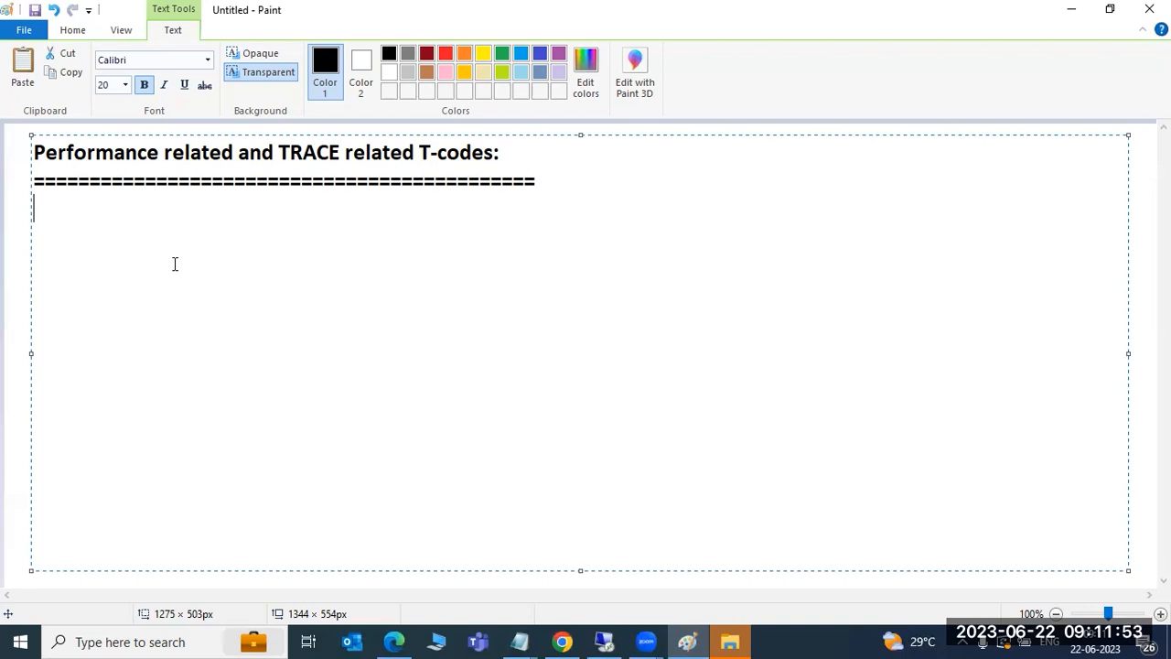
Add 'ST01 - system trace' as the third note line in Paint, then return to the SAP remote session.
text(ST01 - system trace)
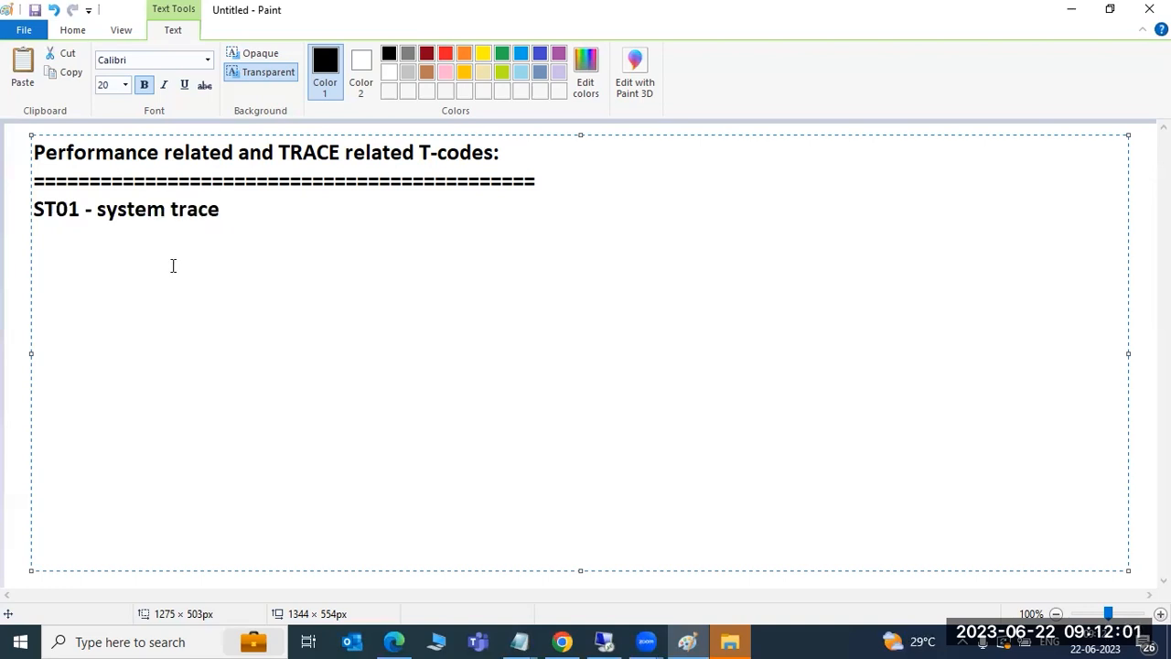
mouse_move(604, 642)
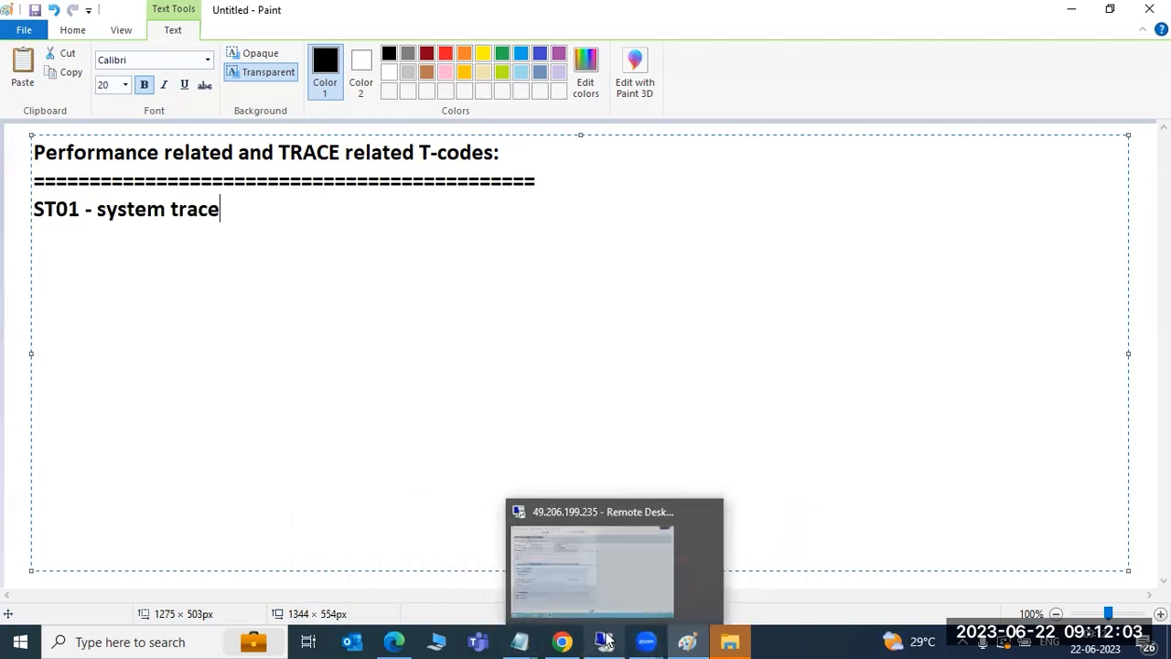
click(610, 561)
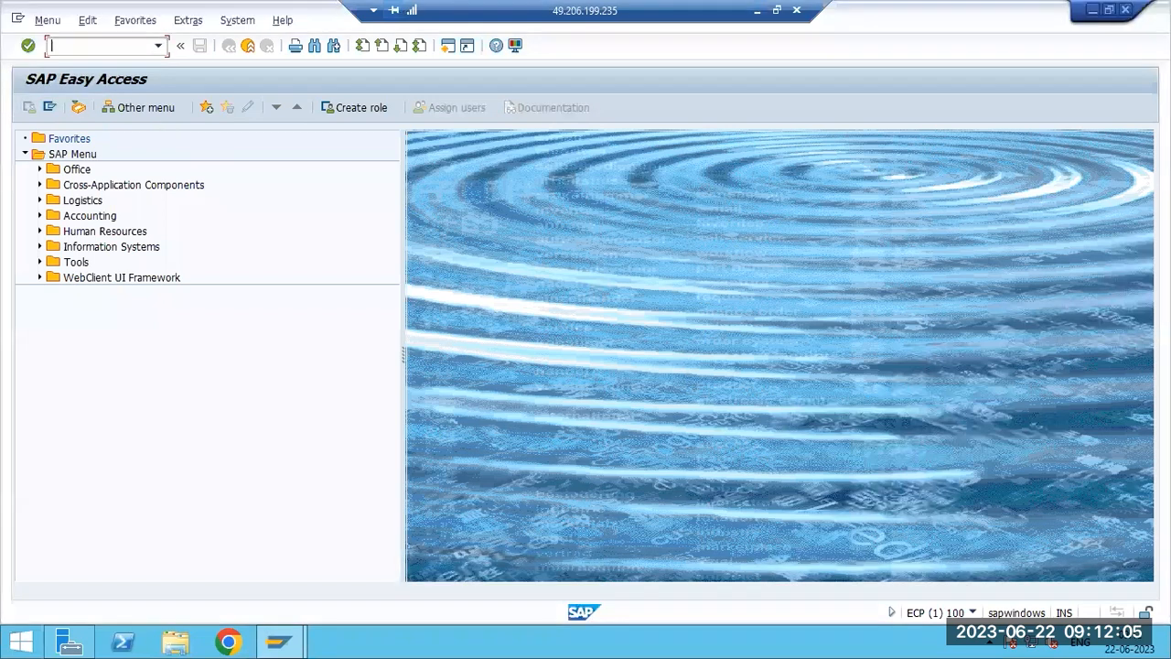
Run ST01 and enable the Authorization check, DB access, RFC, HTTP, AMC and Lock Operations traces.
text(st01)
key(Return)
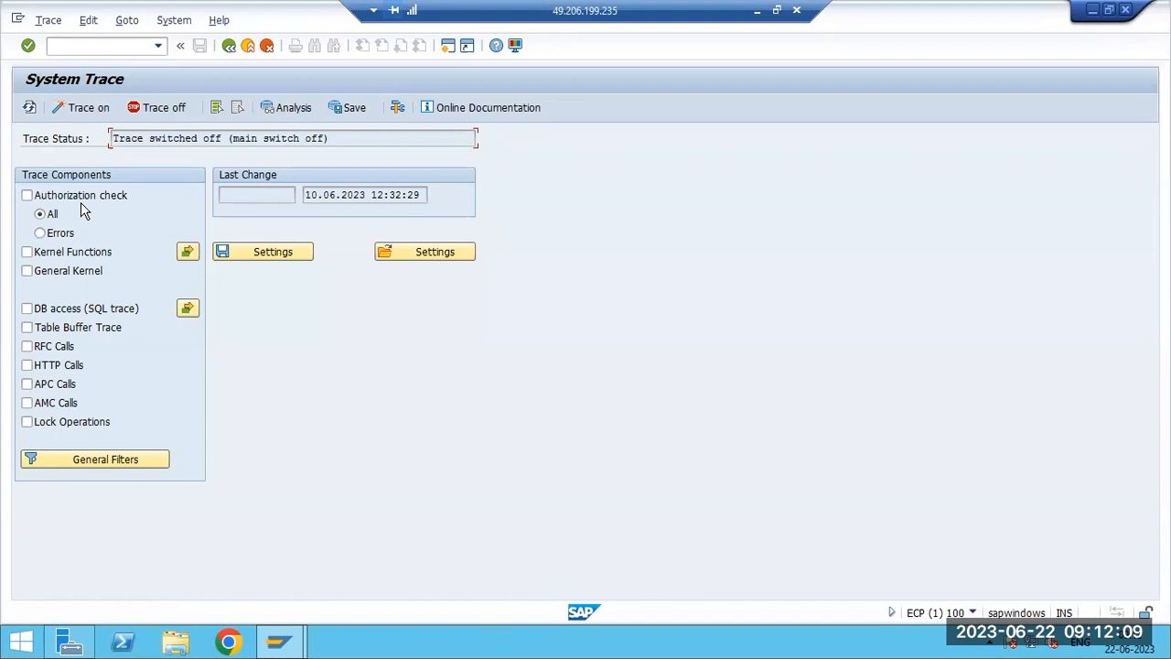
click(26, 196)
click(27, 310)
click(27, 346)
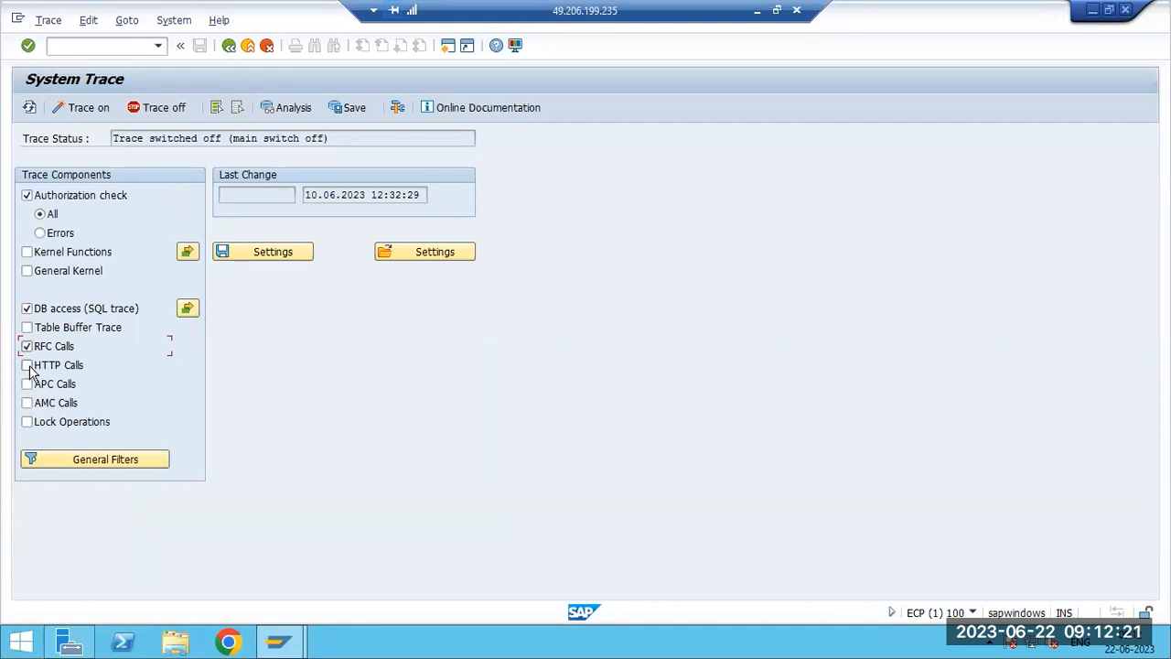
click(28, 366)
click(27, 404)
click(27, 423)
click(176, 640)
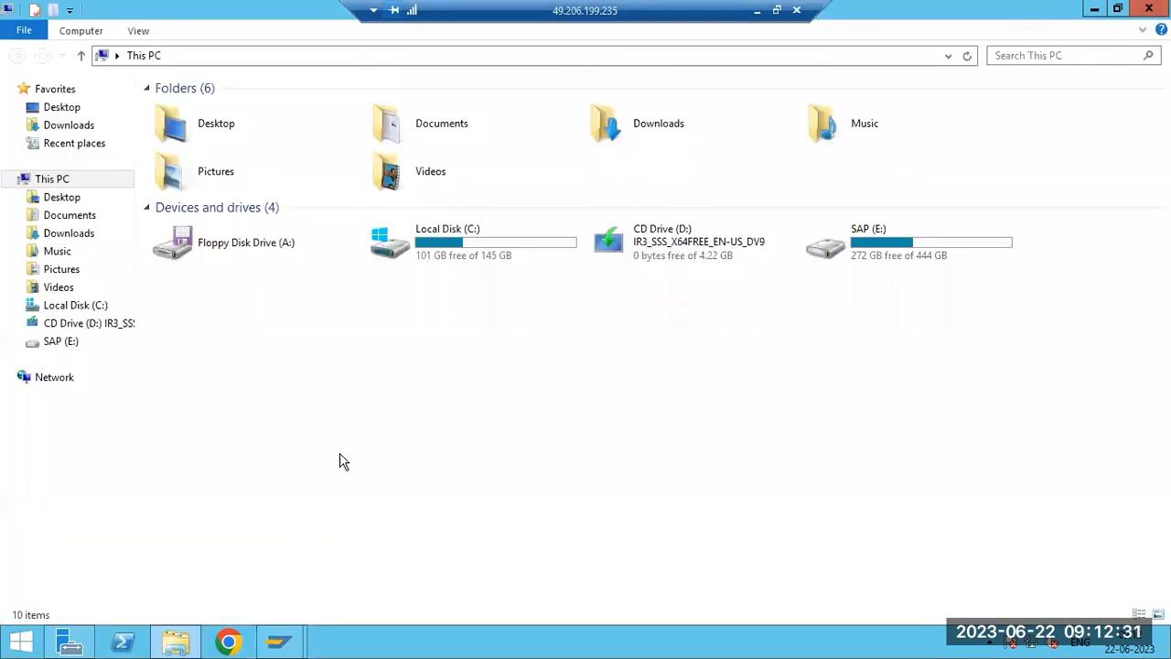
Browse the usr folder on SAP (E:), go back to This PC, and minimize Explorer.
double_click(930, 244)
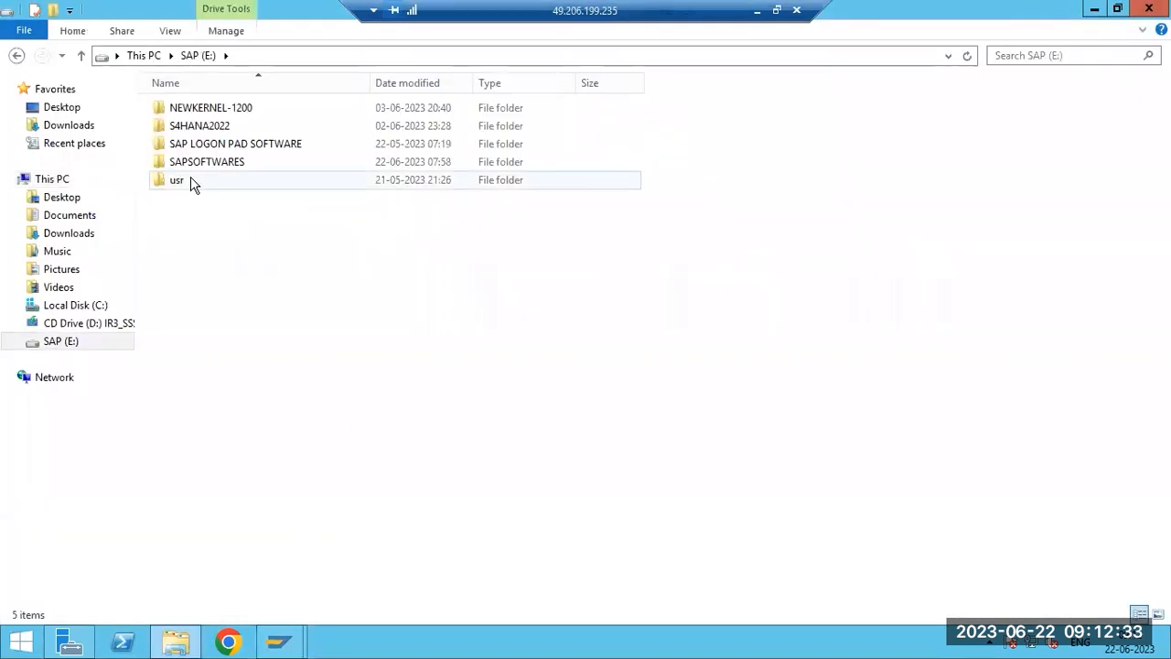
double_click(189, 183)
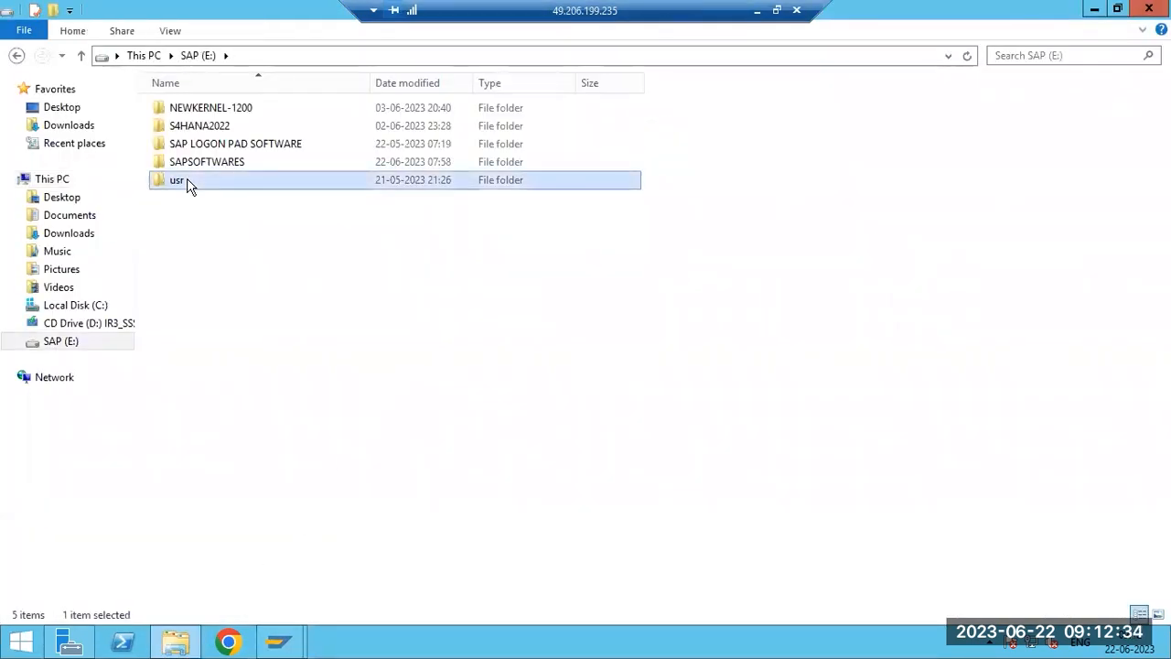
click(189, 56)
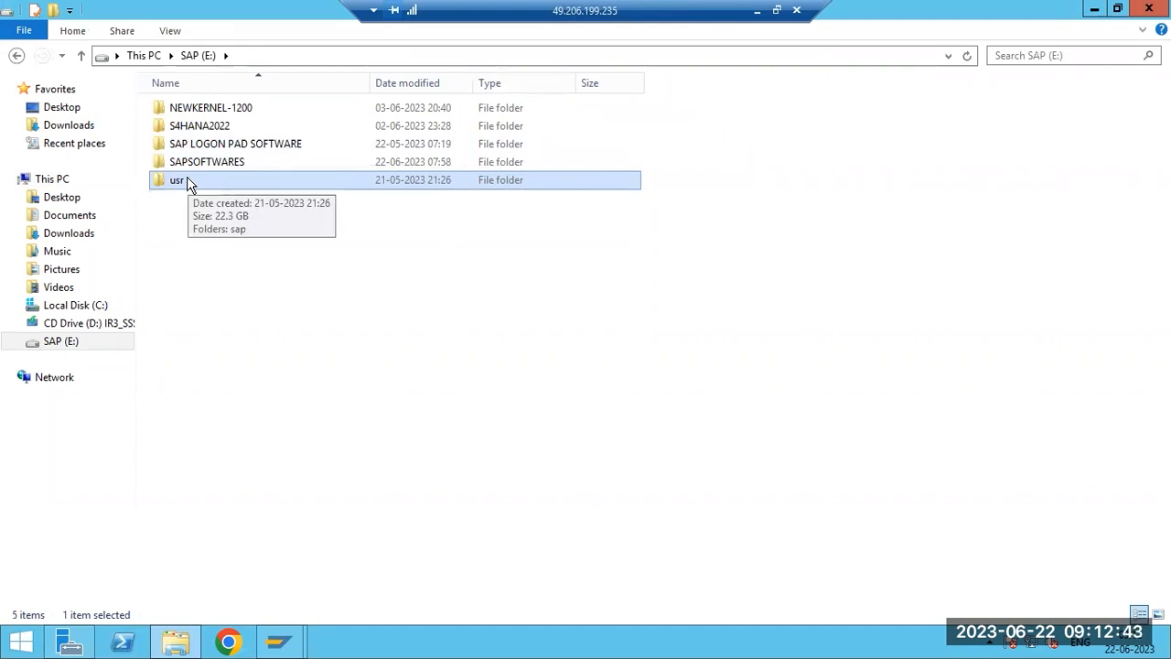
click(64, 179)
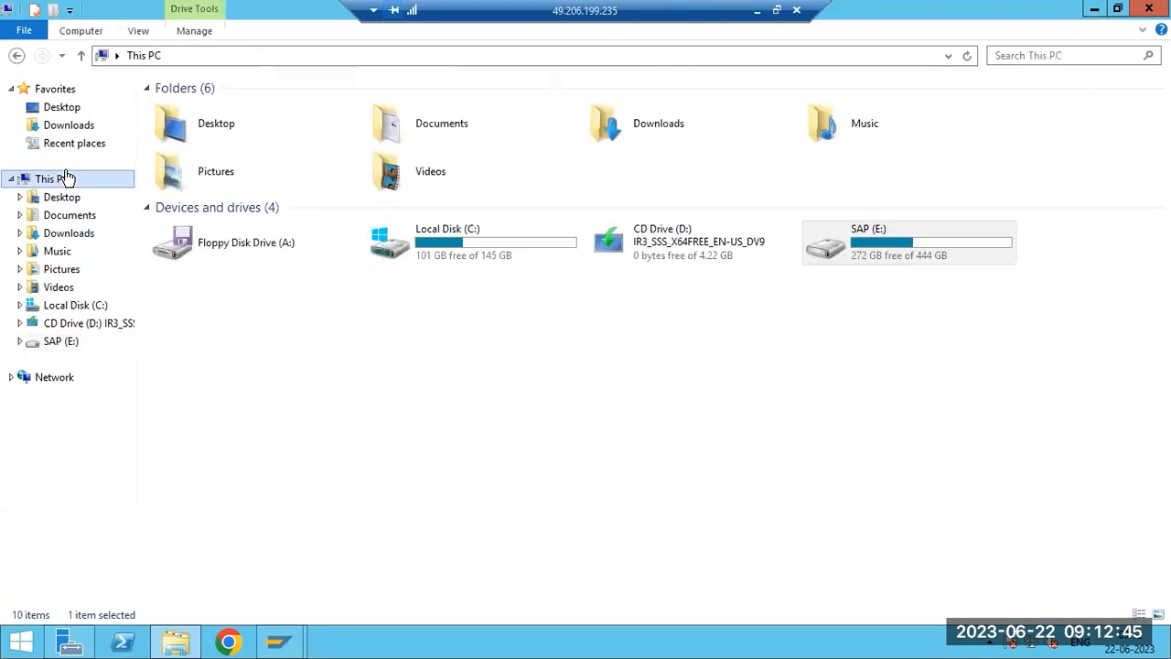
click(176, 641)
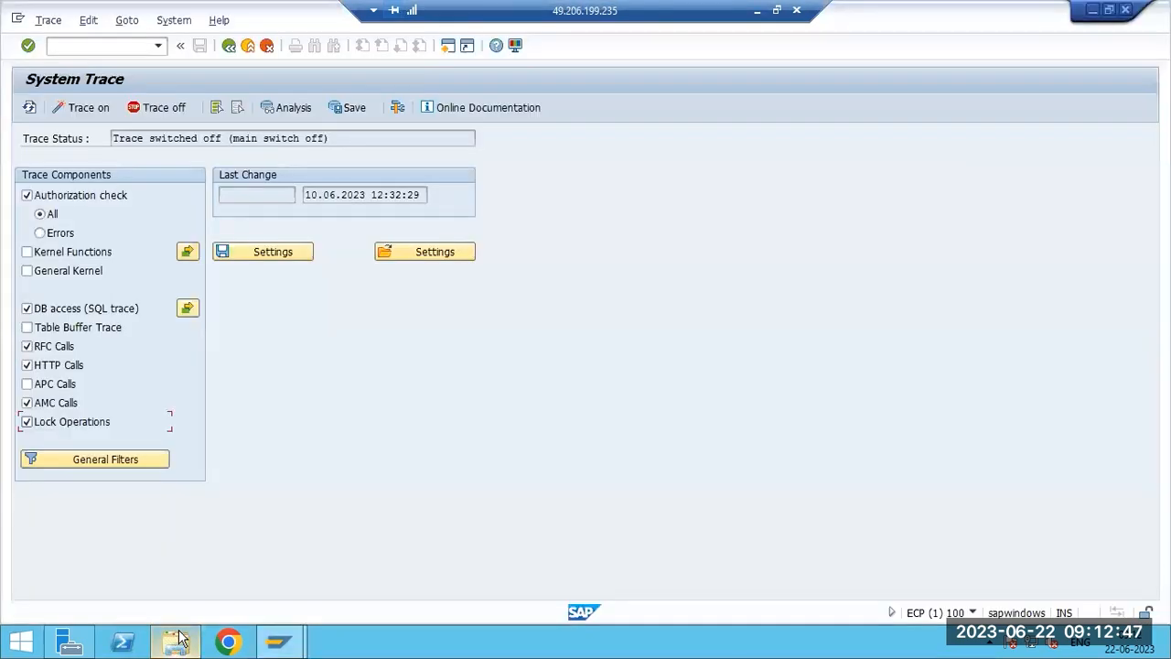
Switch the system trace on, then view the SM20 security audit log in a second session.
click(73, 108)
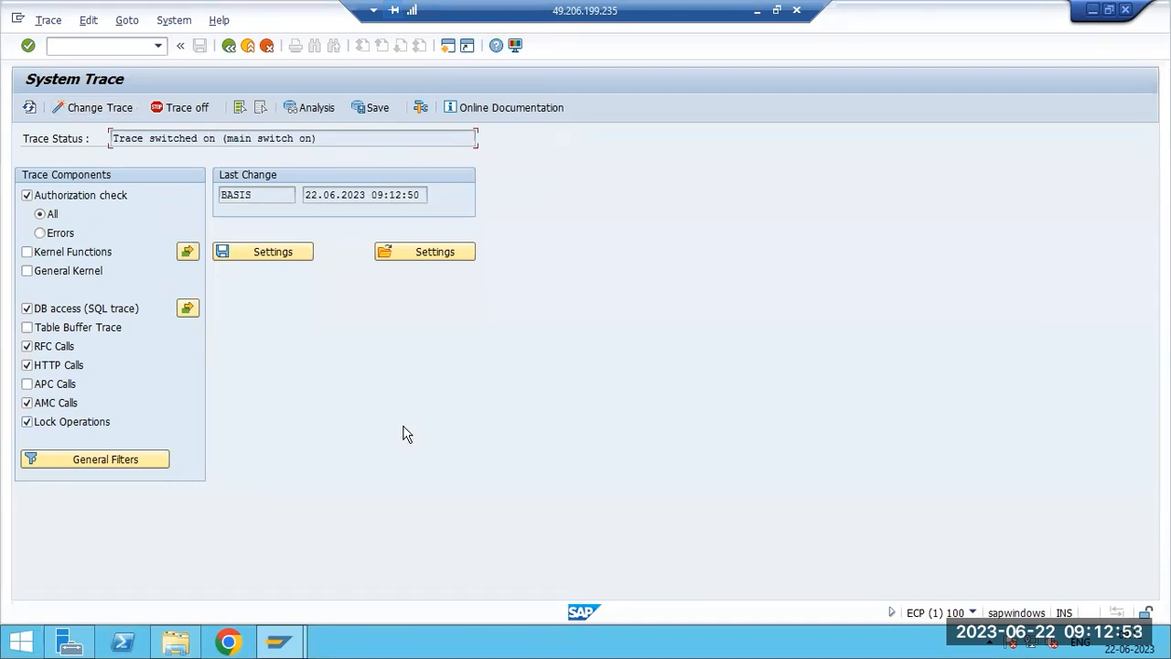
click(447, 45)
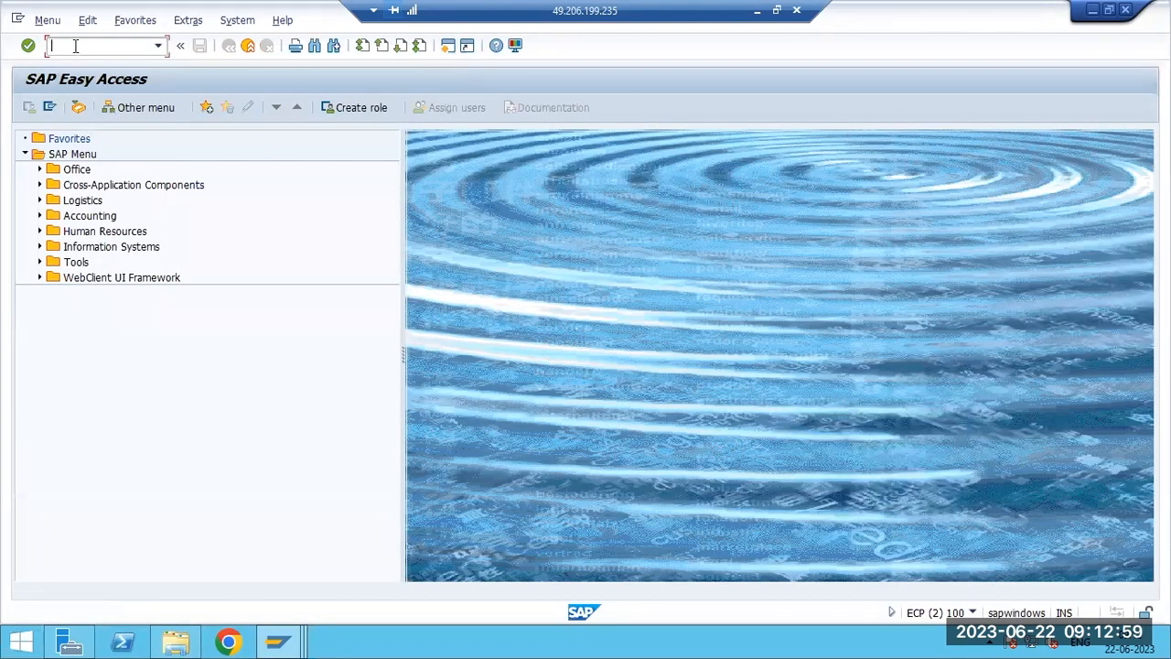
text(sm20)
key(Return)
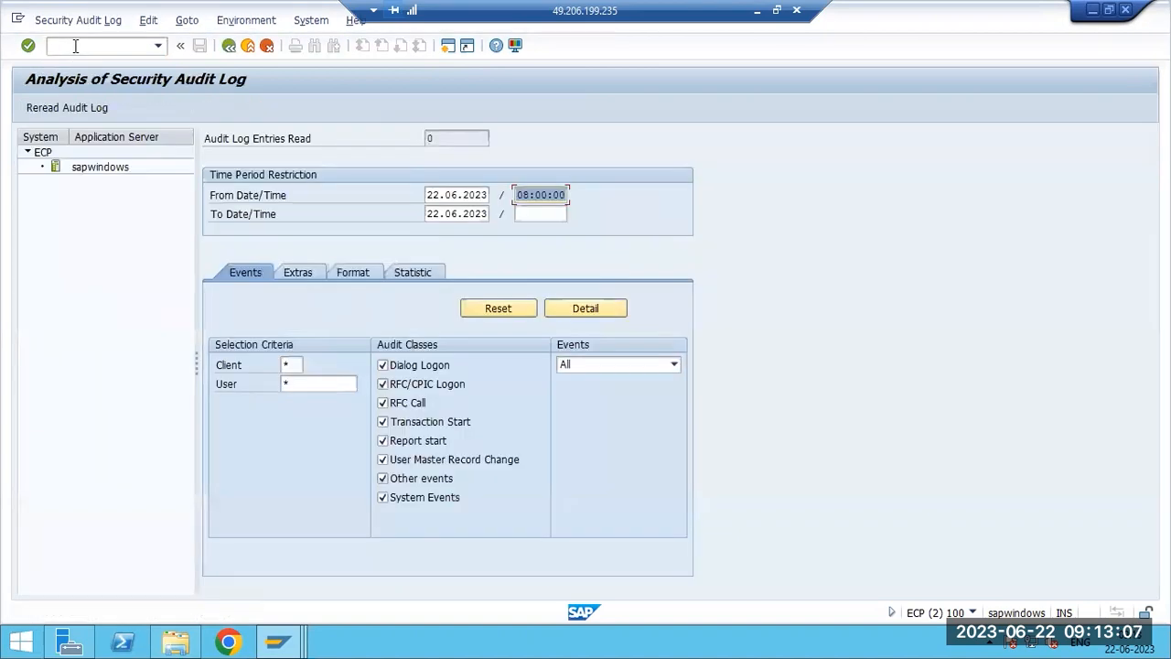
click(180, 46)
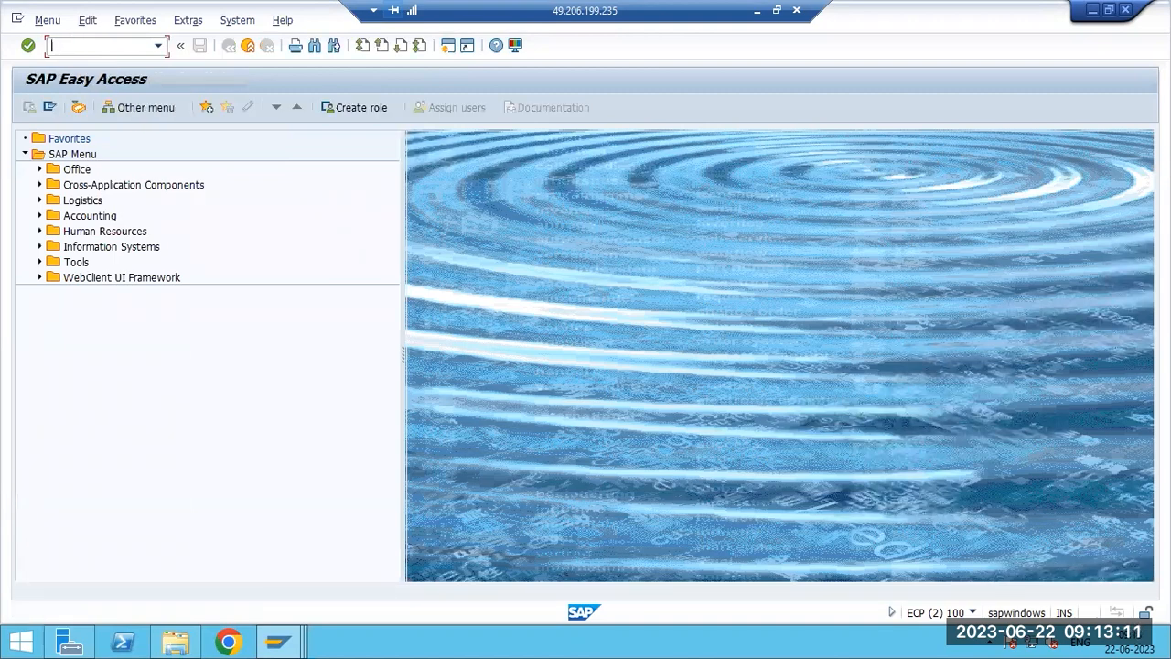
Check the SM12 lock entries and return to Easy Access.
text(sm12)
key(Return)
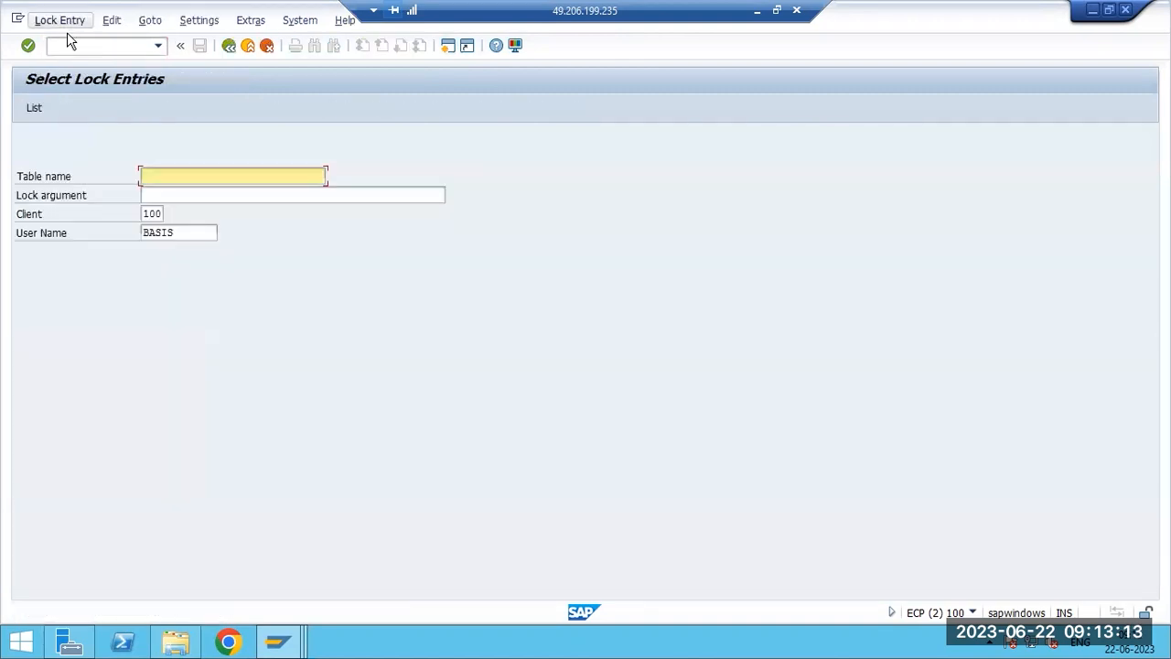
key(F3)
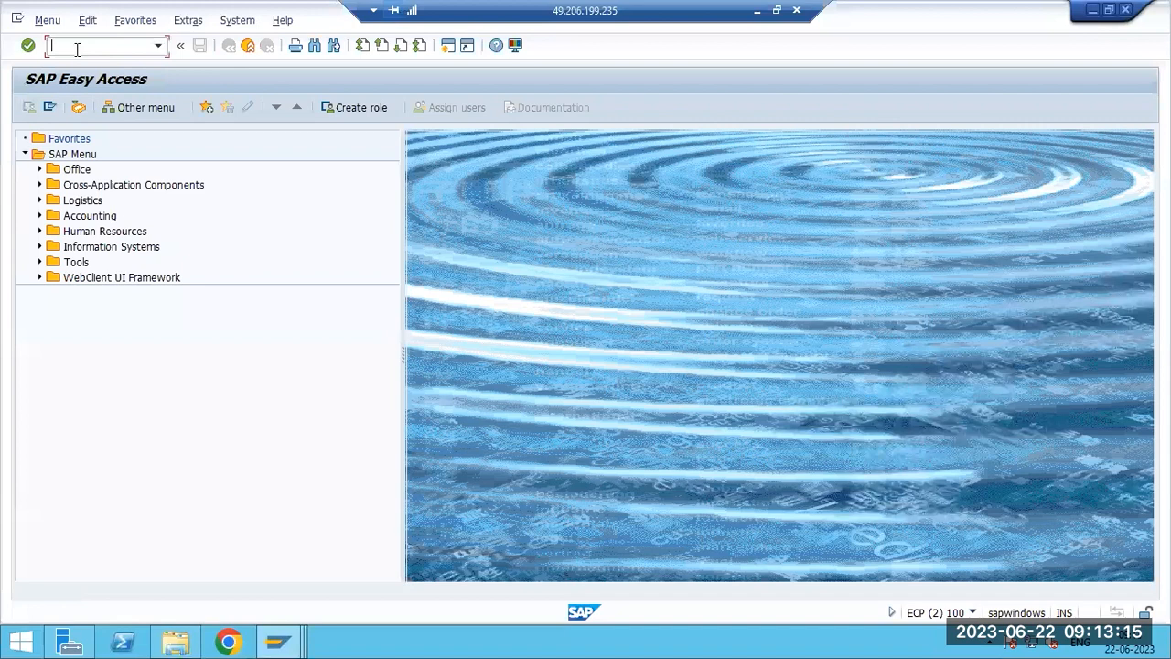
In PA30, view the Gross/net payroll, Net payroll and Basic personal data infotypes, then go back.
text(pa30)
key(Return)
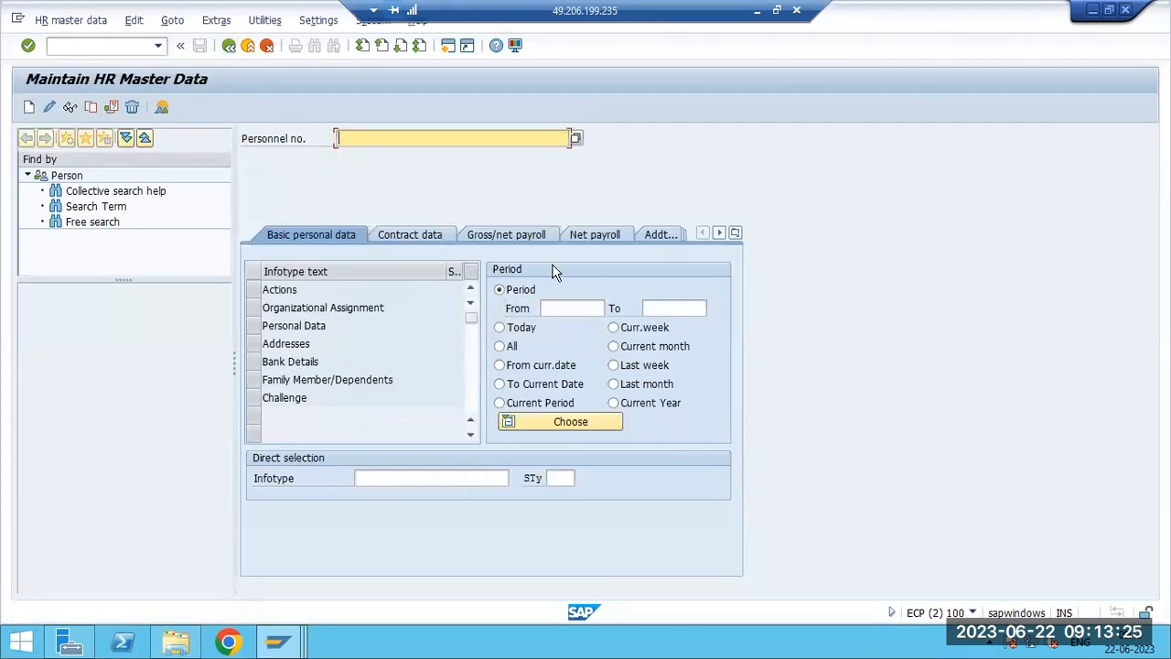
click(498, 238)
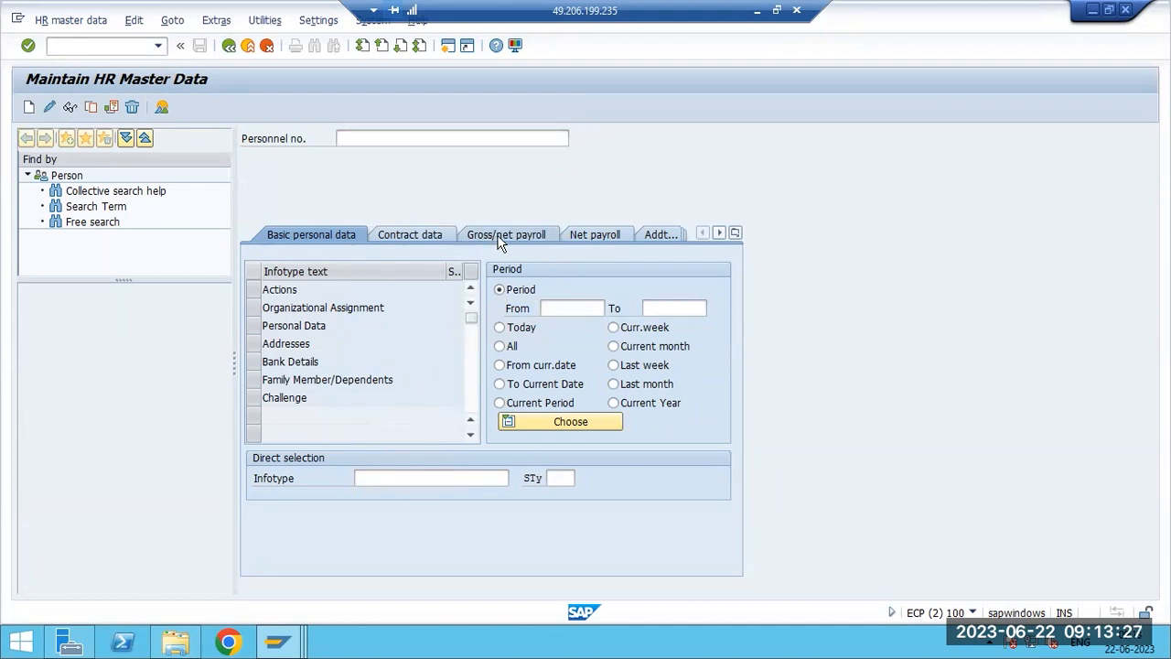
click(589, 234)
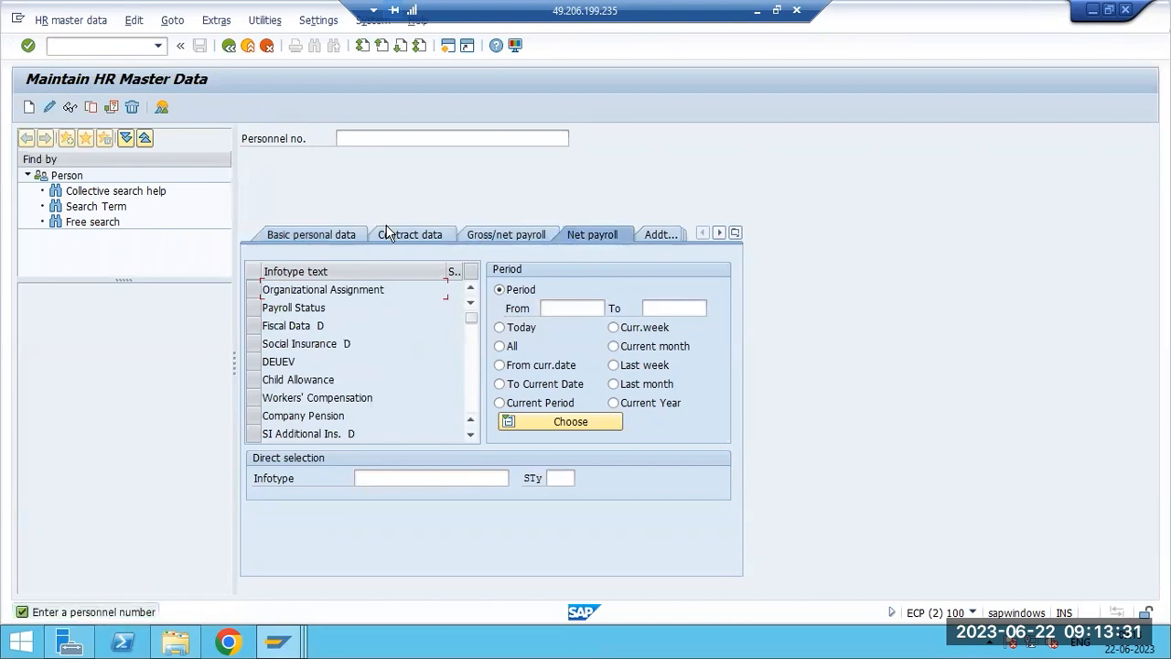
click(271, 240)
key(F3)
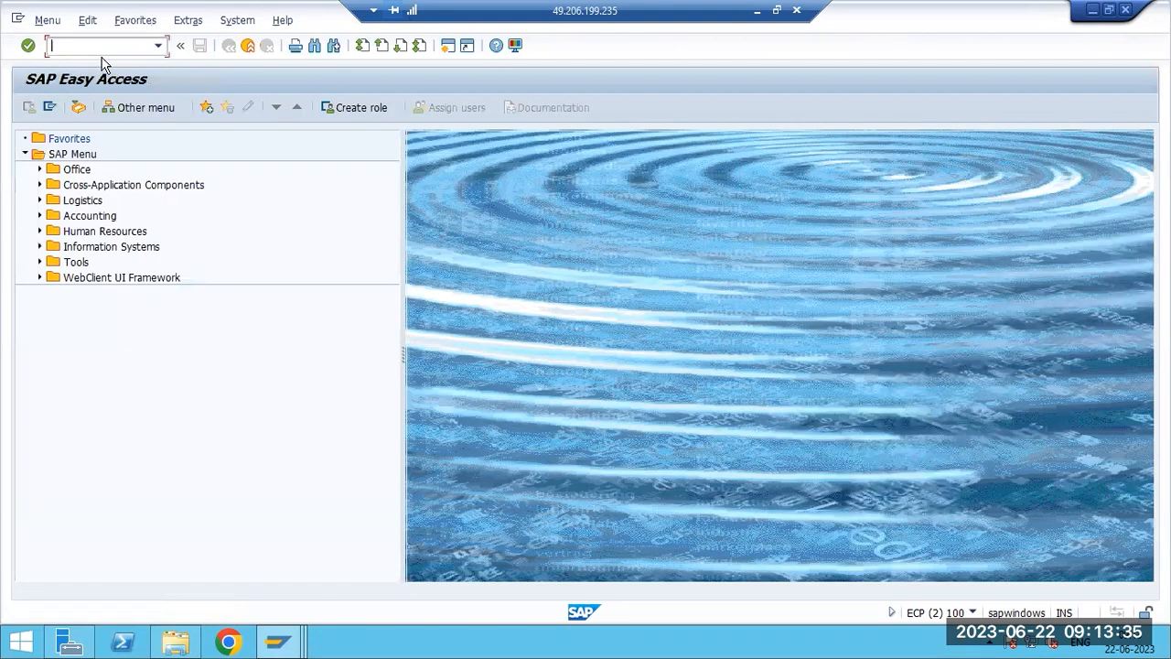
click(279, 644)
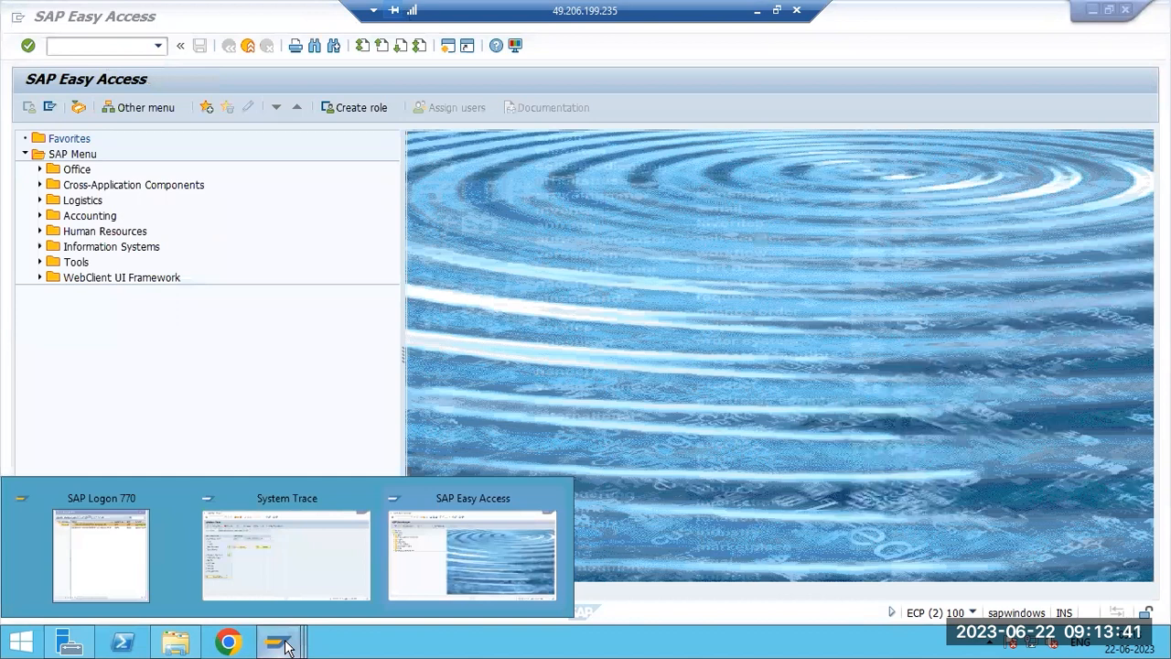
Switch the system trace off and run the trace analysis with default options.
click(279, 582)
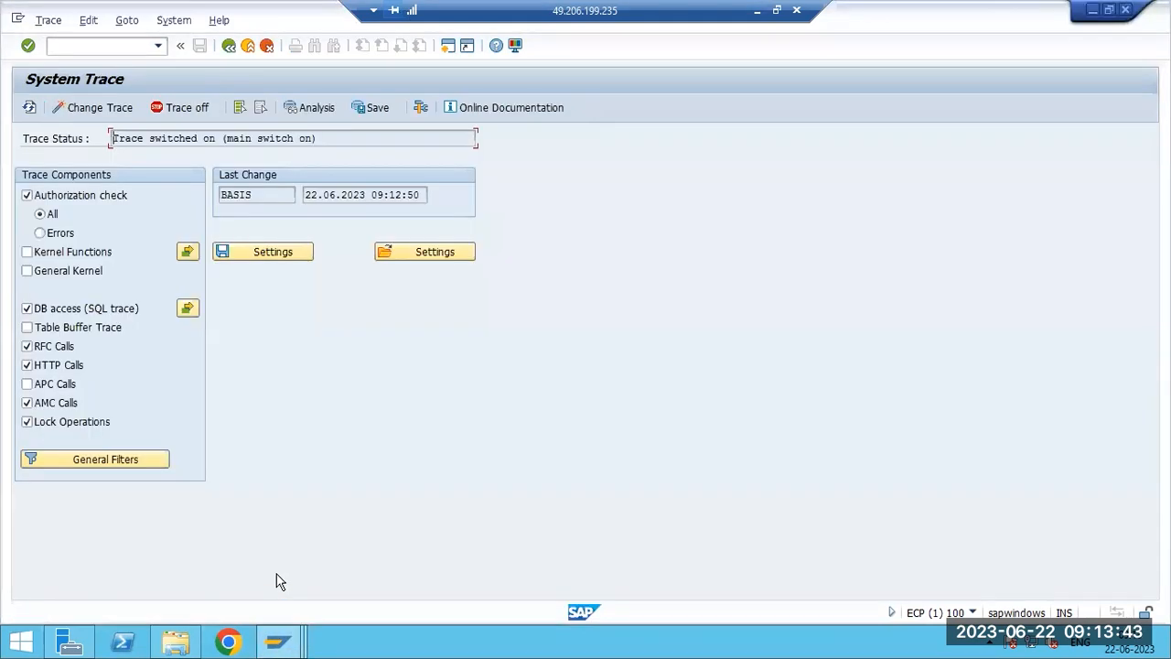
click(175, 113)
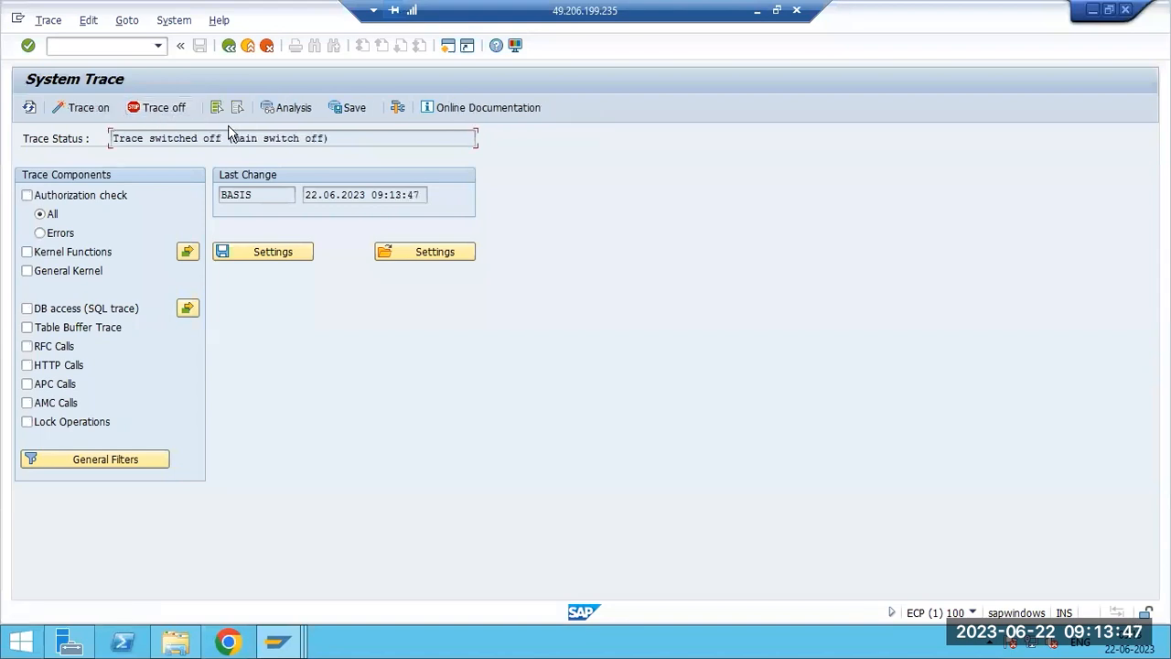
click(295, 108)
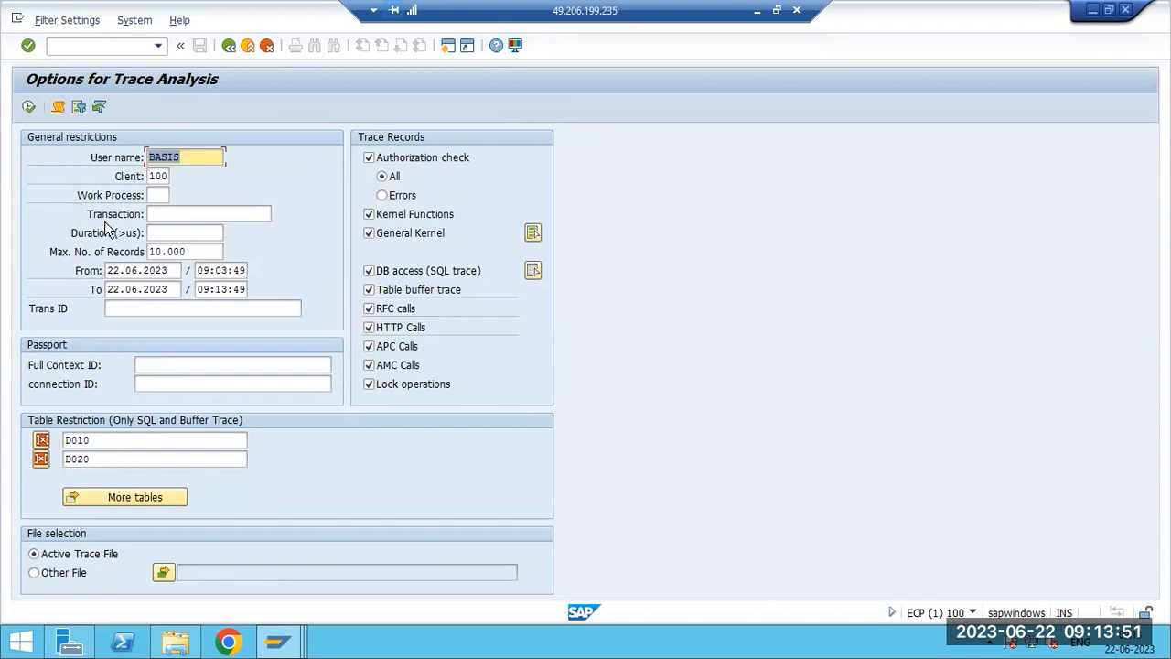
click(30, 108)
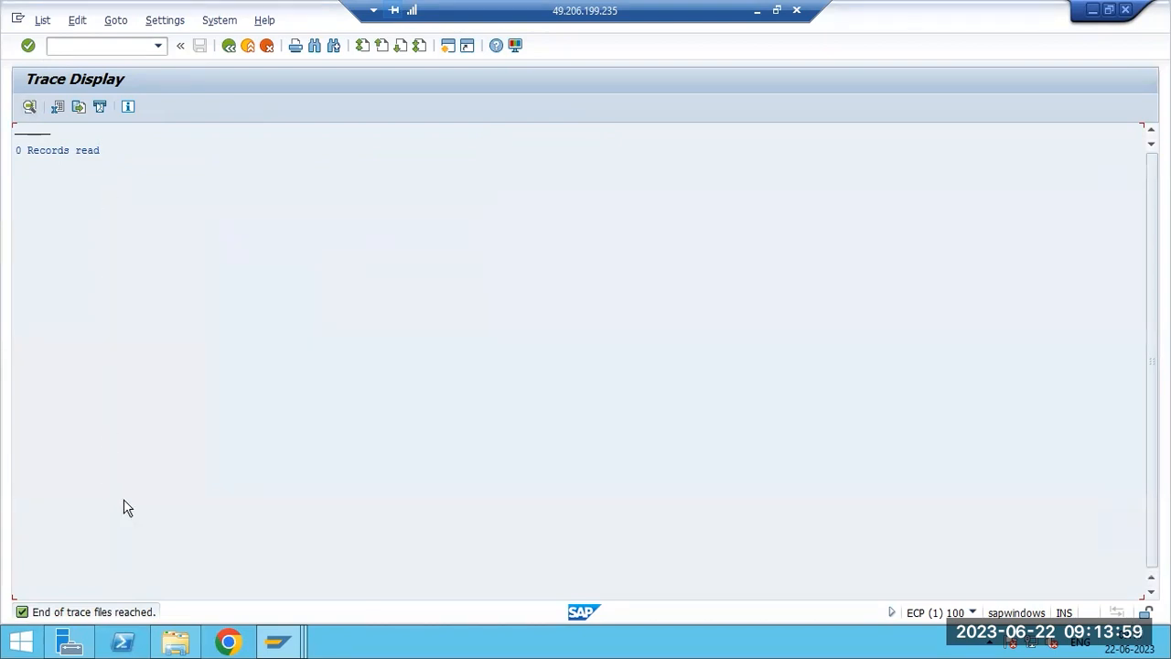
key(F3)
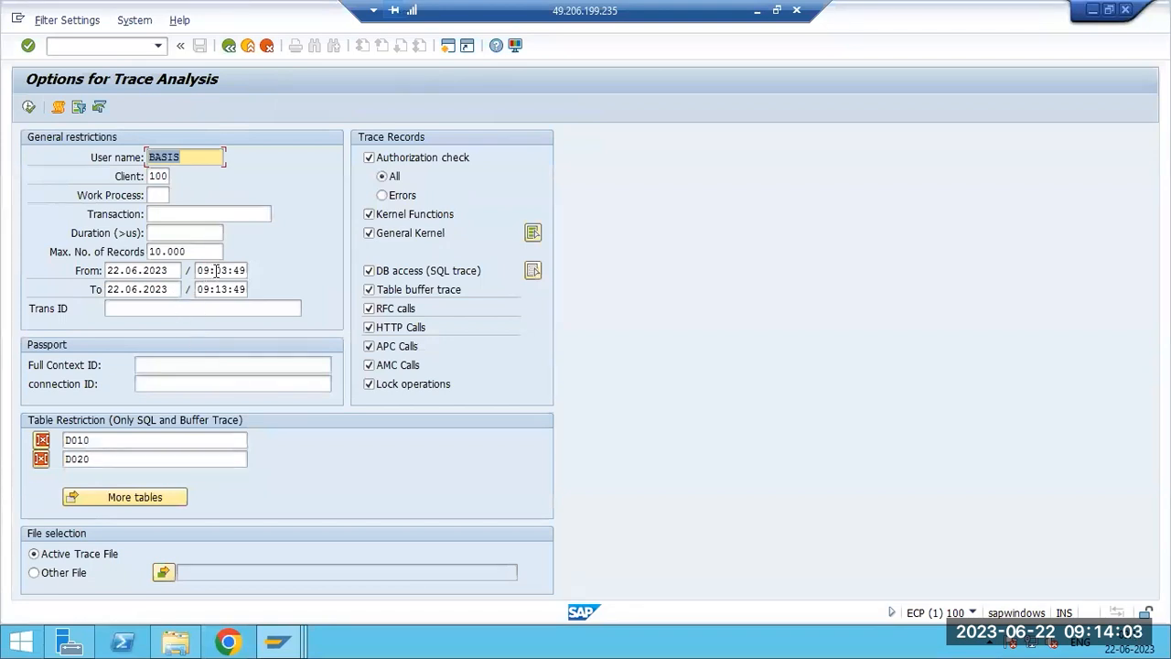
Rerun the trace analysis from 21.06.2023, which still finds 0 records.
drag(110, 272, 170, 271)
key(Delete)
text(1)
click(28, 109)
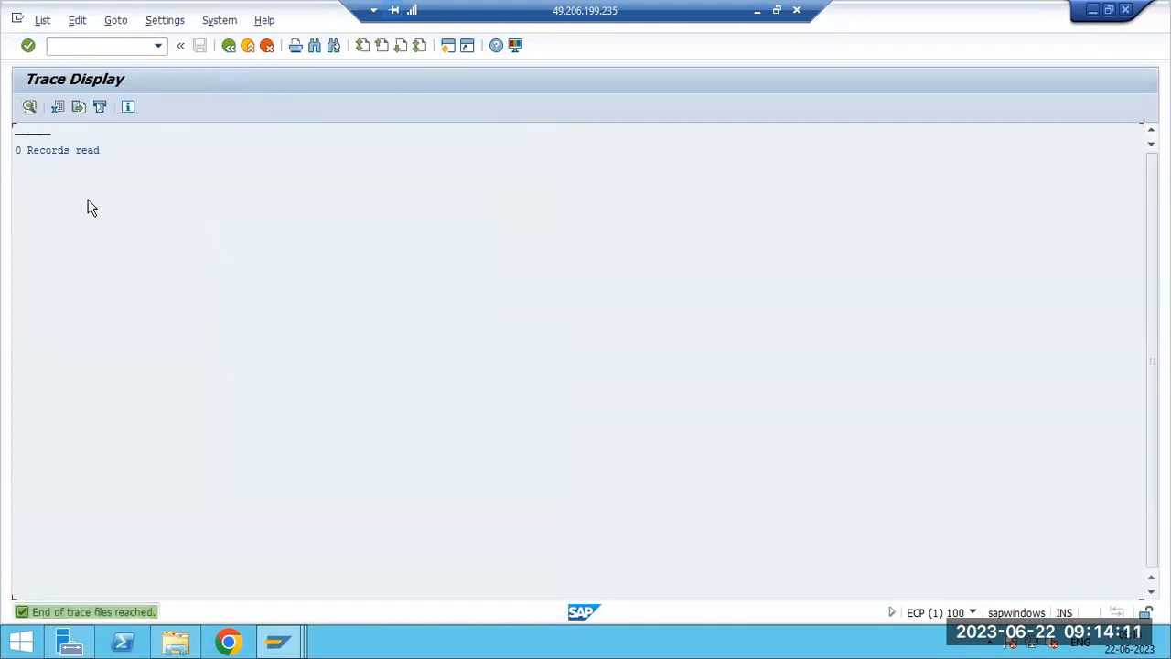
key(F3)
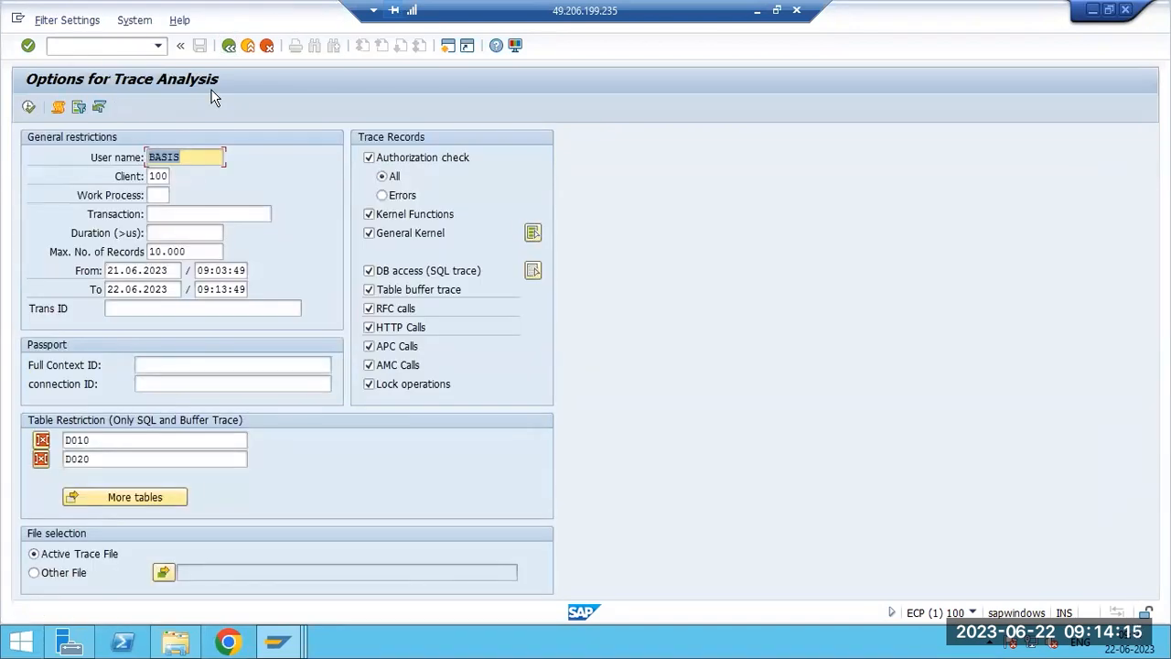
key(F3)
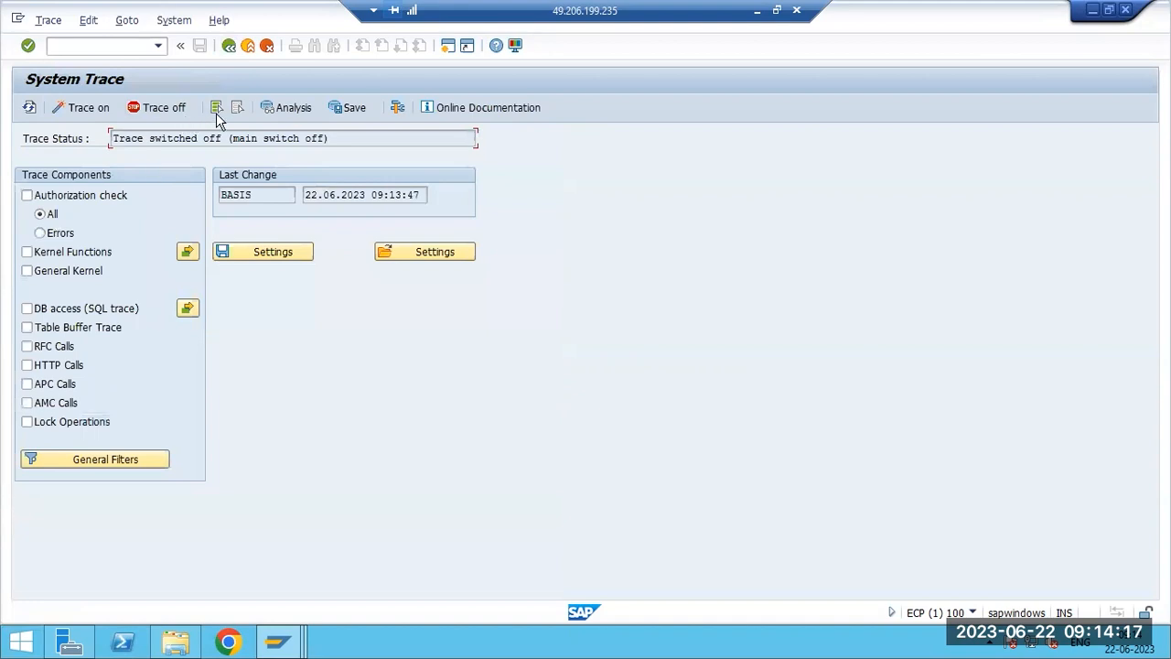
Switch the trace on with all components, save its records under remark TRACE, and reopen ST01.
click(217, 112)
click(89, 110)
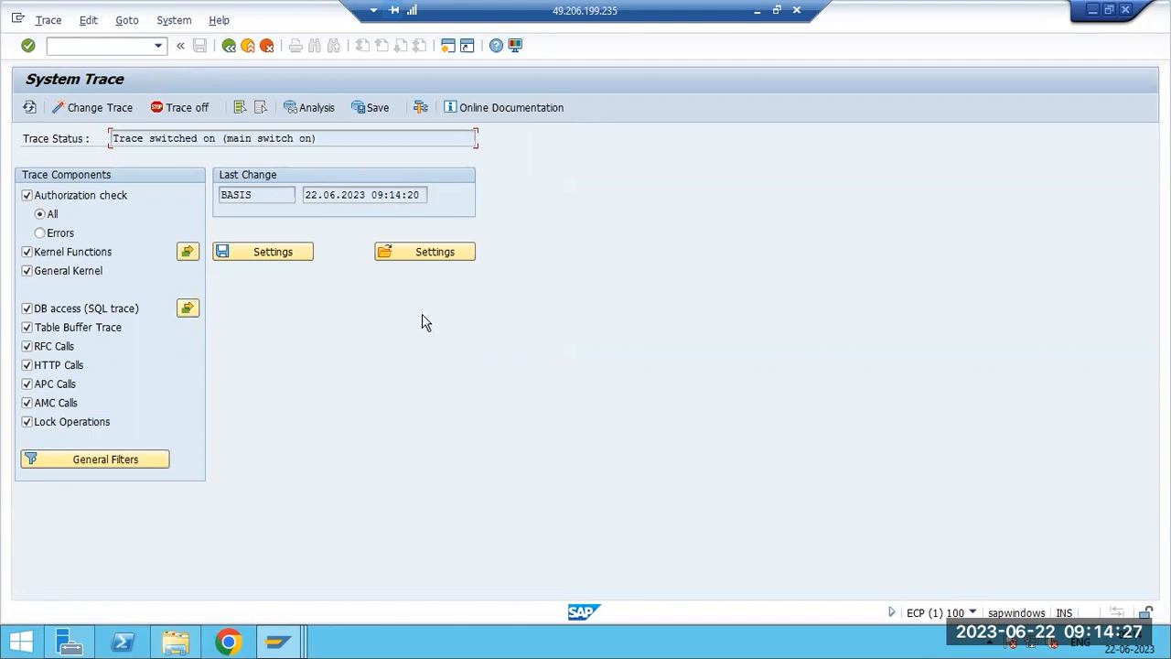
click(375, 108)
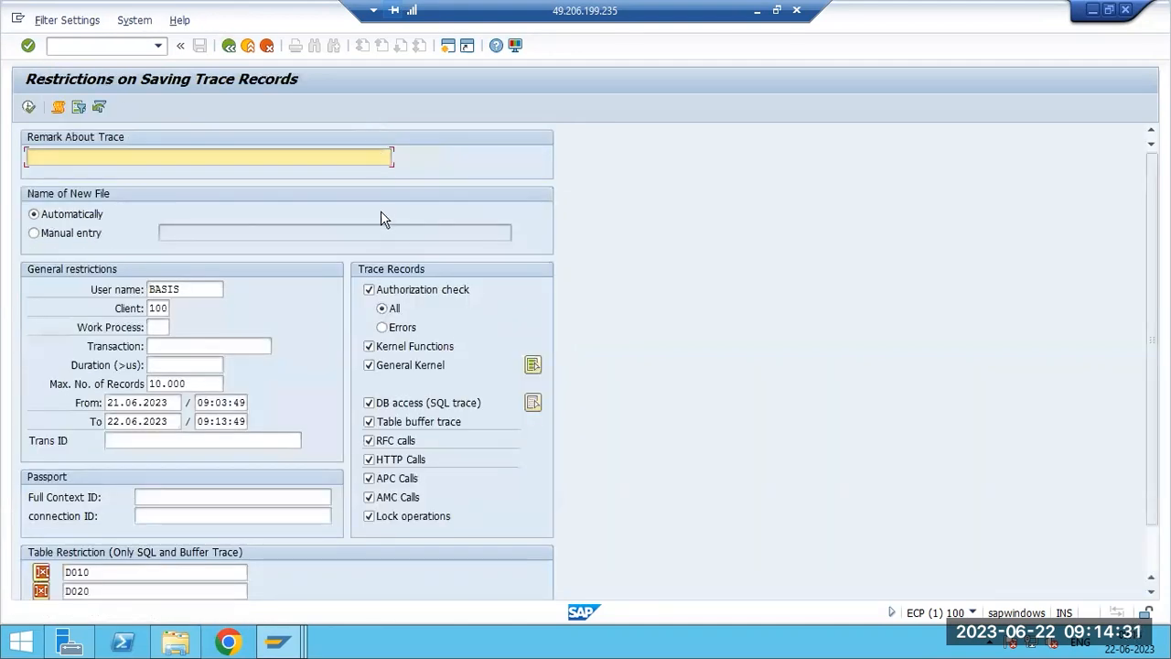
text(TRACE)
click(28, 107)
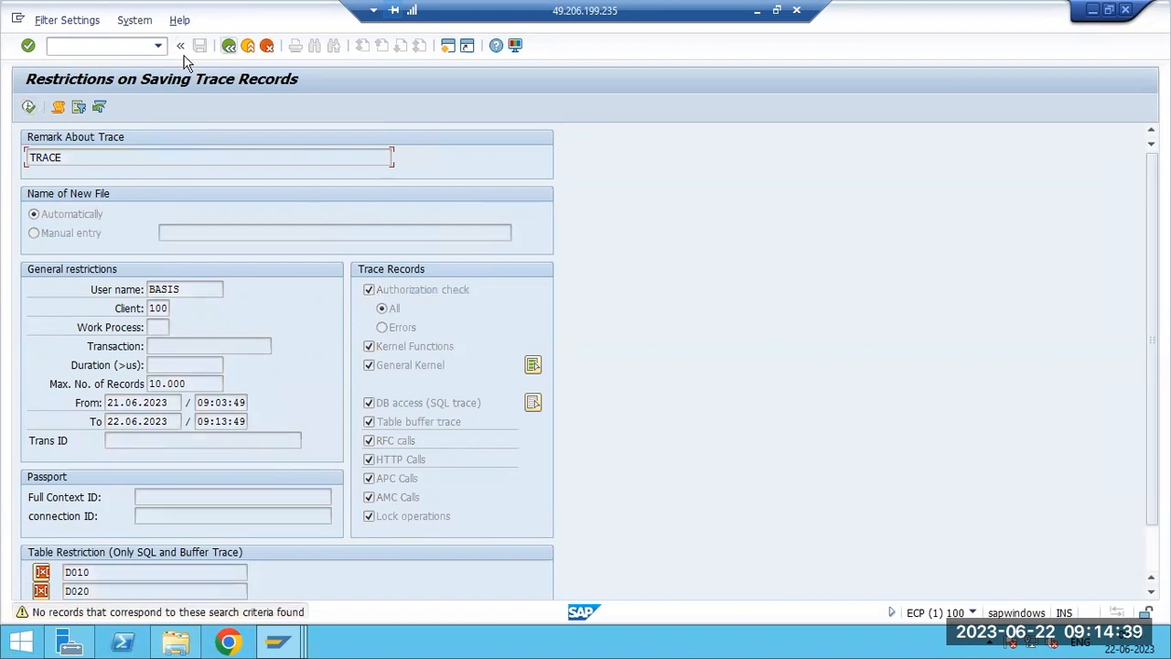
key(F3)
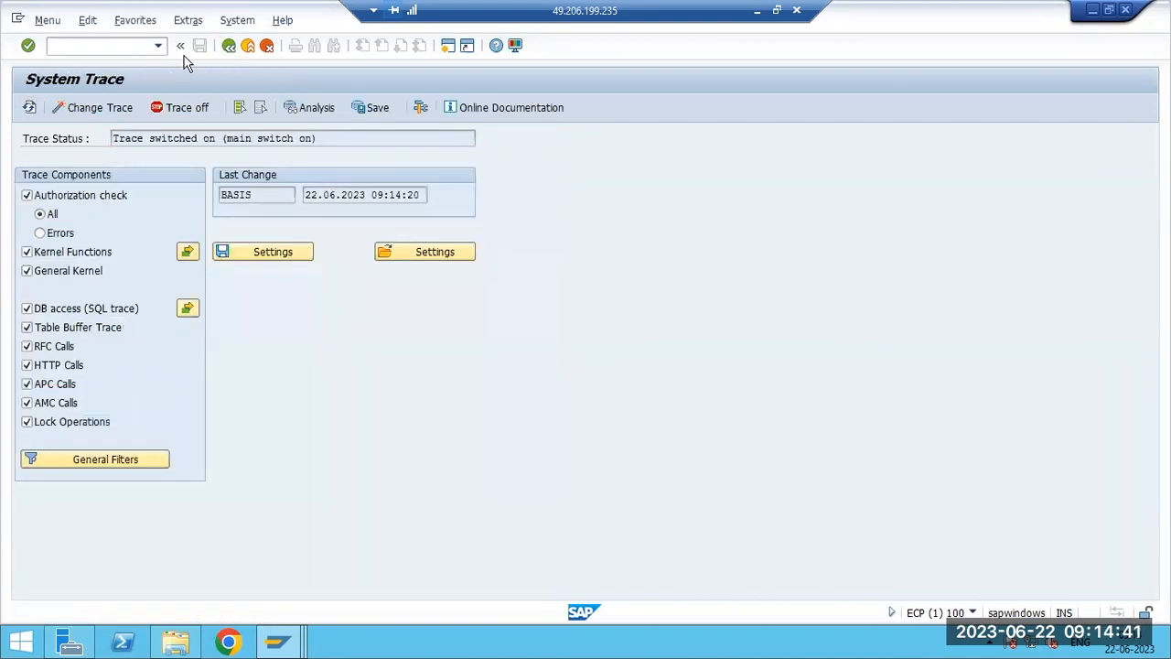
key(F3)
text(st01)
key(Return)
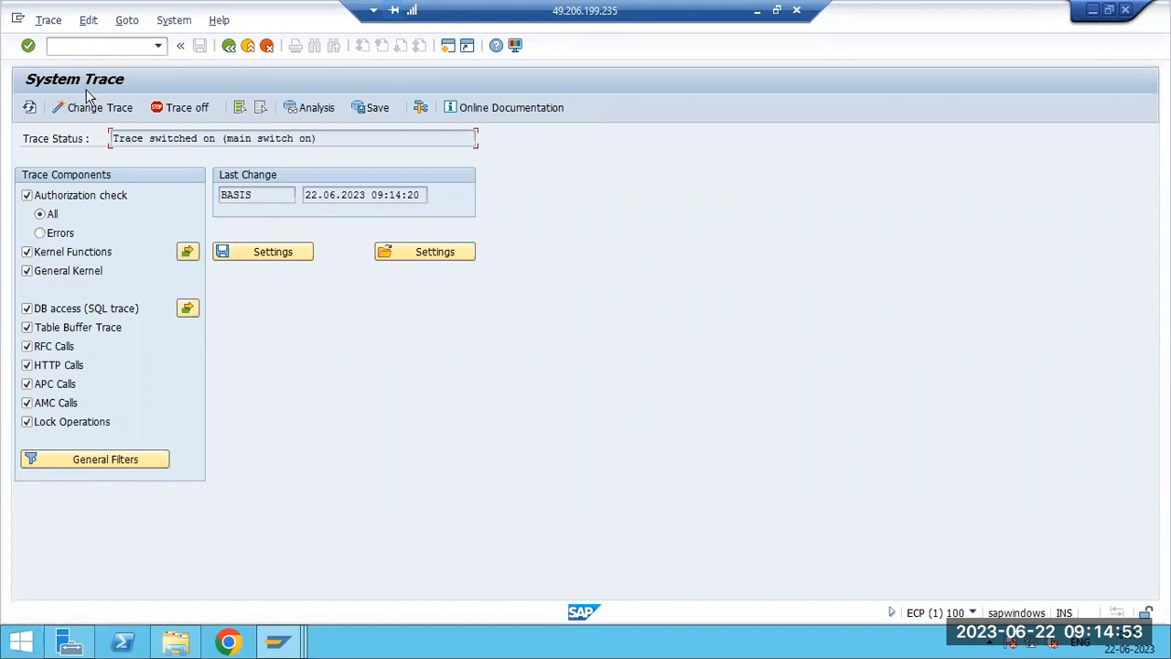
Open SAP (E:)\usr\sap\ECP\D00\work in File Explorer and scroll through its 122 log files.
click(176, 640)
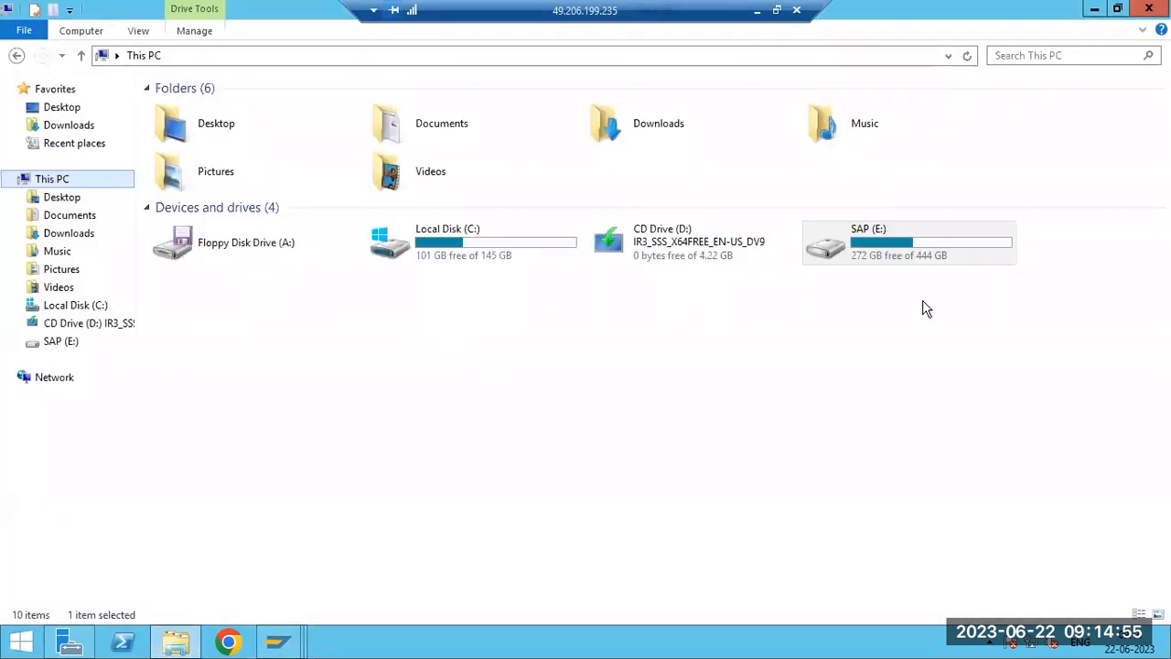
double_click(842, 253)
double_click(199, 186)
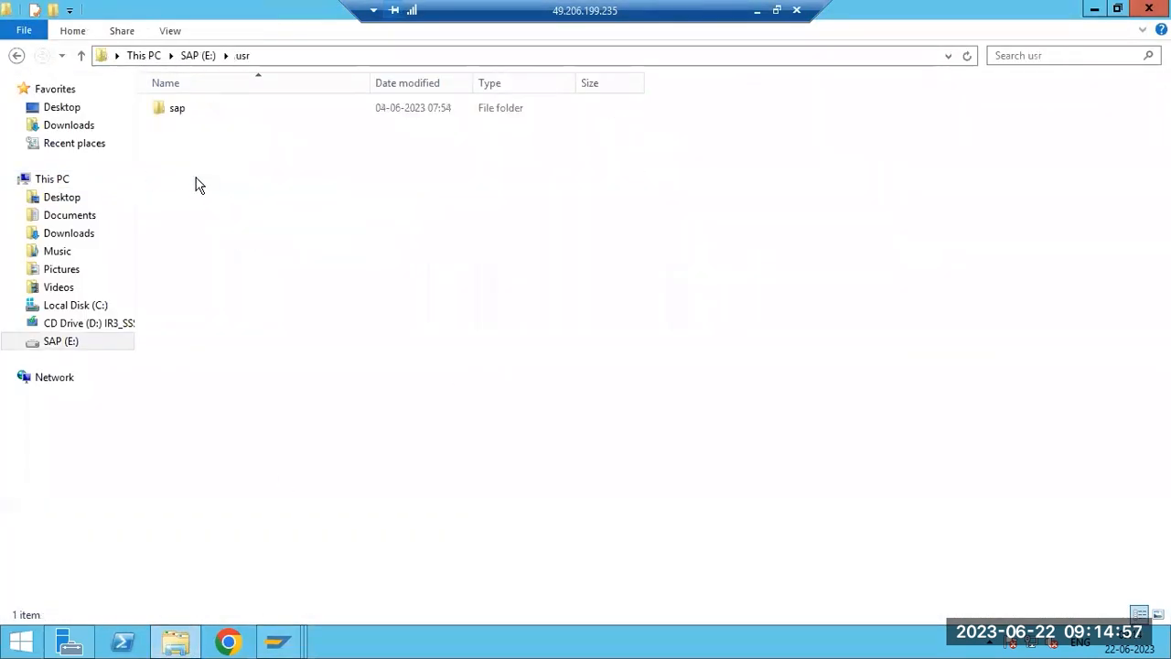
double_click(174, 113)
double_click(179, 130)
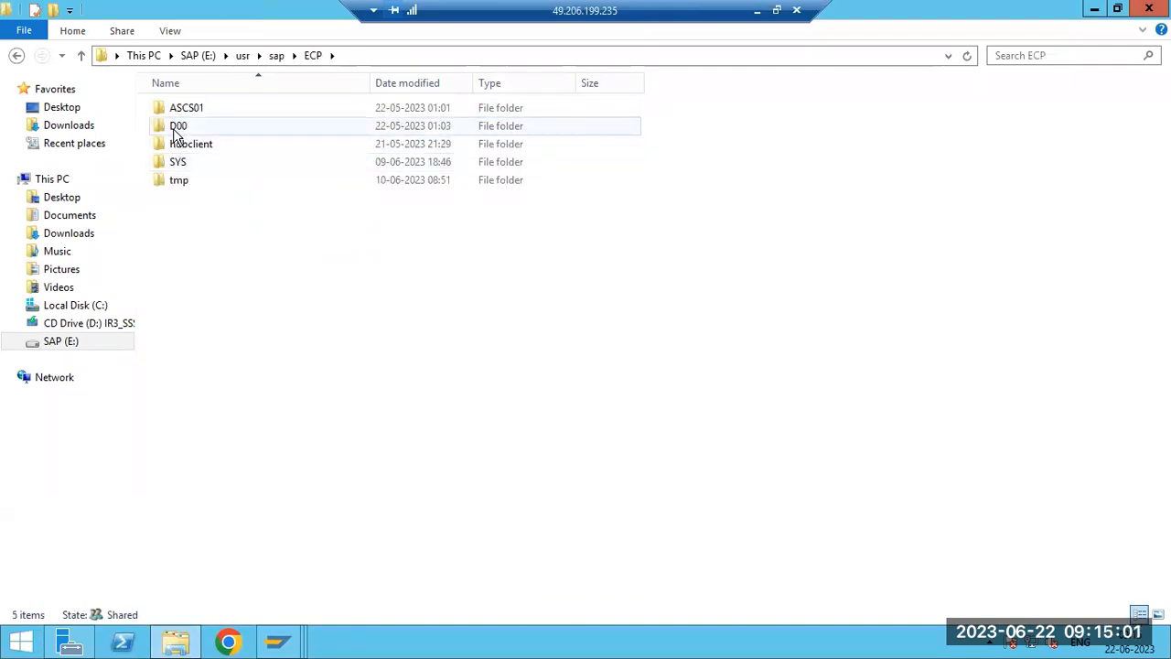
double_click(175, 127)
double_click(185, 198)
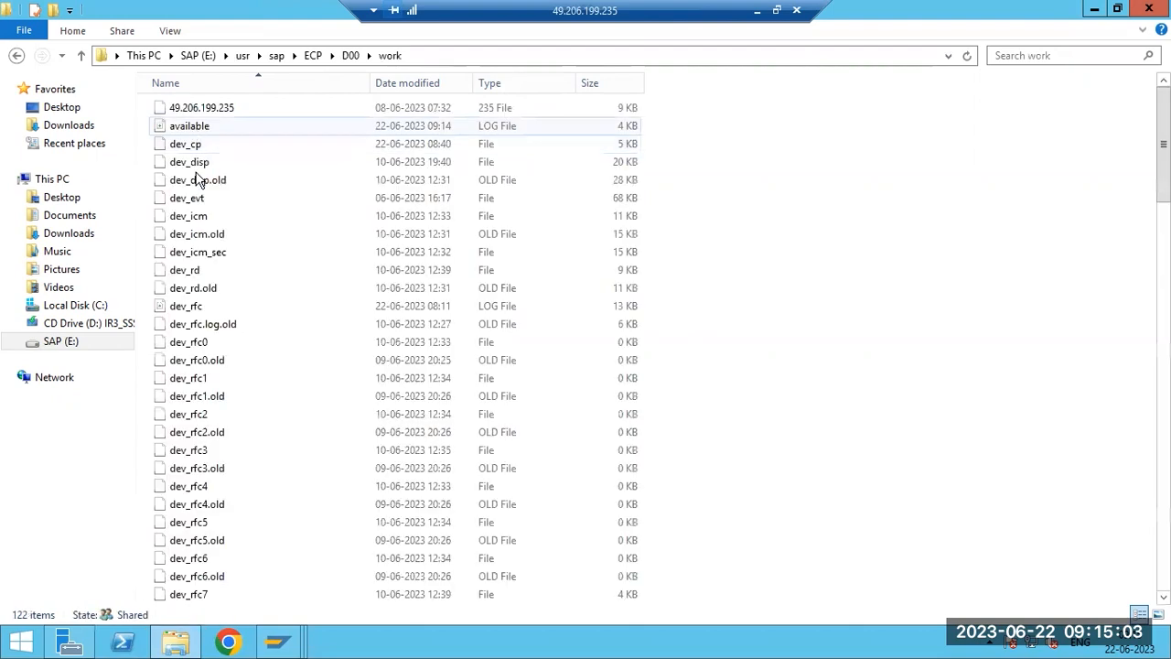
scroll(214, 413, down, 20)
scroll(228, 494, down, 8)
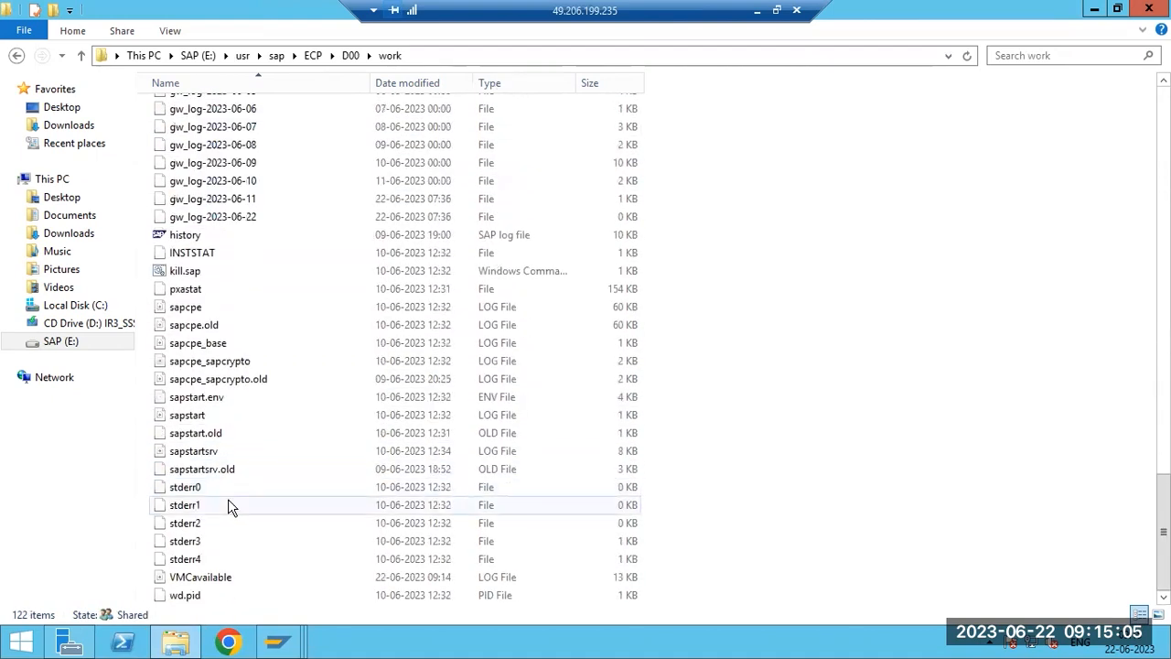
scroll(228, 500, up, 16)
scroll(226, 508, up, 15)
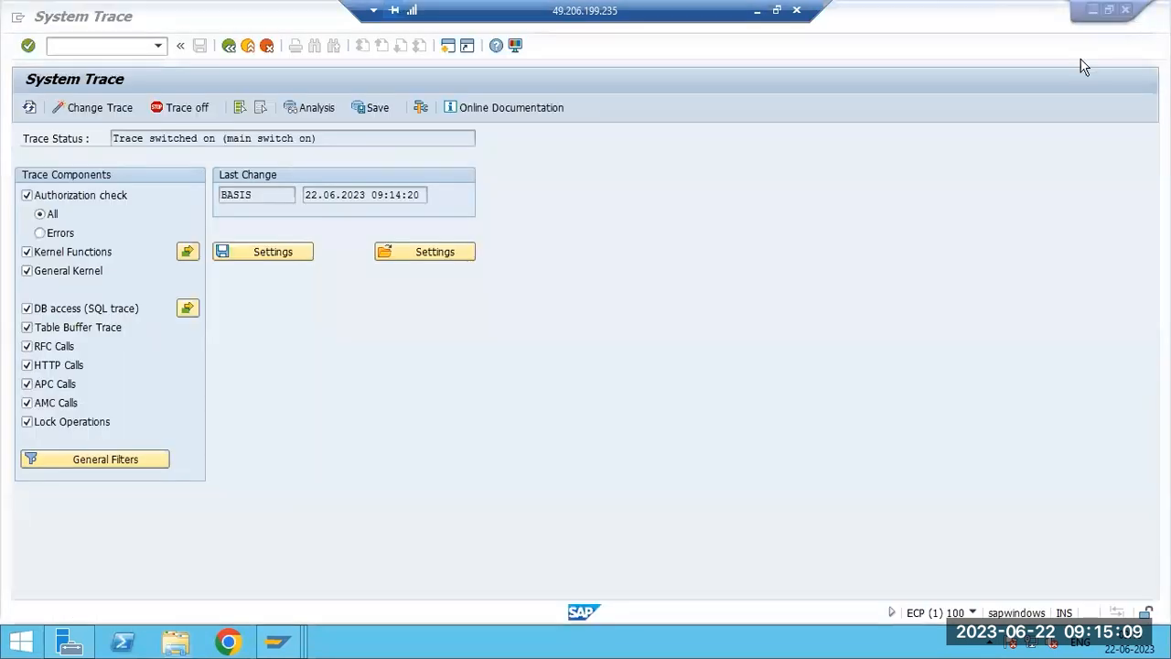
Close Explorer, reapply the ST01 trace settings with Change Trace, and switch the trace off.
click(1149, 9)
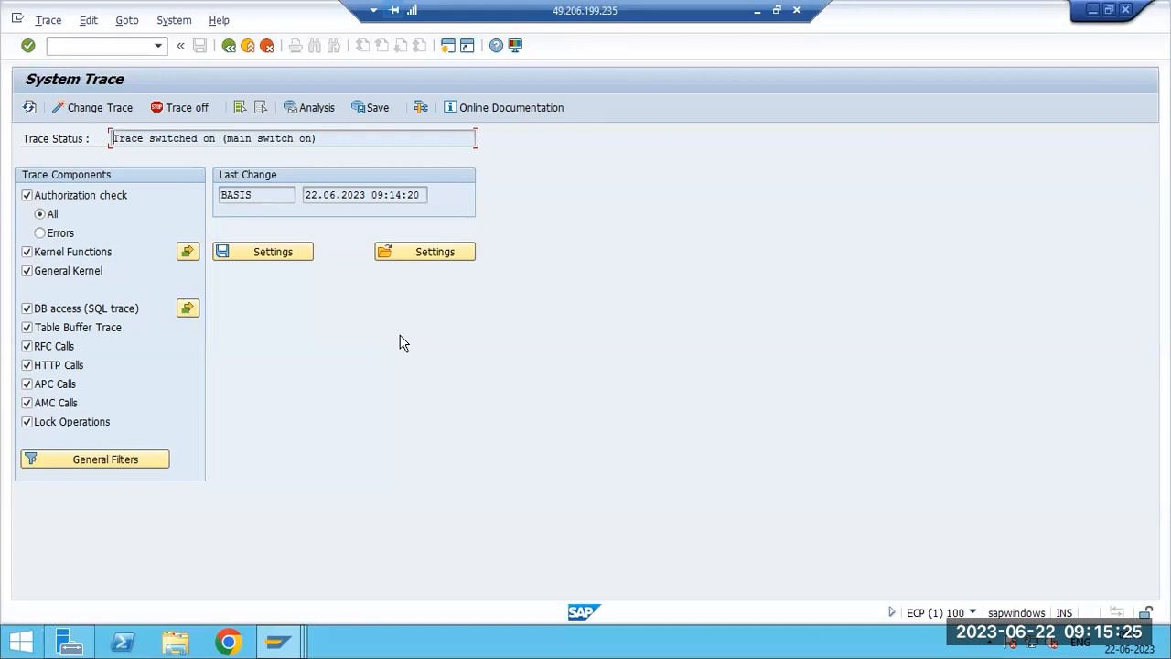
click(86, 113)
click(188, 108)
Run the trace analysis for all users (User name *), returning 0 records.
click(293, 106)
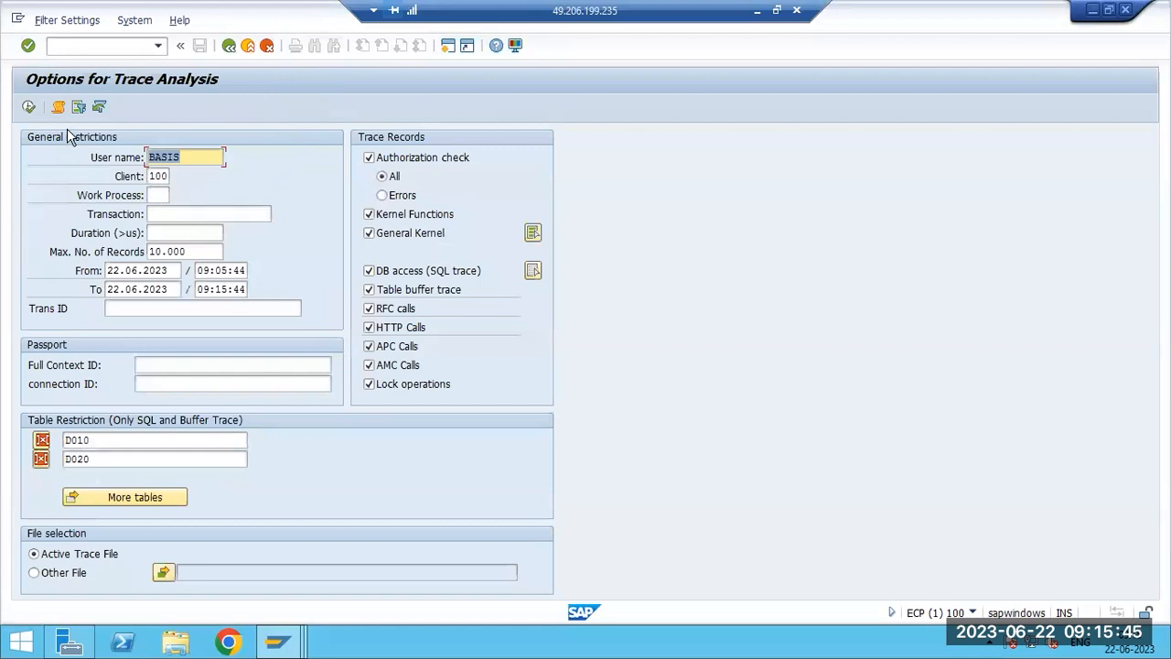
key(Delete)
text(*)
click(27, 108)
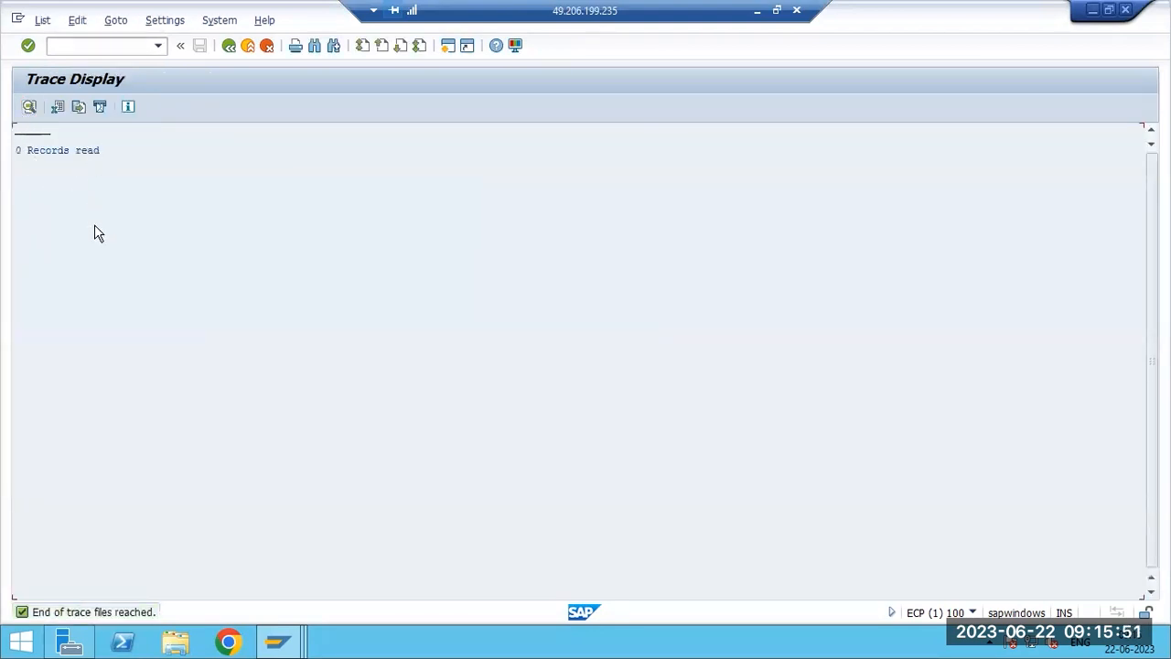
key(F3)
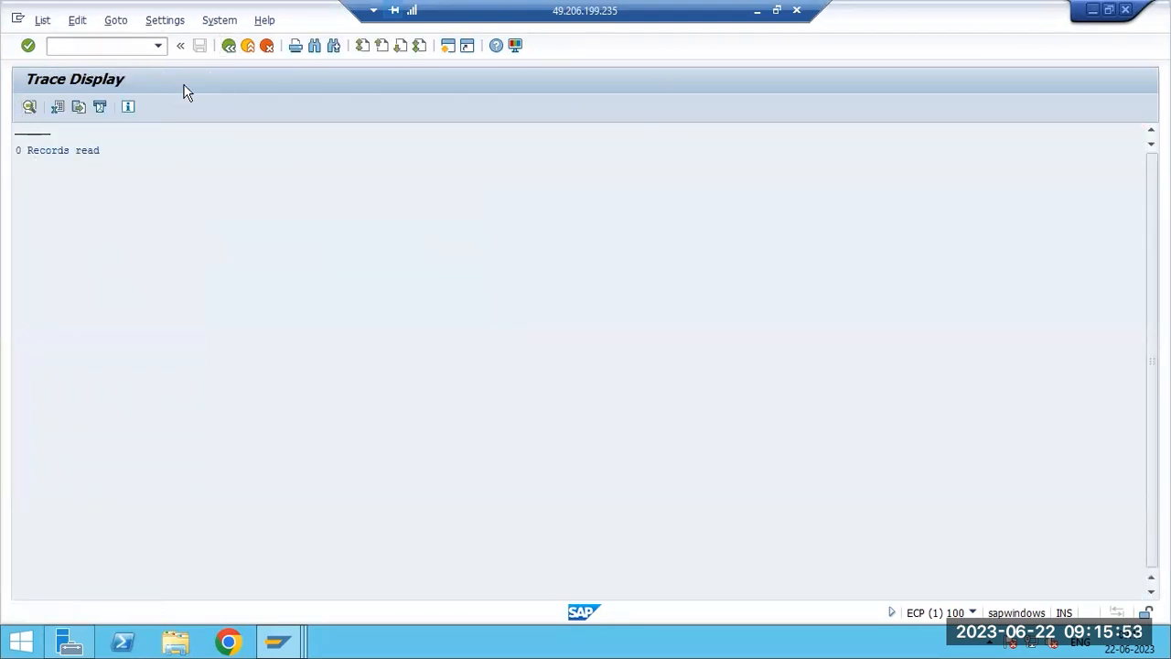
Rerun the analysis for user DDIC, toggle Authorization check off and on, then go back.
text(DDIC)
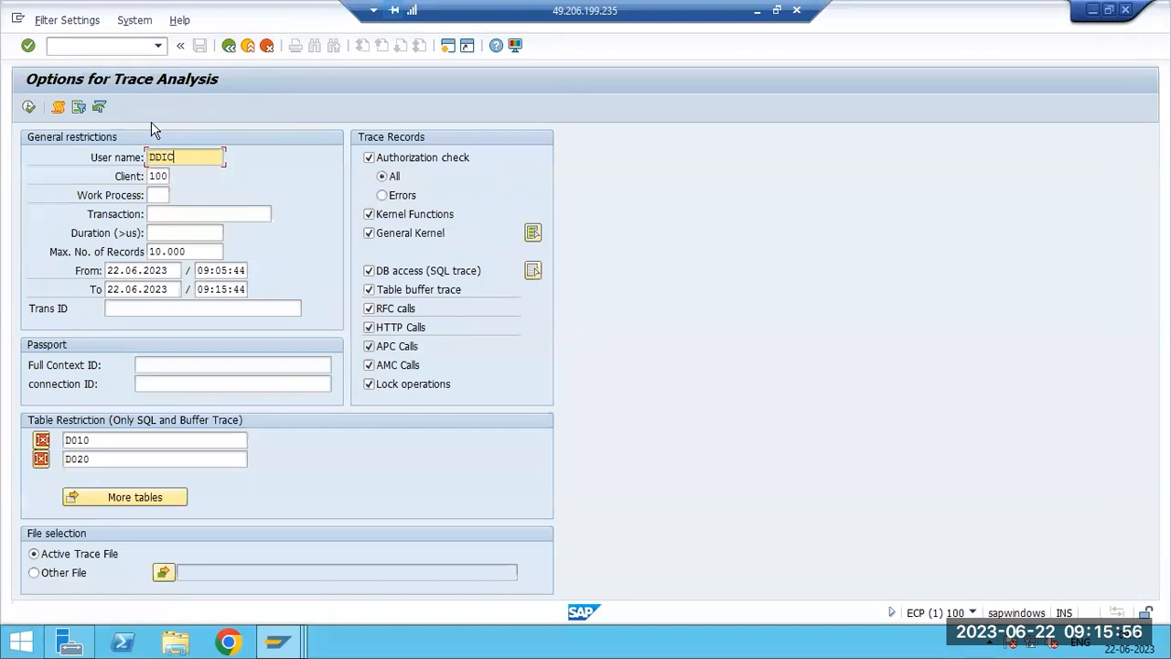
click(28, 107)
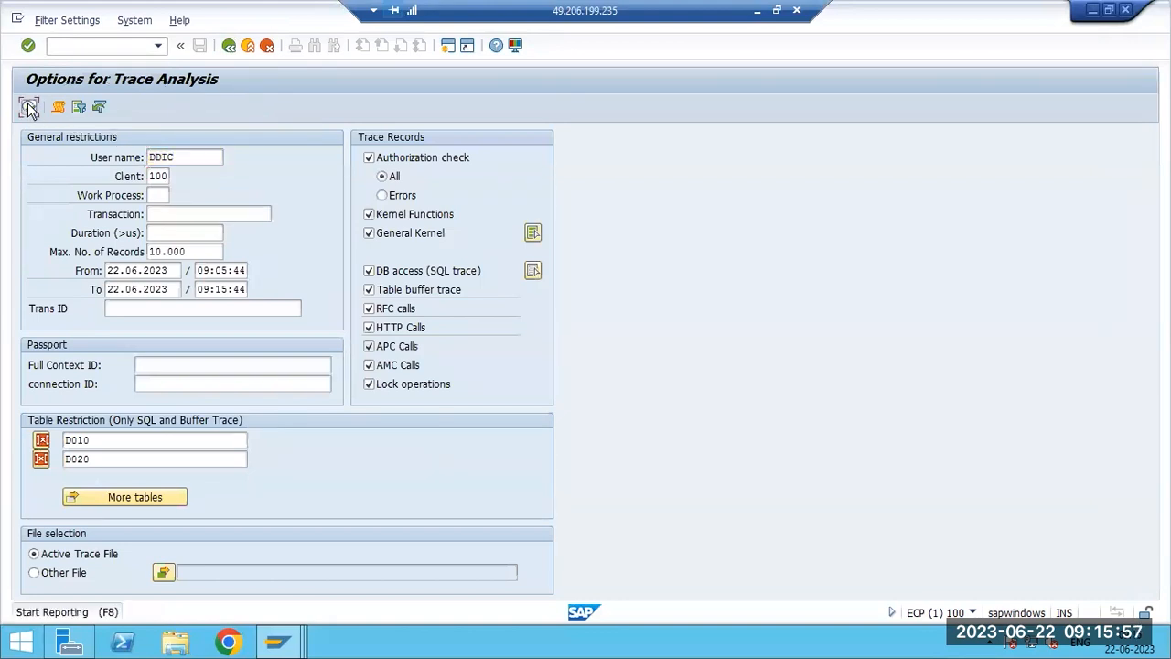
key(F3)
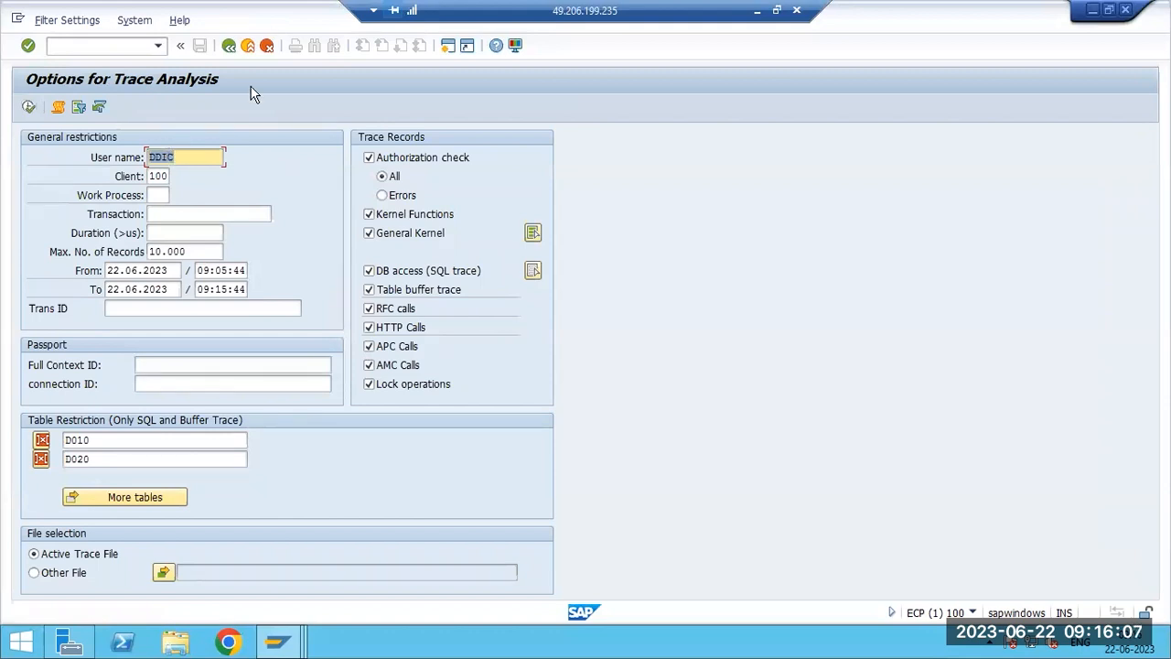
click(394, 160)
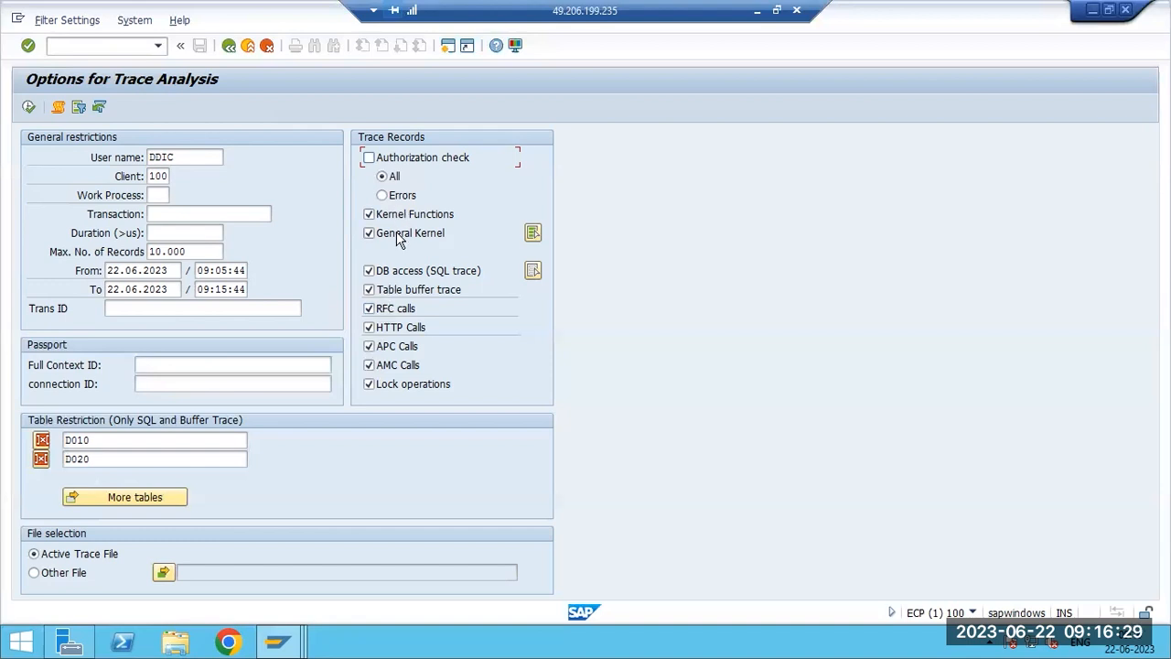
click(370, 159)
key(F3)
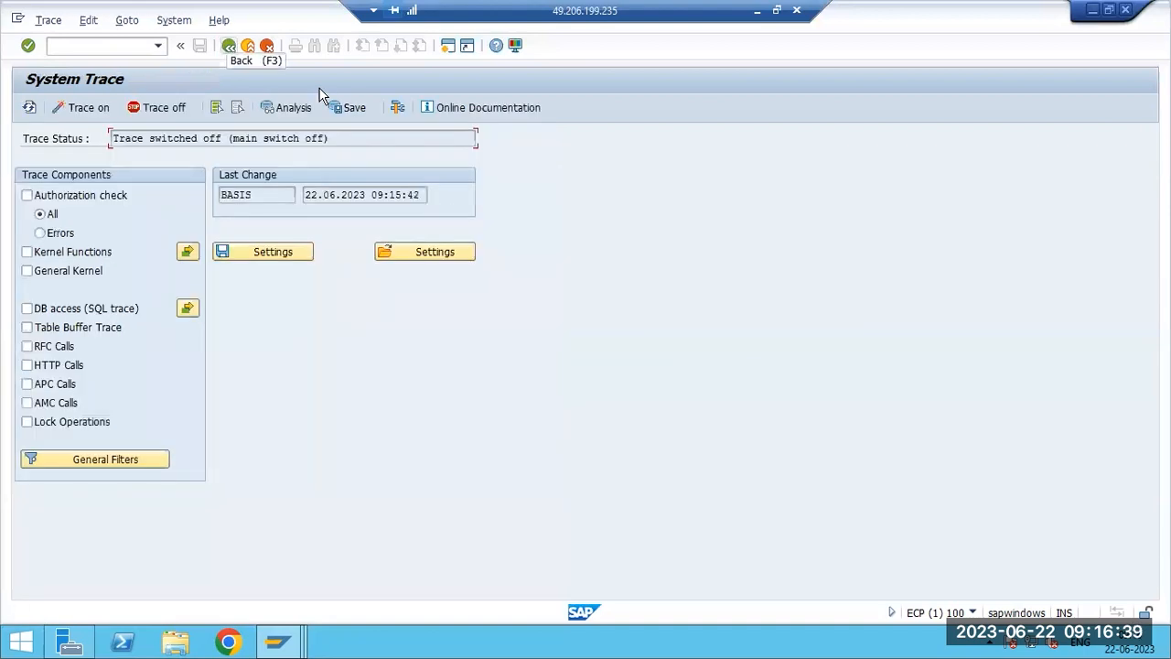
Select all trace components, switch the trace on, and return to SAP Easy Access.
click(216, 108)
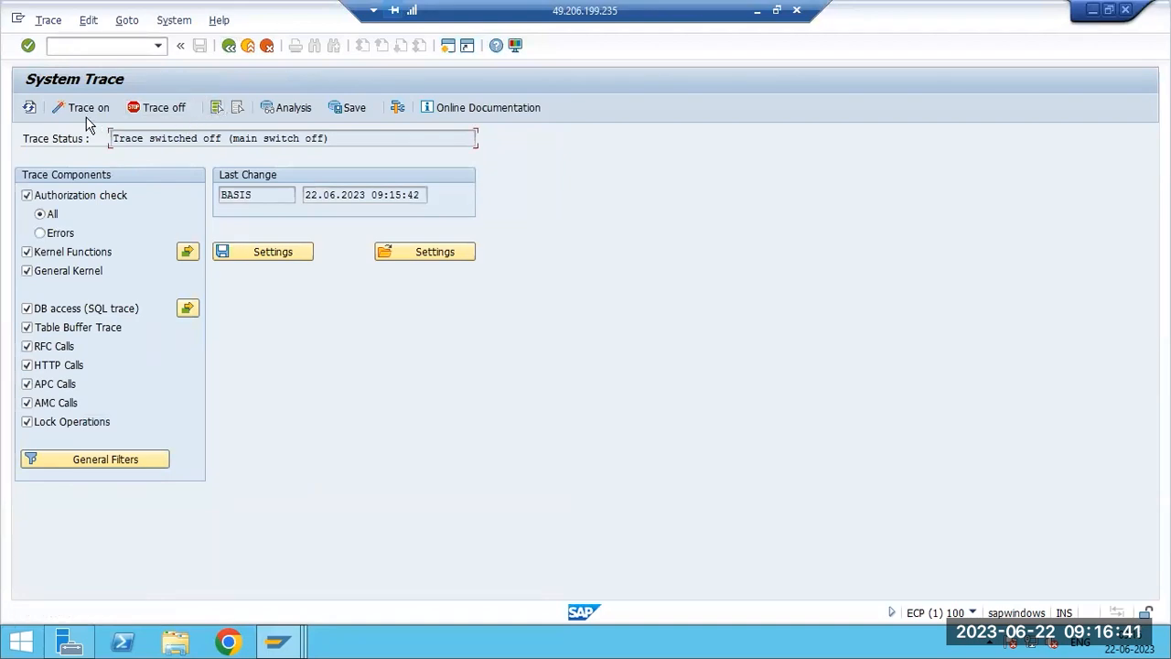
click(81, 110)
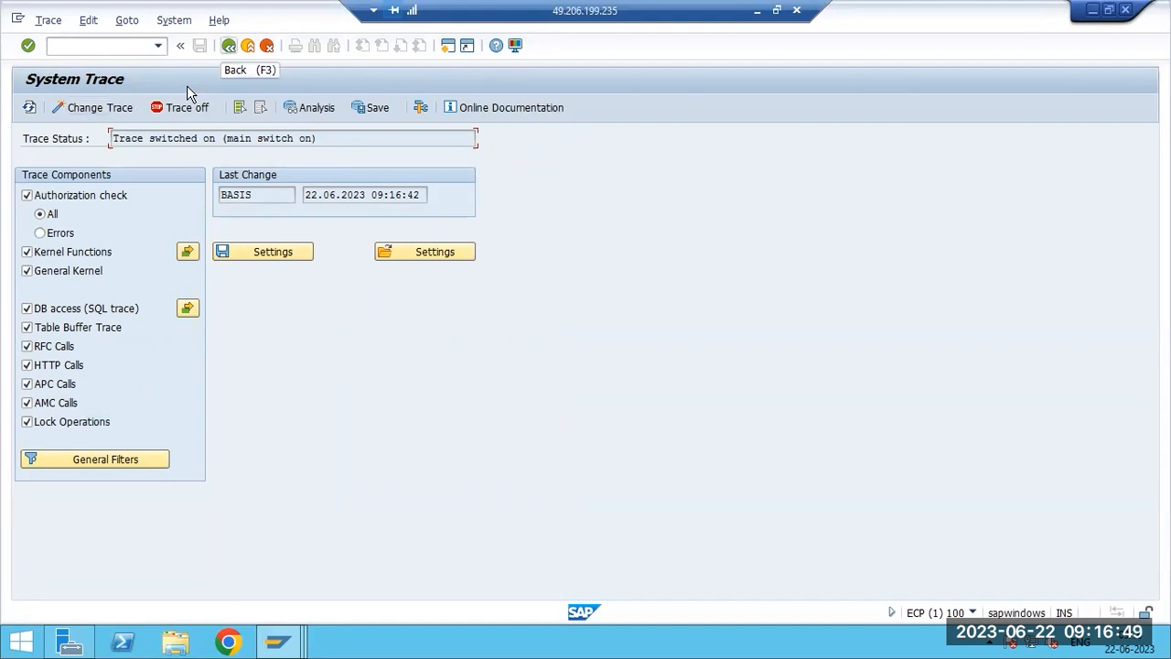
key(F3)
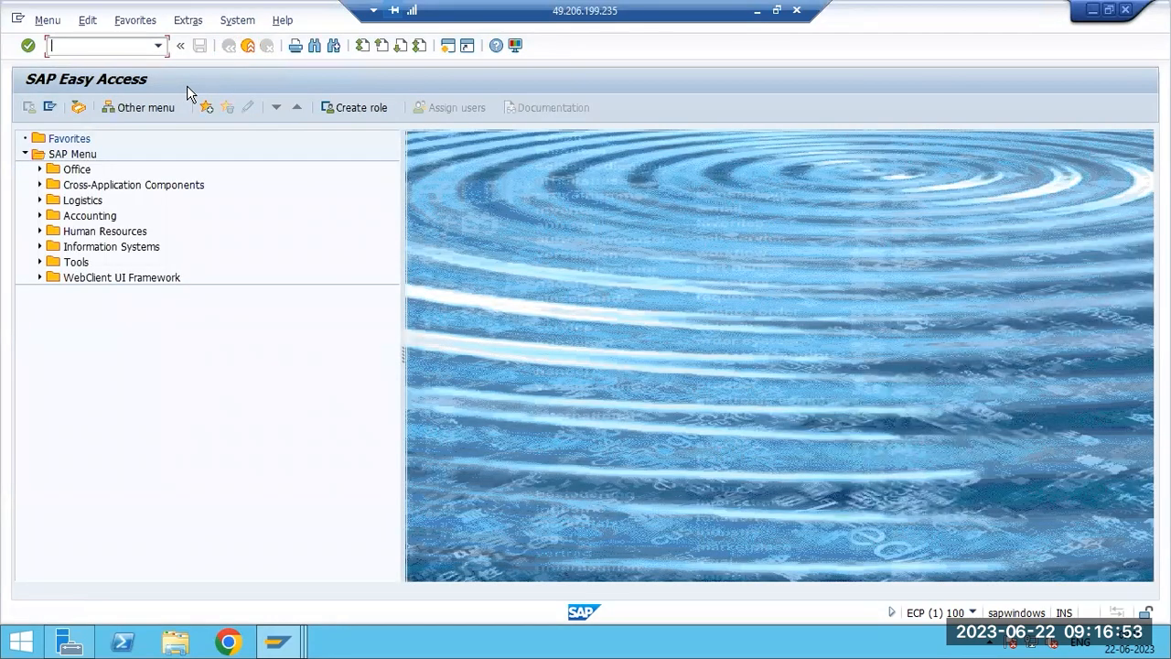
Add the line 'ST02- TUNE SUMMARY(BUFFERS,HIT RATIO,SWAPS,MEMORYS ARES)' to the Paint notes and highlight part of it.
click(758, 10)
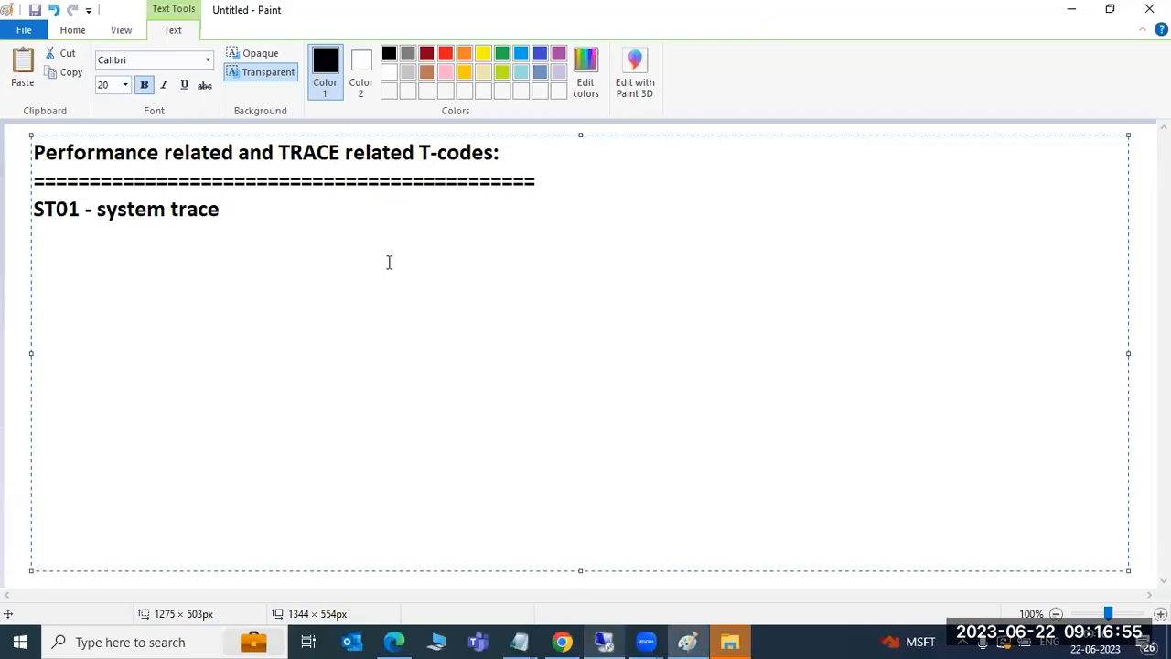
key(Return)
text(ST02- T)
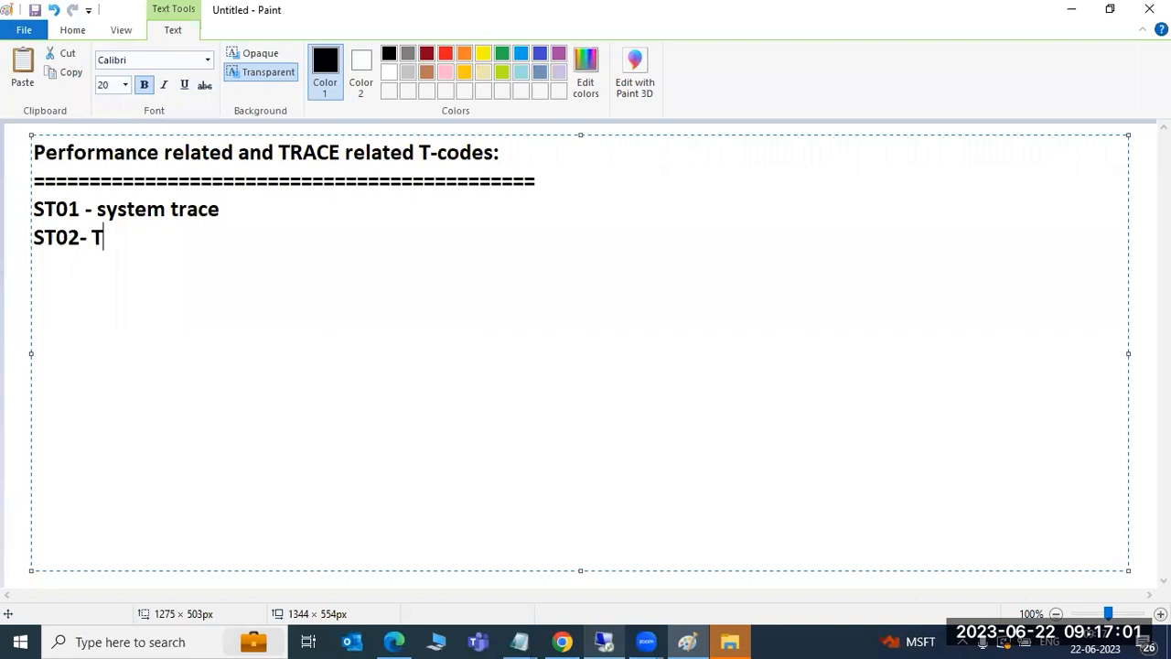
text(UNE SUMMAR)
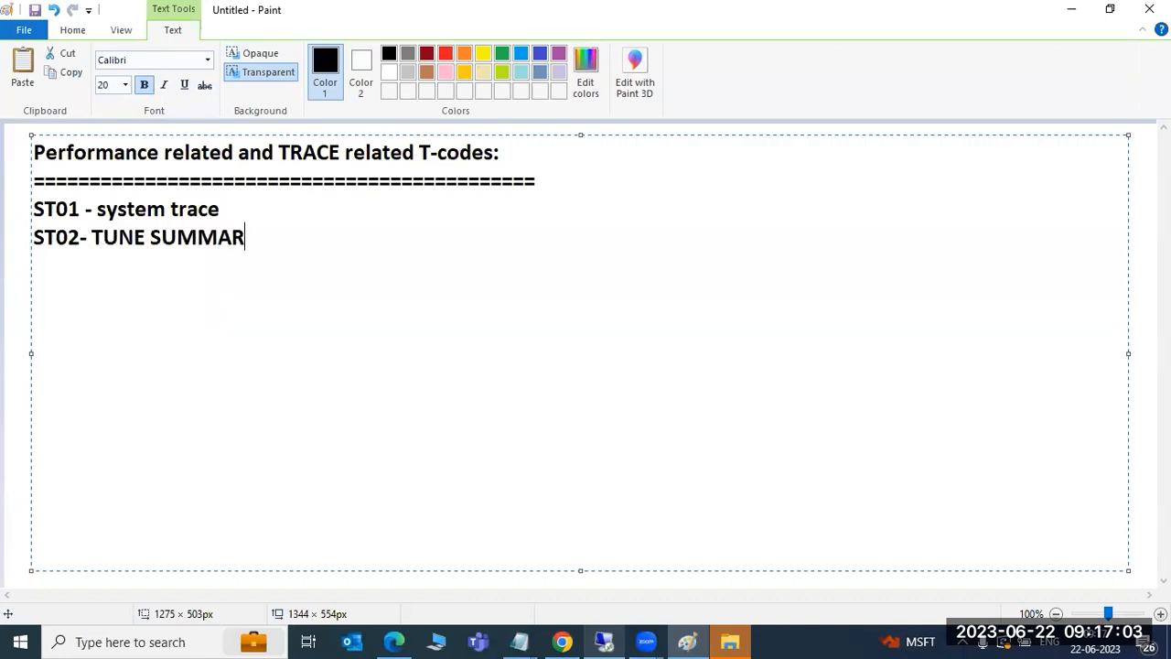
text(Y(BUFFER)
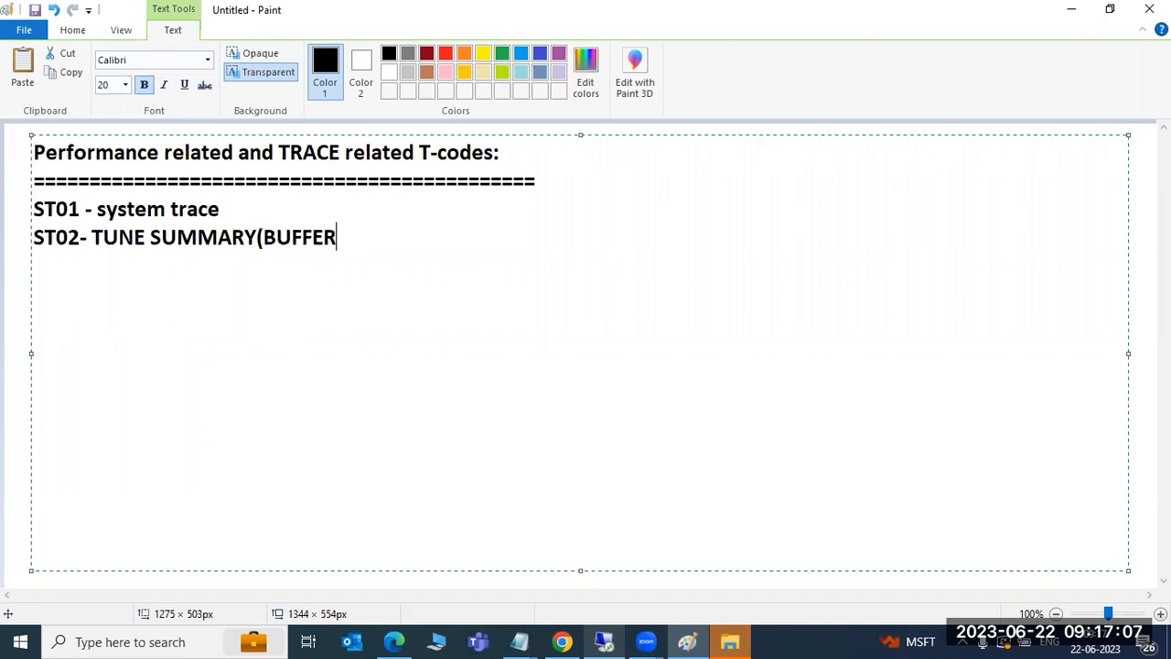
text(S,HITRATION,)
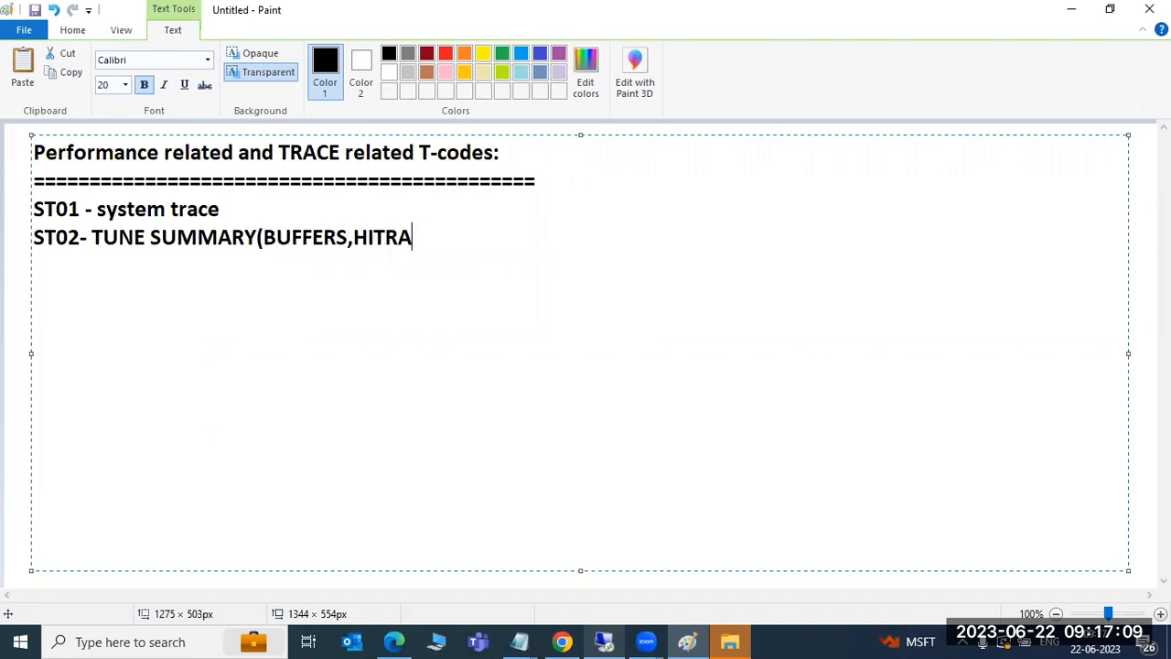
key(BackSpace)
key(BackSpace)
key(BackSpace)
key(BackSpace)
key(BackSpace)
key(BackSpace)
key(BackSpace)
text(RATIO,)
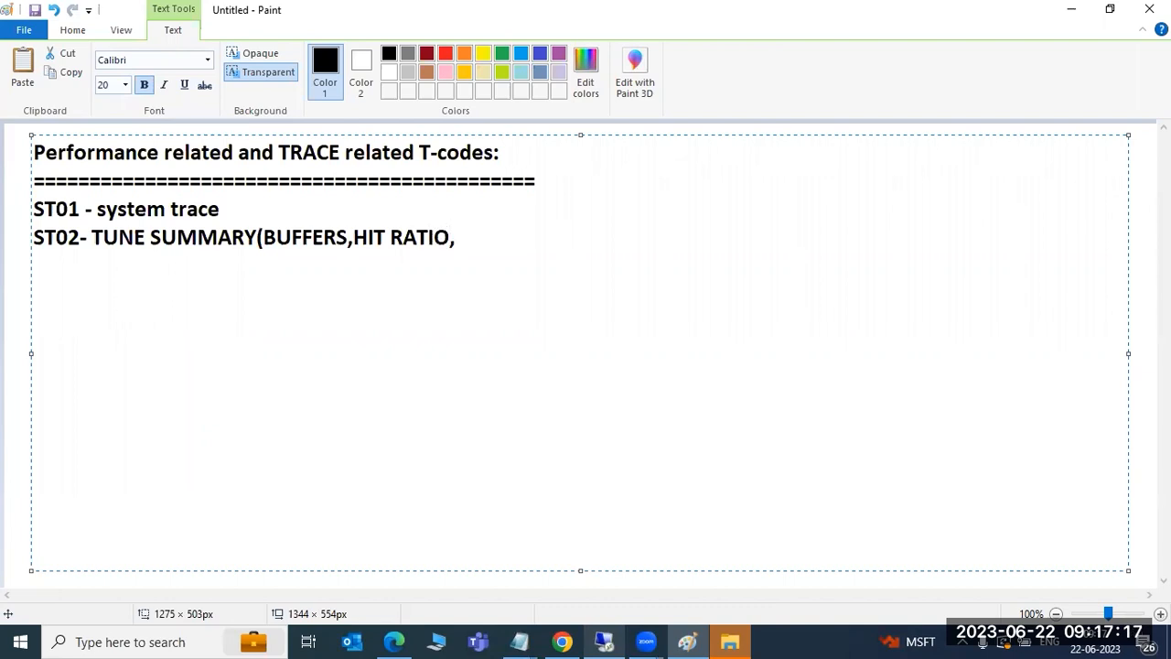
text(SWAPS,M)
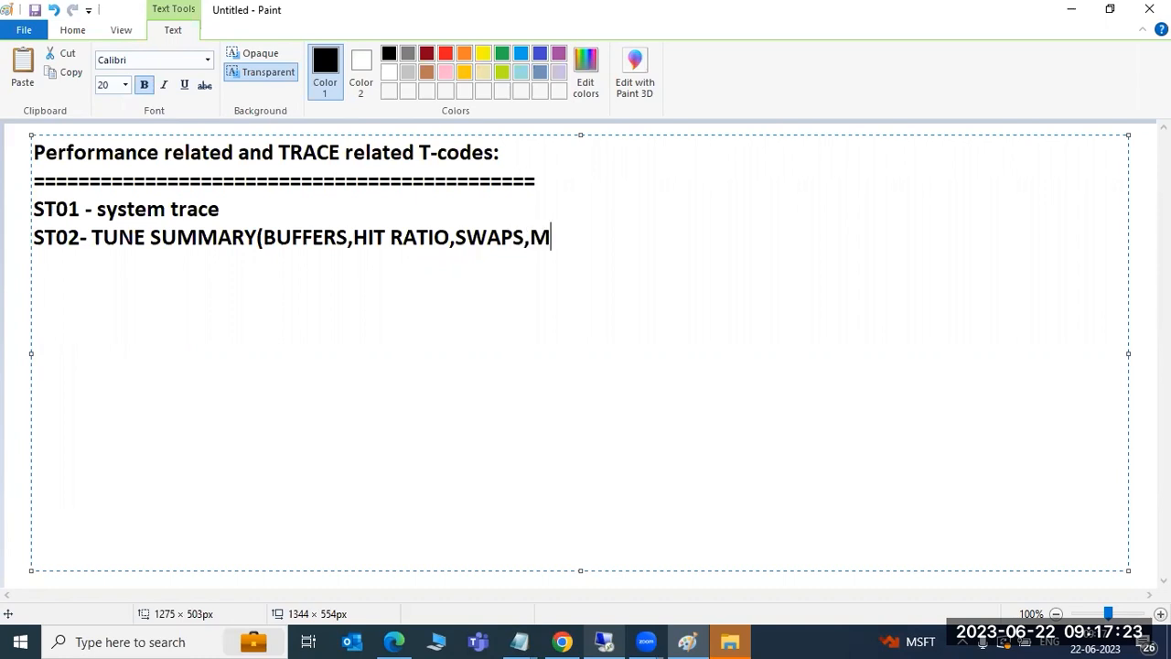
text(EMORYS ARES)
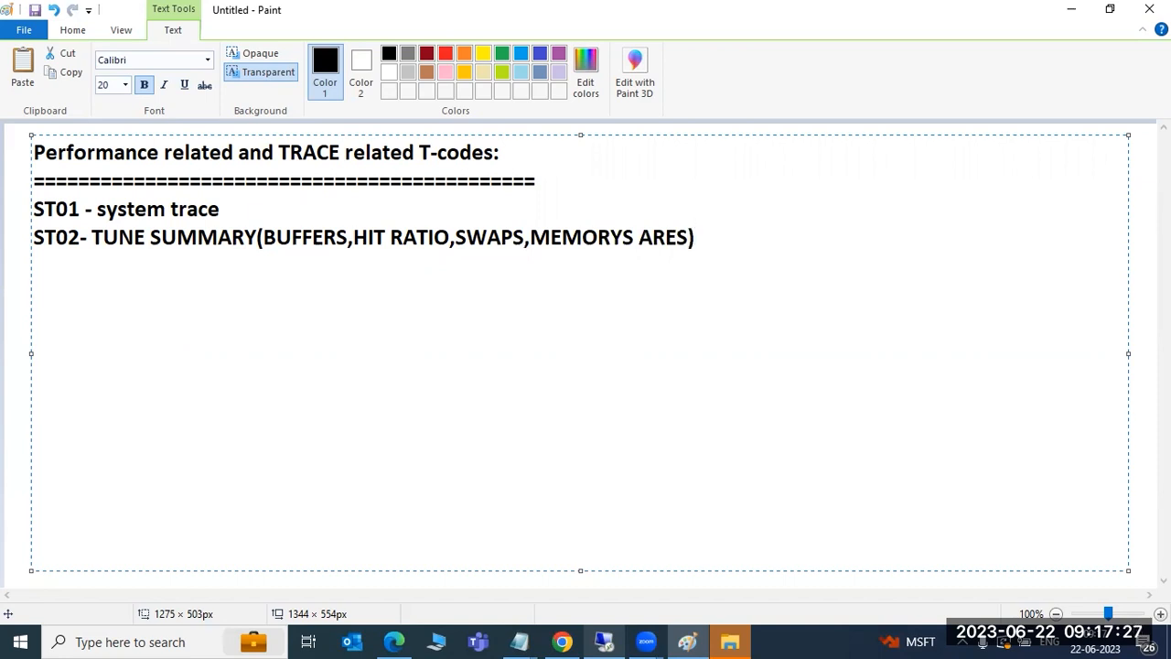
drag(88, 237, 353, 240)
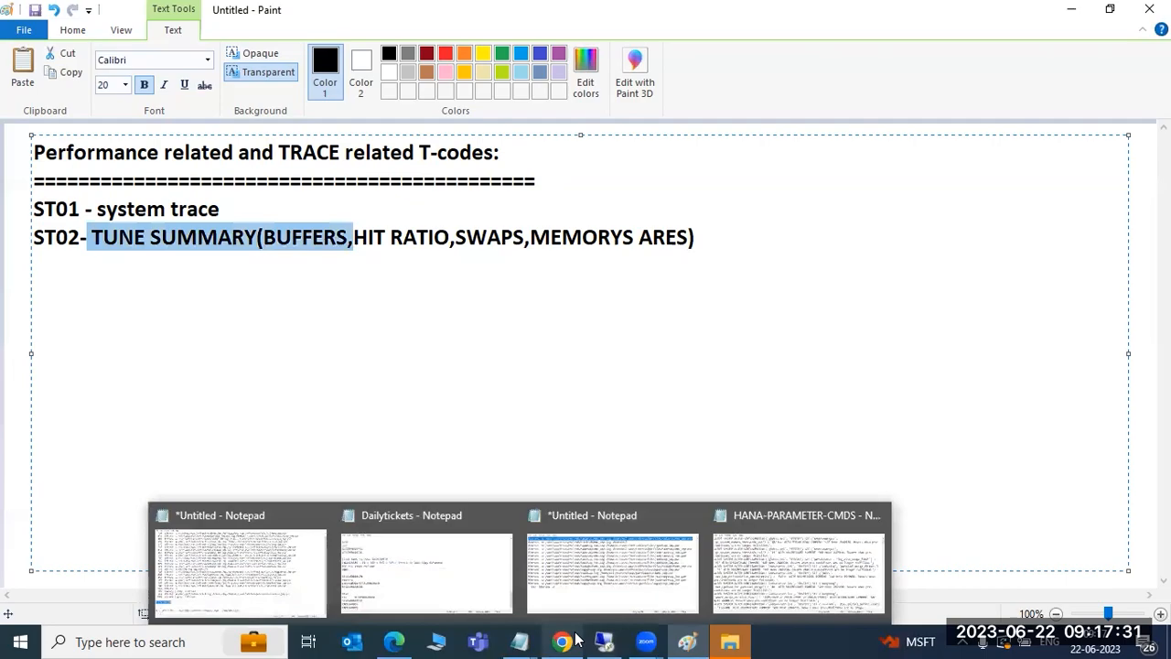
click(604, 641)
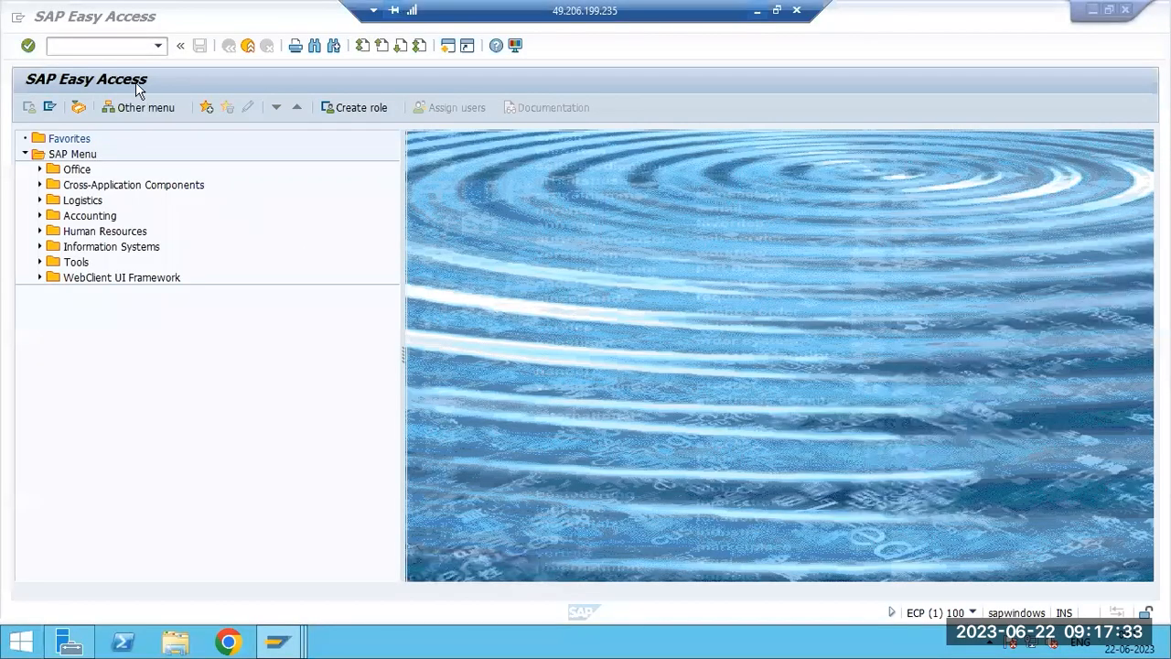
Run ST02 to view the Tune Summary with buffer hit ratios and swaps.
text(st02)
key(Return)
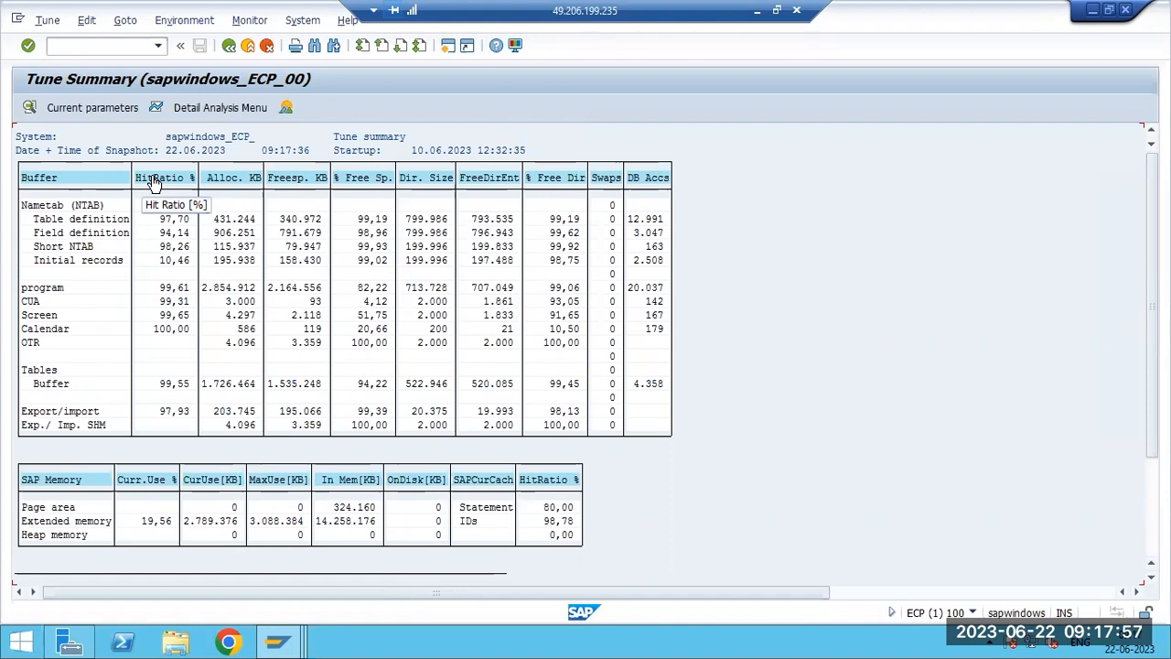
Draw three rounded boxes in Paint: a small top box, a large middle box and a small bottom box.
click(757, 11)
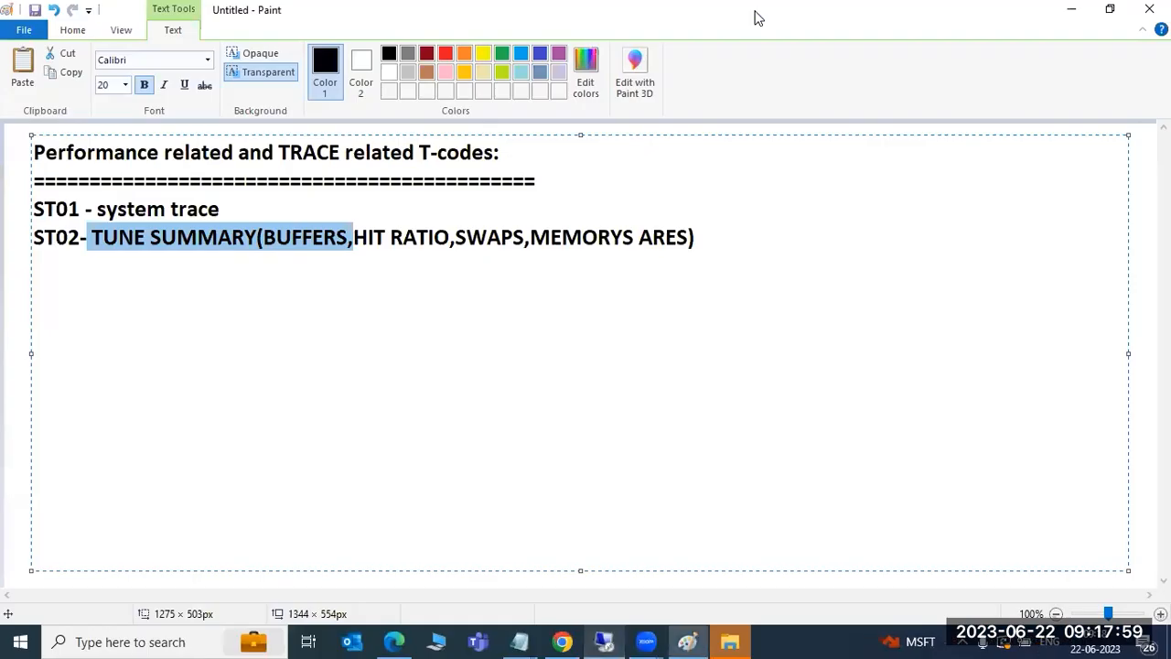
click(479, 400)
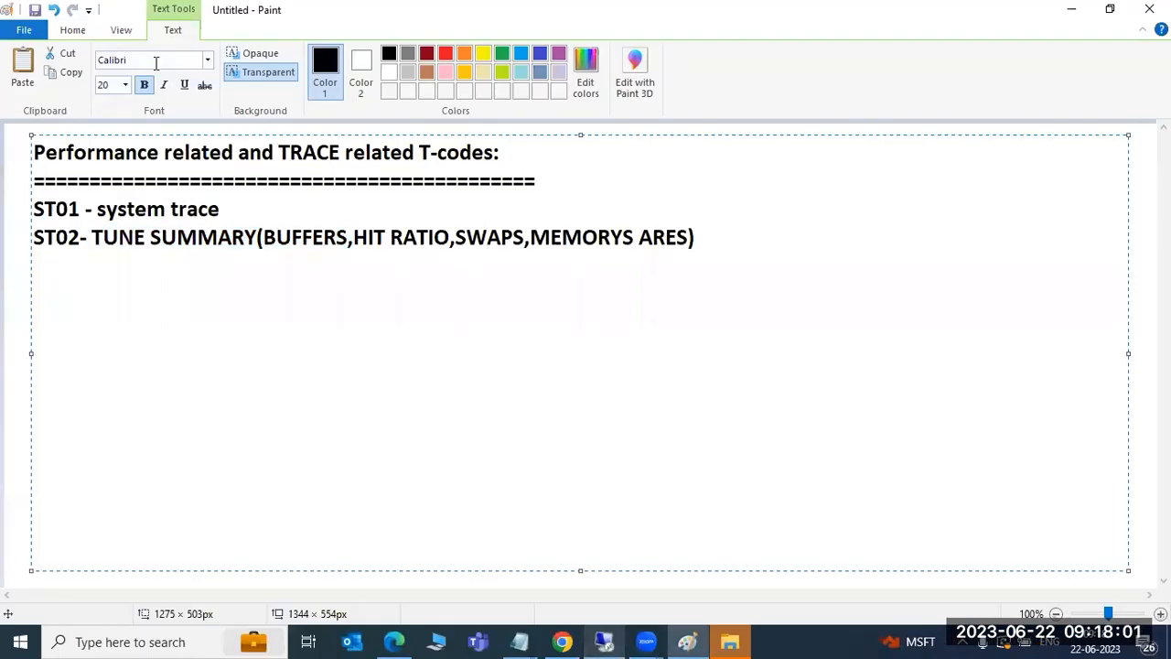
click(75, 31)
click(394, 54)
drag(811, 137, 897, 179)
drag(707, 223, 1062, 465)
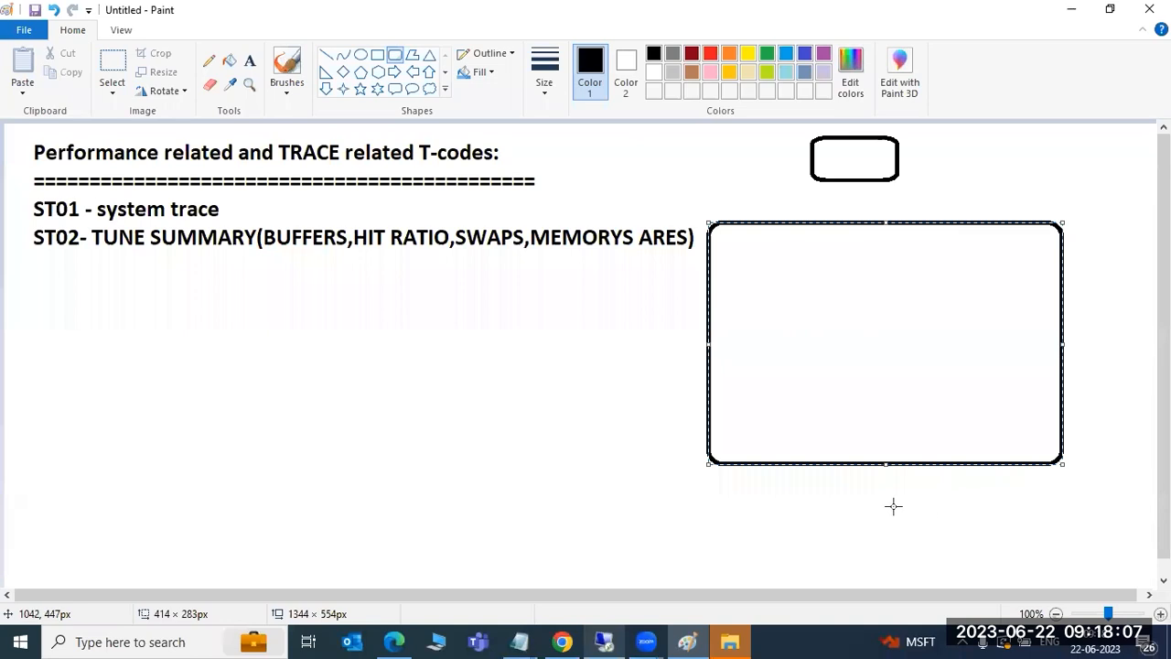
drag(817, 513, 955, 583)
click(612, 510)
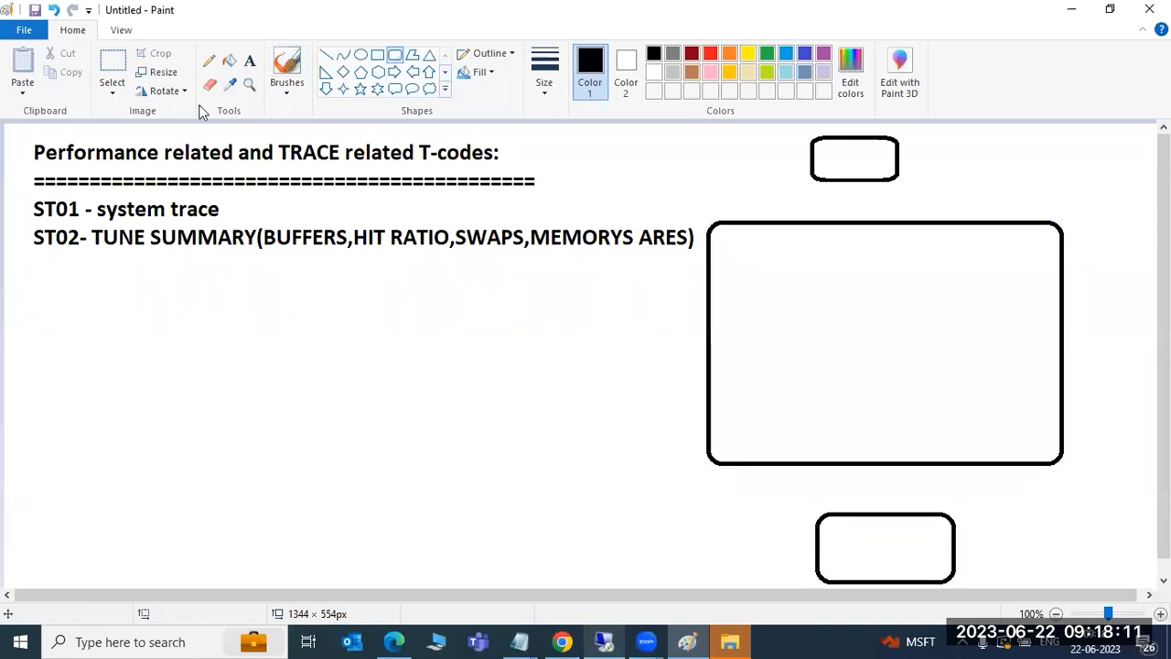
Draw small oval circles inside the large rounded box.
click(377, 55)
click(360, 55)
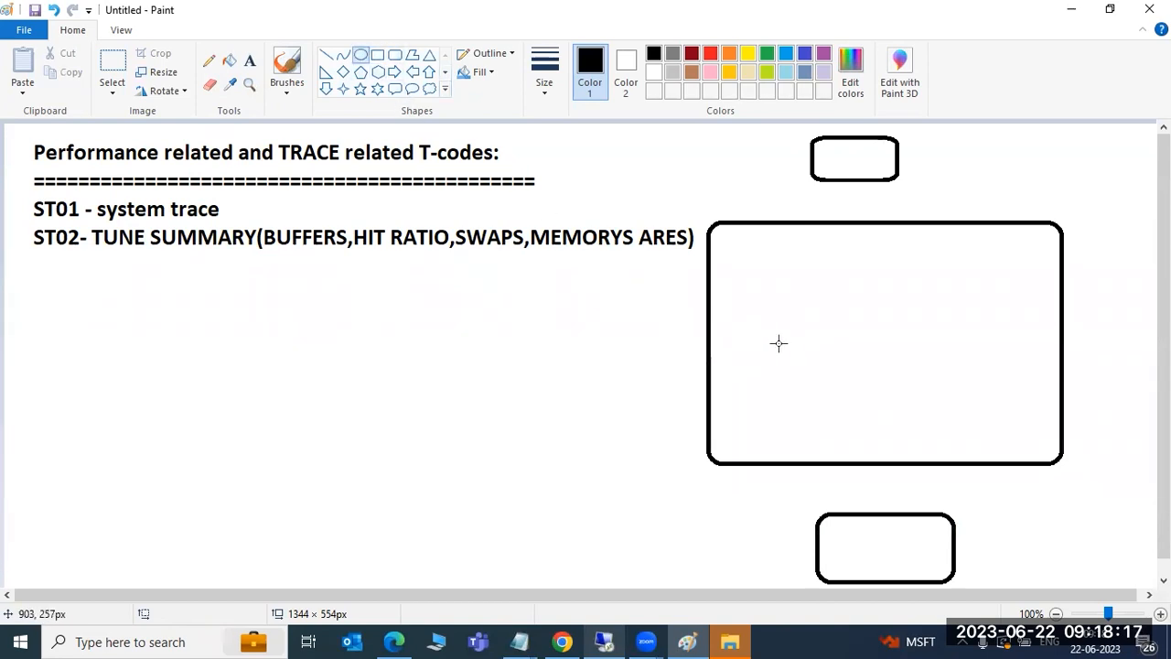
mouse_move(759, 353)
mouse_down()
mouse_move(797, 391)
mouse_move(824, 358)
mouse_move(859, 397)
mouse_move(905, 395)
mouse_move(933, 369)
mouse_move(947, 386)
mouse_move(973, 369)
mouse_move(983, 382)
mouse_move(947, 422)
mouse_up()
click(873, 413)
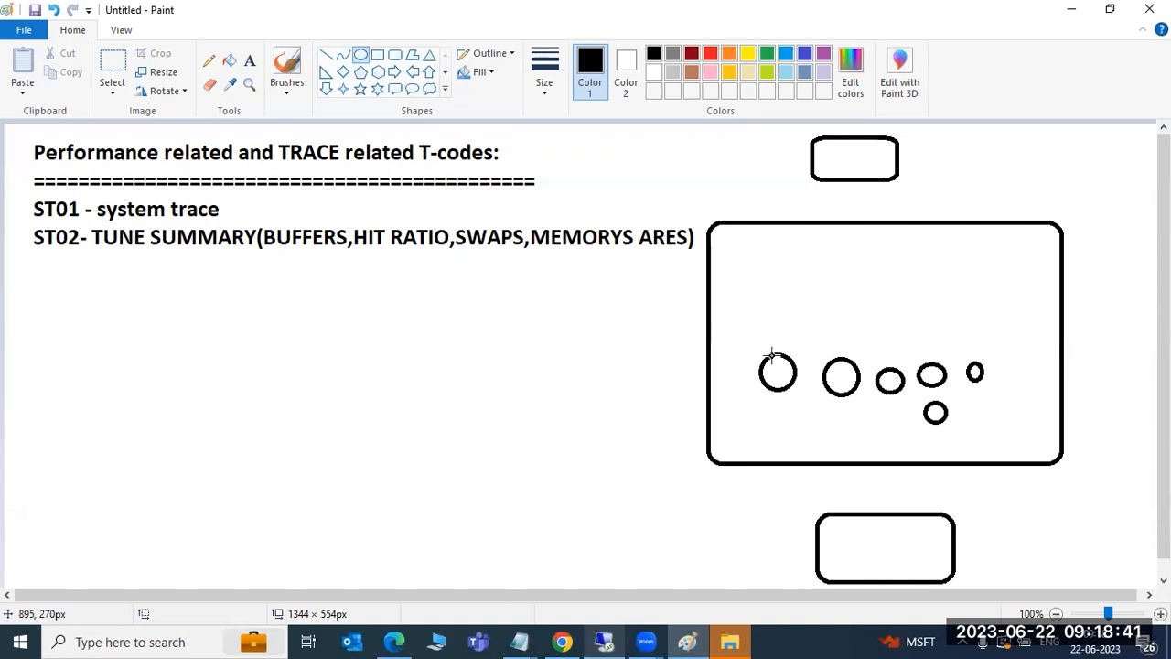
click(562, 641)
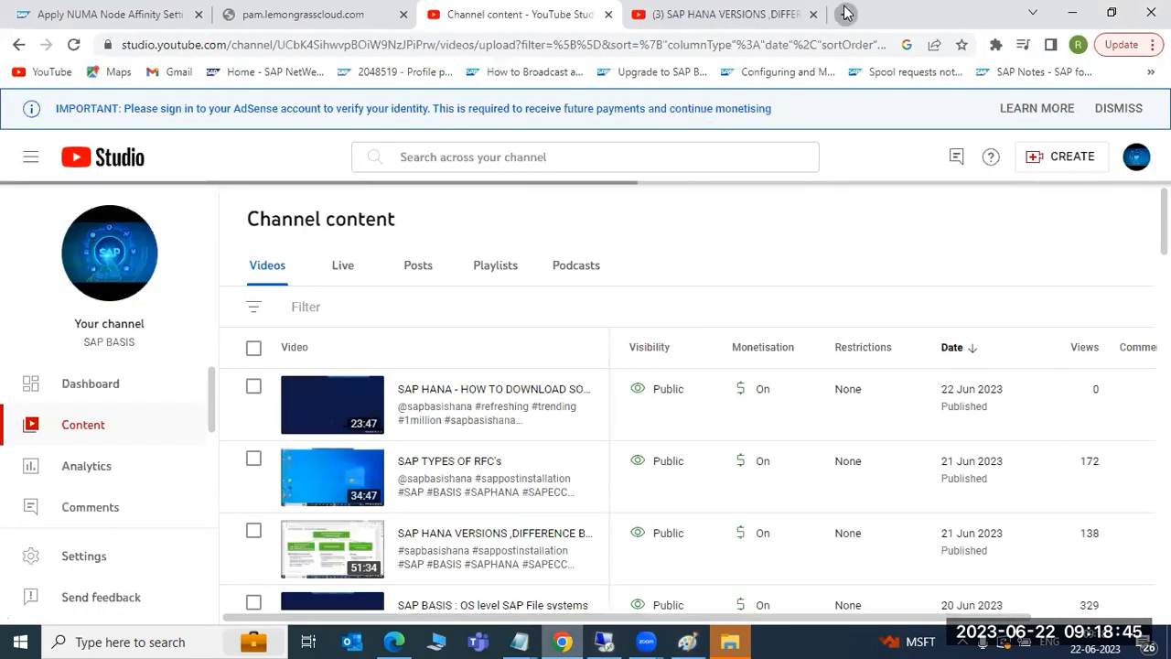
Open Chrome's Settings in a new tab, then close the tab and minimize Chrome.
click(845, 14)
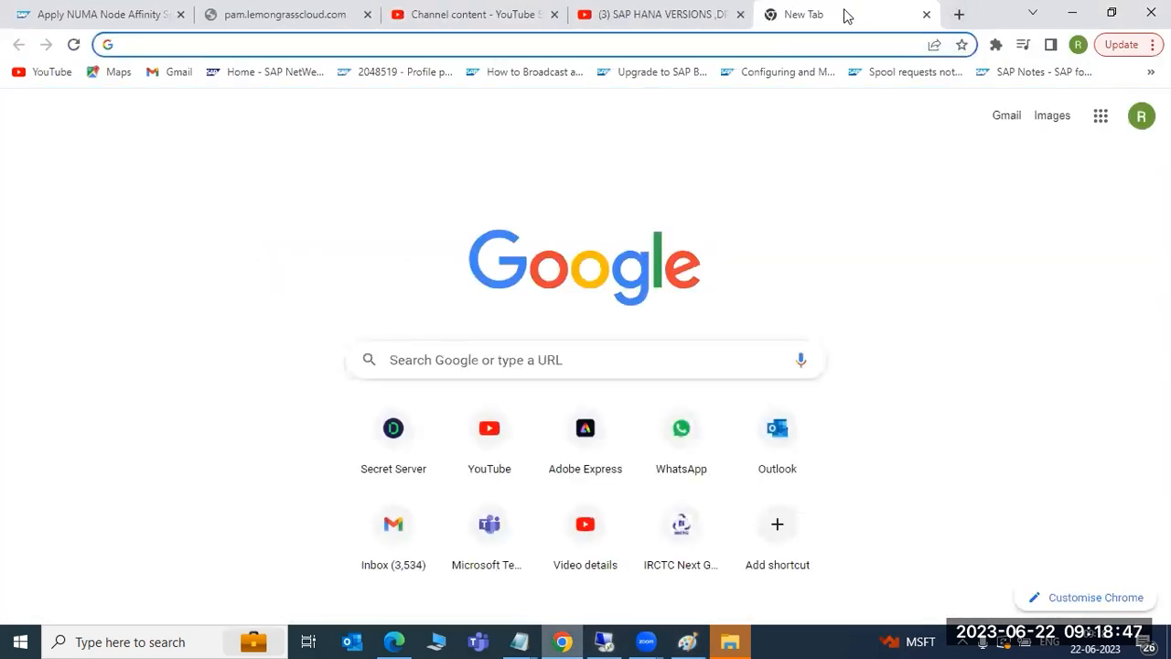
click(1153, 44)
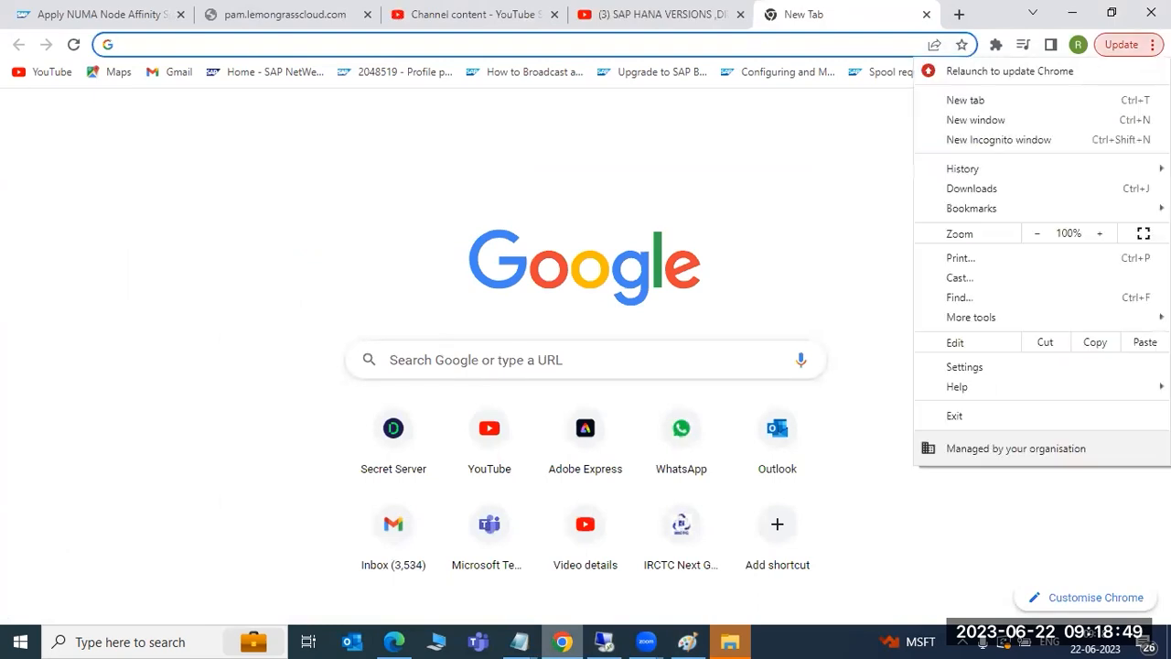
click(968, 366)
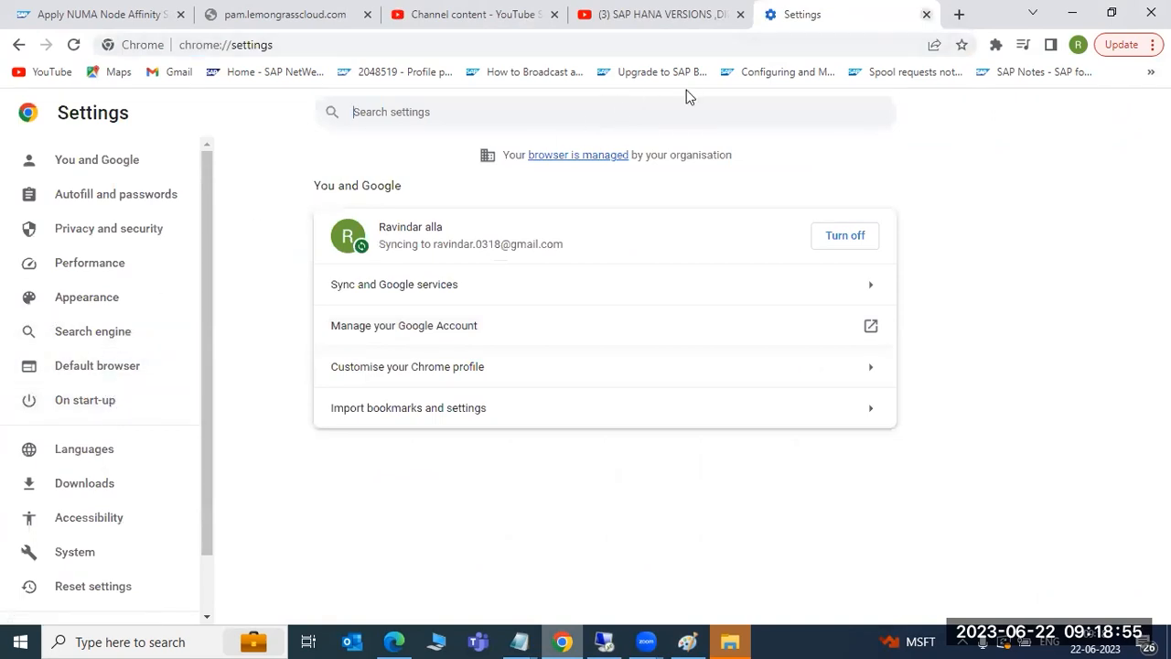
click(927, 14)
click(1071, 13)
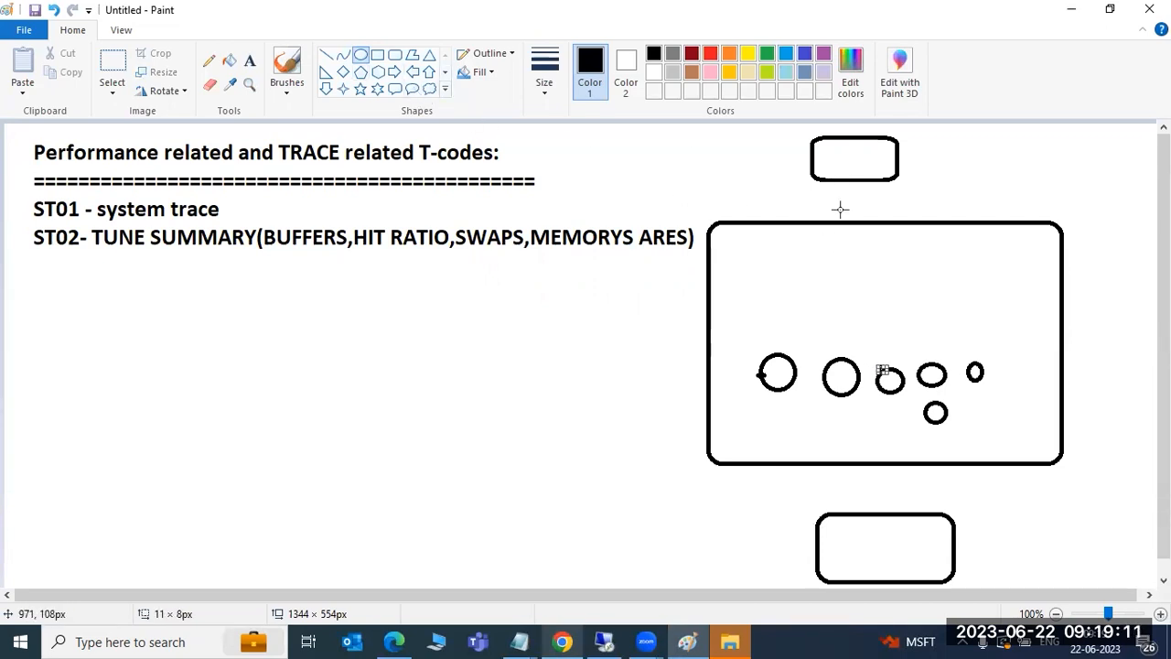
Draw a small rounded box near the top of the large box.
drag(824, 242, 897, 279)
click(395, 55)
click(771, 290)
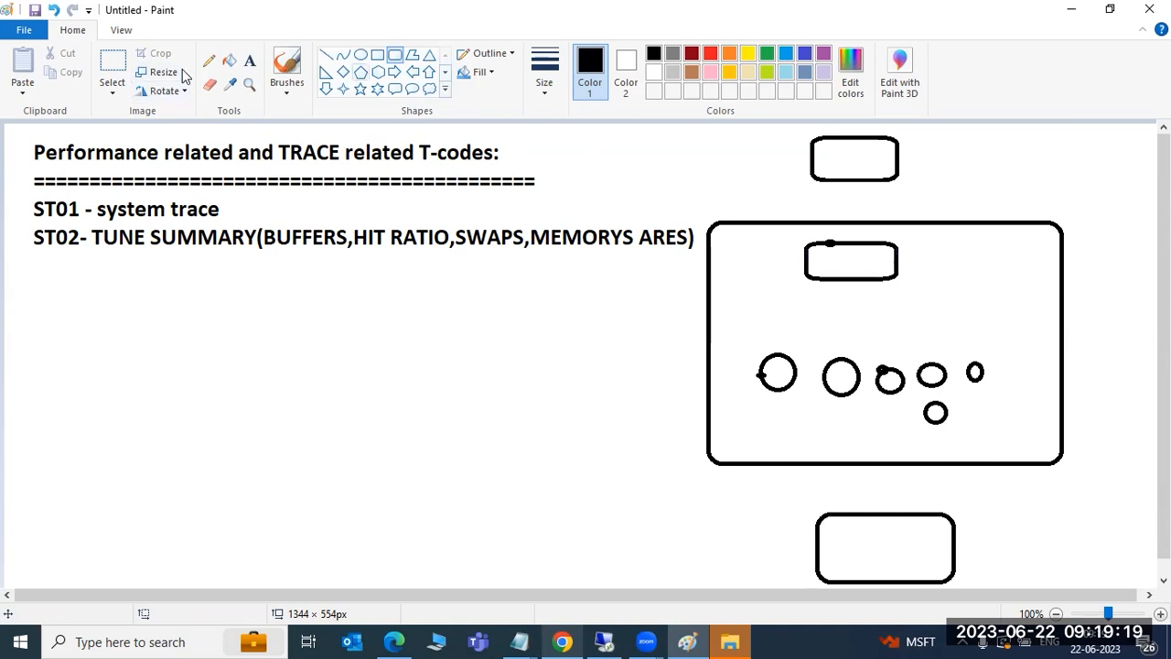
Connect the top box to the inner box with a line and add short strokes below it.
click(326, 55)
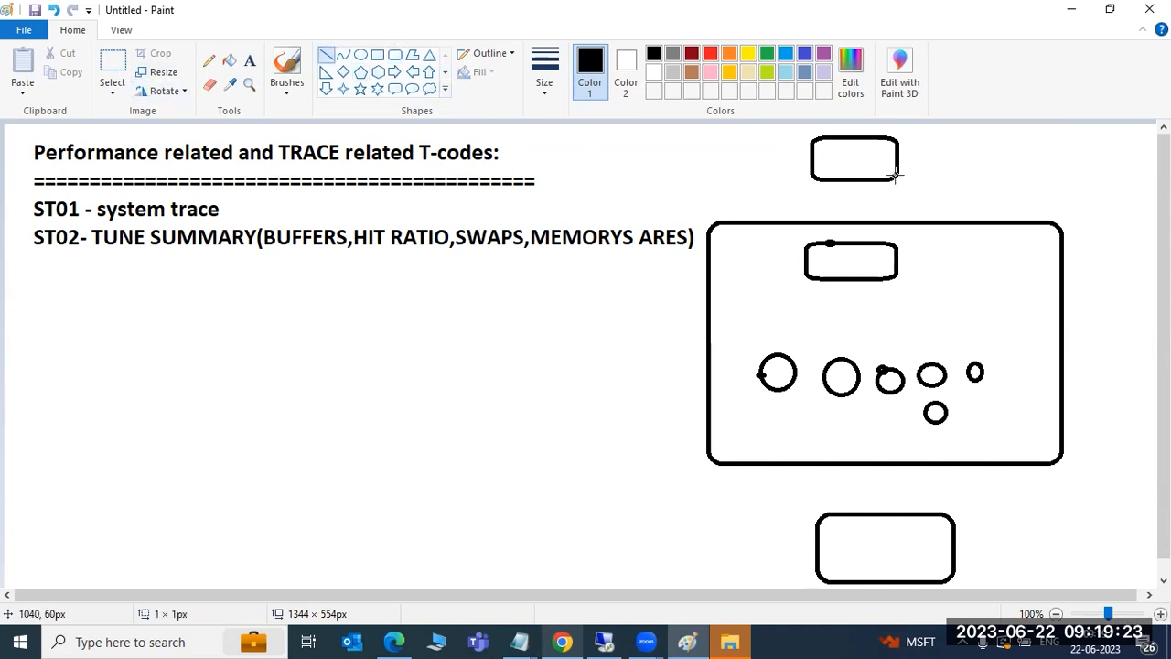
drag(895, 176, 857, 253)
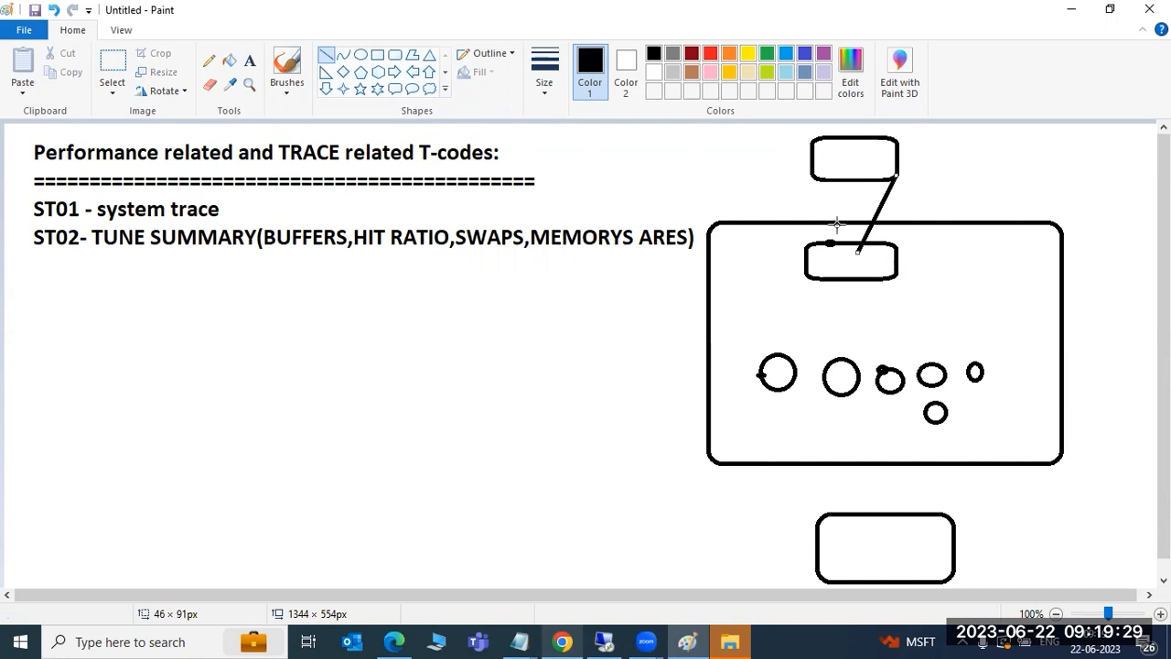
click(843, 258)
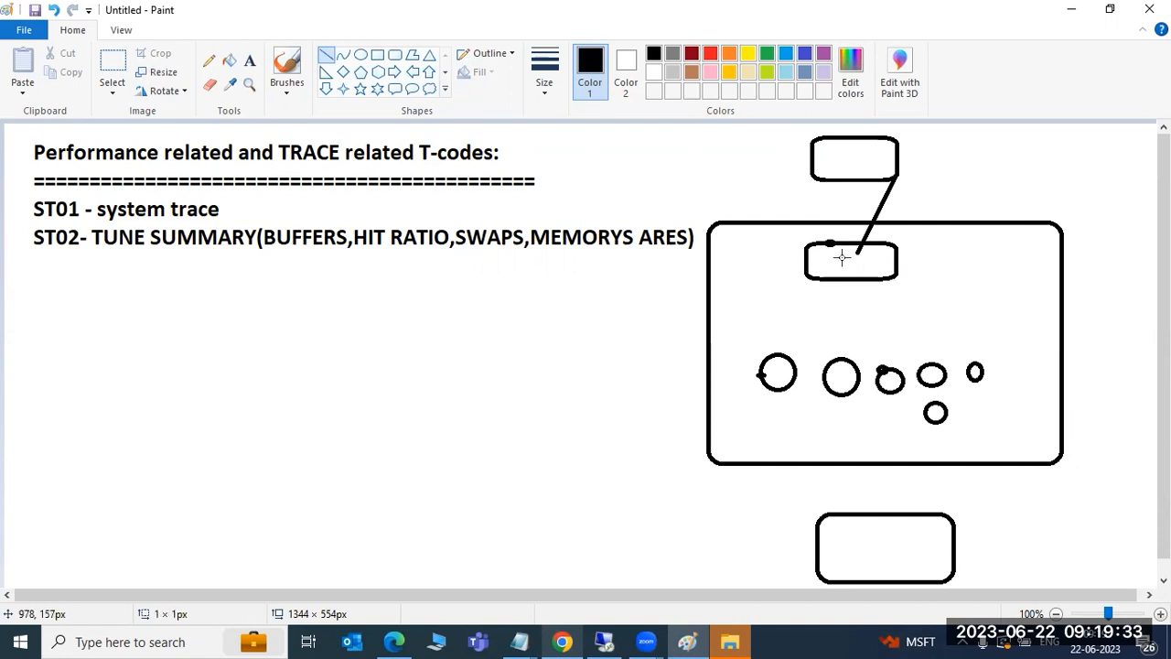
drag(843, 258, 848, 261)
click(817, 295)
mouse_move(818, 294)
mouse_down()
mouse_move(837, 268)
mouse_move(817, 295)
mouse_up()
click(850, 293)
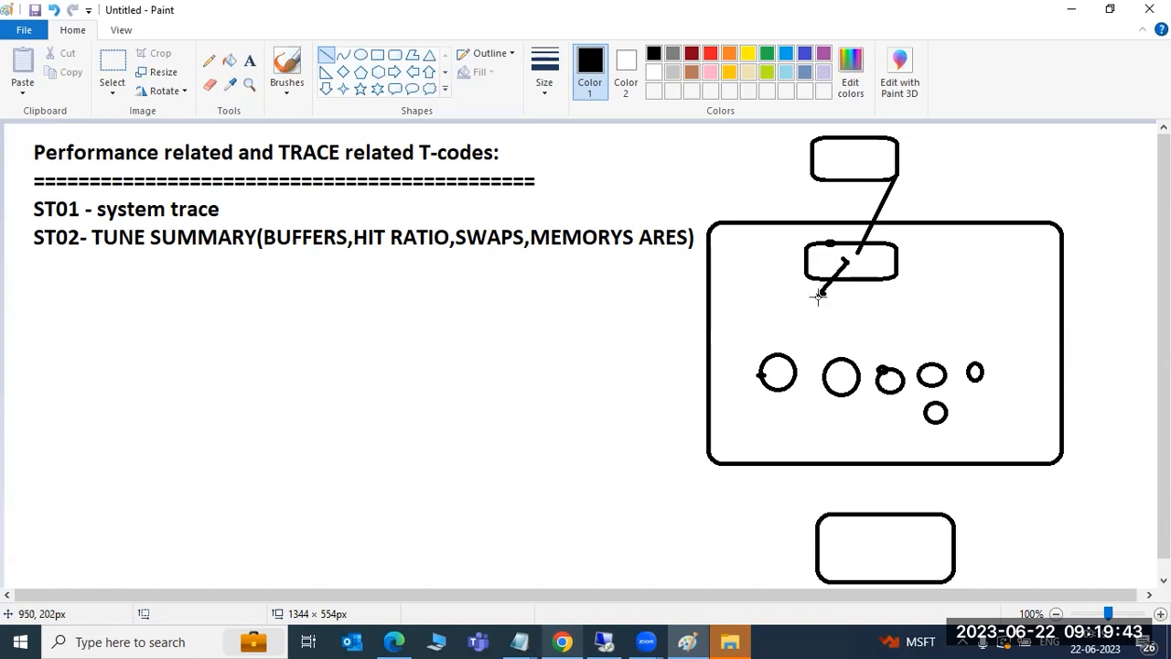
Draw lines linking the inner box, second circle, top box and bottom box, plus an X stroke.
drag(819, 294, 839, 372)
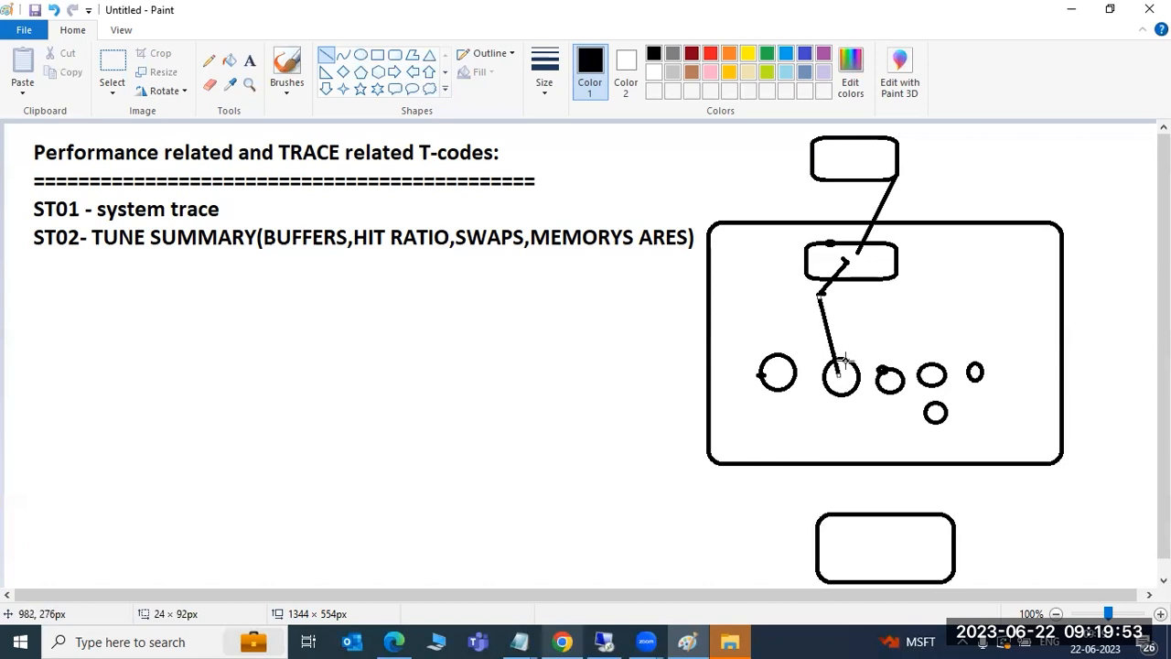
click(872, 353)
drag(847, 373, 881, 166)
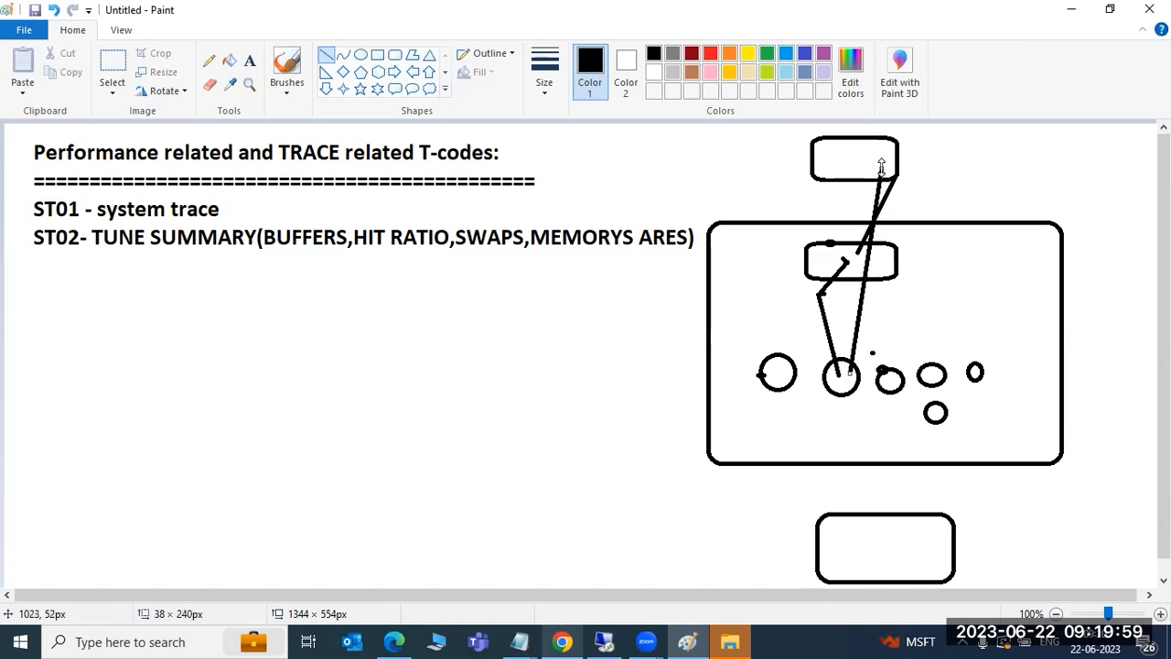
mouse_move(876, 312)
mouse_down()
mouse_move(847, 315)
mouse_move(870, 328)
mouse_up()
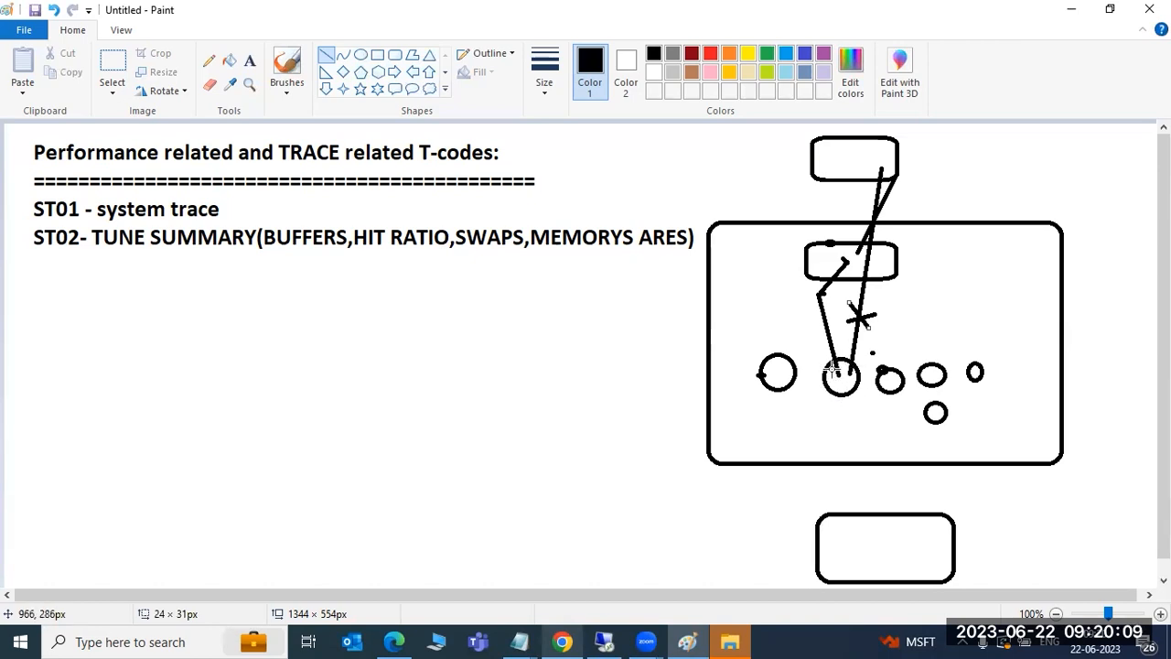
mouse_move(832, 345)
mouse_down()
mouse_move(867, 542)
mouse_move(881, 532)
mouse_move(866, 548)
mouse_move(876, 560)
mouse_move(925, 546)
mouse_move(928, 564)
mouse_move(881, 575)
mouse_up()
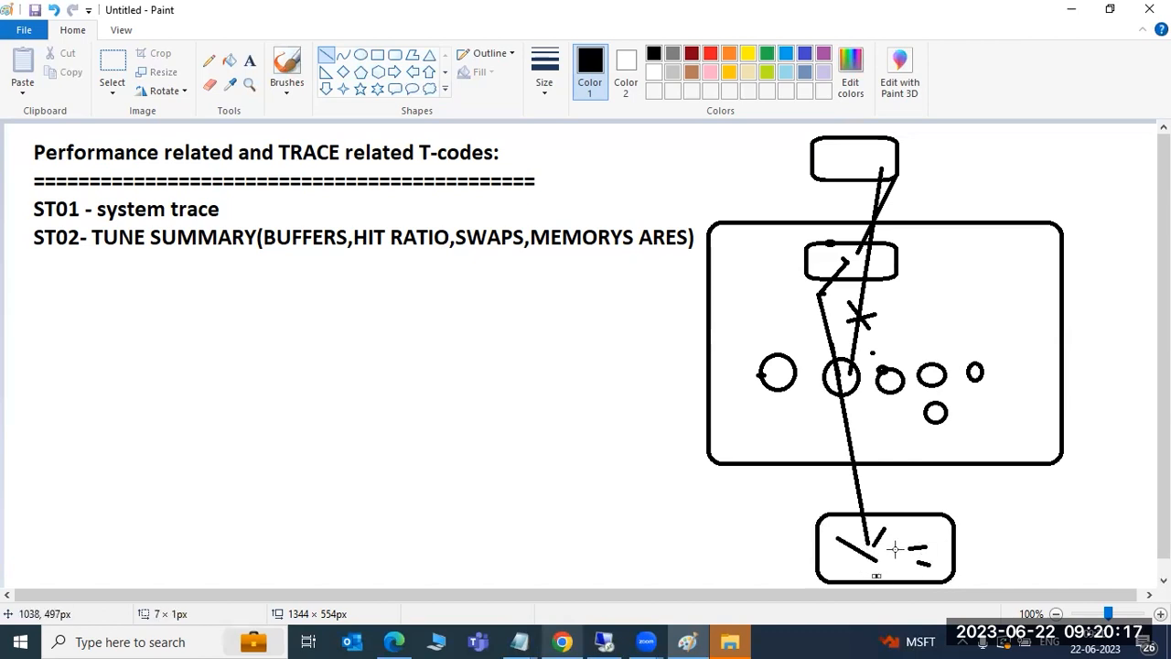
mouse_move(901, 534)
mouse_down()
mouse_move(851, 377)
mouse_move(874, 123)
mouse_move(876, 143)
mouse_up()
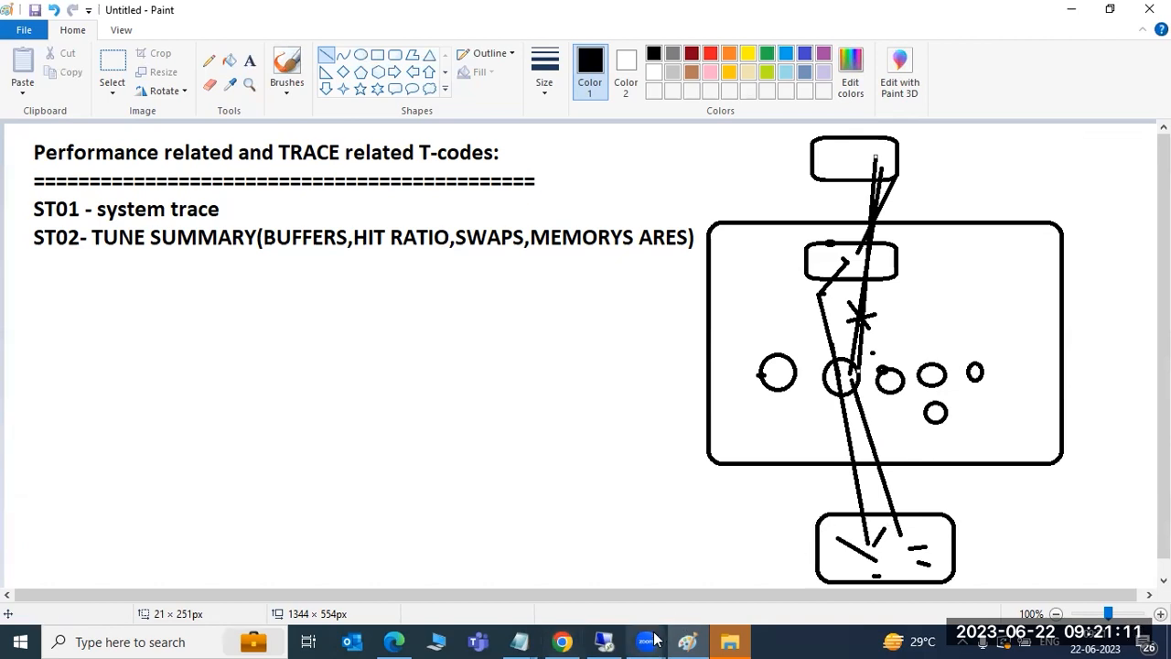
Return to SAP Easy Access and start MIGO, then minimize the remote session.
click(604, 642)
key(F3)
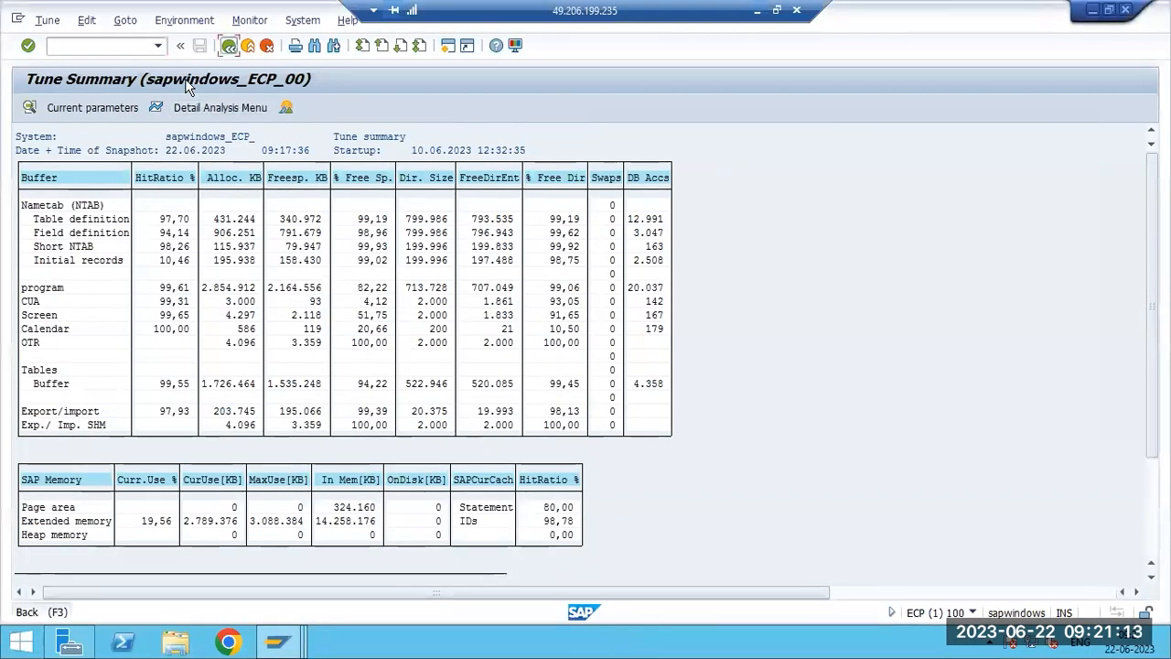
text(migo)
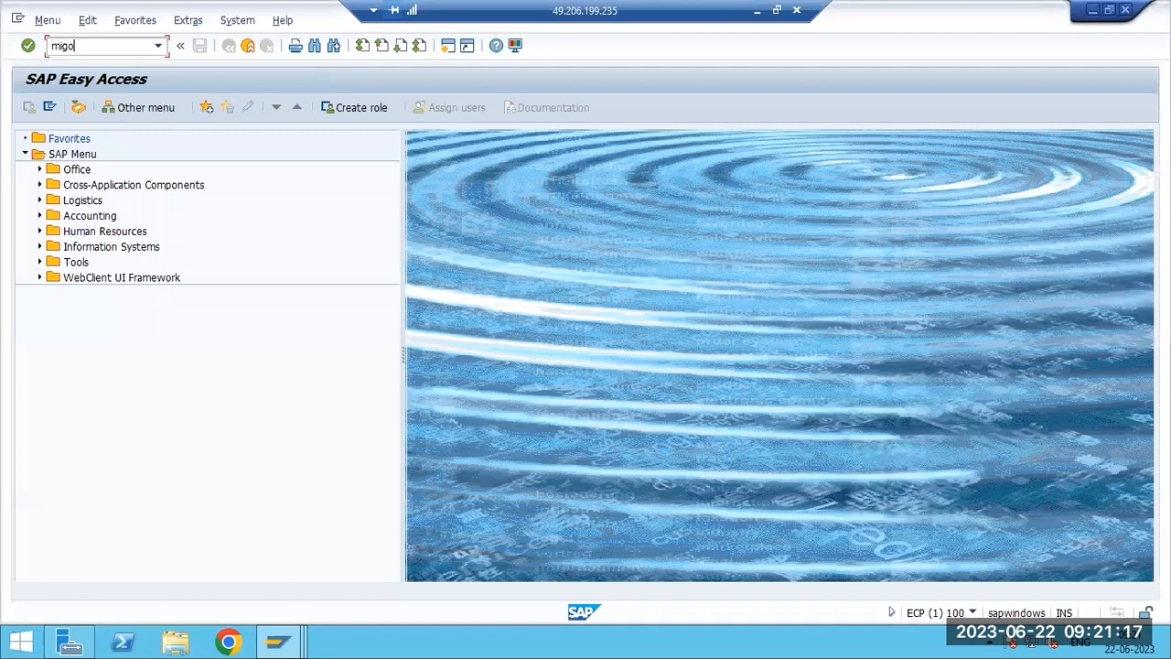
key(Return)
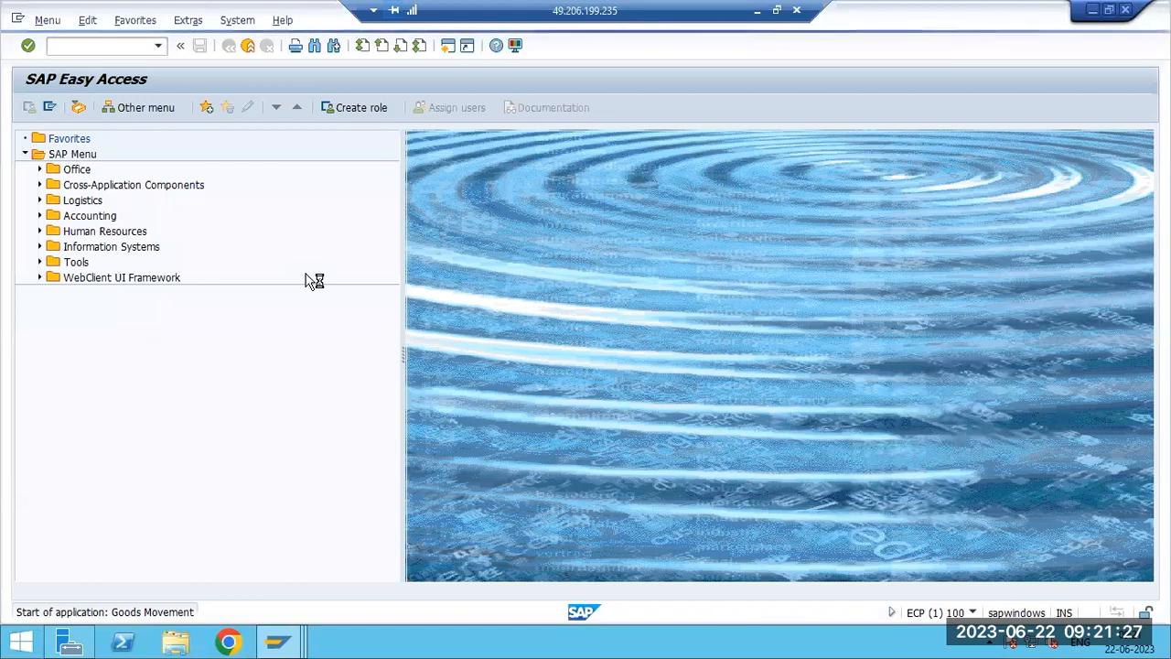
click(759, 14)
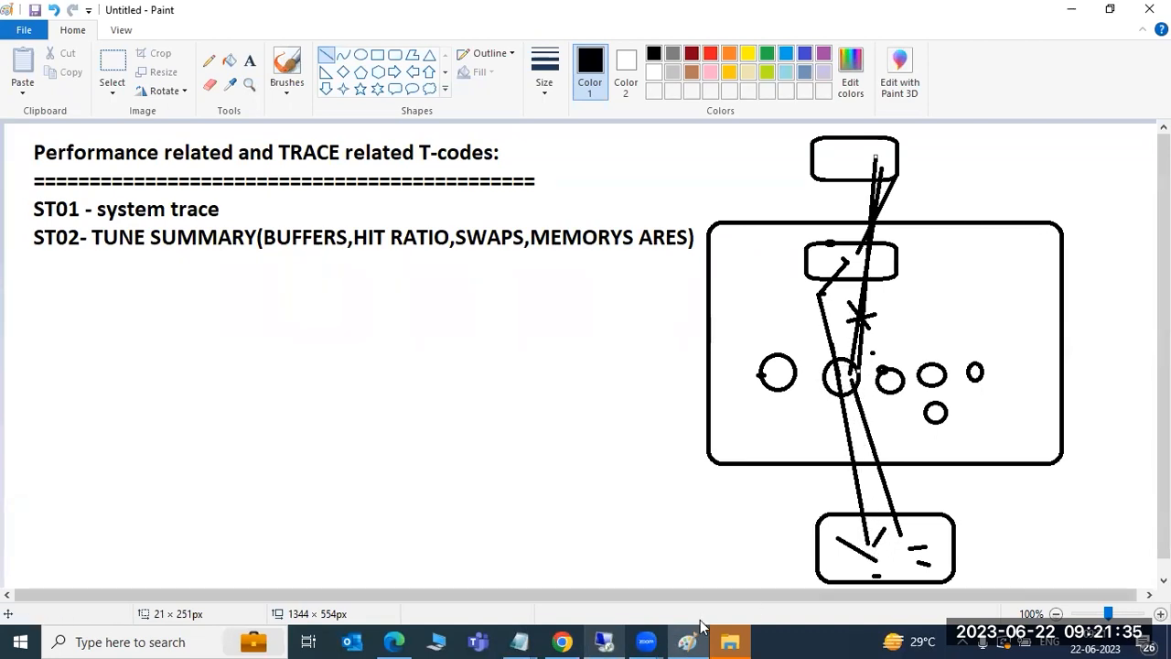
mouse_move(606, 640)
click(574, 559)
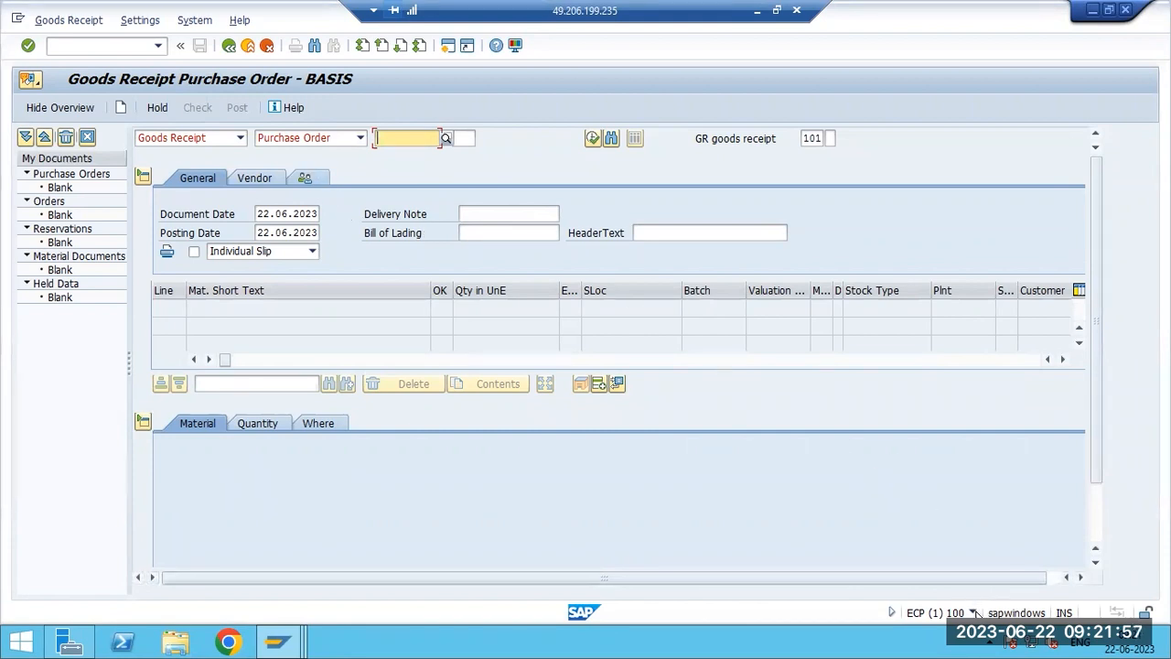
click(975, 612)
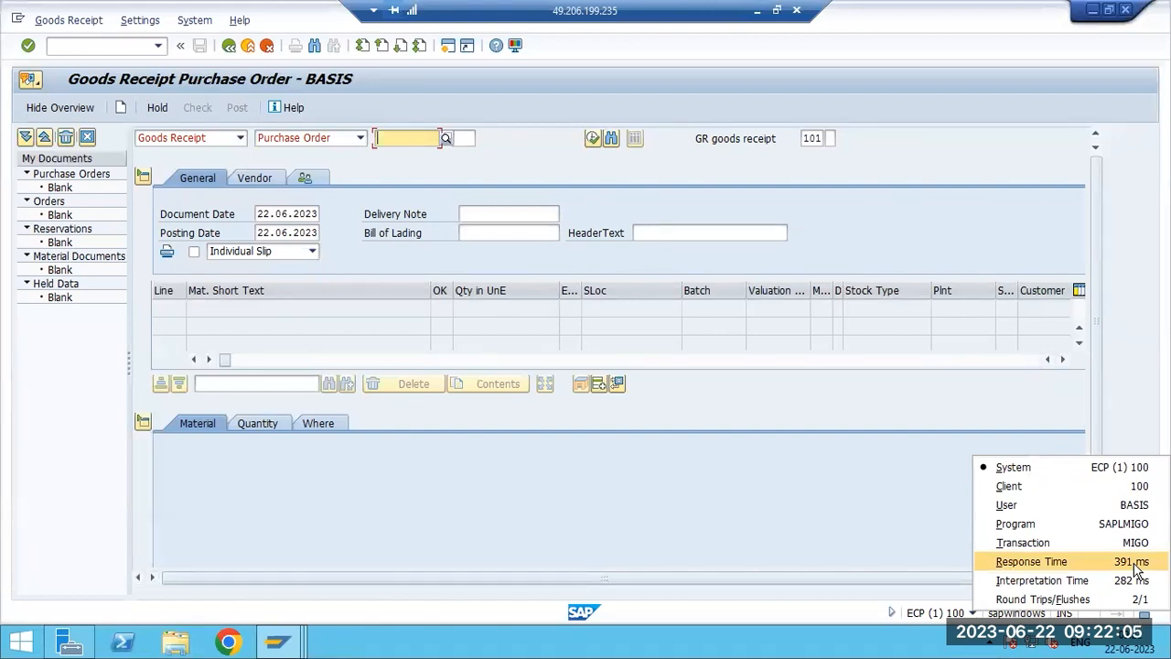
click(758, 10)
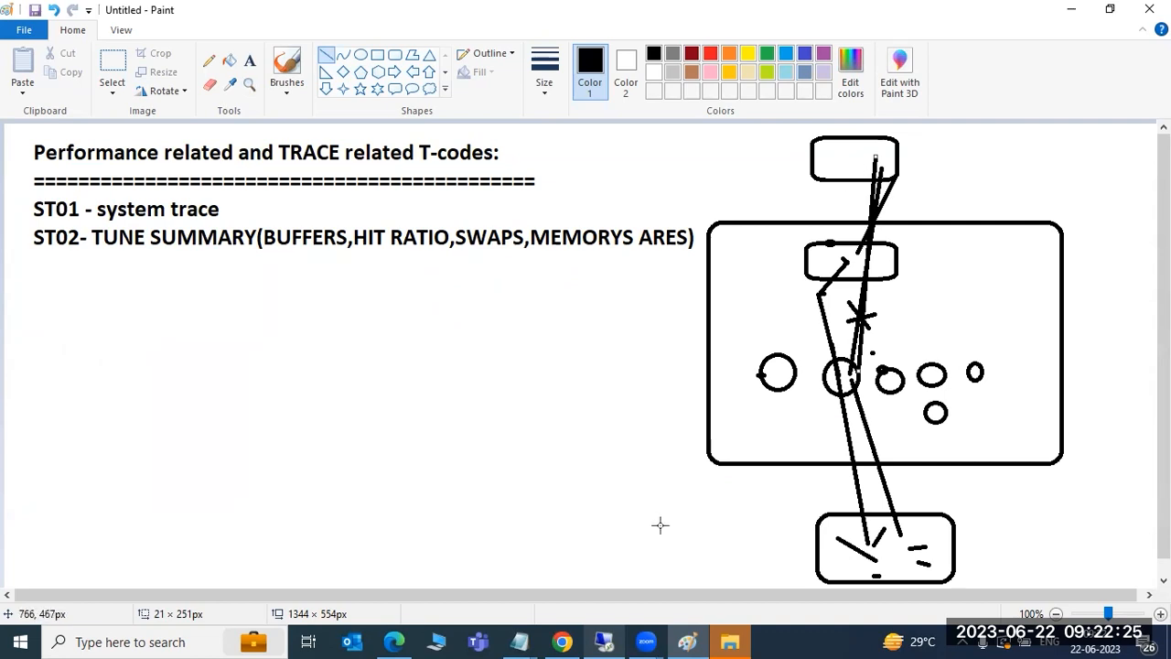
click(604, 641)
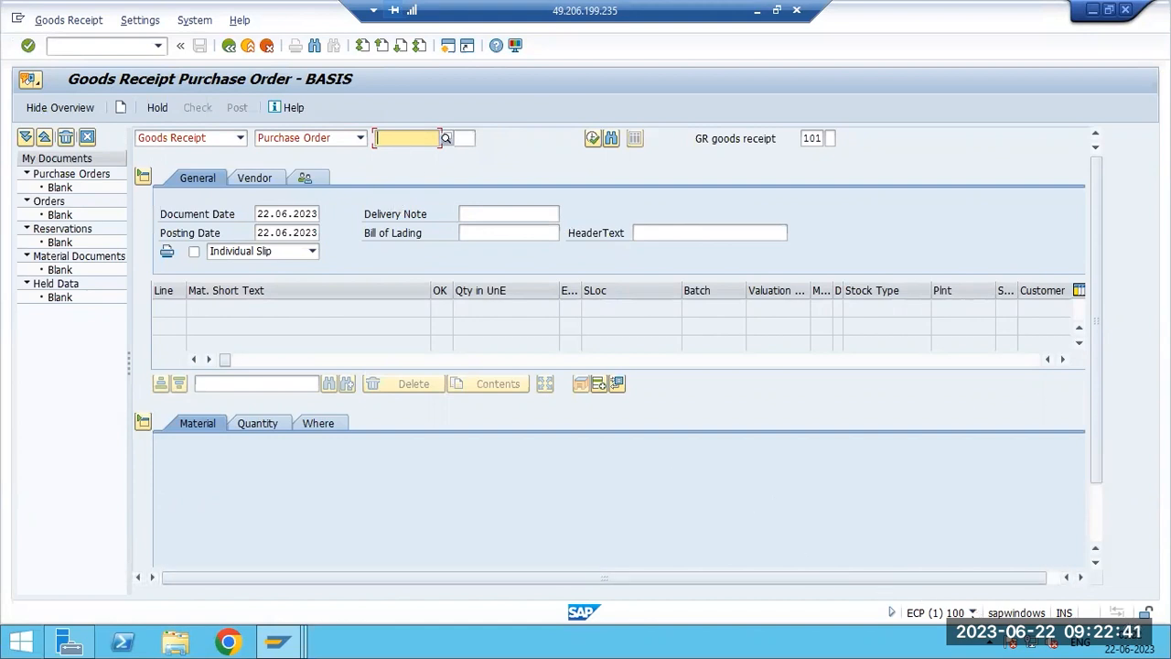
click(973, 613)
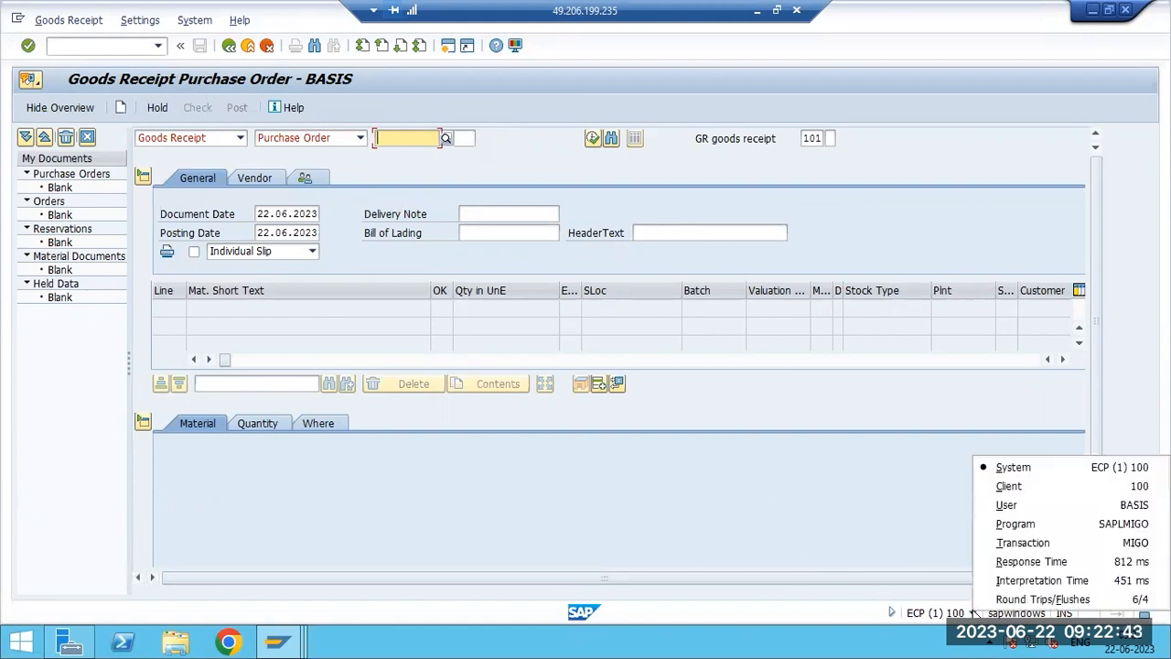
click(652, 546)
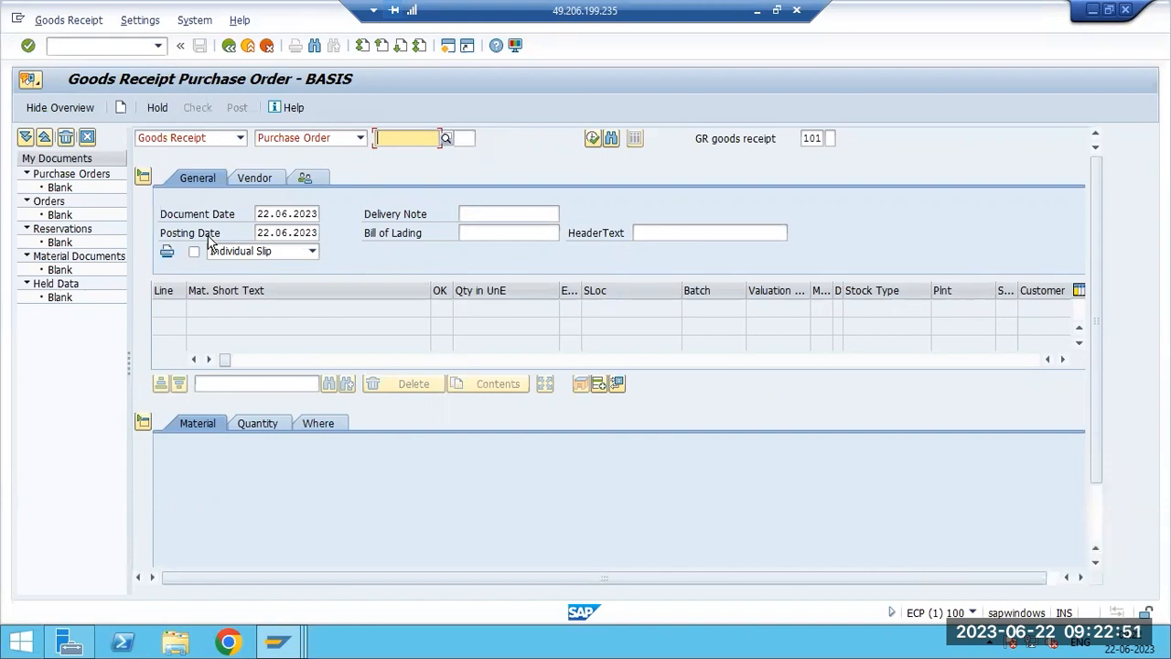
click(756, 11)
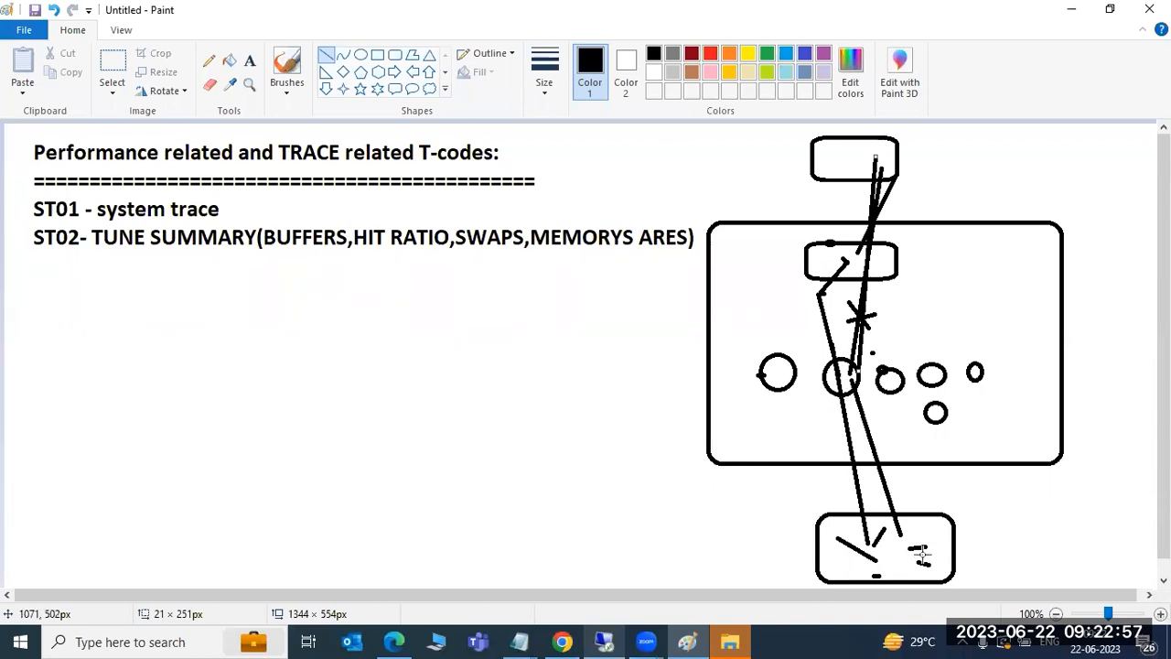
Draw lines from the bottom box through the circles to the top box, then mark the circles.
drag(934, 538, 854, 165)
click(934, 171)
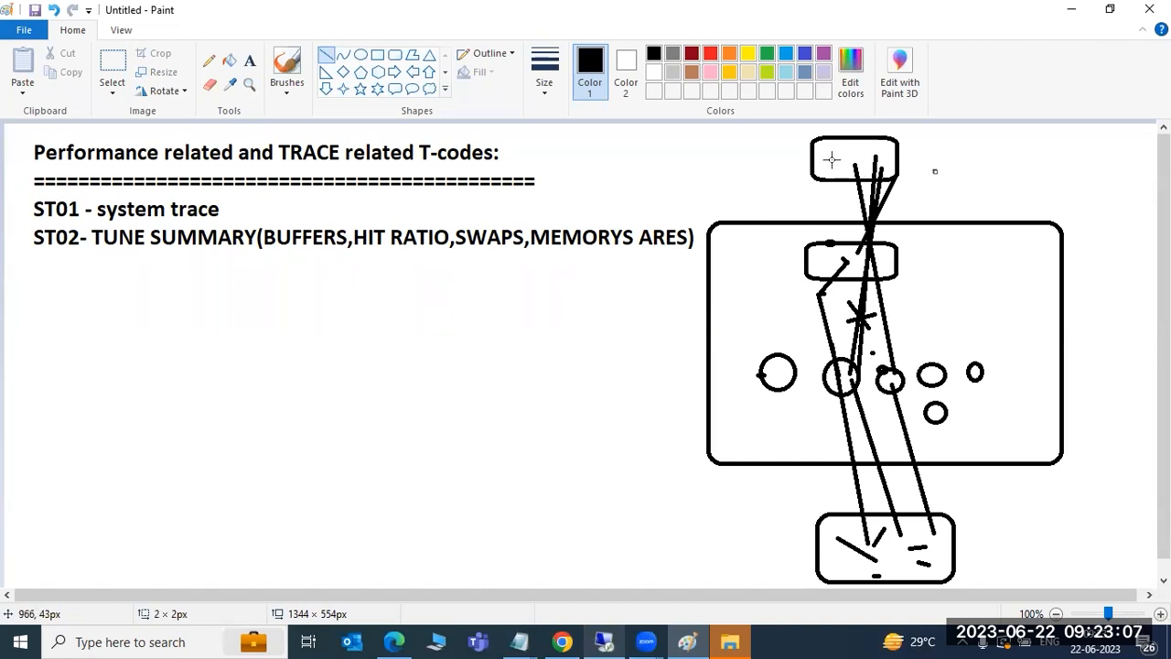
drag(831, 160, 913, 379)
drag(913, 380, 856, 174)
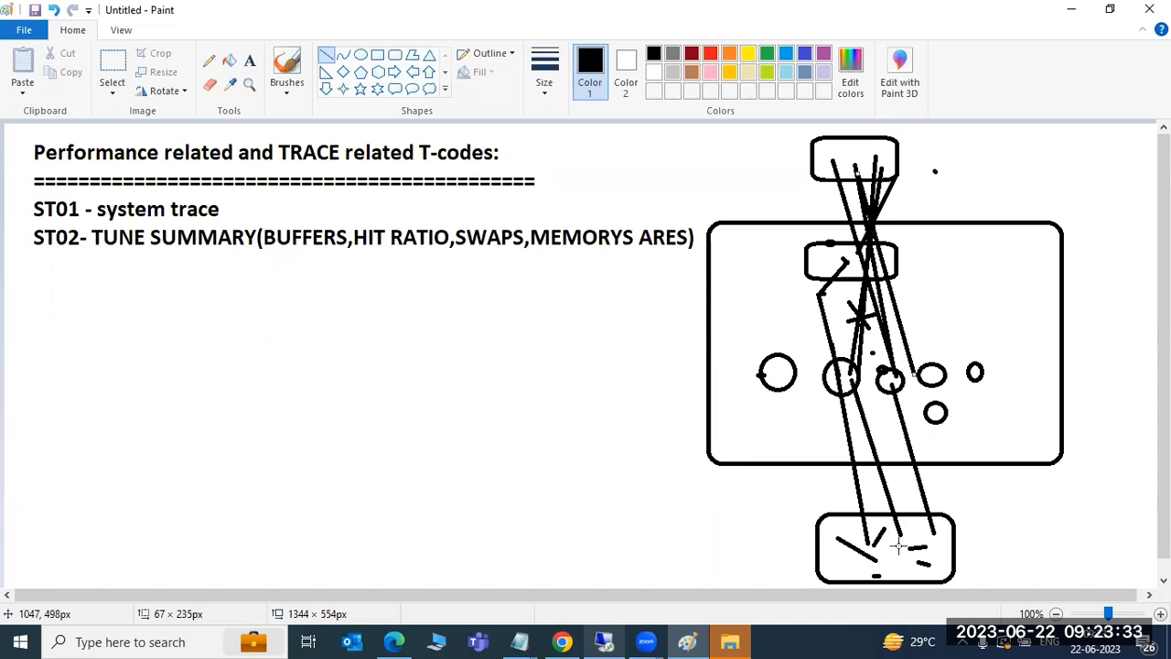
mouse_move(777, 375)
mouse_down()
mouse_move(785, 363)
mouse_move(979, 374)
mouse_up()
drag(933, 414, 938, 414)
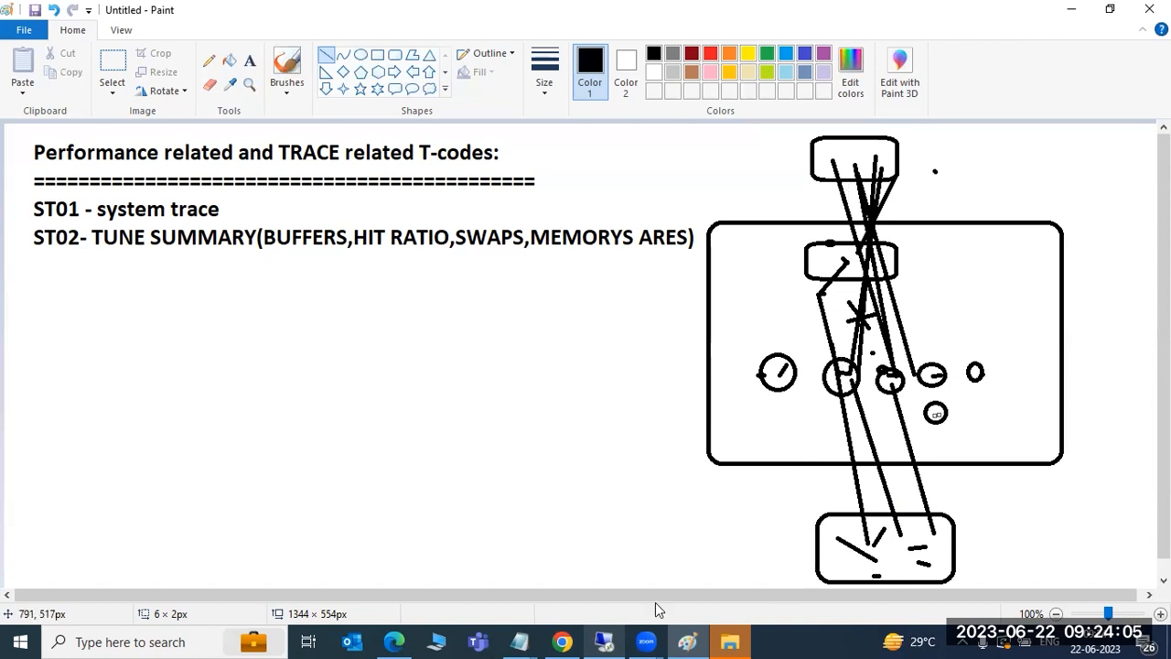
Restore the SAP session, run MIGO, and return to the Easy Access menu.
click(618, 642)
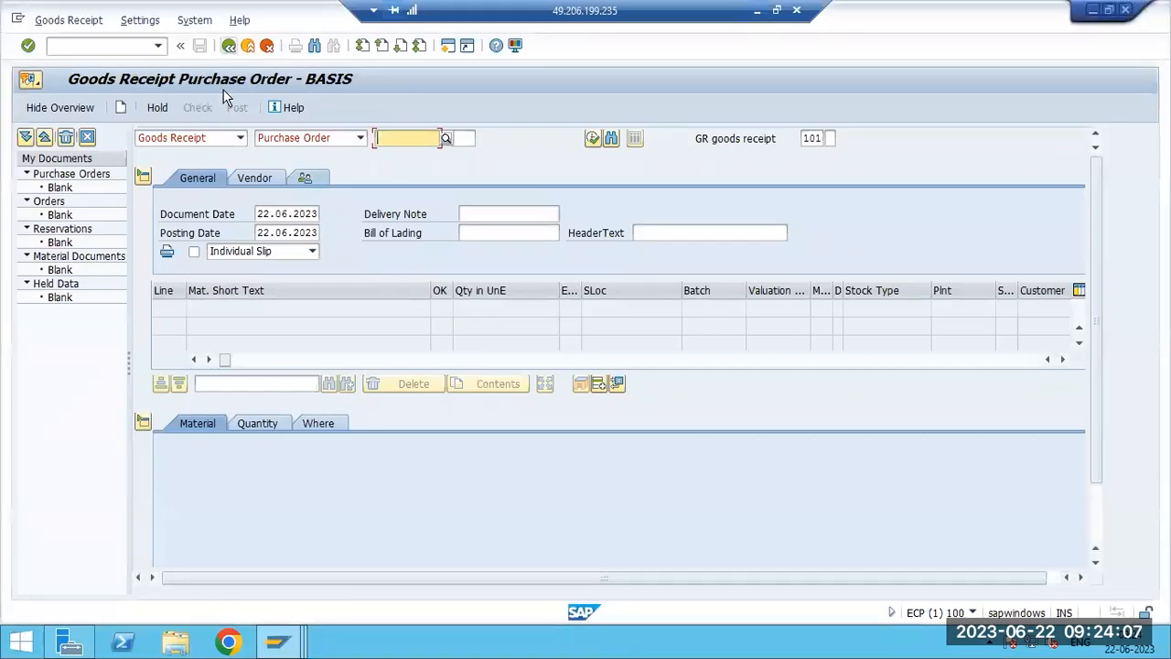
click(229, 45)
text(migo)
key(Return)
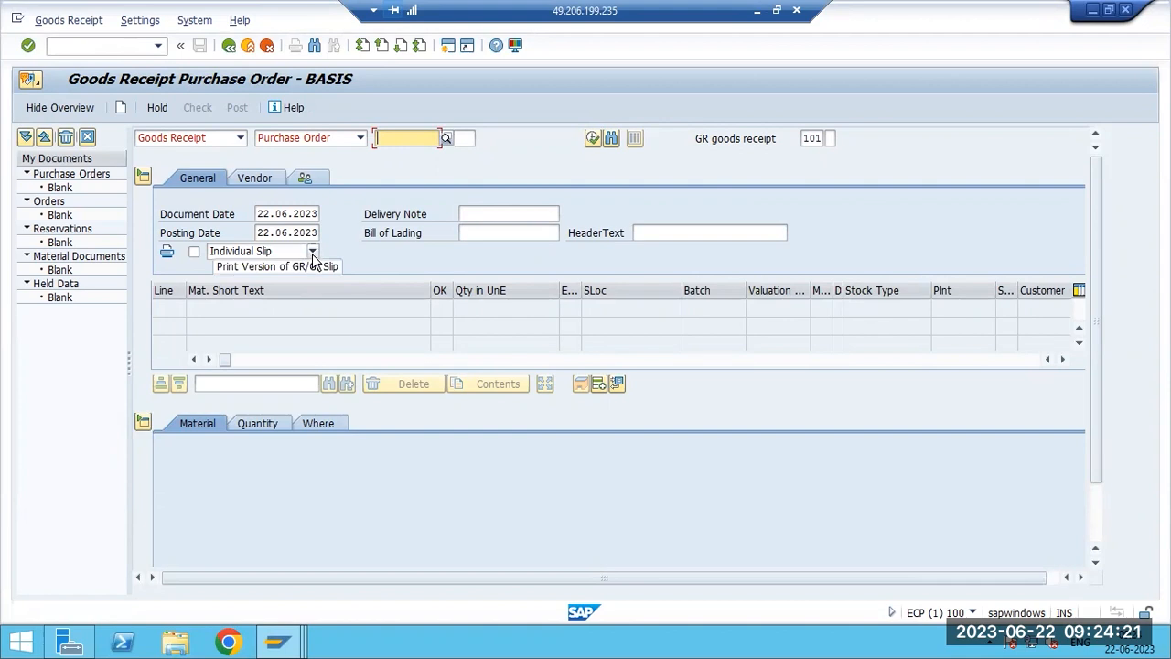
click(230, 46)
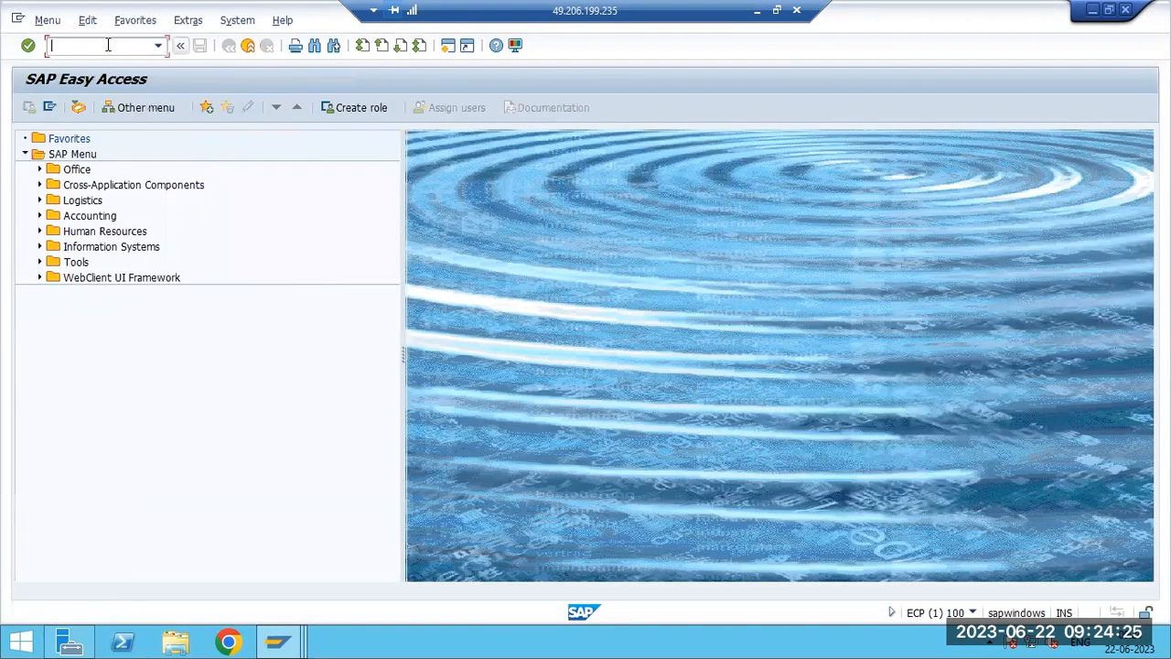
Open VL02N Change Outbound Delivery twice, going back to Easy Access each time.
text(vl02n)
key(Return)
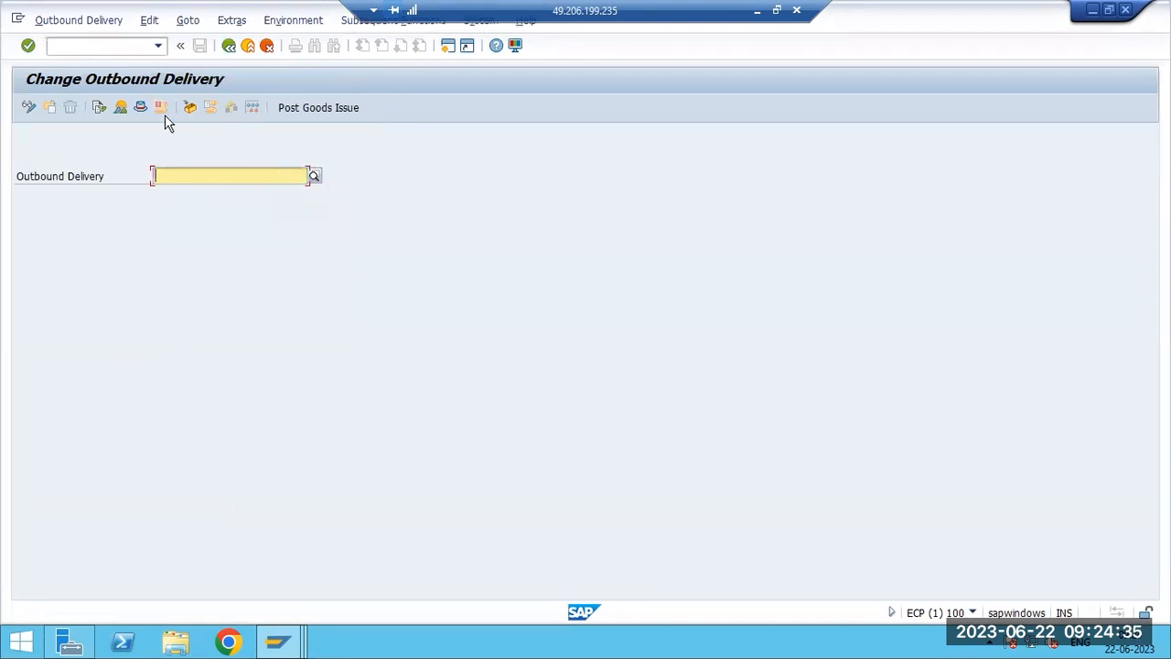
key(F3)
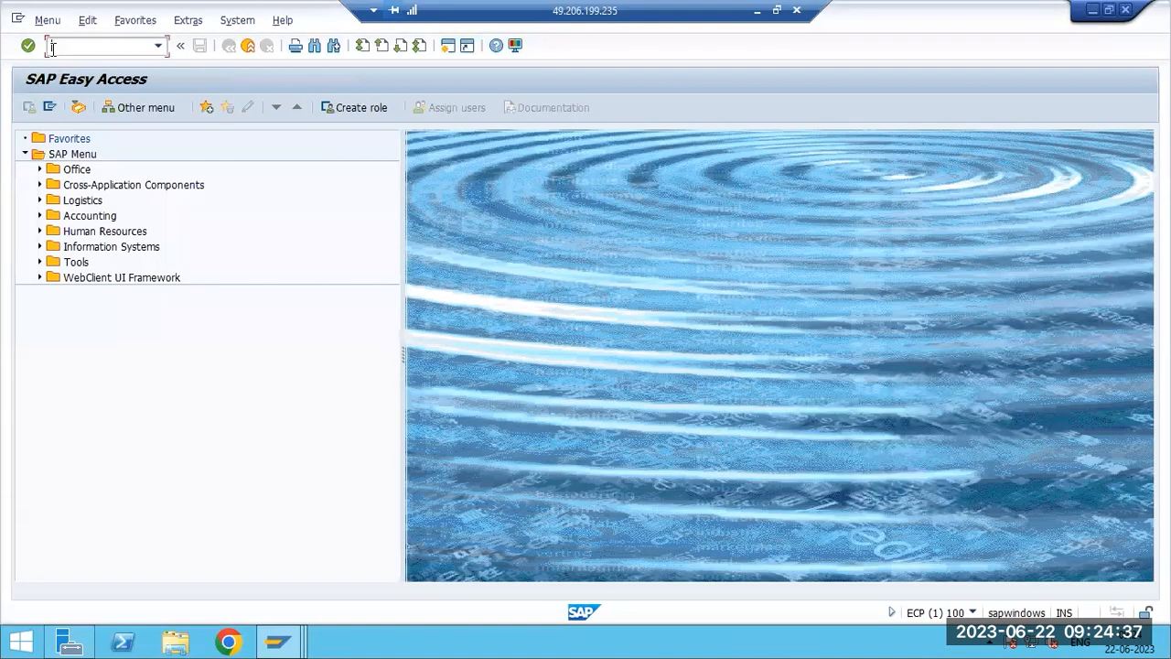
text(vl02n)
key(Return)
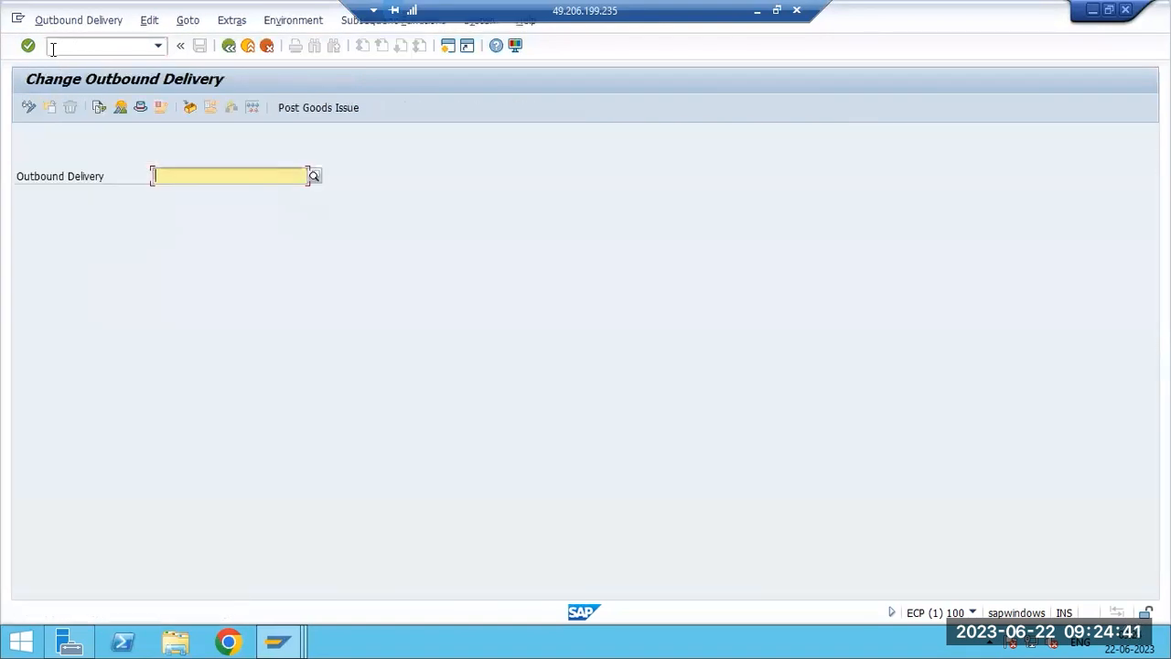
click(52, 47)
text(/)
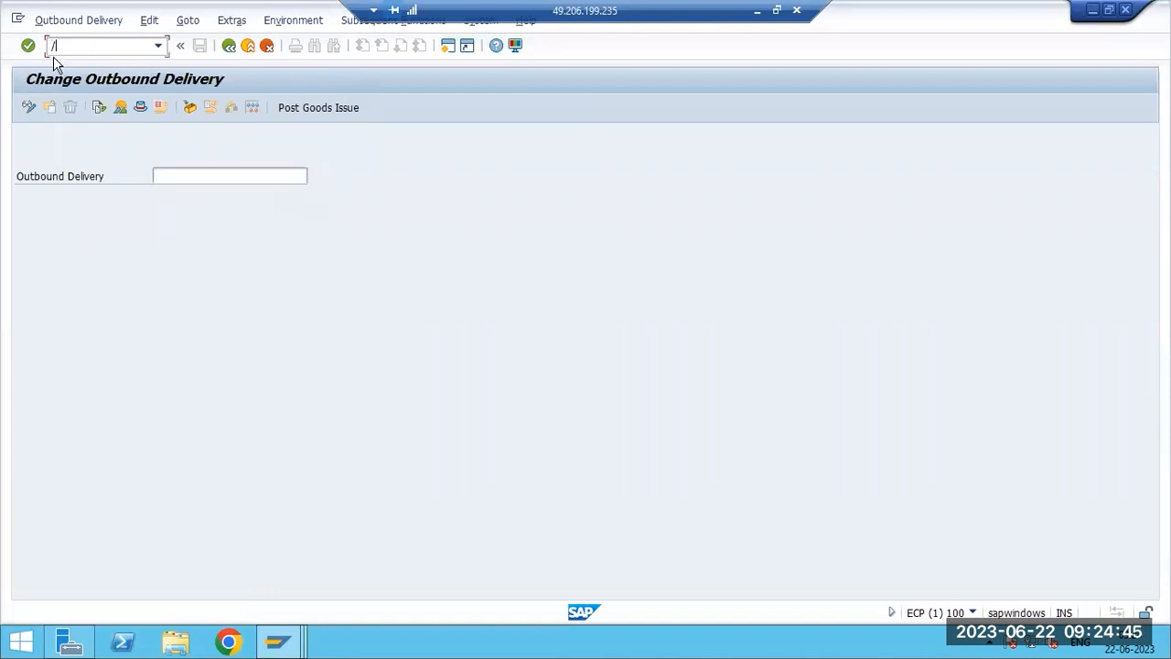
key(F3)
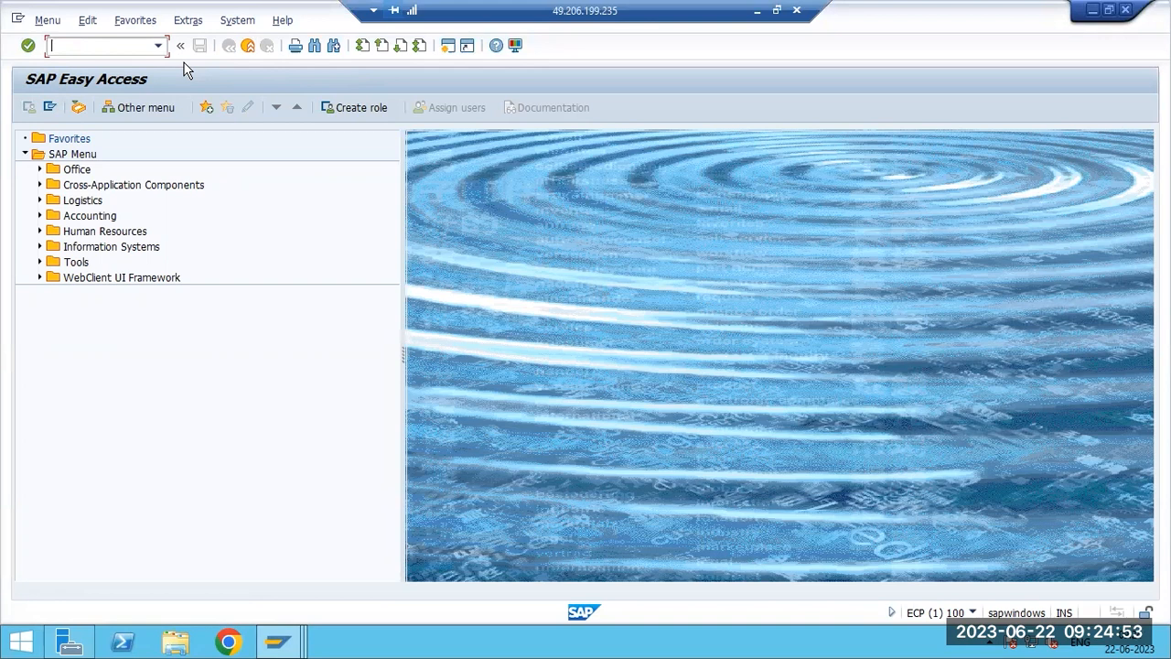
Check SMLG logon group load distribution, then open the ST02 Tune Summary for sapwindows_ECP_00.
text(smlg)
key(Return)
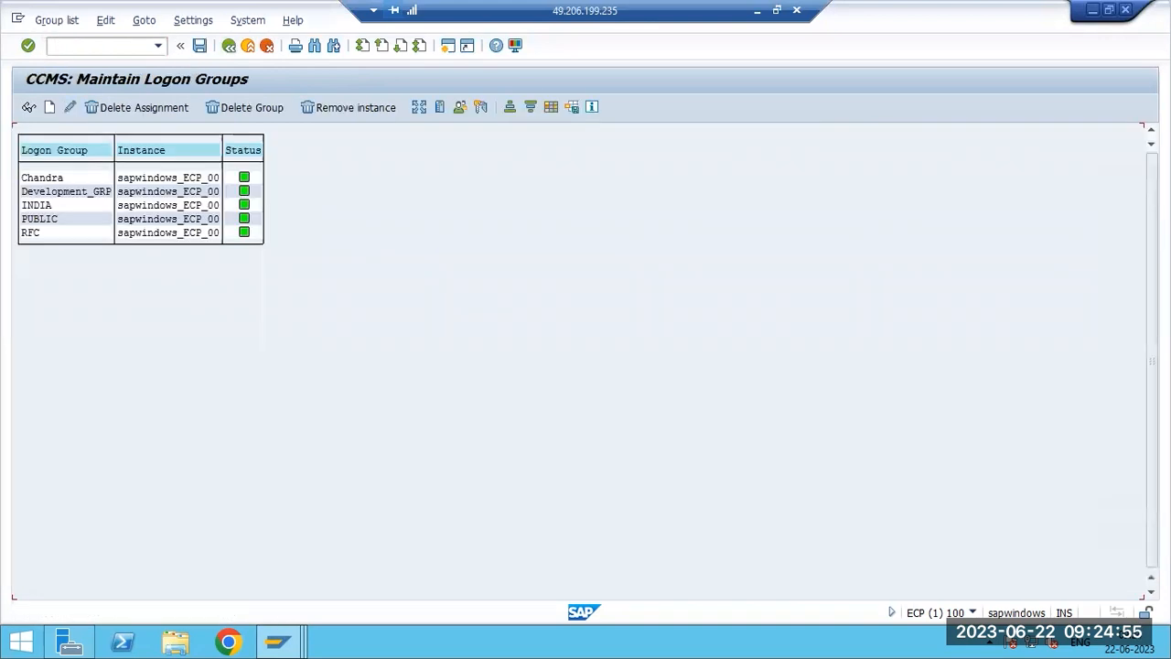
click(418, 107)
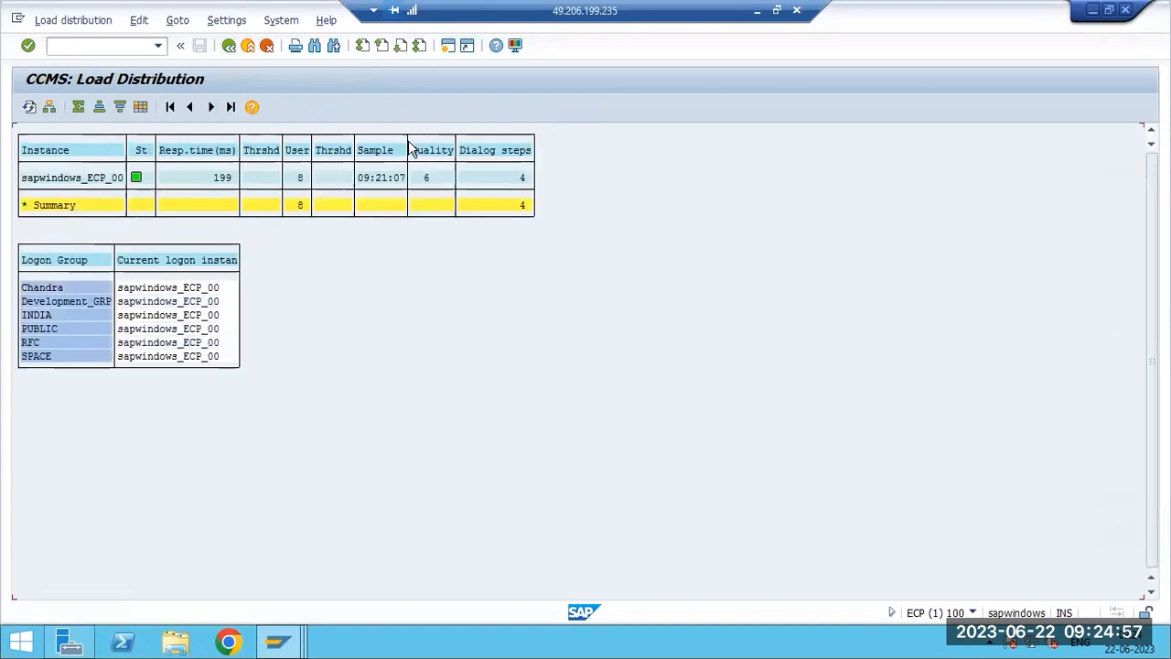
double_click(103, 180)
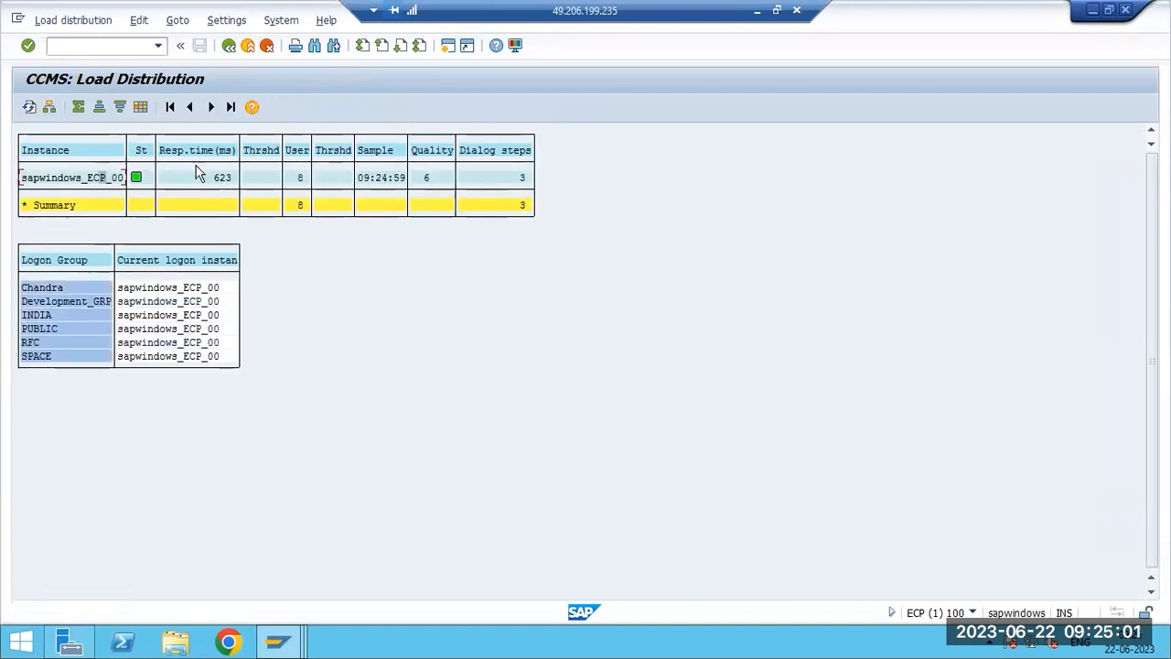
key(F3)
key(F3)
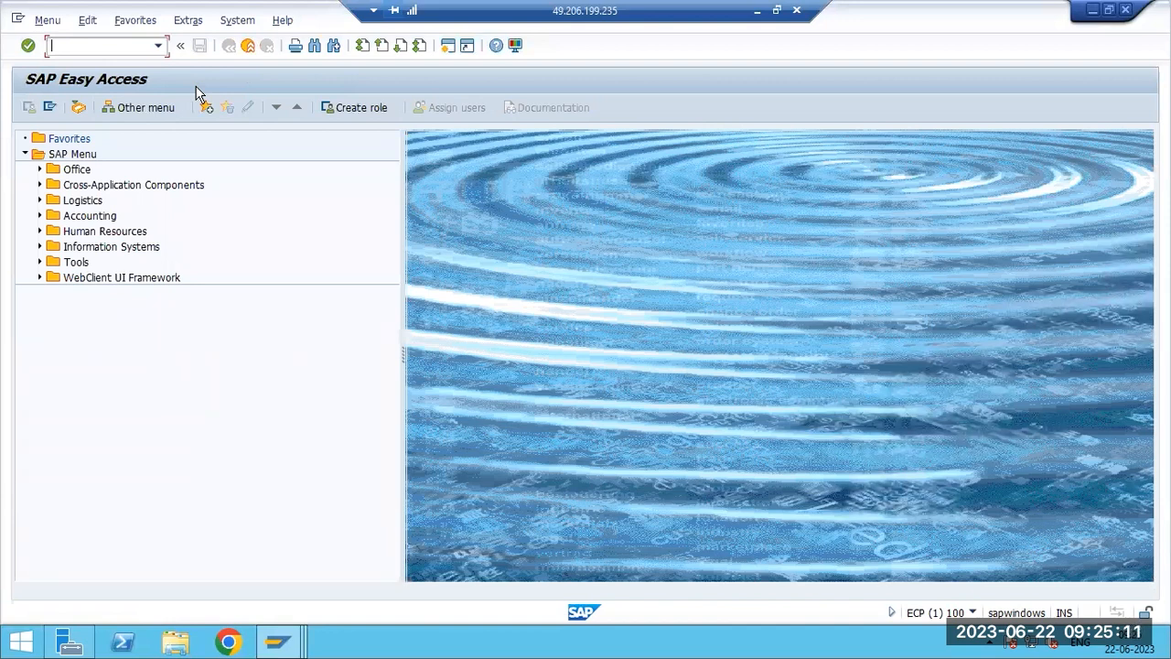
text(st02)
key(Return)
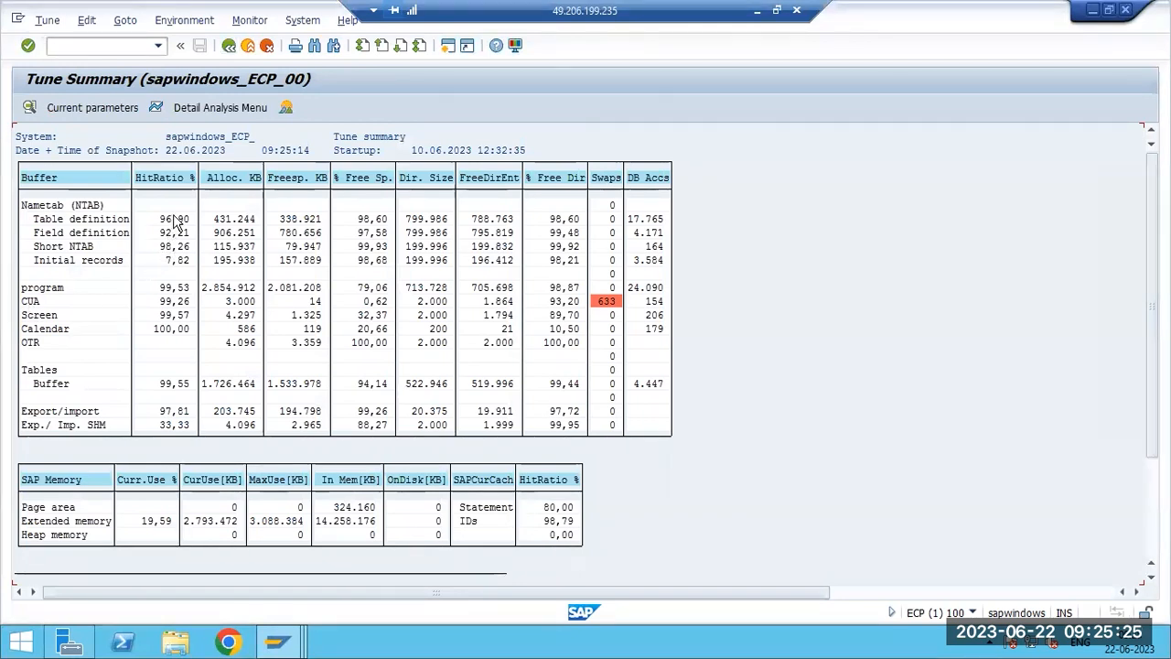
mouse_move(281, 643)
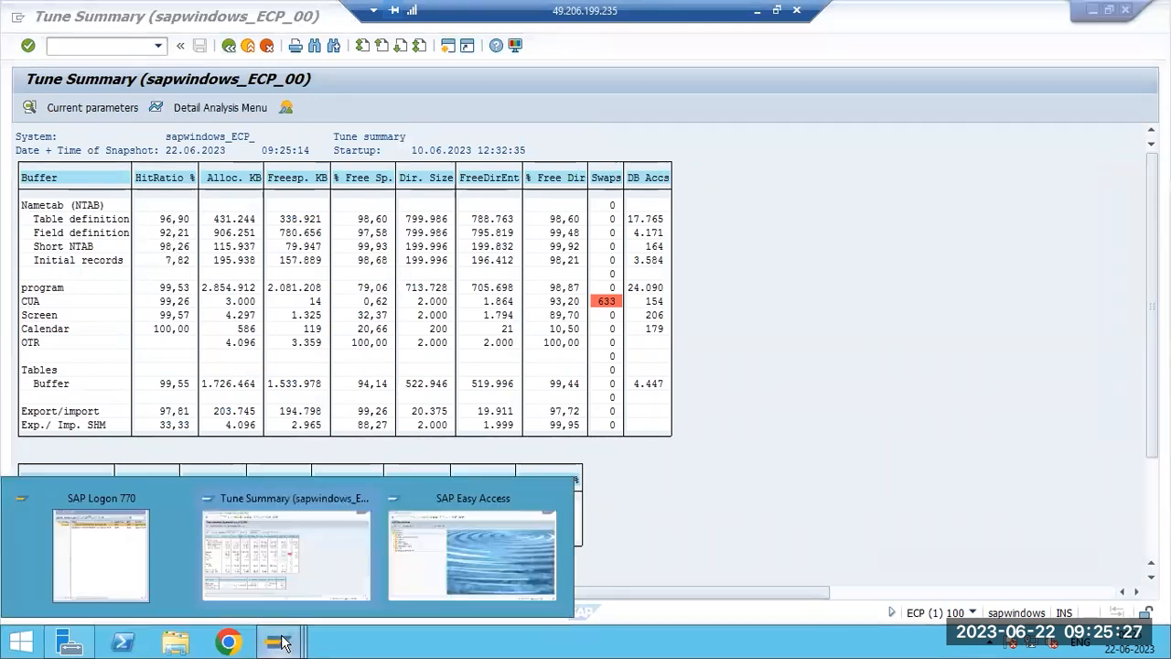
click(292, 549)
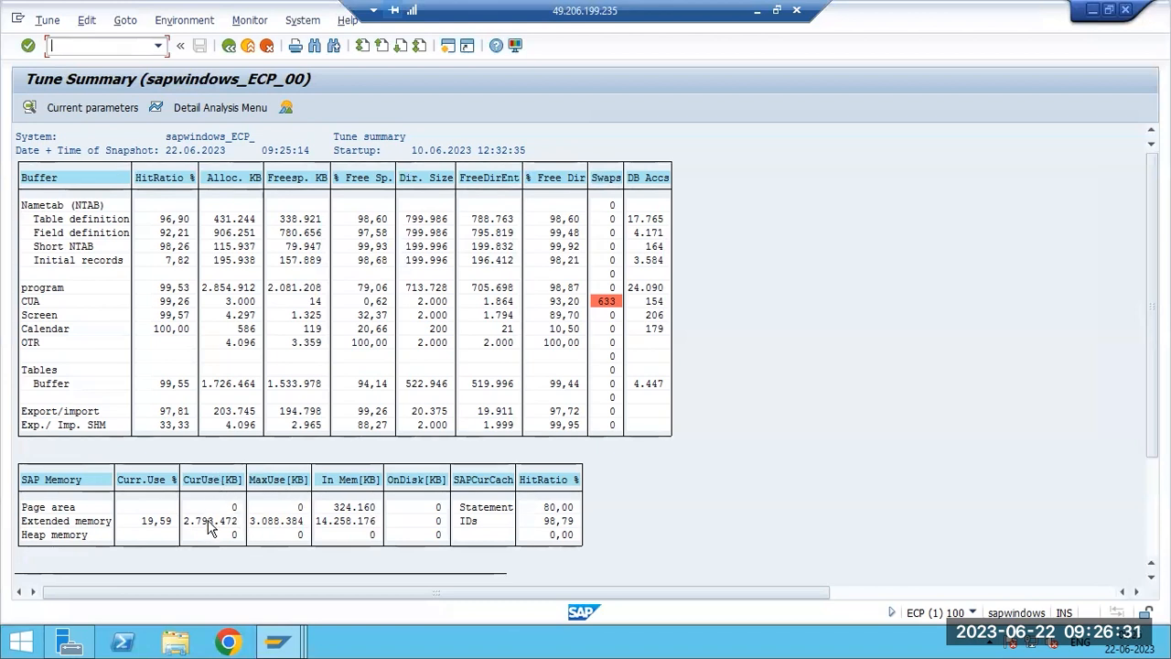
Inspect extended memory (14.258.176), then compare the CUA buffer's 633 swaps with the program buffer row.
click(321, 523)
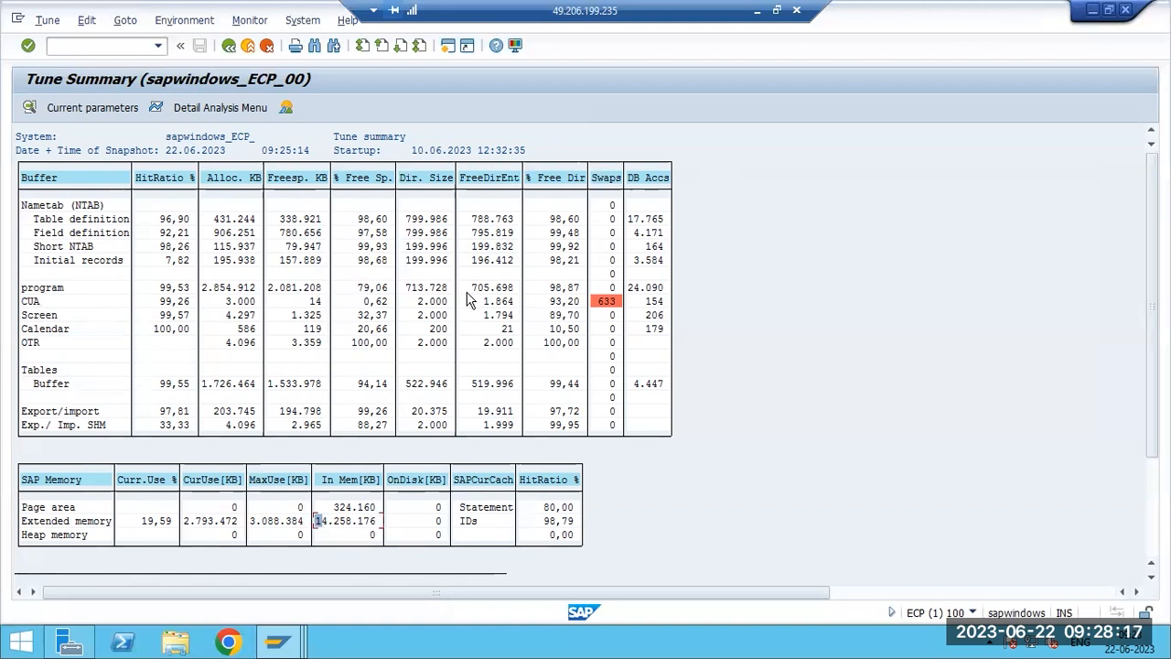
click(603, 302)
click(29, 288)
click(31, 302)
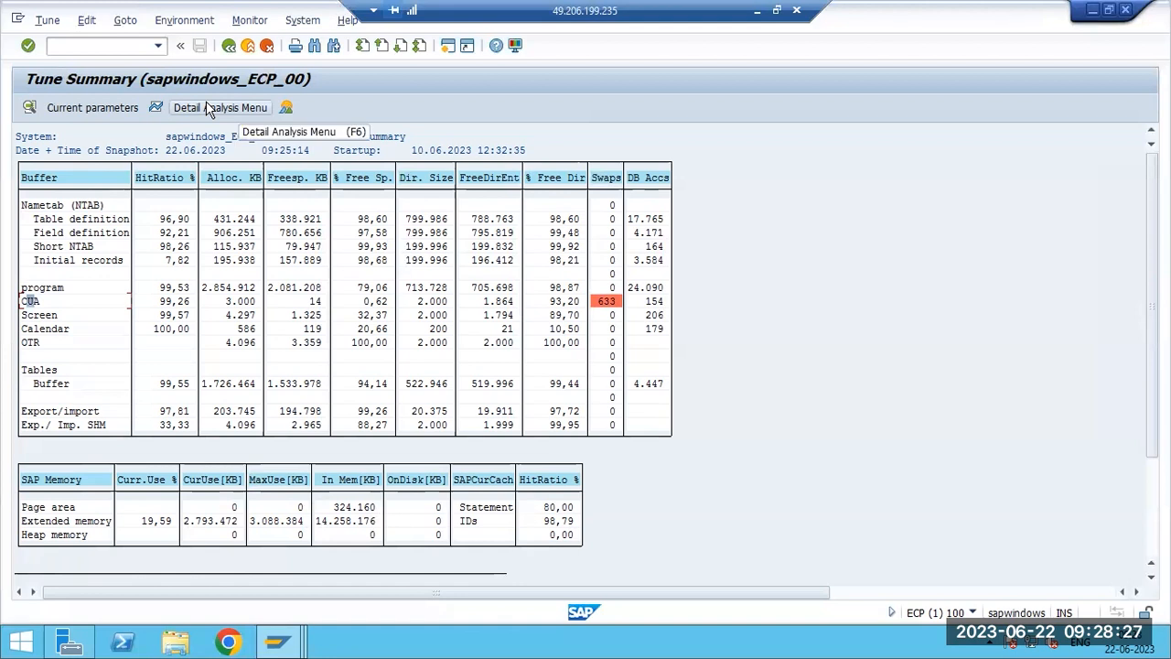
Scroll through the detailed buffer analysis, then return to the Tune Summary.
click(155, 108)
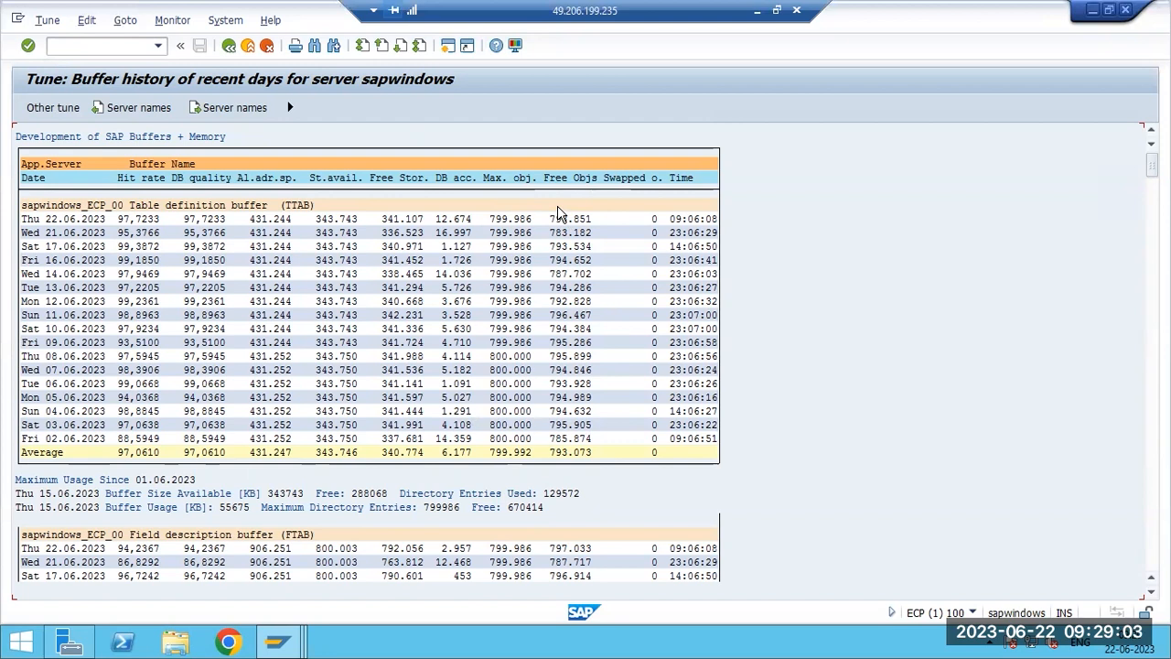
scroll(449, 464, down, 1)
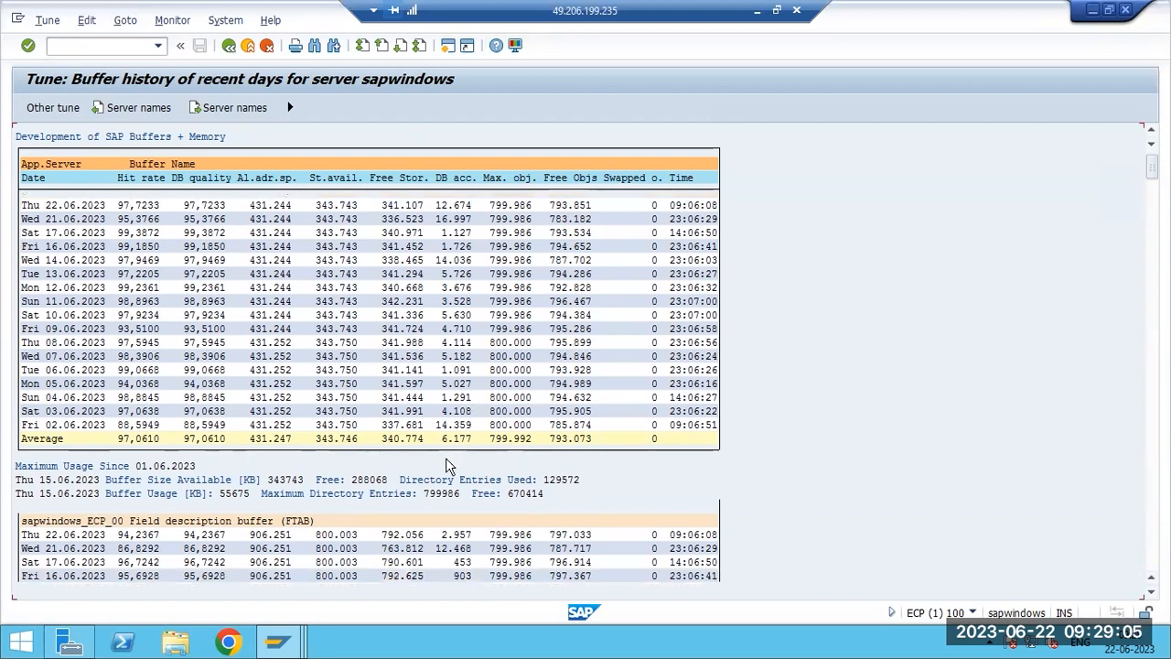
scroll(449, 465, down, 3)
key(F3)
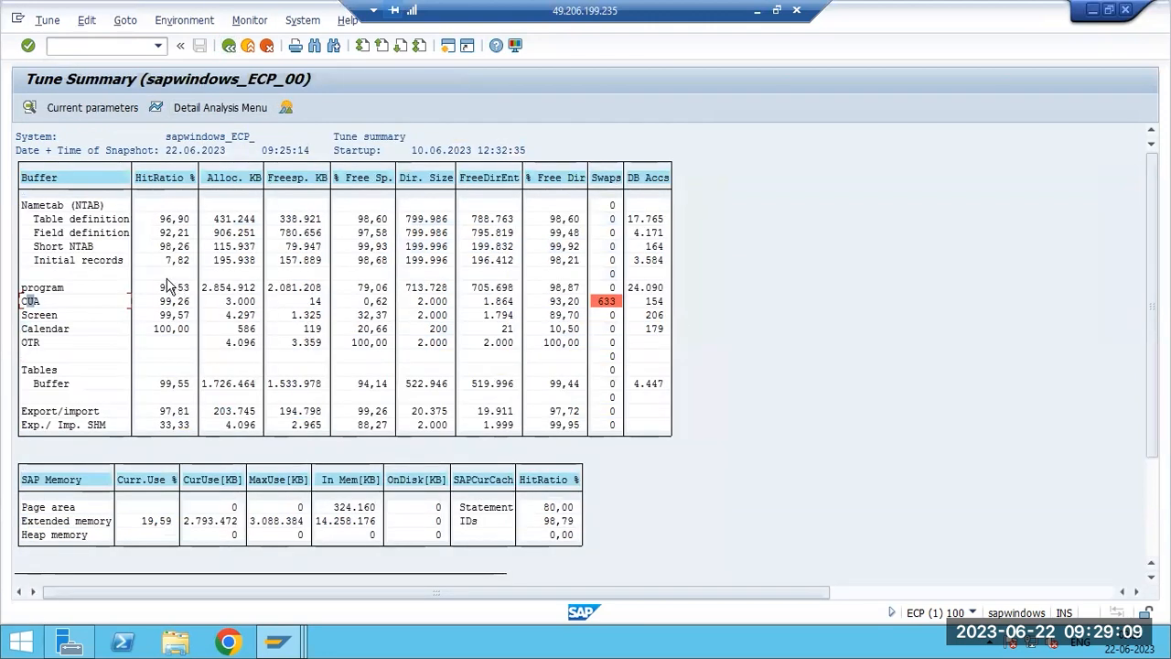
View the program buffer's recent-days history, then return to the Tune Summary.
click(36, 290)
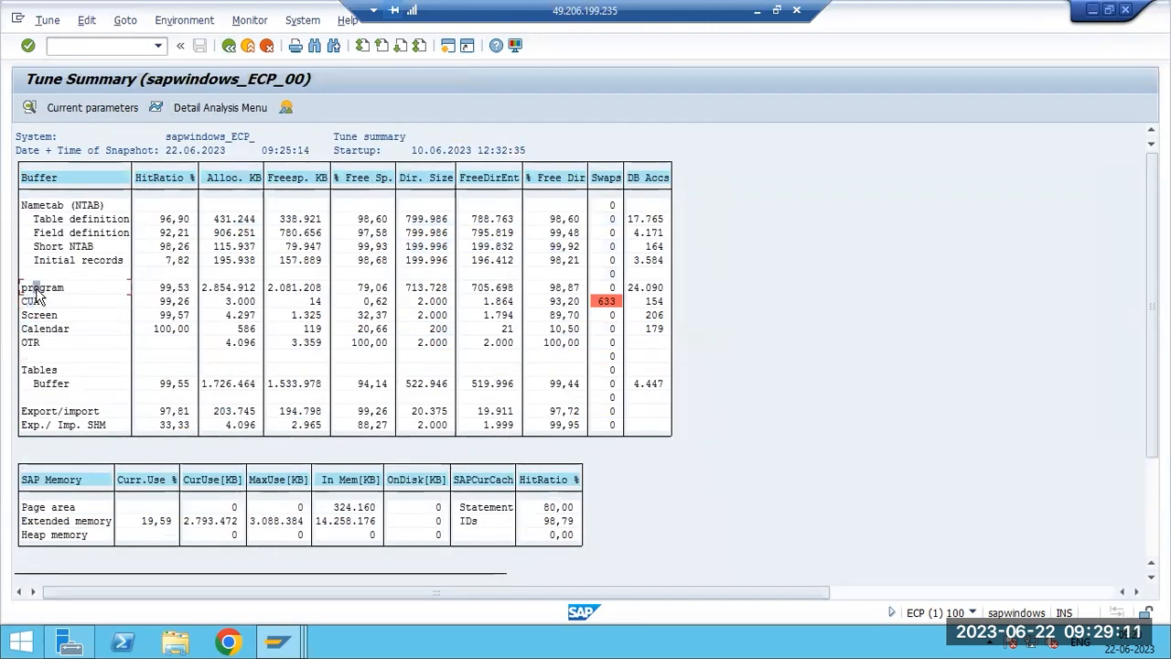
click(156, 108)
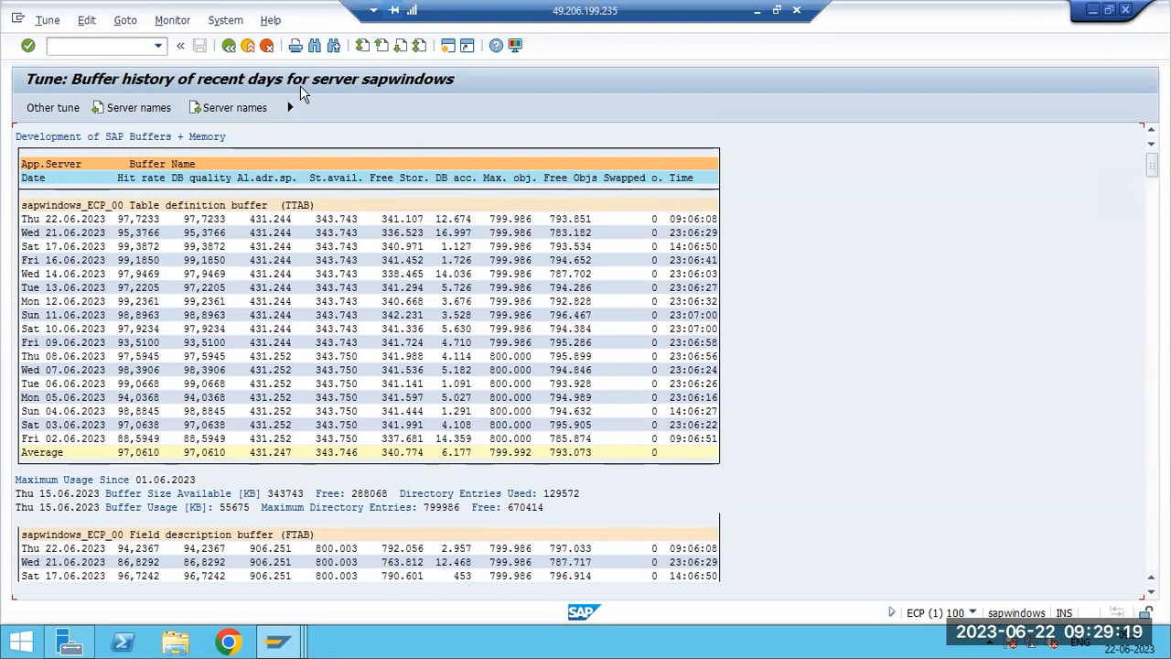
key(F3)
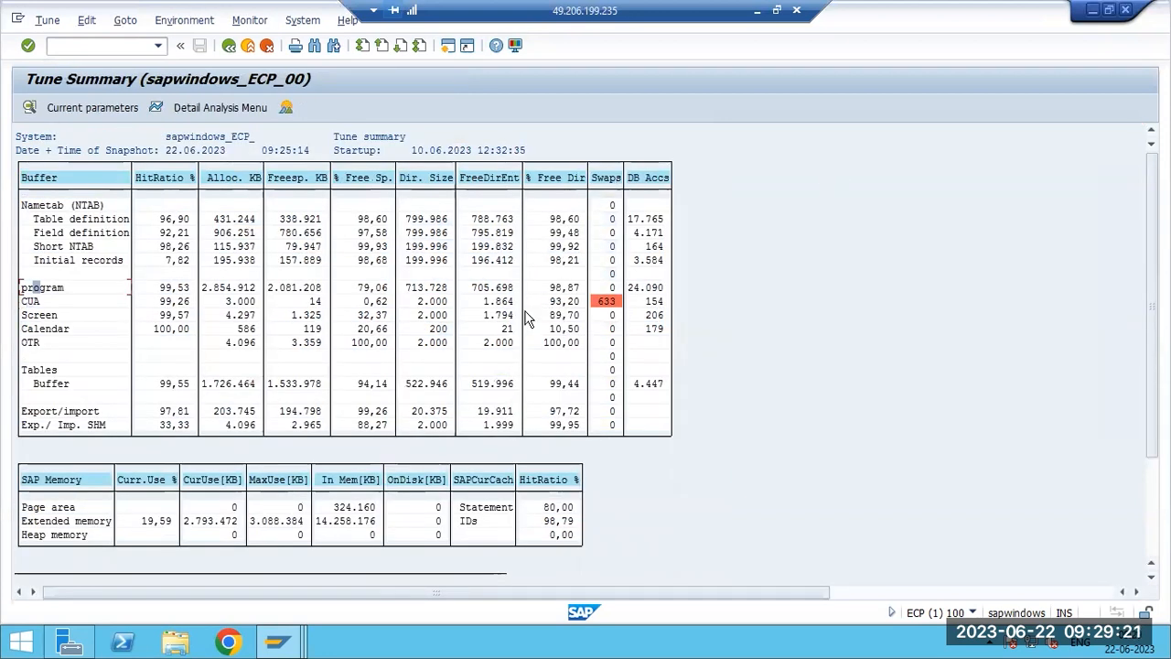
Open the CUA buffer's detail analysis to check its 633 frames swapped.
click(604, 301)
click(218, 109)
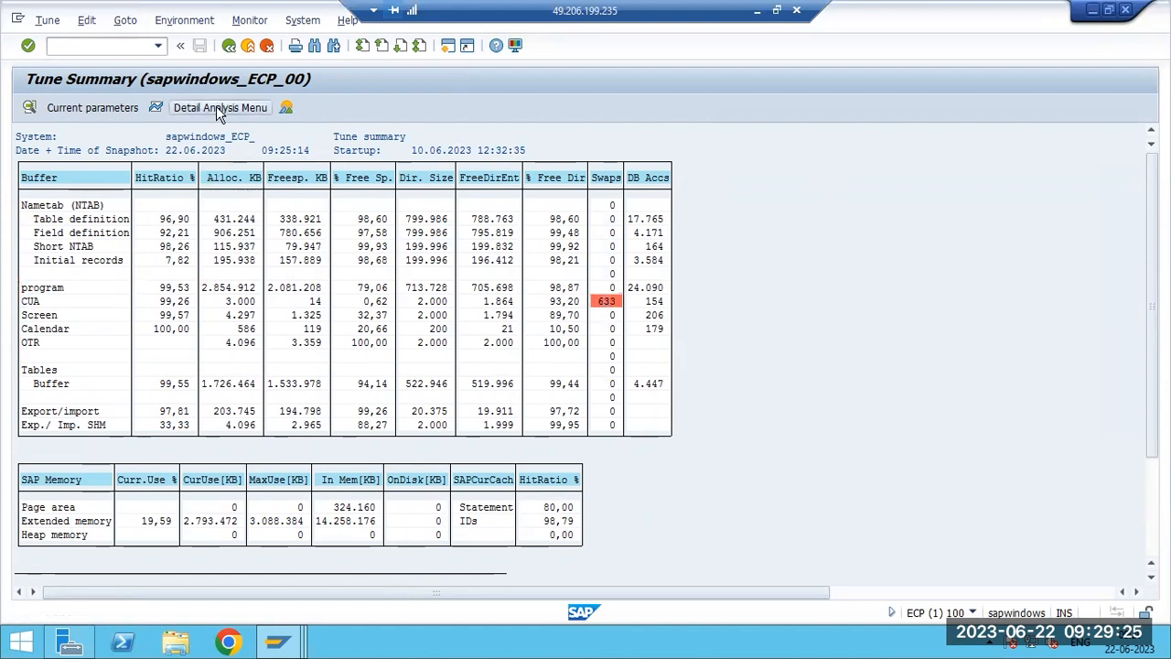
click(223, 351)
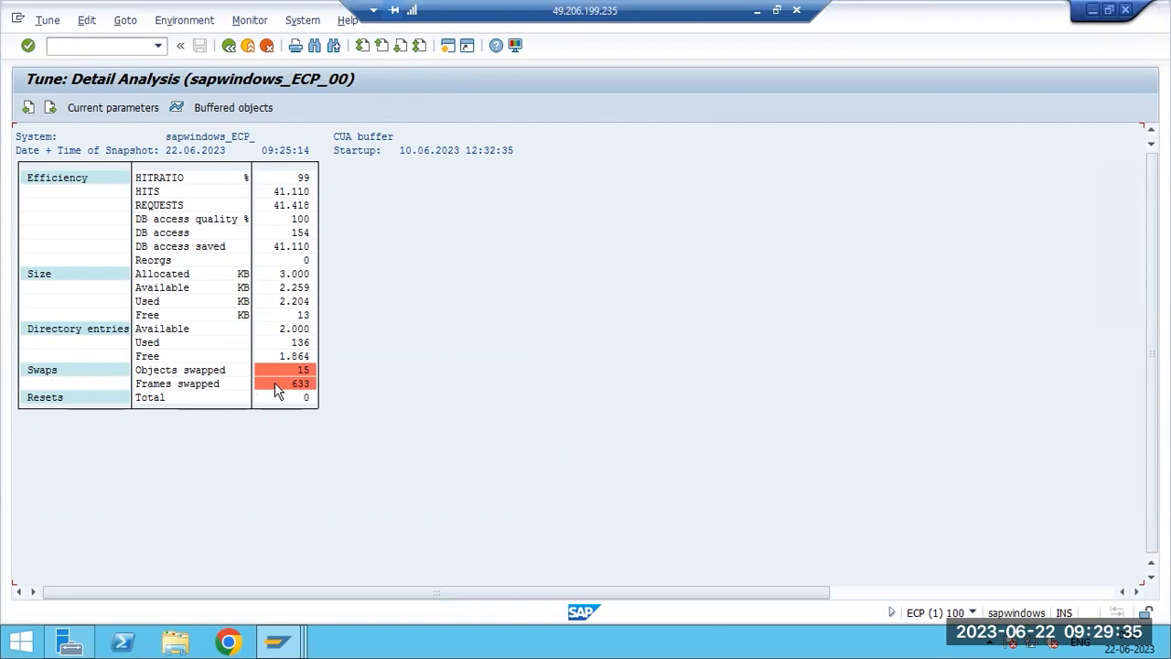
click(294, 382)
Browse the list of objects held in the CUA buffer, then return to its detail analysis.
click(220, 110)
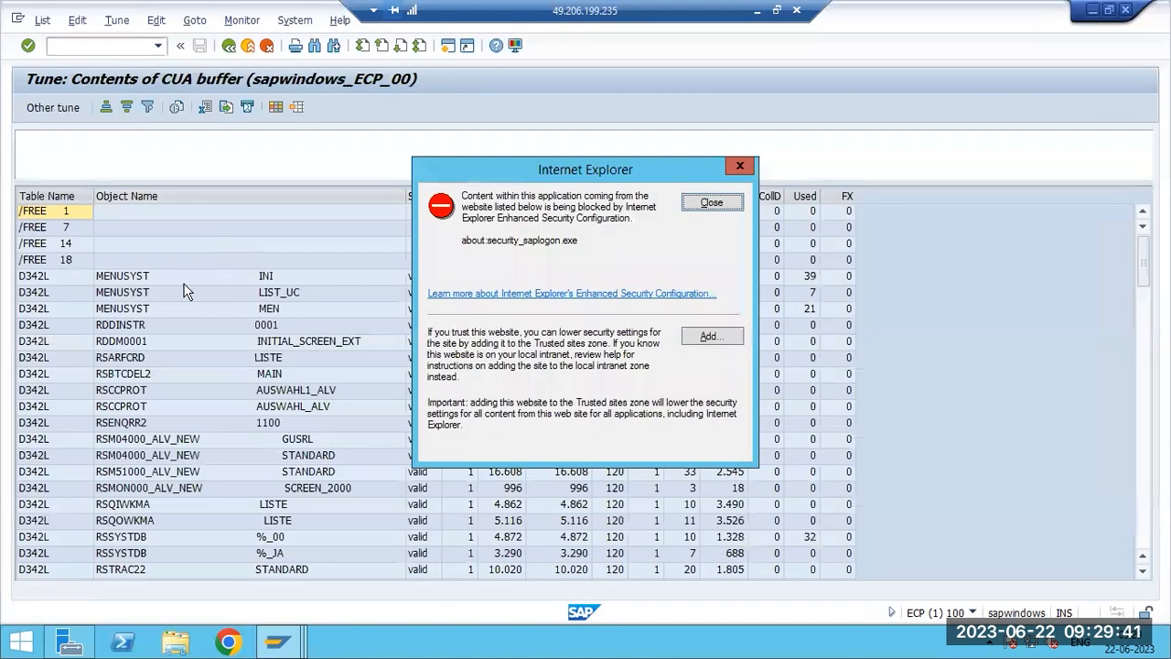
click(722, 205)
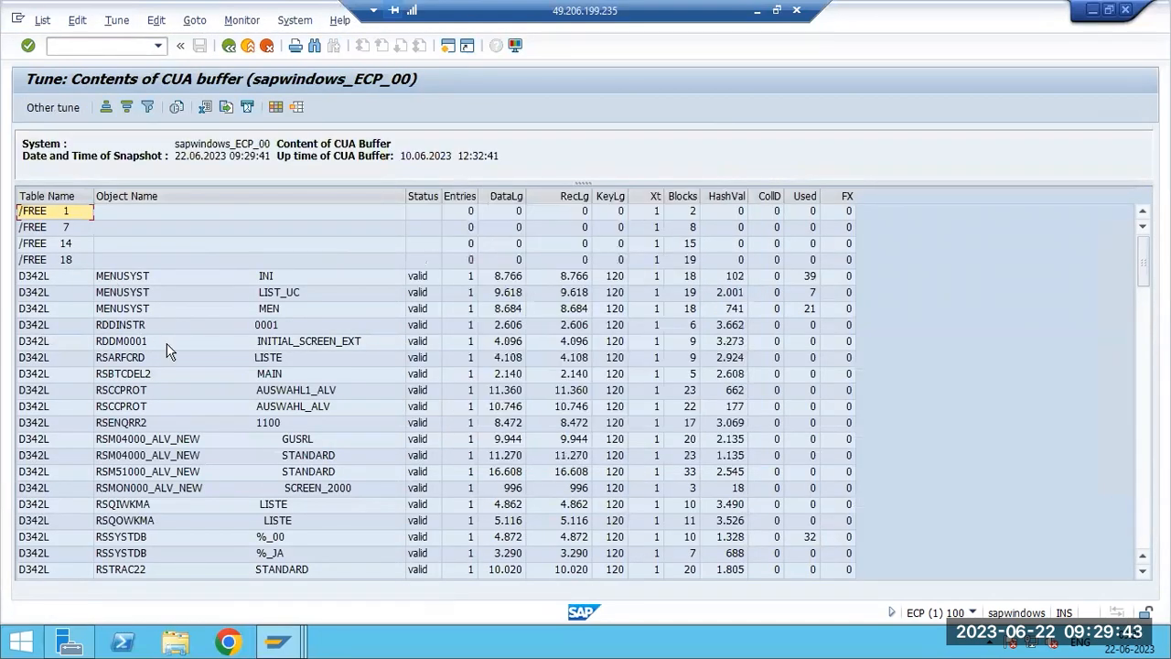
scroll(105, 393, down, 10)
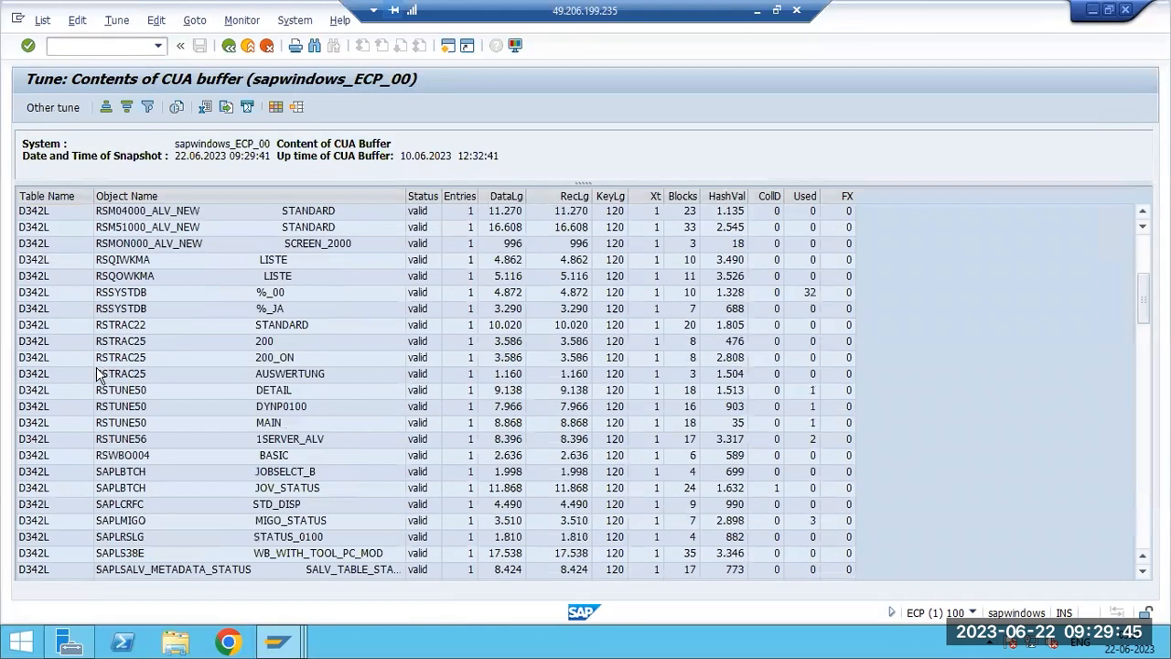
scroll(106, 400, down, 15)
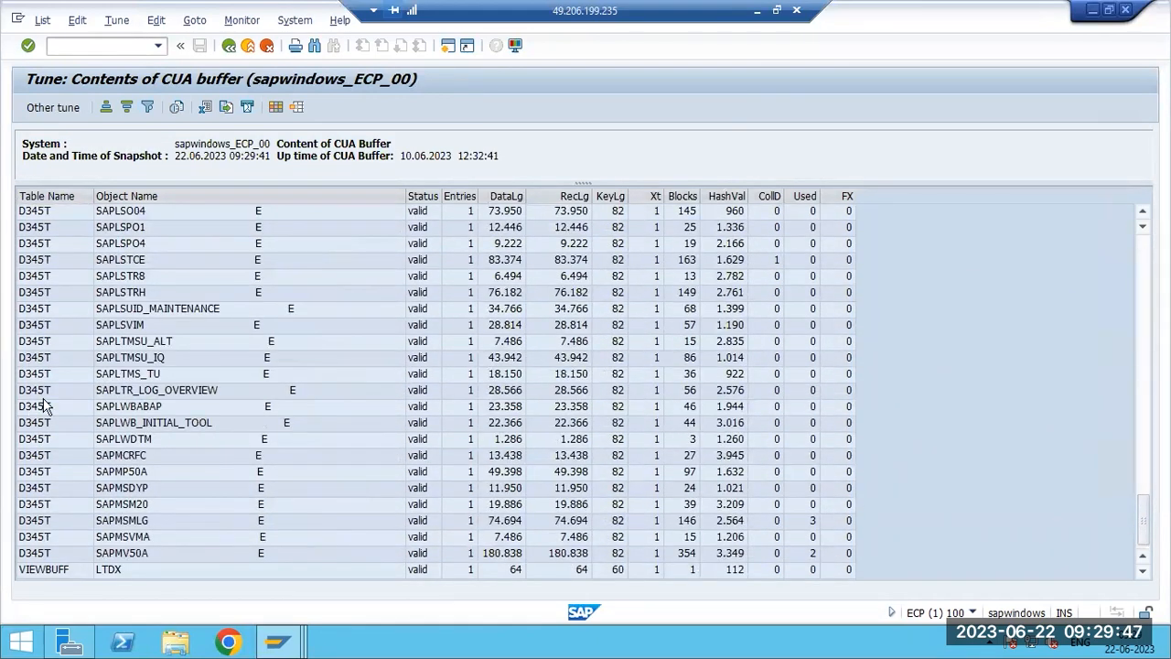
scroll(198, 377, up, 20)
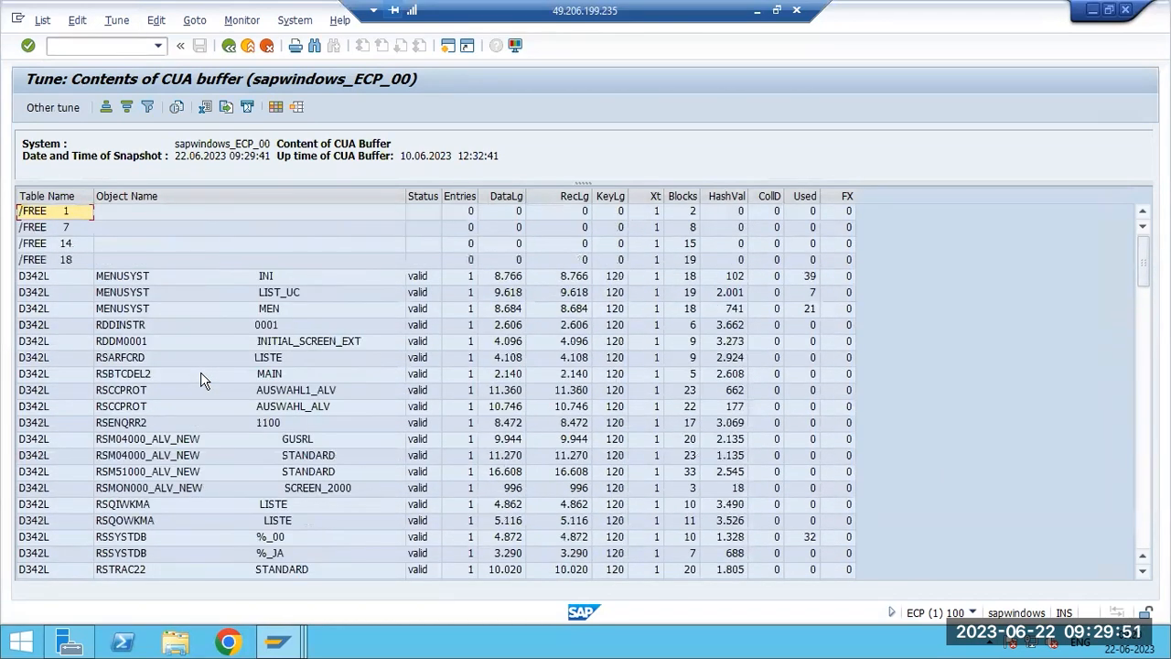
key(F3)
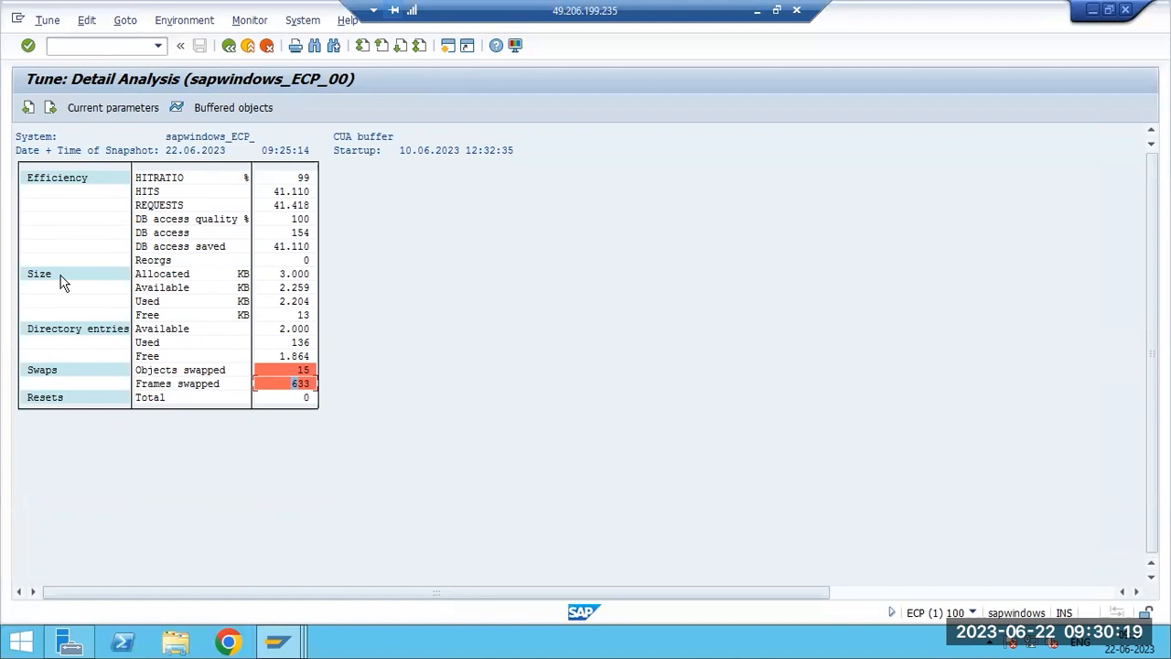
Copy rsdb/cua/buffersize from the CUA buffer's current parameters and open its maintenance screen.
click(123, 108)
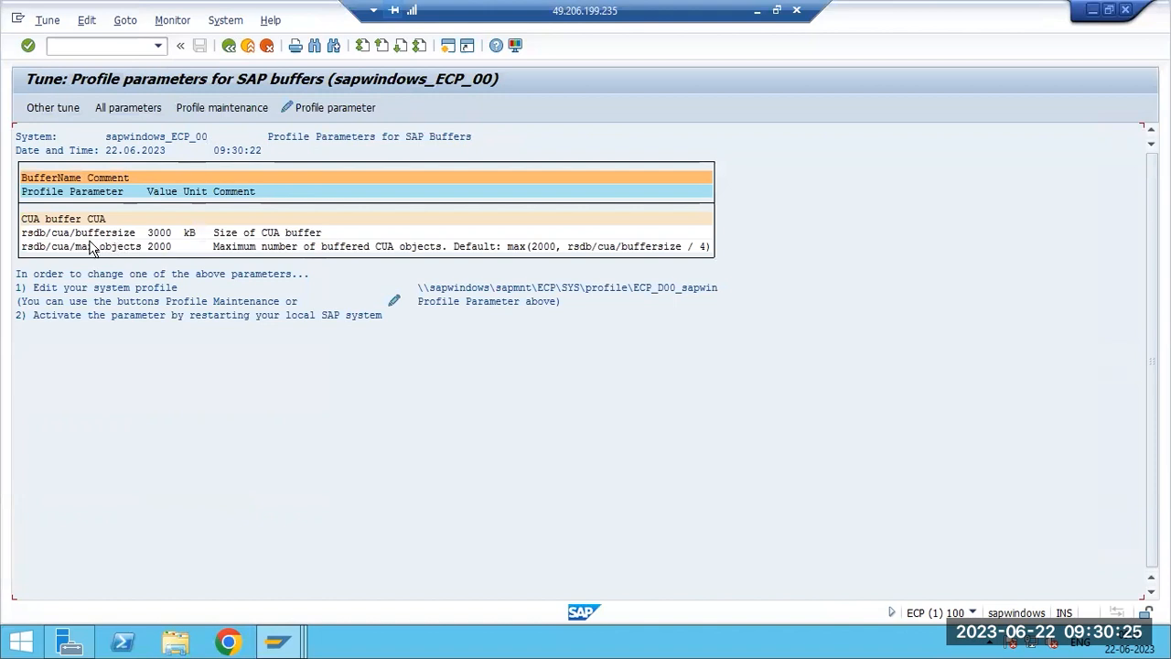
click(24, 233)
drag(20, 232, 133, 240)
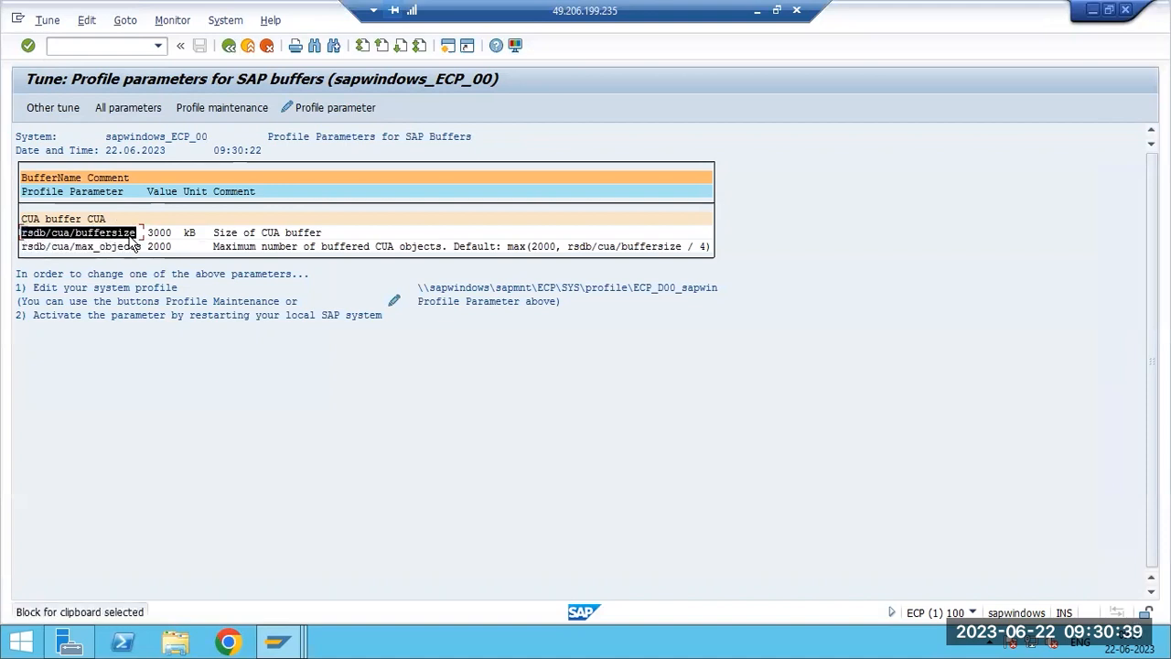
key(ctrl+c)
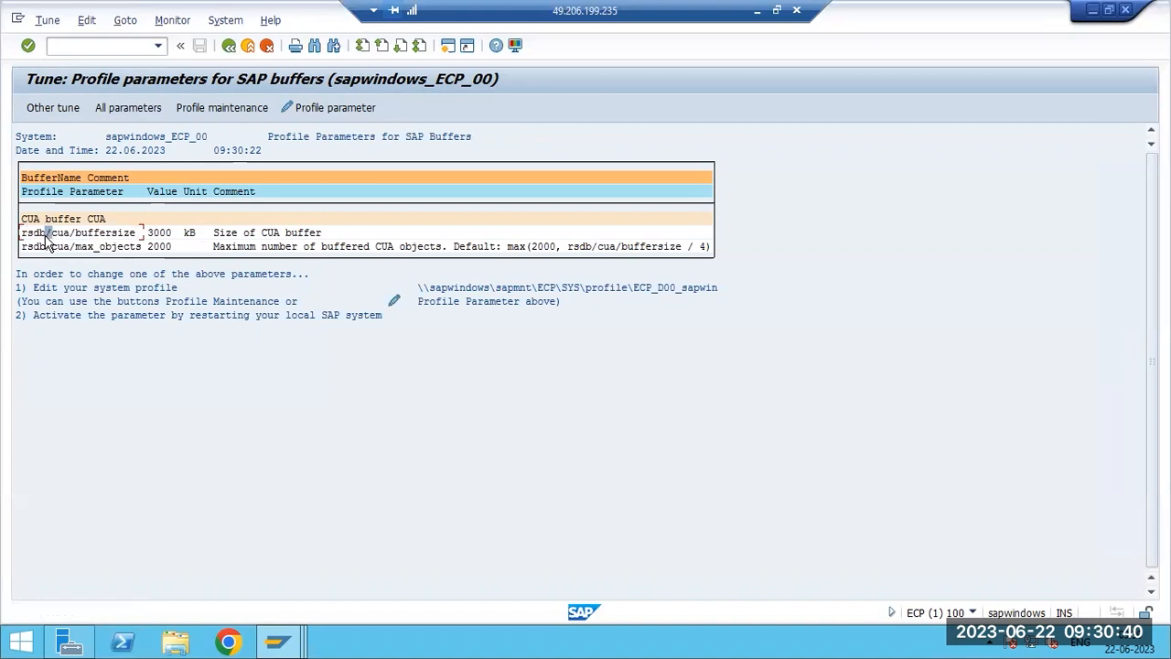
click(314, 108)
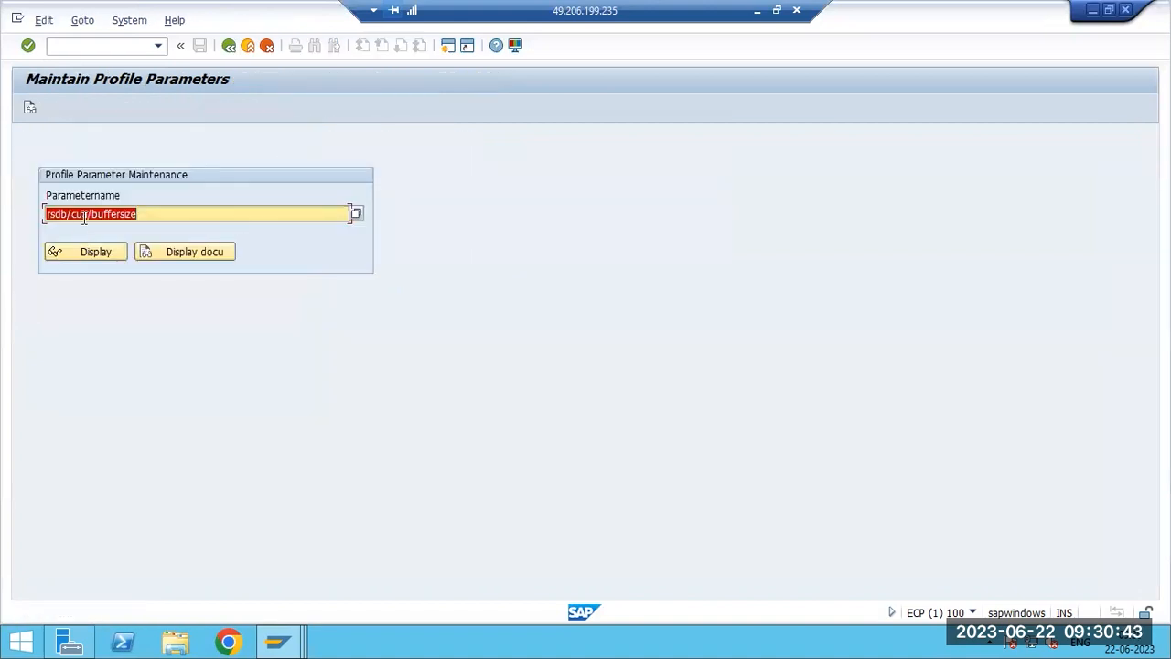
Review rsdb/cua/buffersize details (3000 KB), then switch to RZ10 with /nrz10.
click(89, 251)
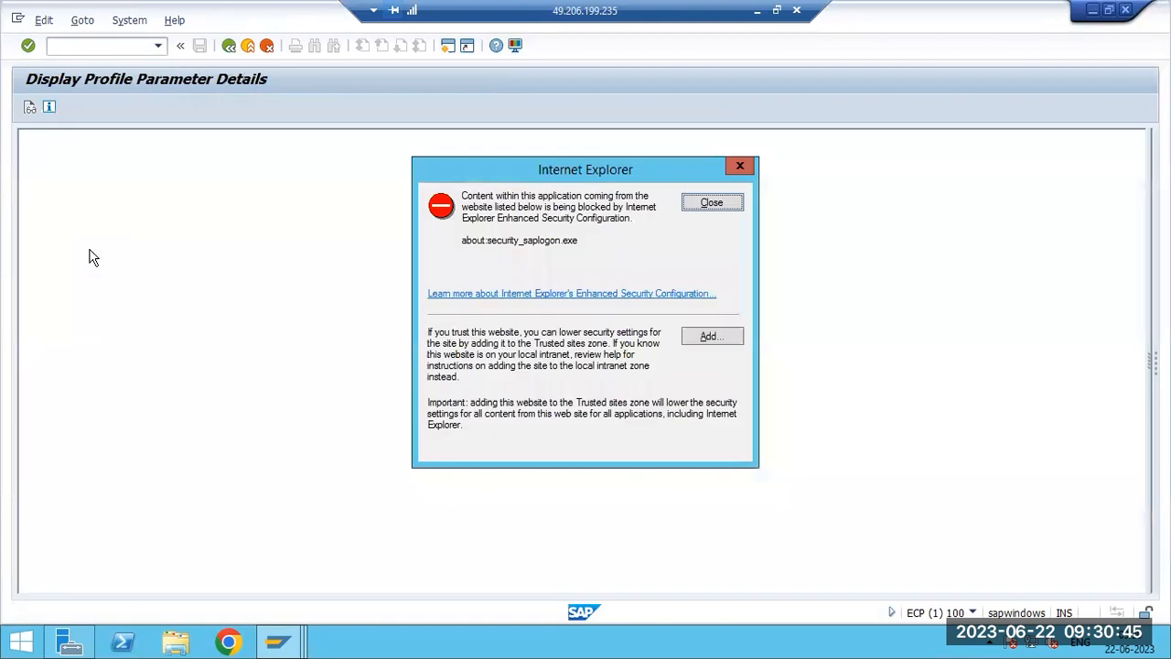
click(709, 201)
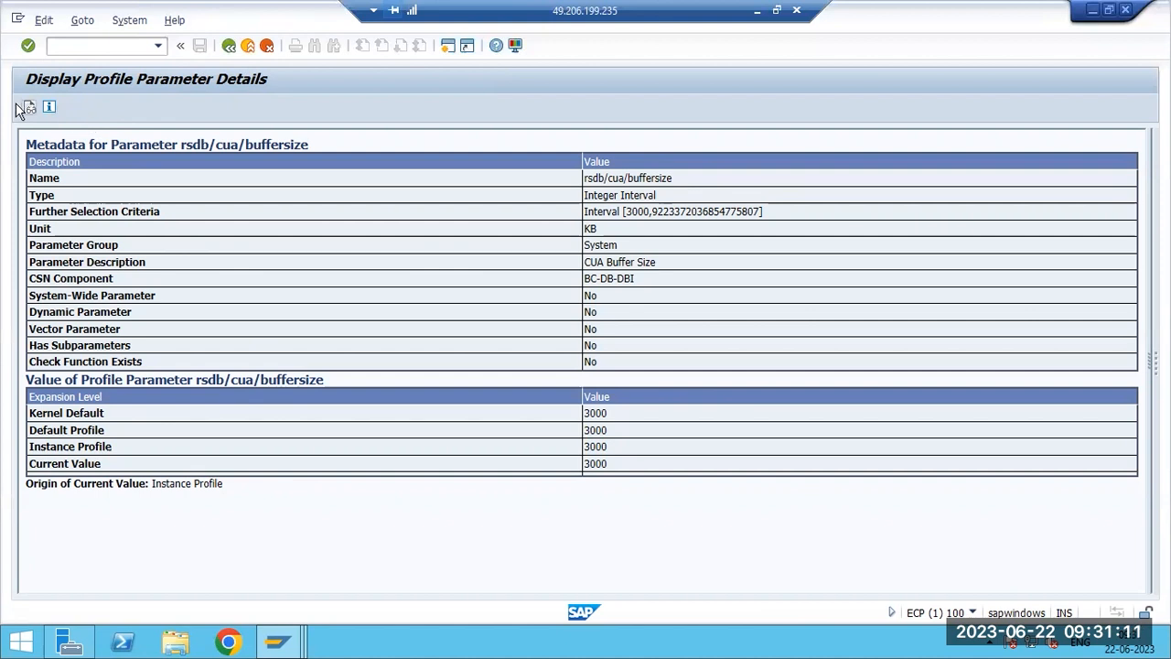
click(125, 45)
text(/nrz10)
key(Return)
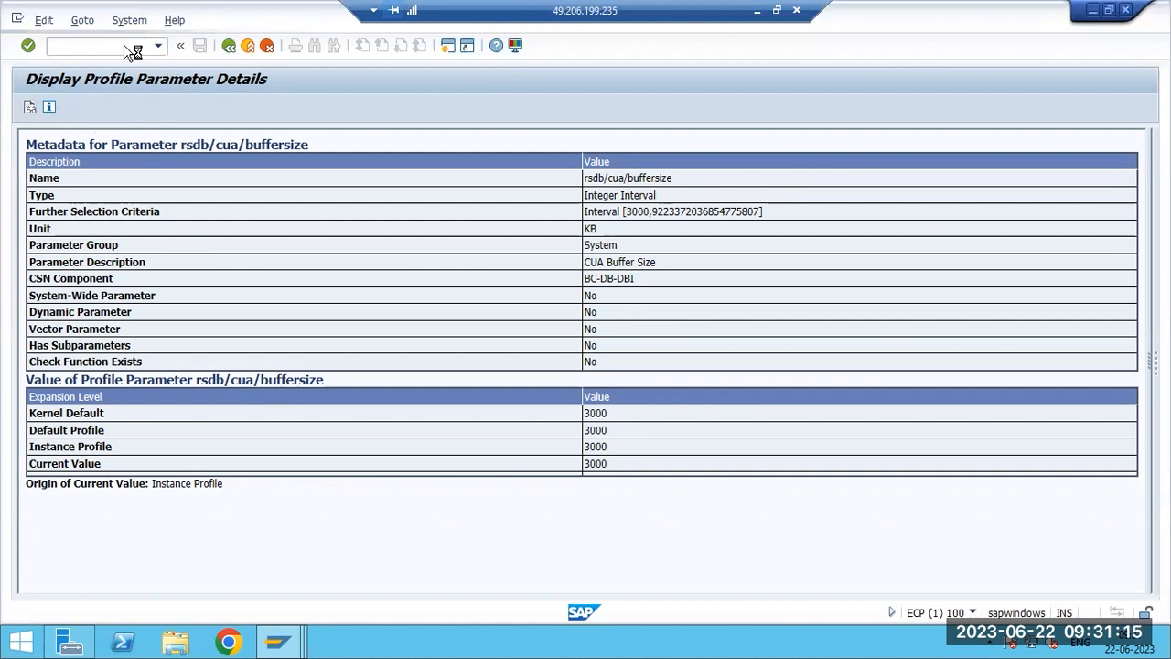
Open ECP_D00_SAPWINDOWS in extended maintenance change mode, acknowledge the mismatch warning, then leave.
click(273, 159)
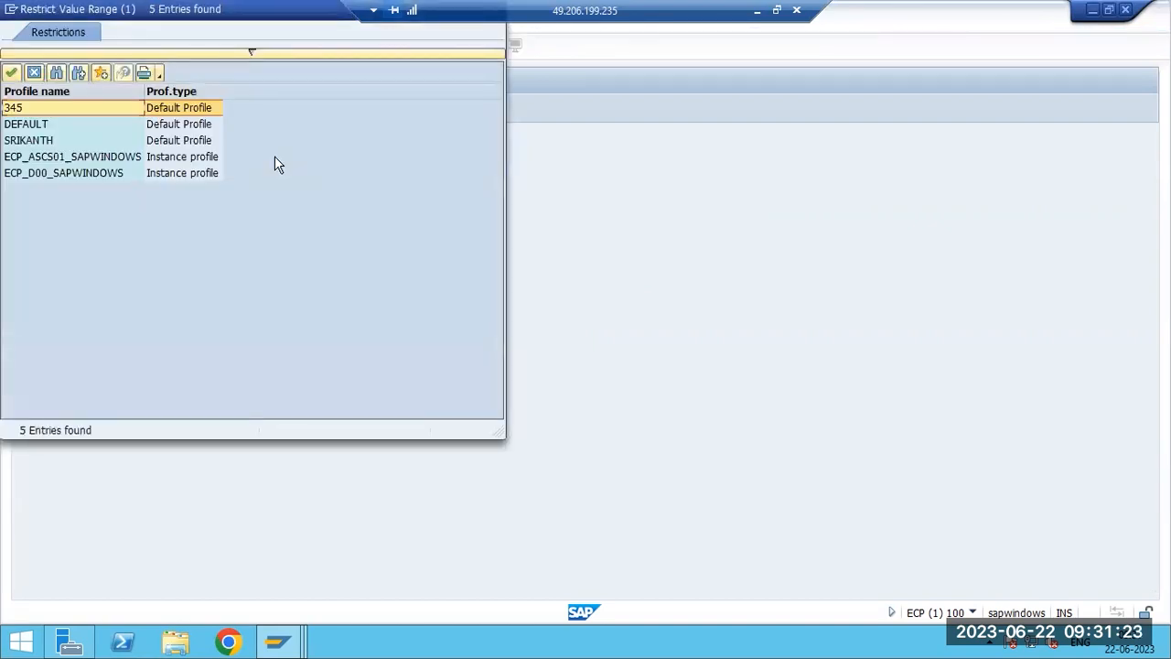
click(77, 175)
double_click(77, 175)
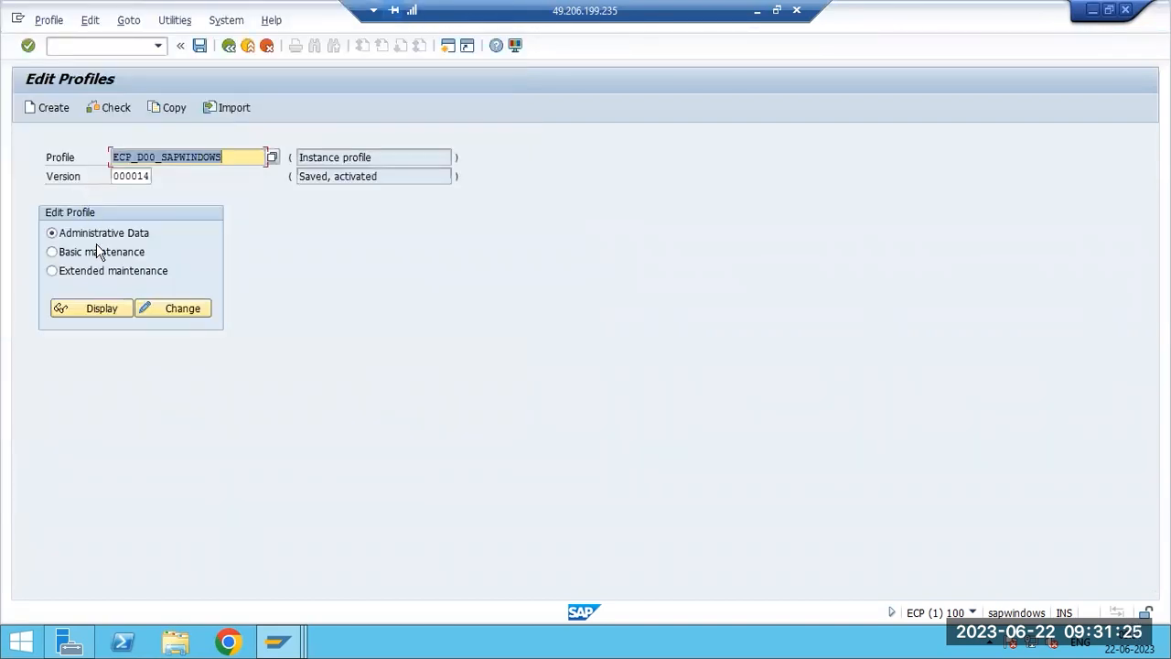
click(96, 273)
click(157, 311)
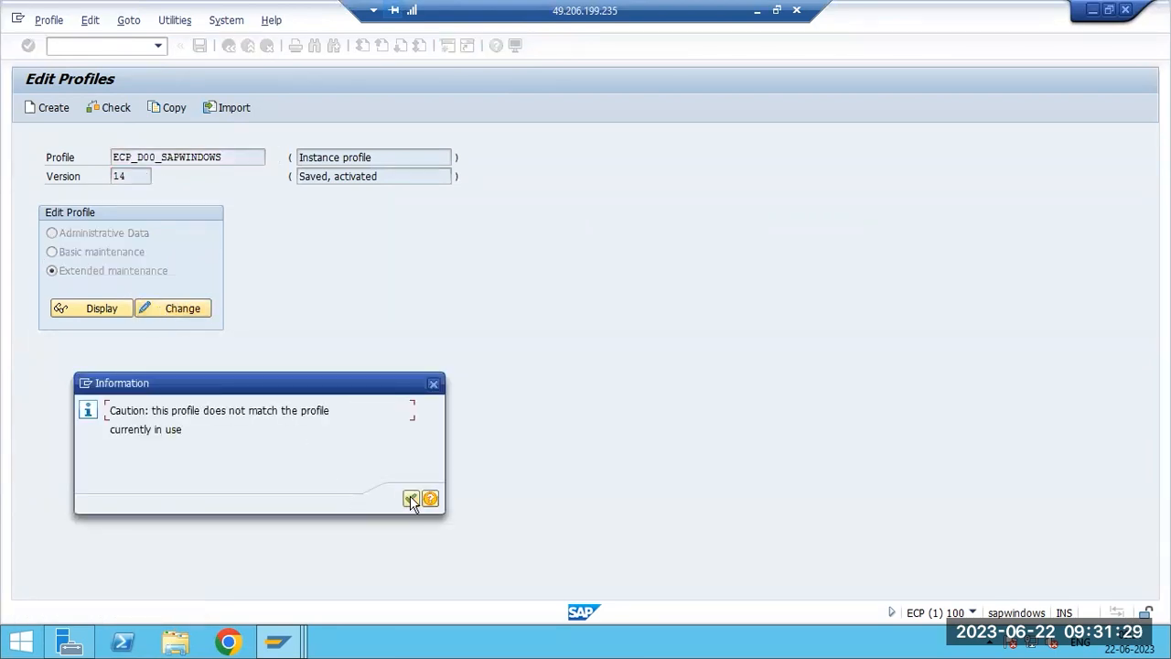
drag(200, 410, 303, 427)
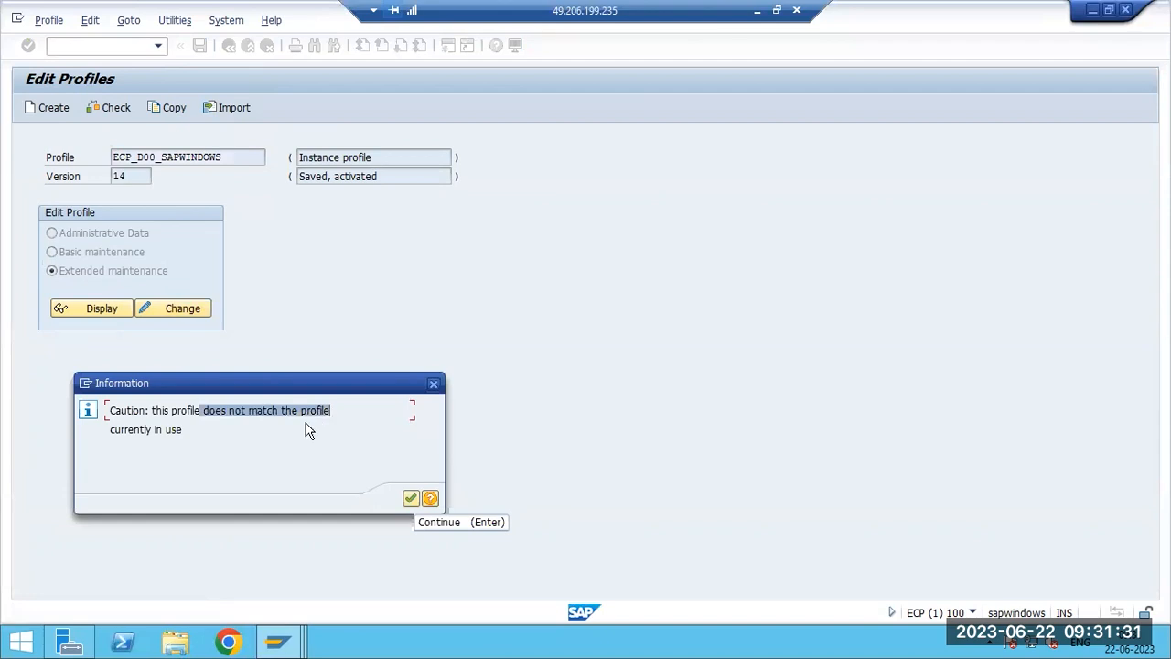
drag(111, 429, 183, 429)
click(410, 498)
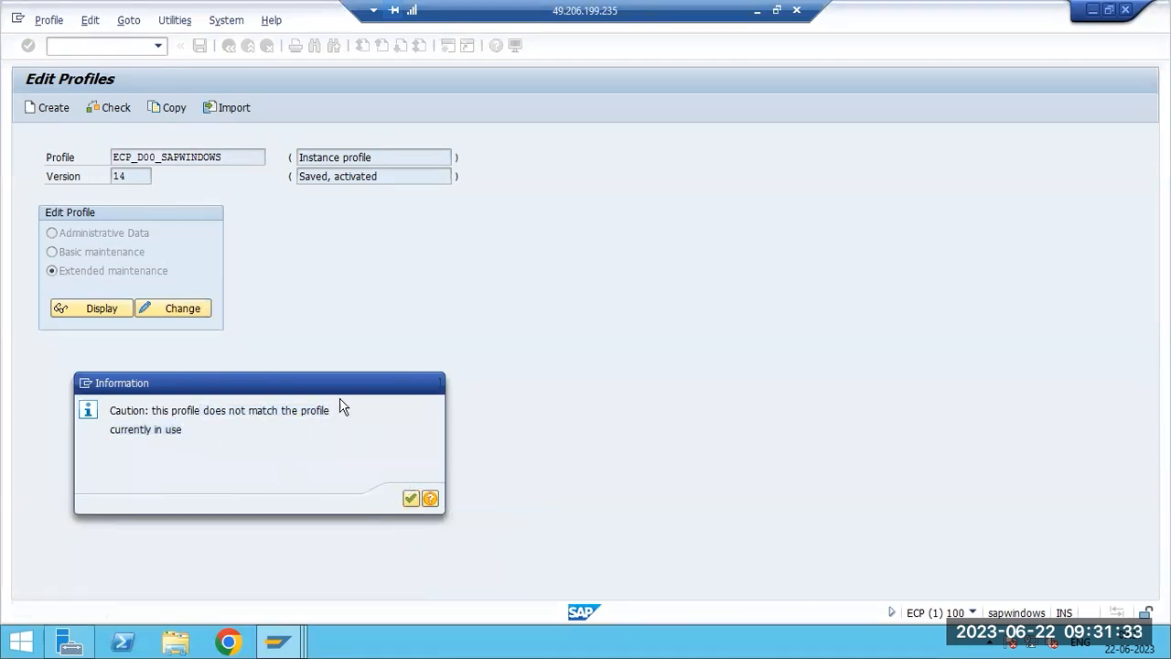
key(F3)
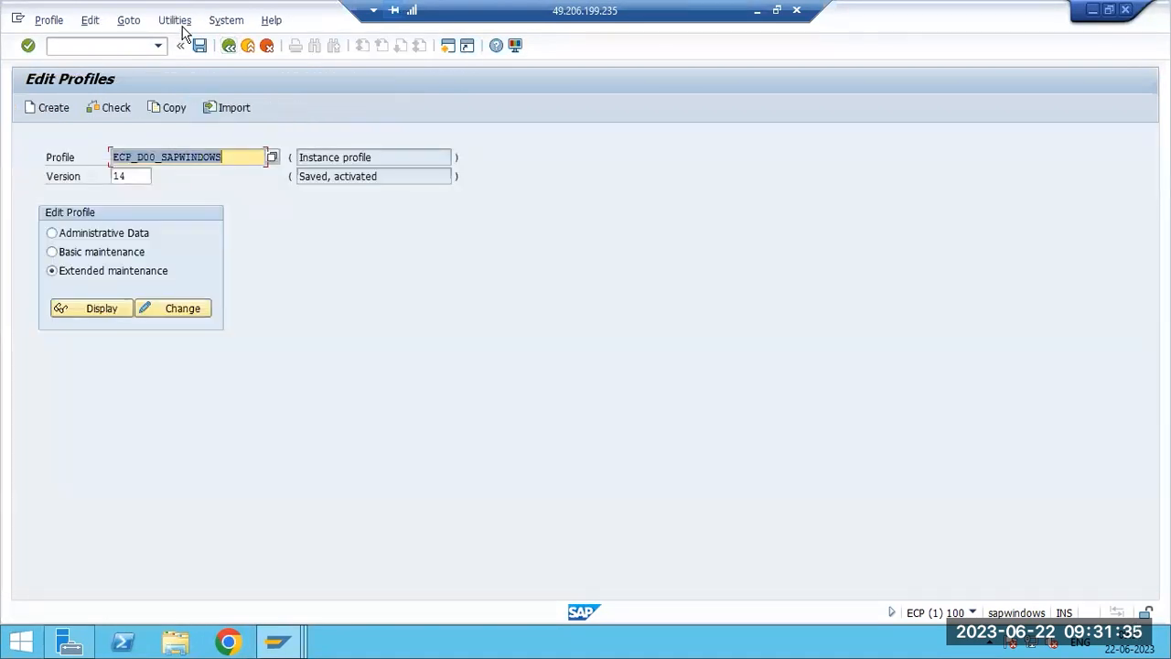
Import the profiles of all active servers and return to SAP Easy Access.
click(175, 20)
mouse_move(187, 63)
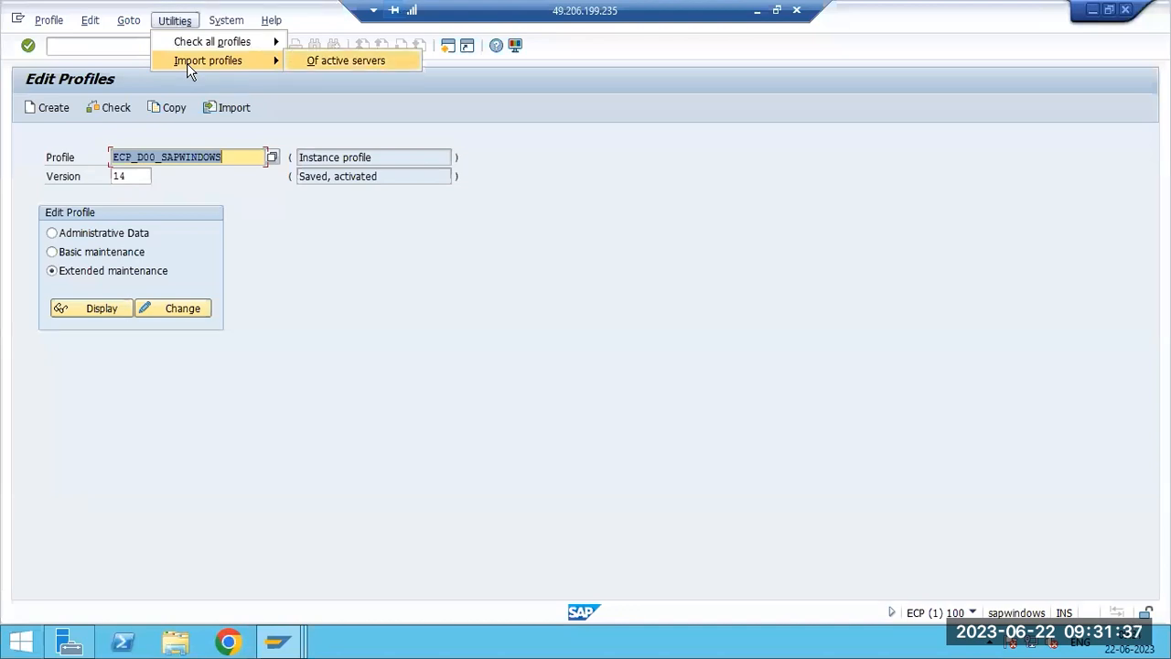
click(343, 60)
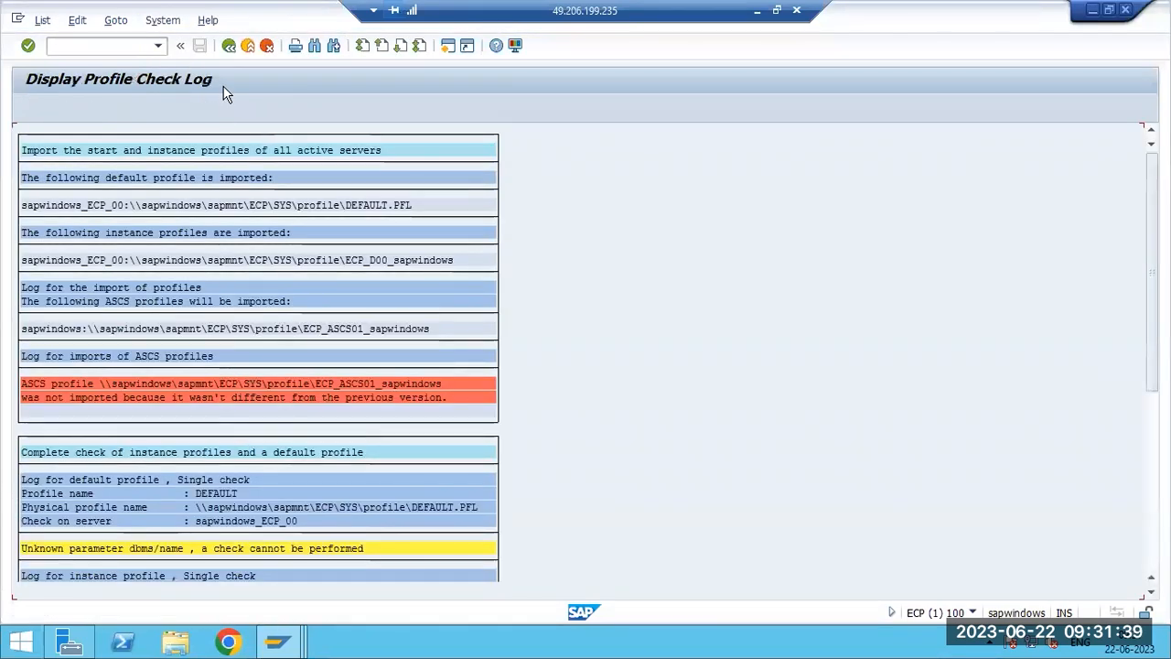
click(228, 45)
key(F3)
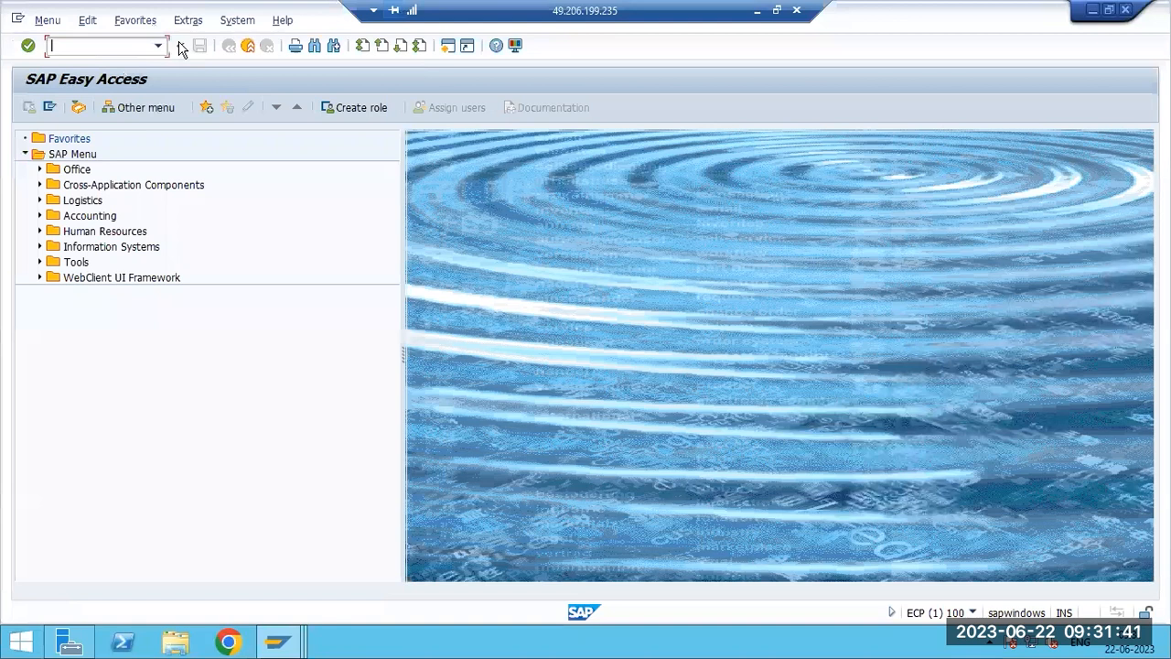
Run rz10 and open profile ECP_D00_SAPWINDOWS in extended maintenance for changing.
text(rz10)
key(Return)
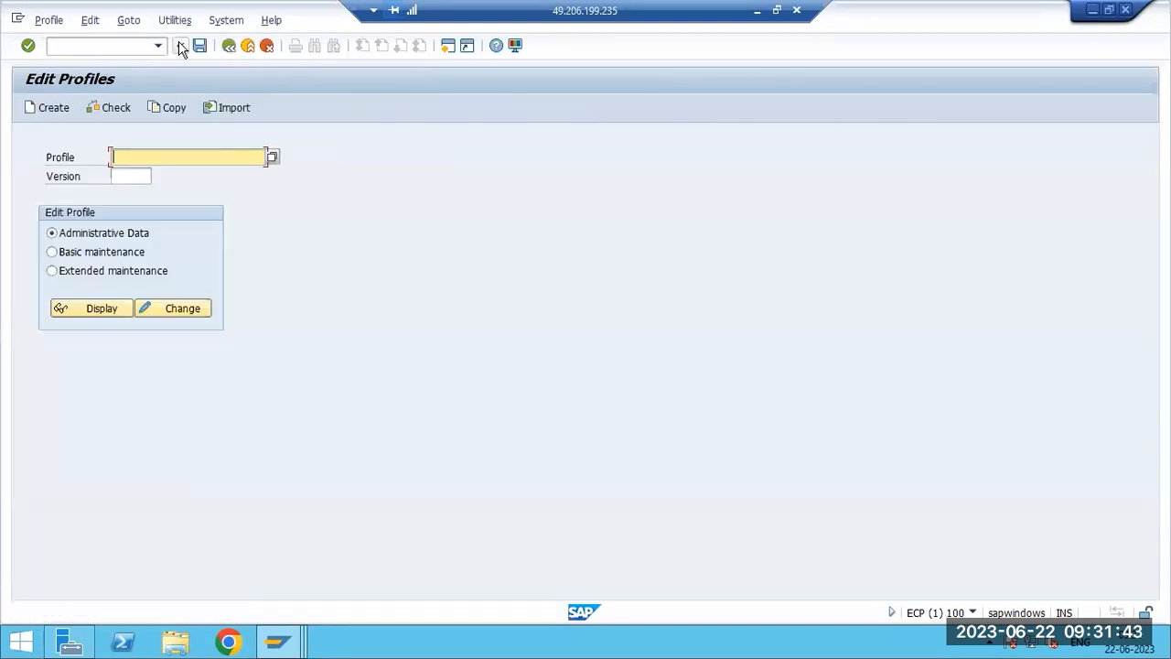
click(272, 155)
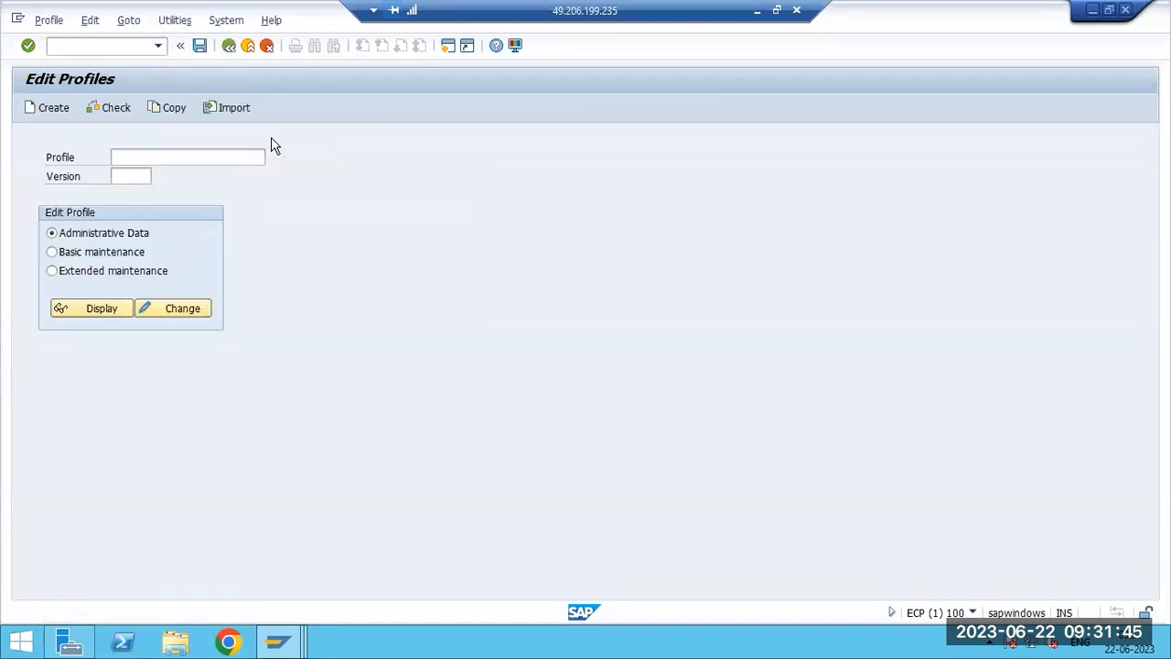
double_click(96, 177)
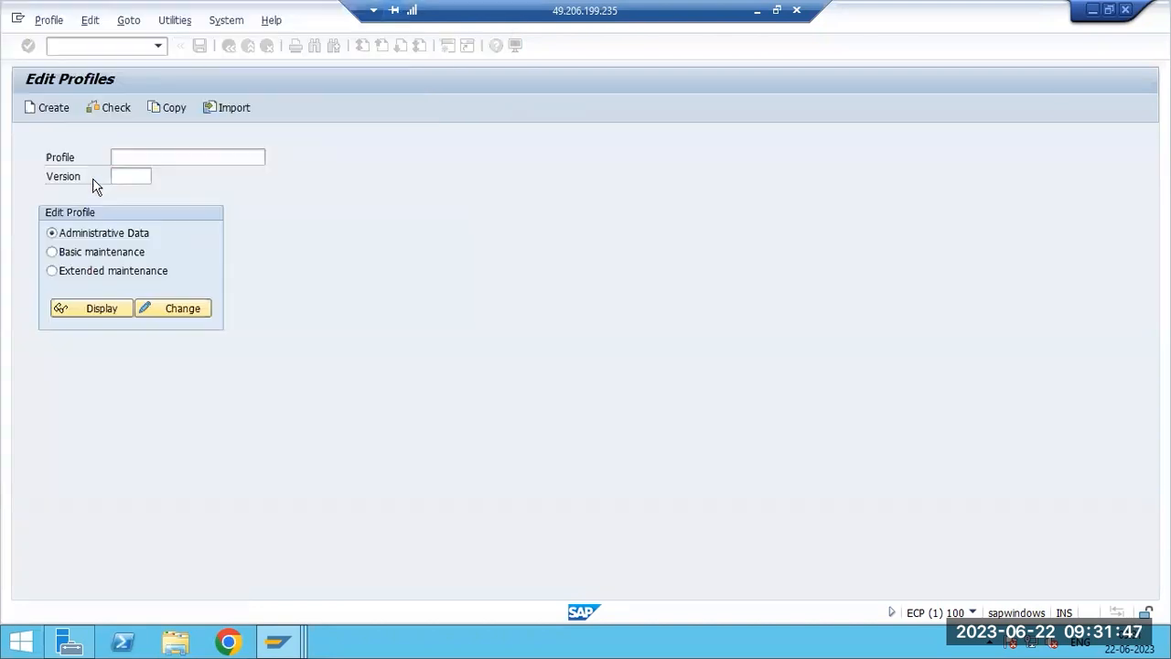
click(113, 272)
click(175, 309)
Add the rsdb/cua/buffersize parameter and change its value from 3000 to 4000.
click(137, 108)
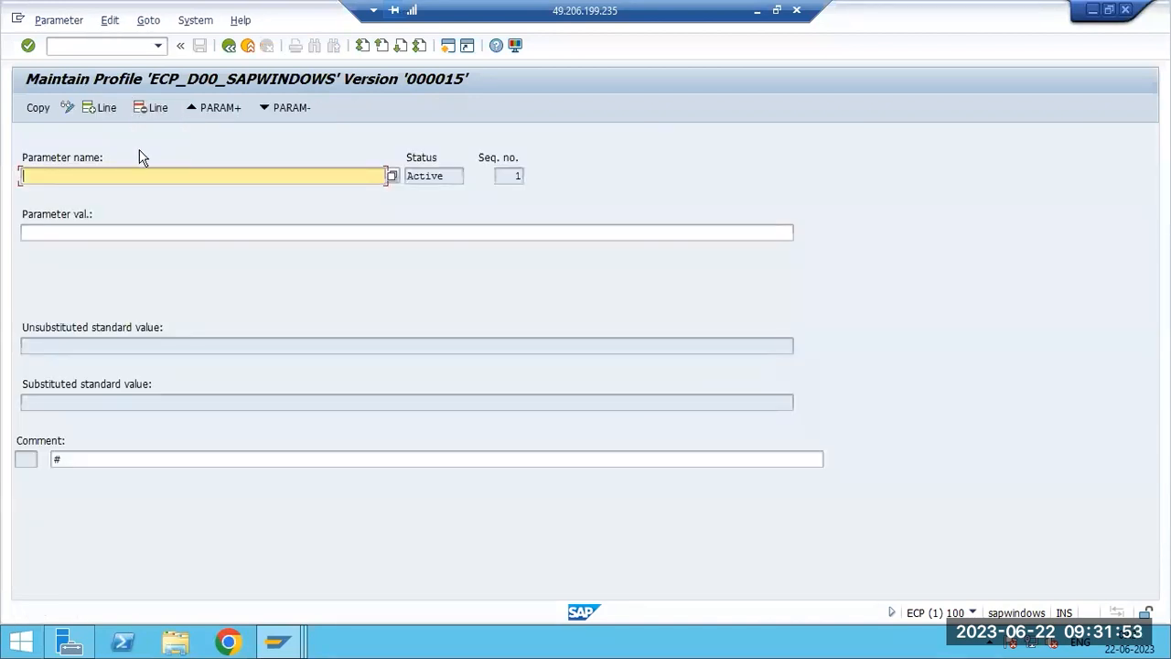
text(rsdb/cua/buffersize)
key(Return)
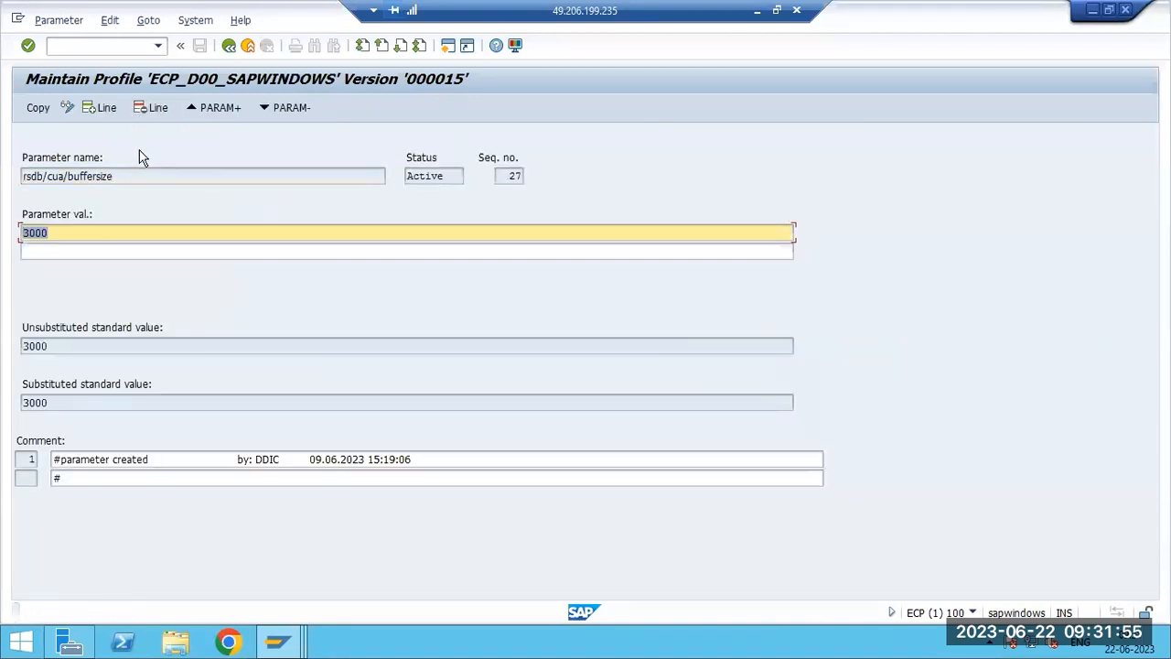
click(29, 233)
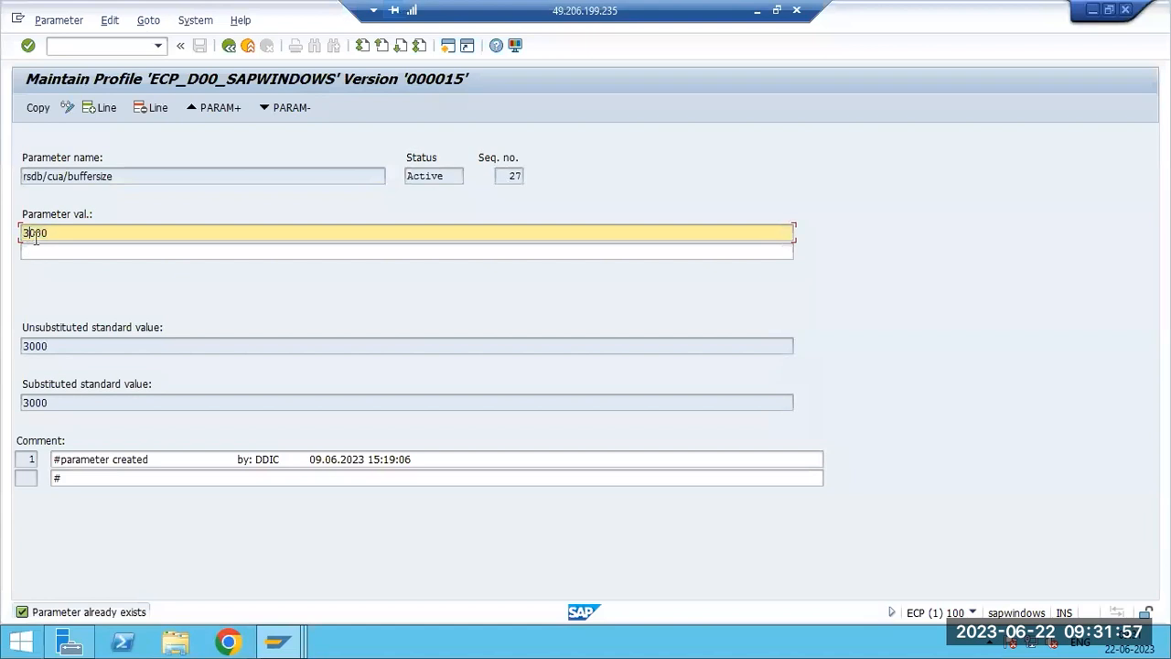
text(4)
click(38, 110)
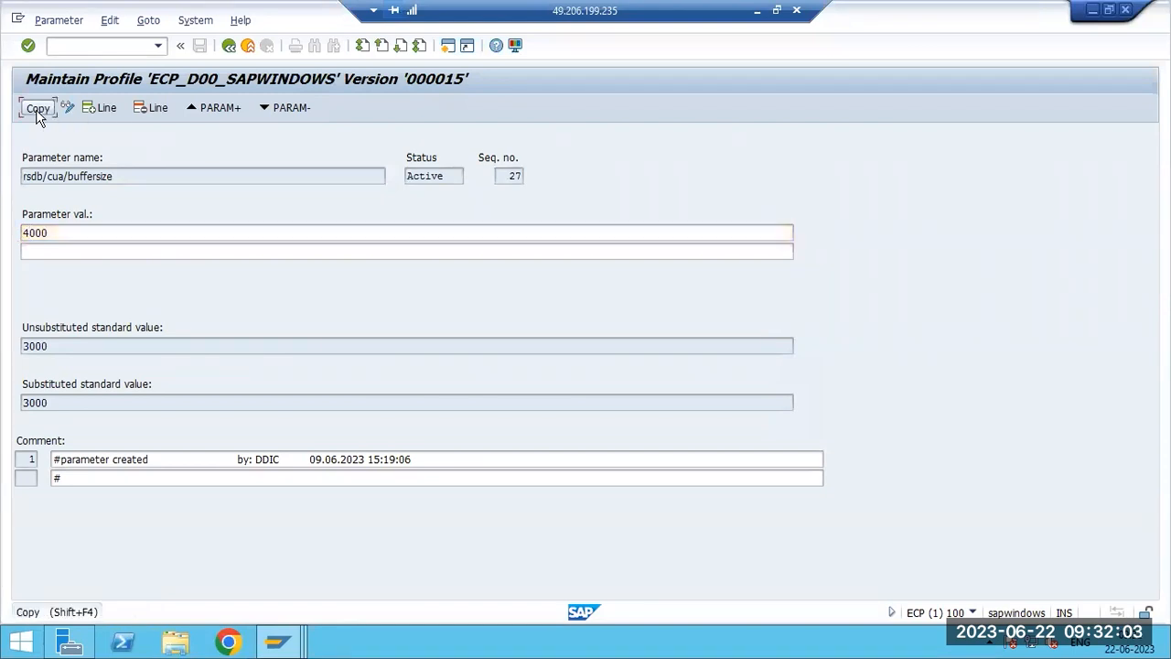
key(F3)
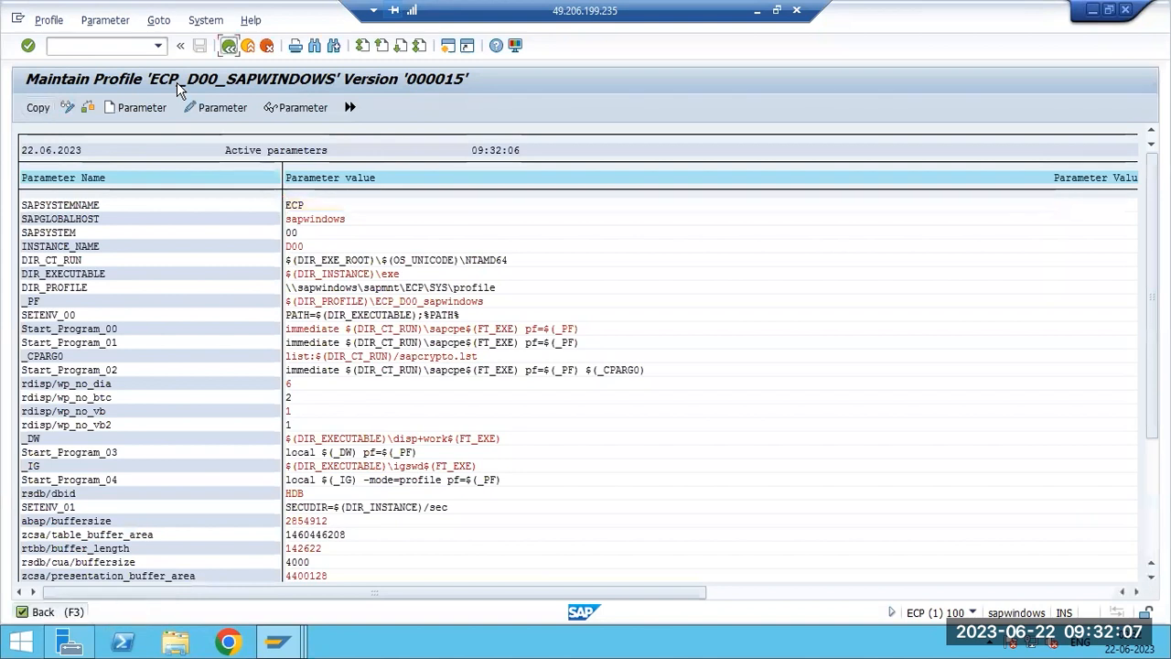
Save the modified ECP_D00_SAPWINDOWS profile despite the check warnings.
key(F3)
click(200, 44)
click(225, 315)
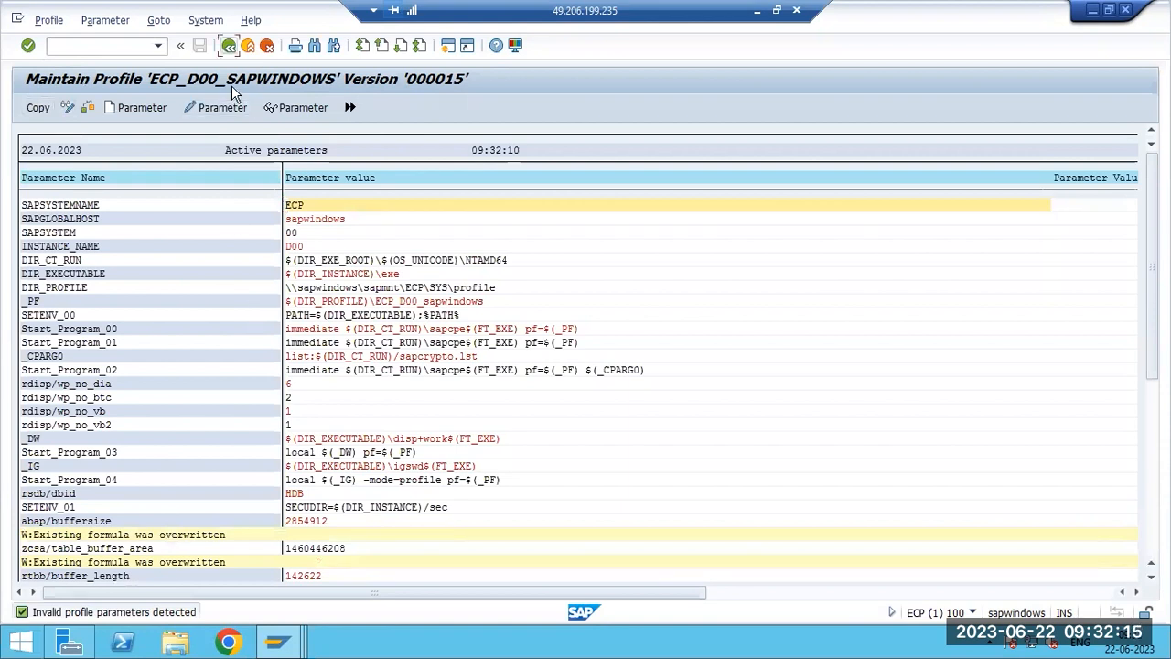
Activate the profile as version 000016 and run the operation-mode consistency check.
click(229, 45)
click(233, 317)
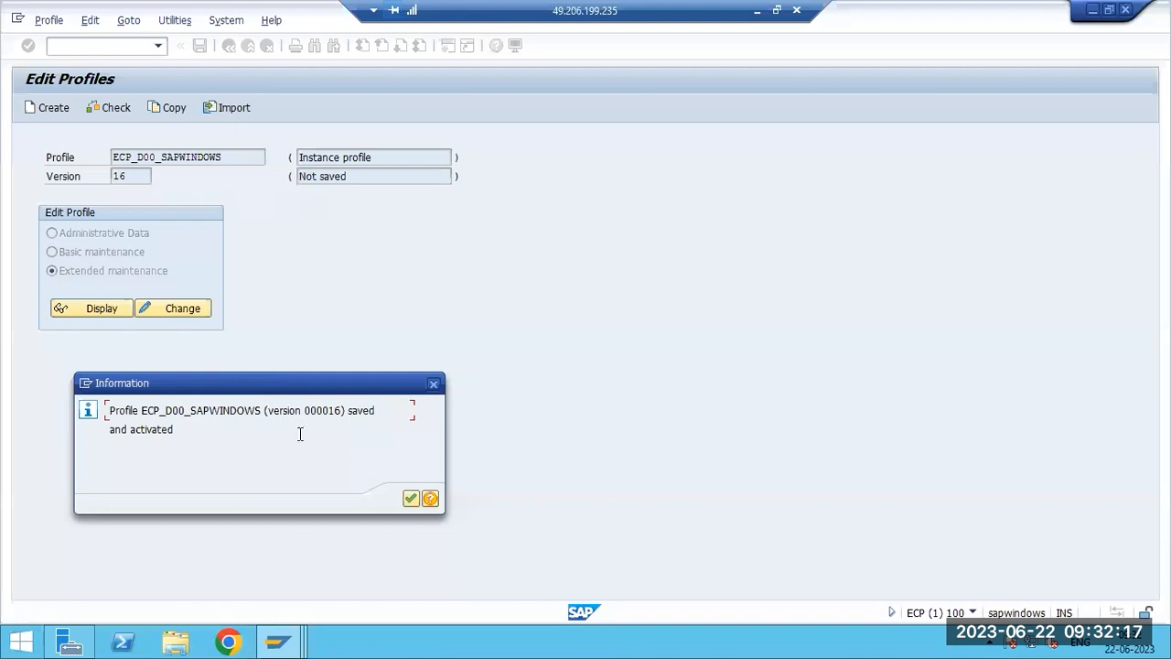
click(411, 498)
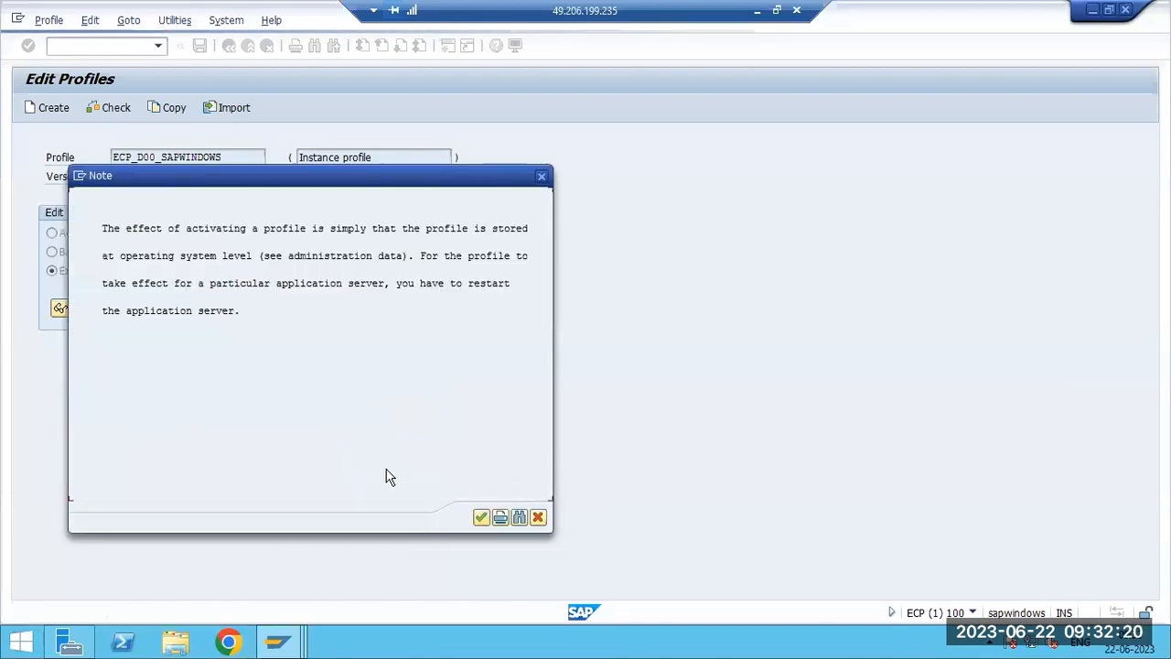
click(479, 517)
click(188, 261)
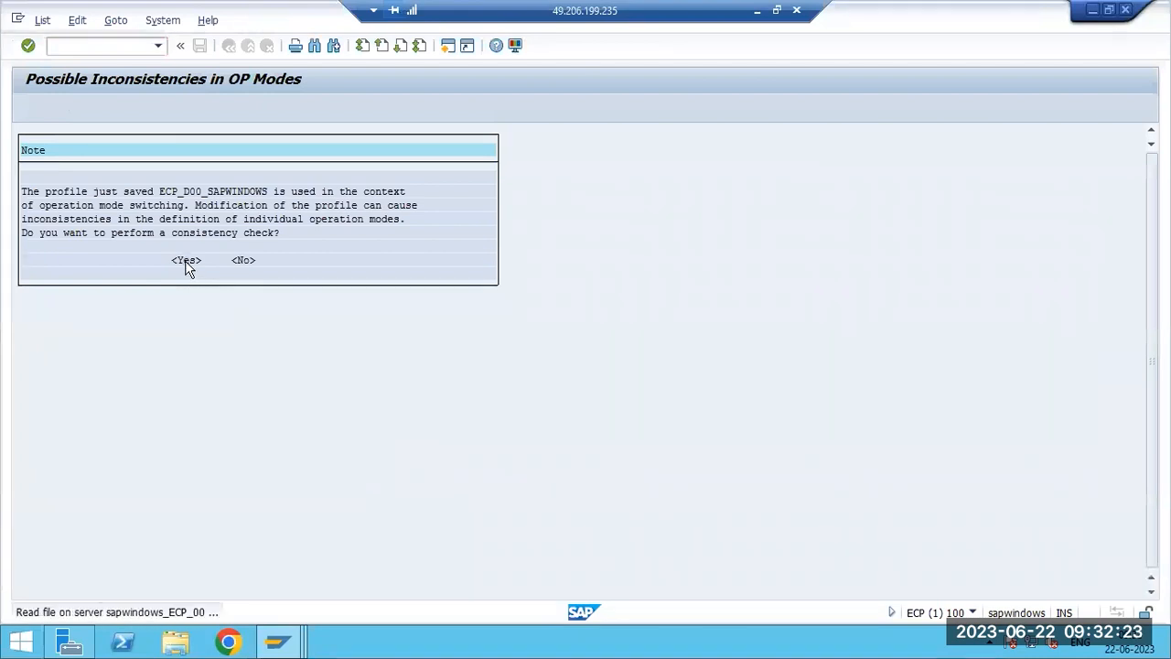
key(F3)
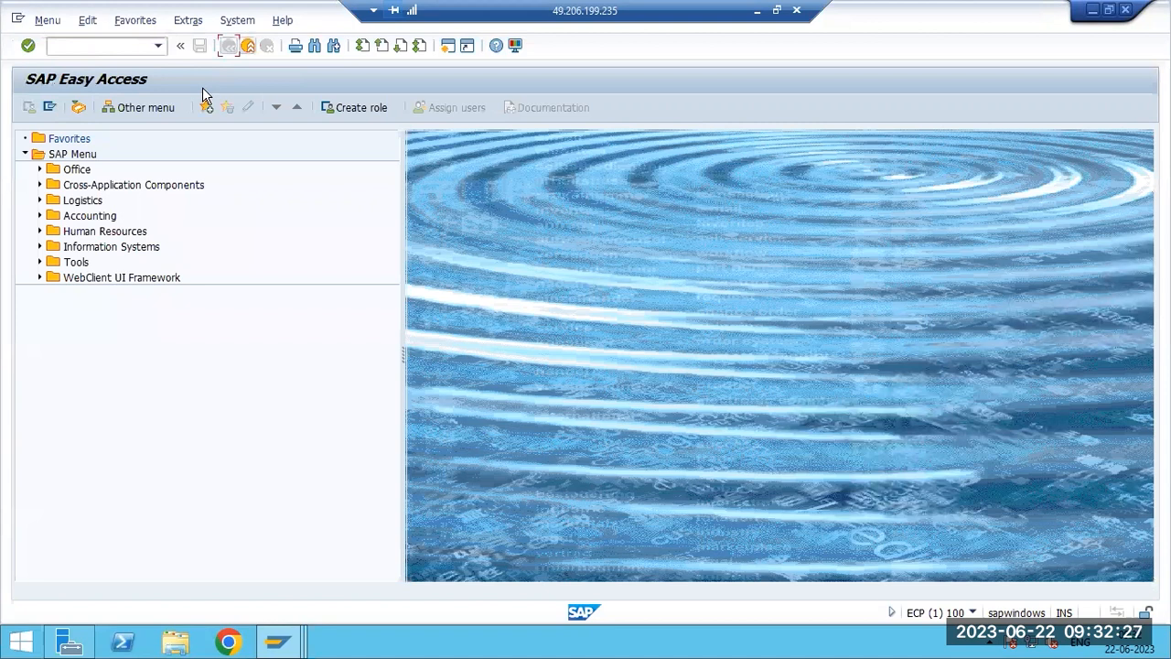
right_click(468, 643)
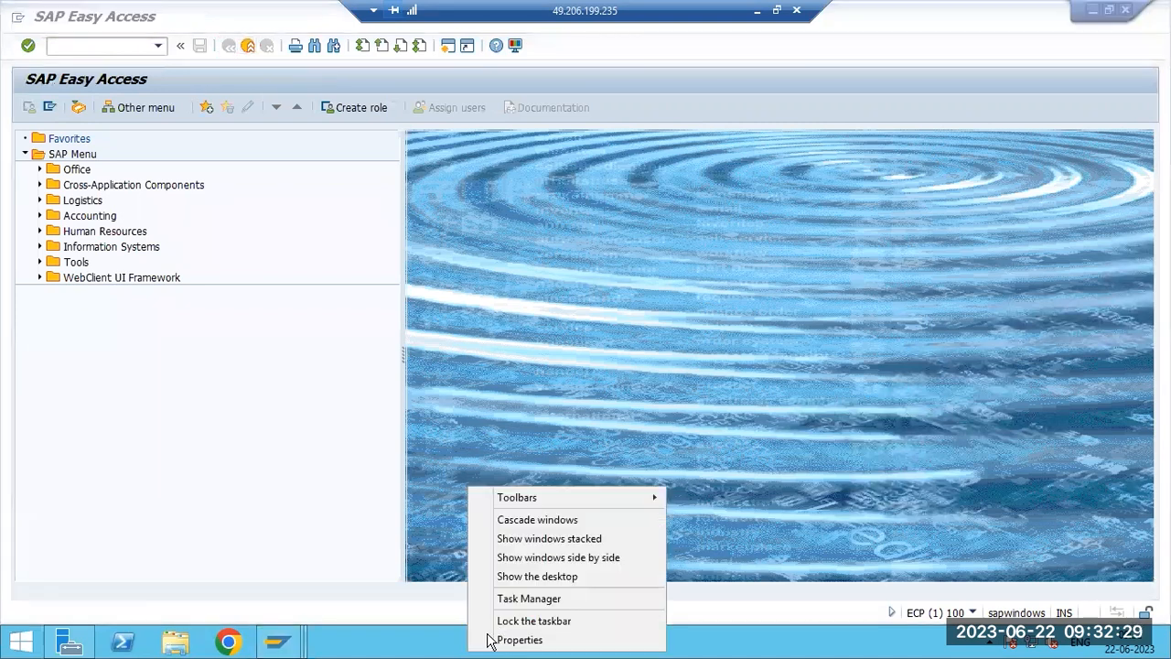
click(474, 597)
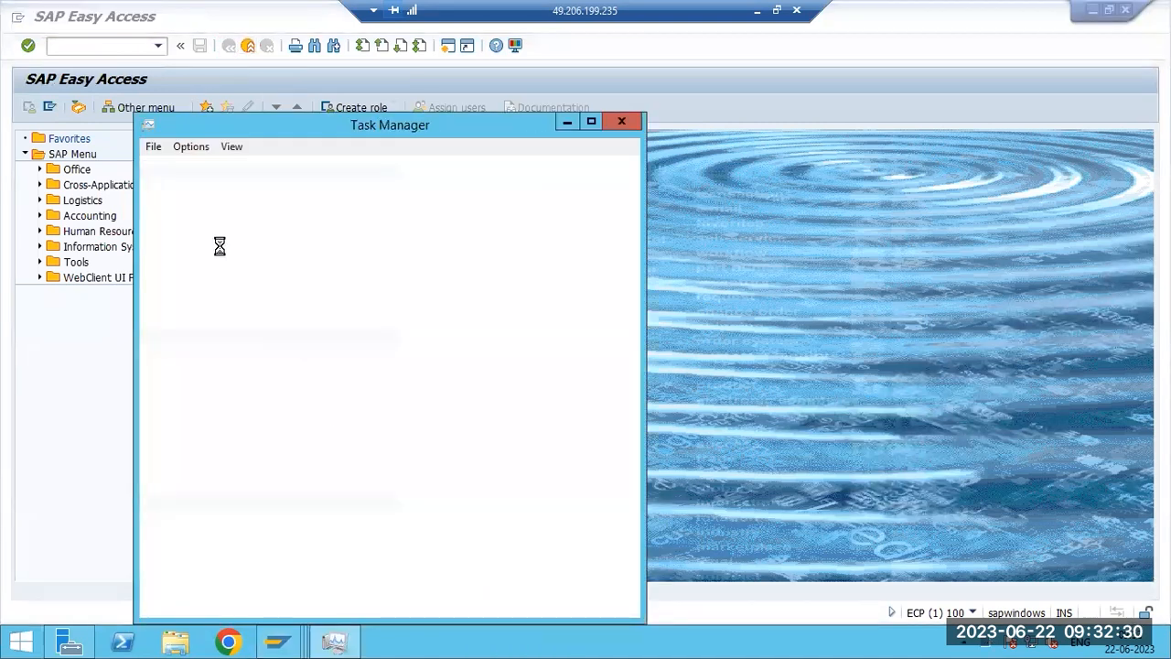
click(283, 171)
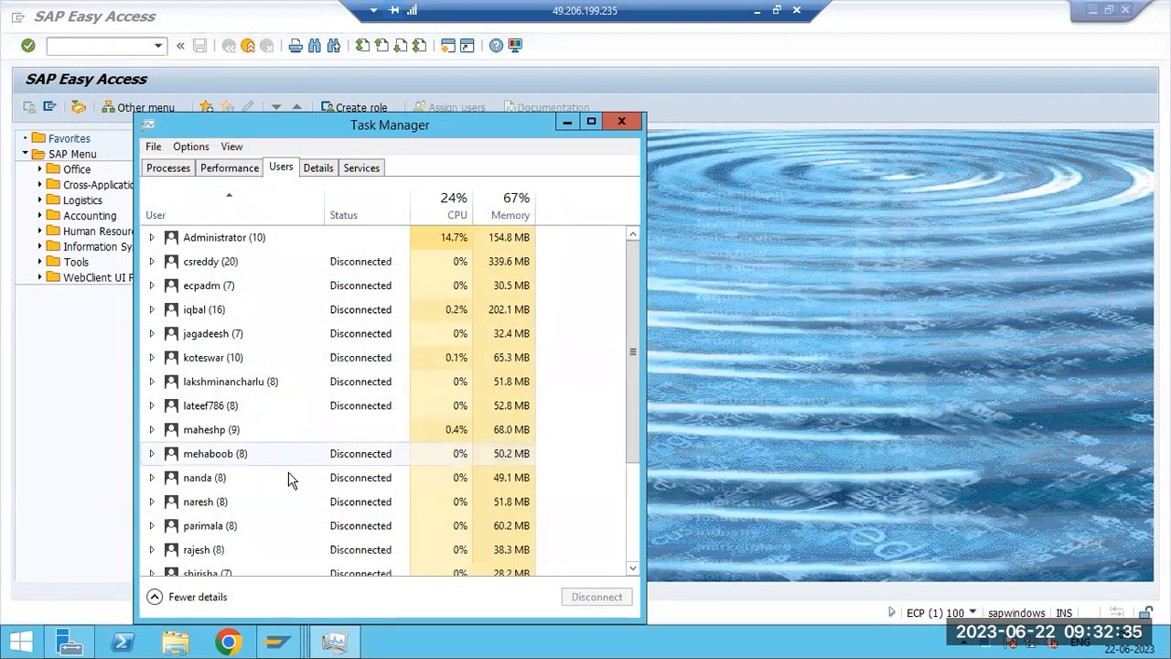
click(251, 430)
click(566, 122)
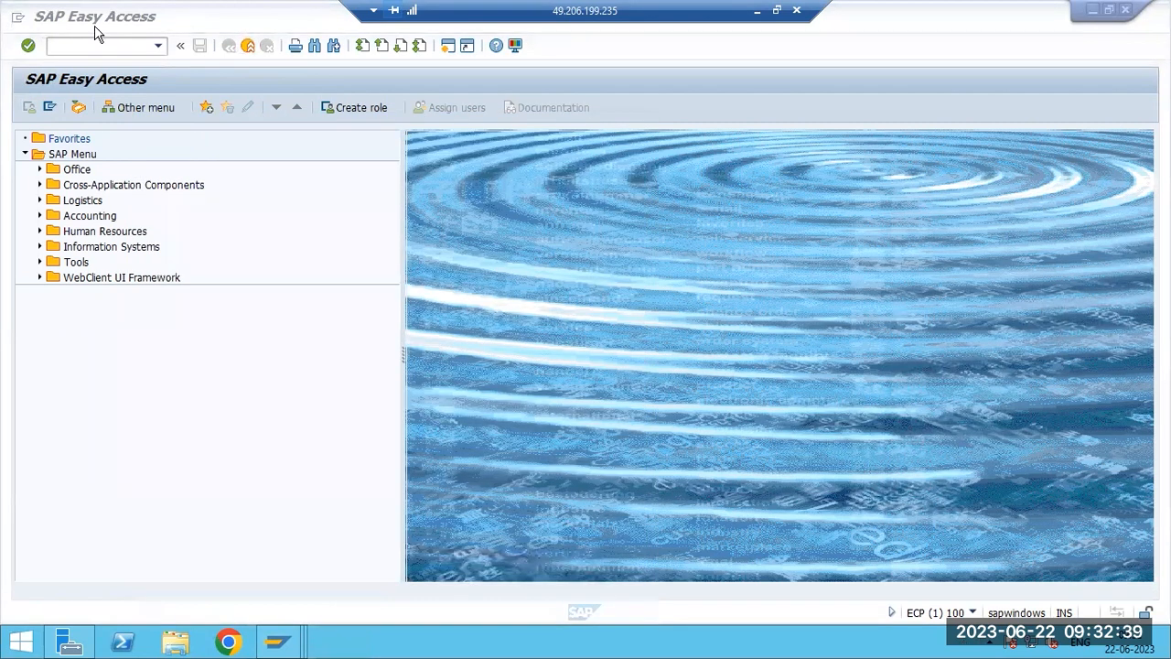
click(94, 43)
Run AL08 and examine the listed user sessions, selecting the ST22 session row.
text(al08)
key(Return)
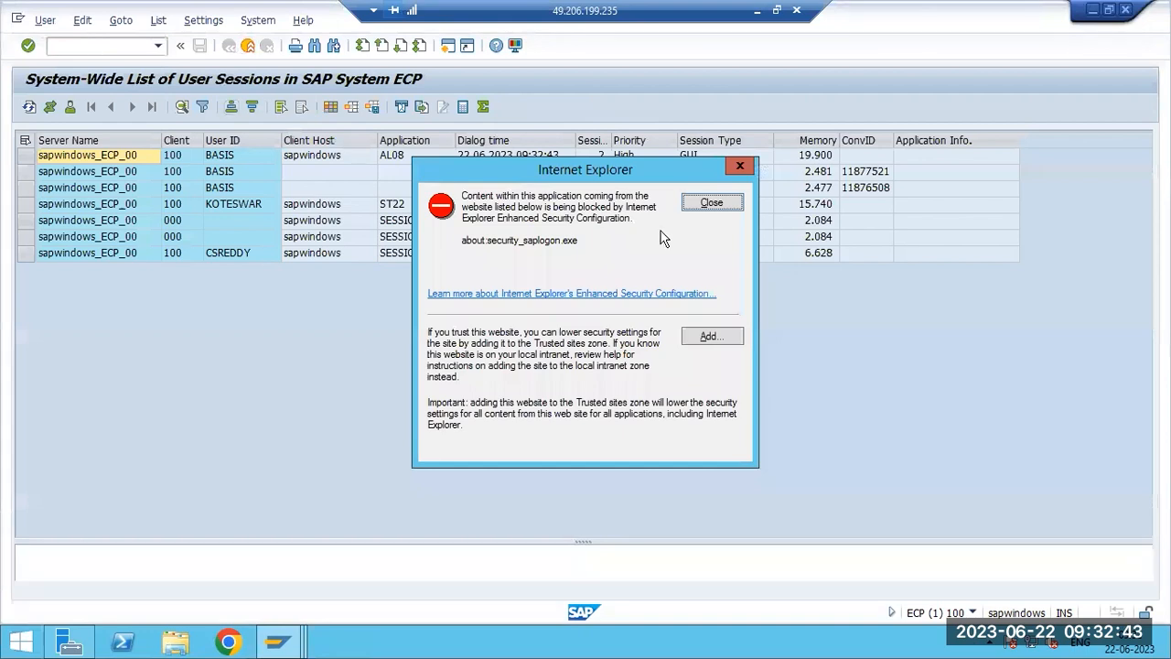
click(702, 203)
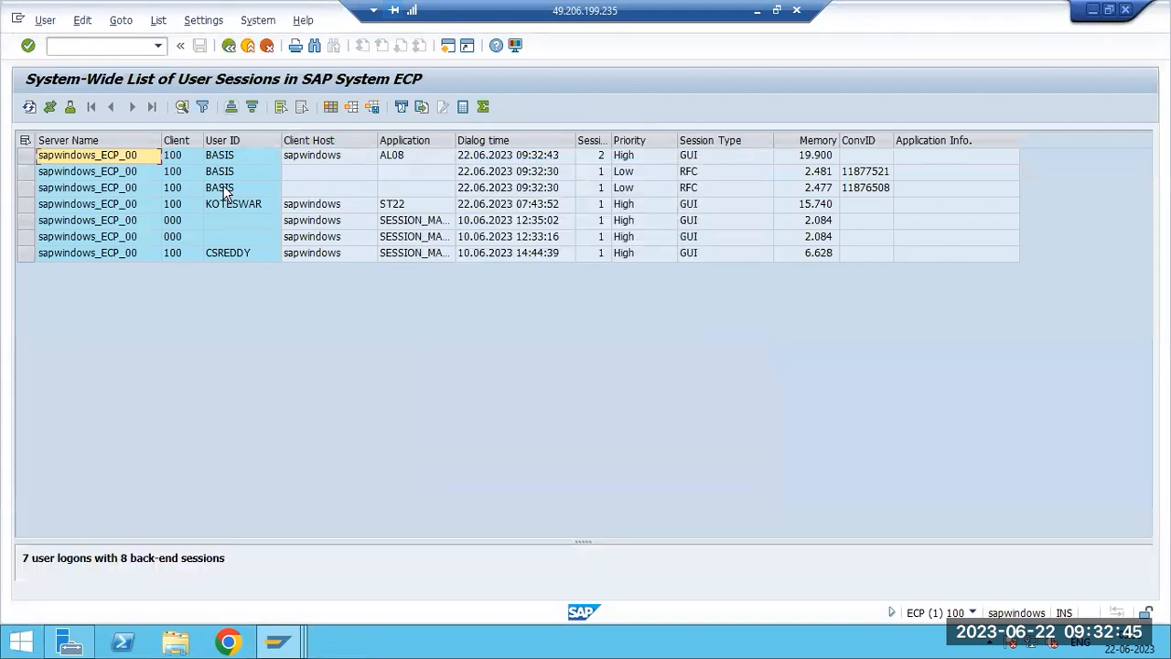
click(224, 189)
click(225, 173)
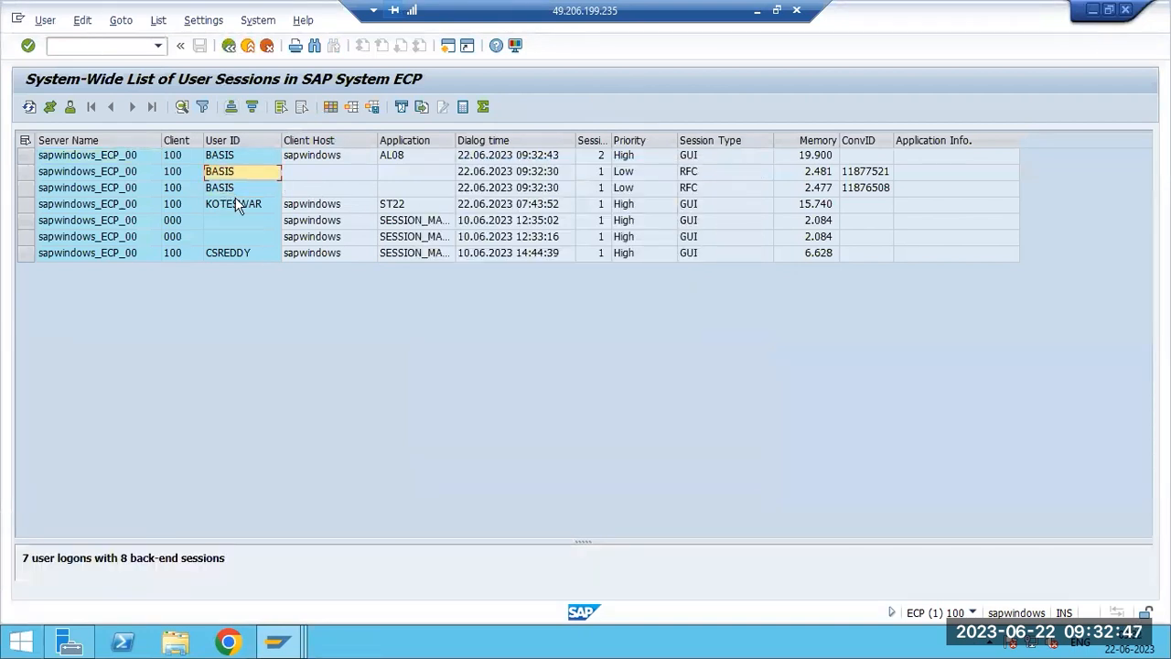
click(236, 205)
click(242, 257)
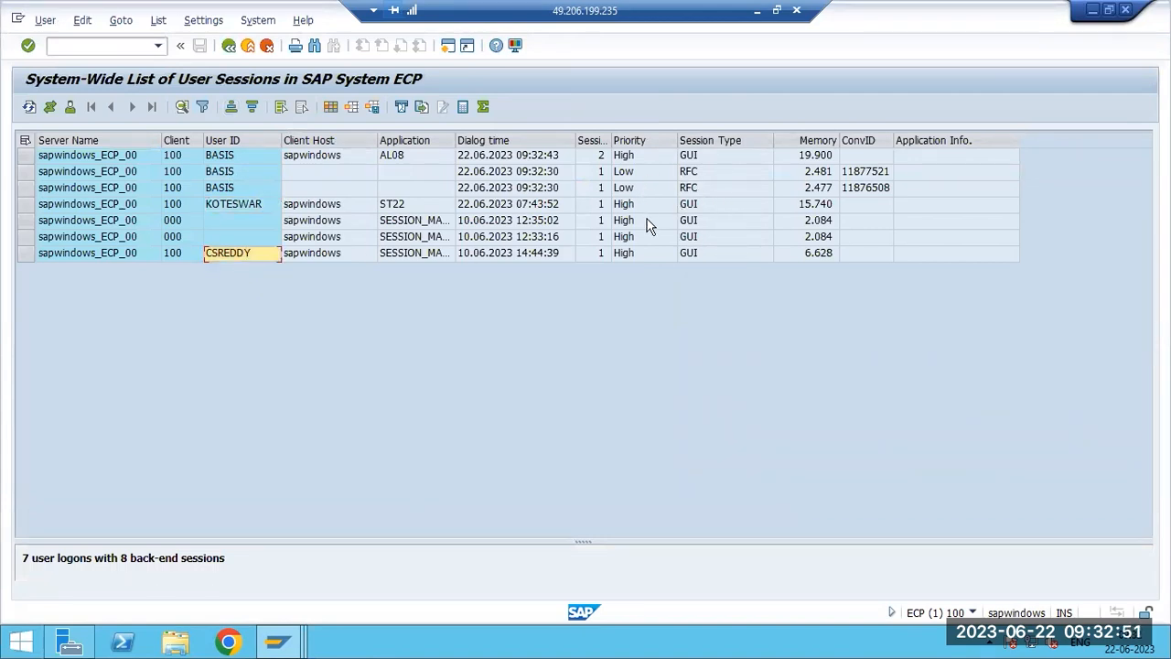
click(256, 205)
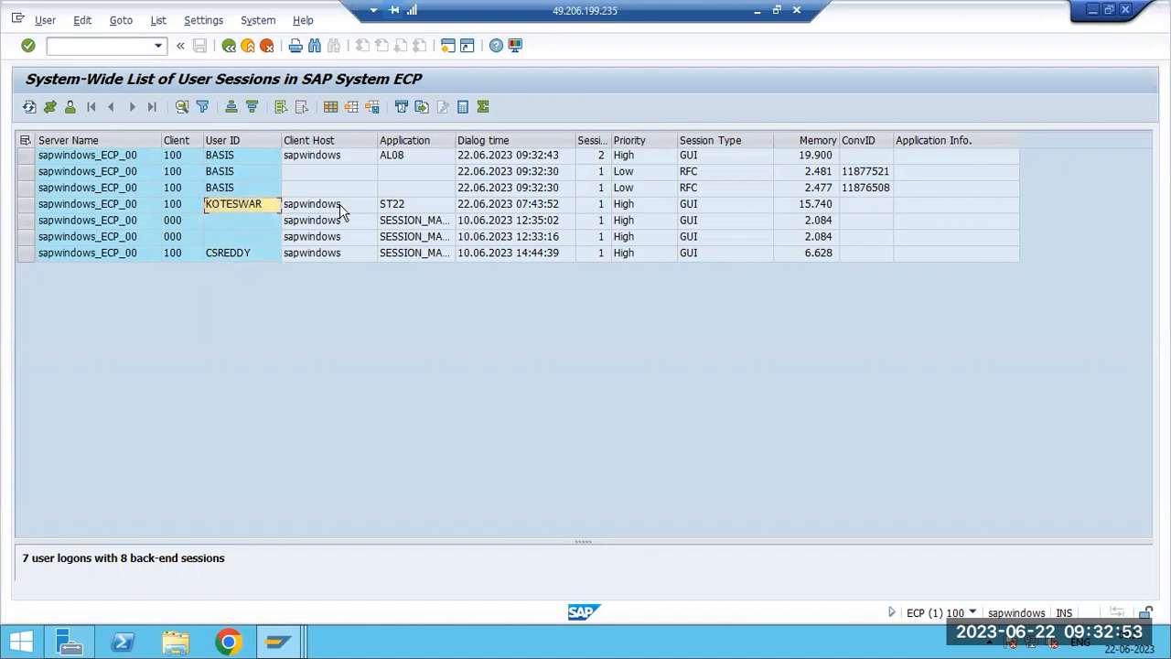
click(430, 207)
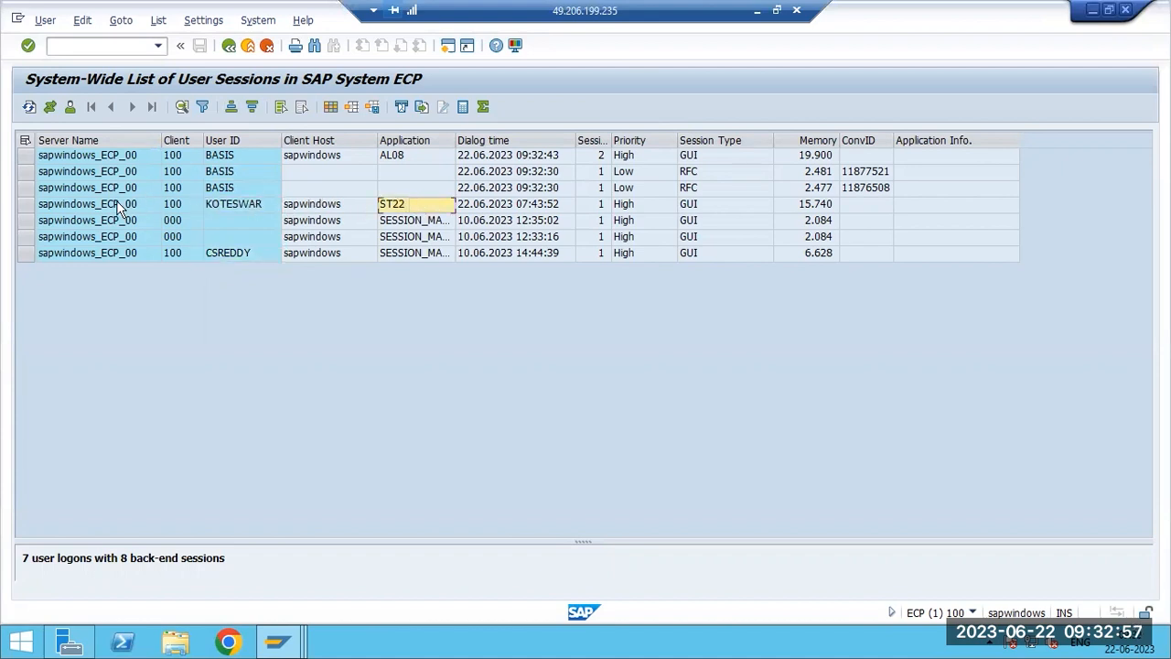
click(24, 205)
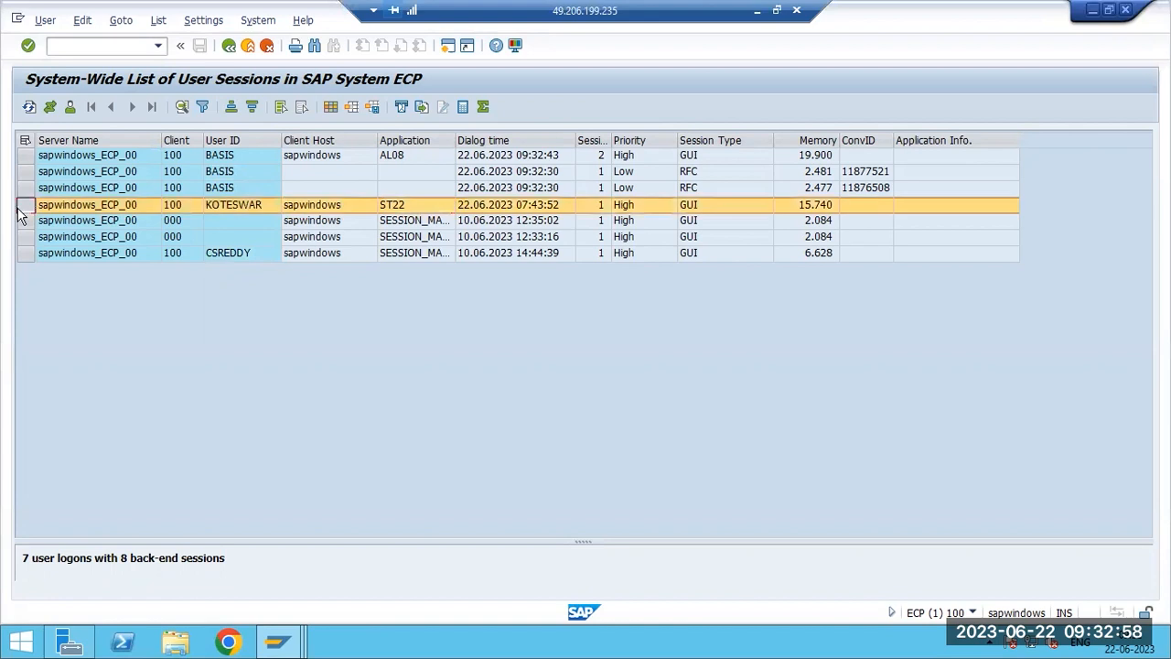
Launch the SAP Management Console from the desktop, then return to the AL08 session list.
right_click(416, 647)
click(483, 576)
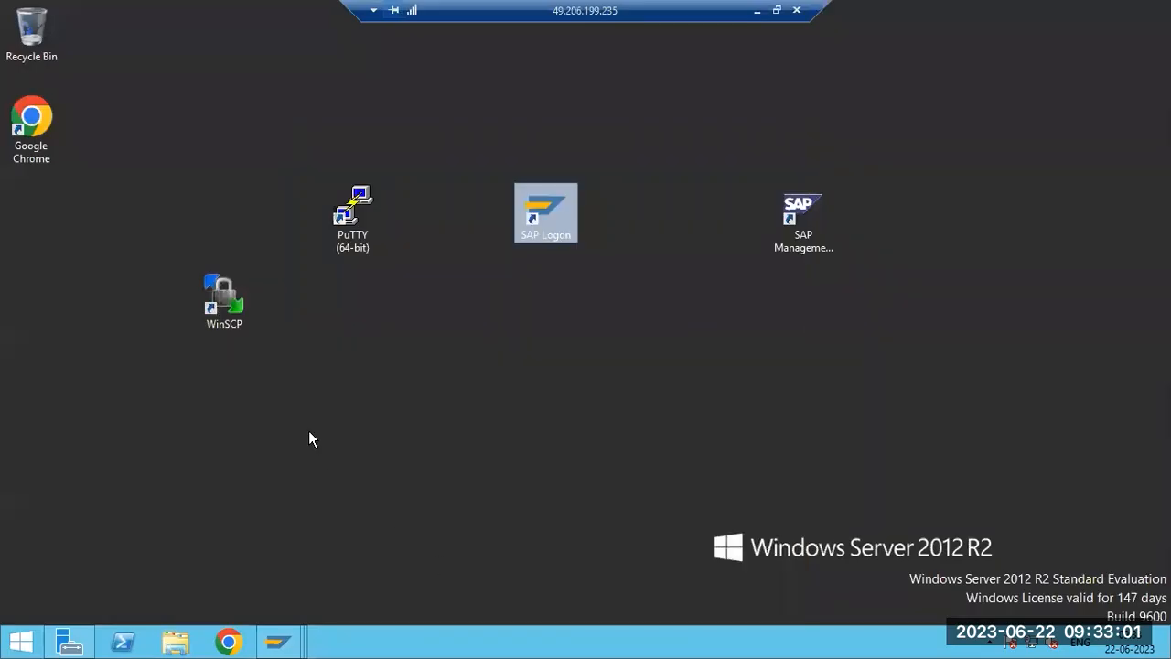
double_click(792, 218)
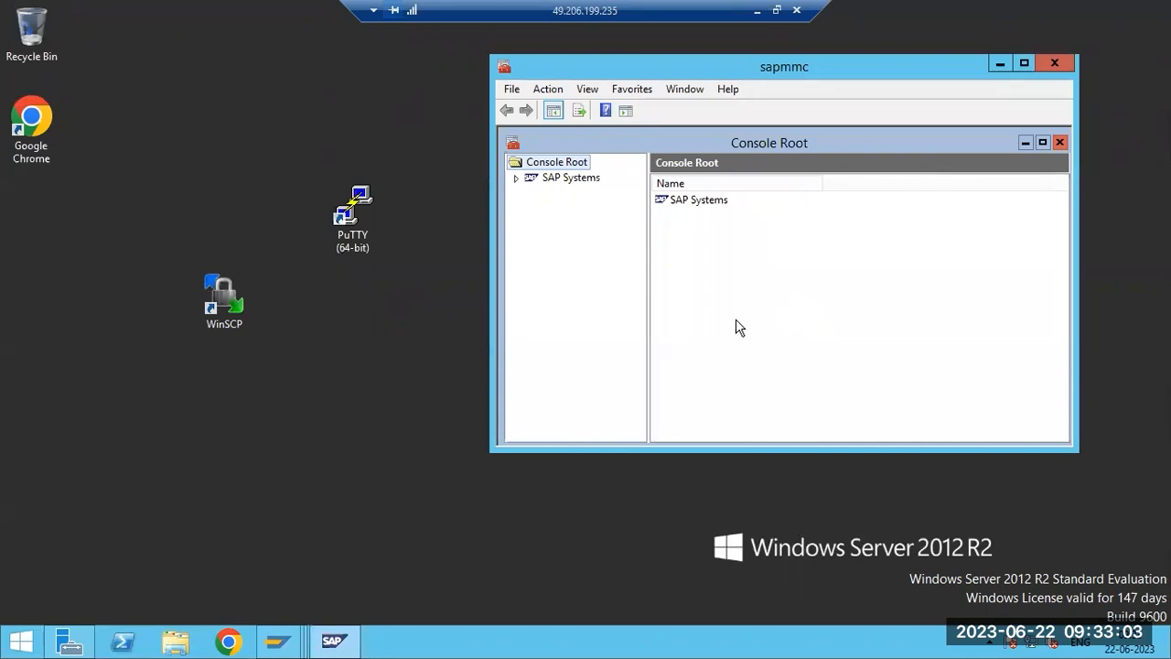
click(278, 641)
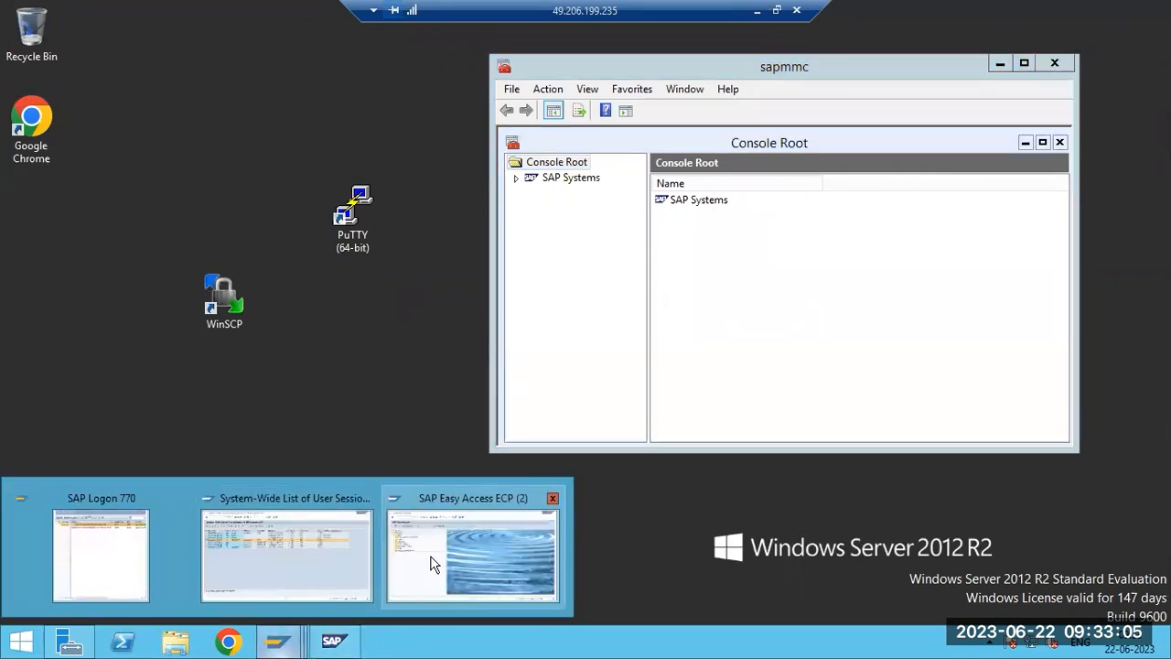
click(322, 552)
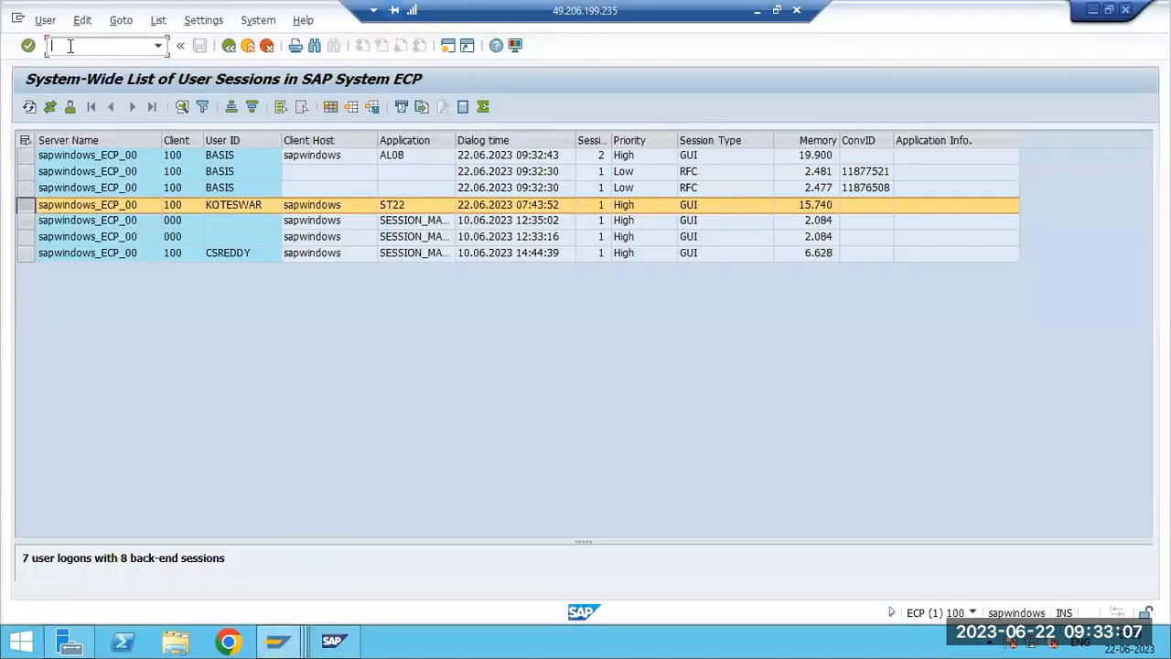
In SM02, create and save a message: 'Hi USERS, We are going to restart the system in 5 mins.' / 'Please save your work'.
text(/nsm02)
key(Return)
click(49, 106)
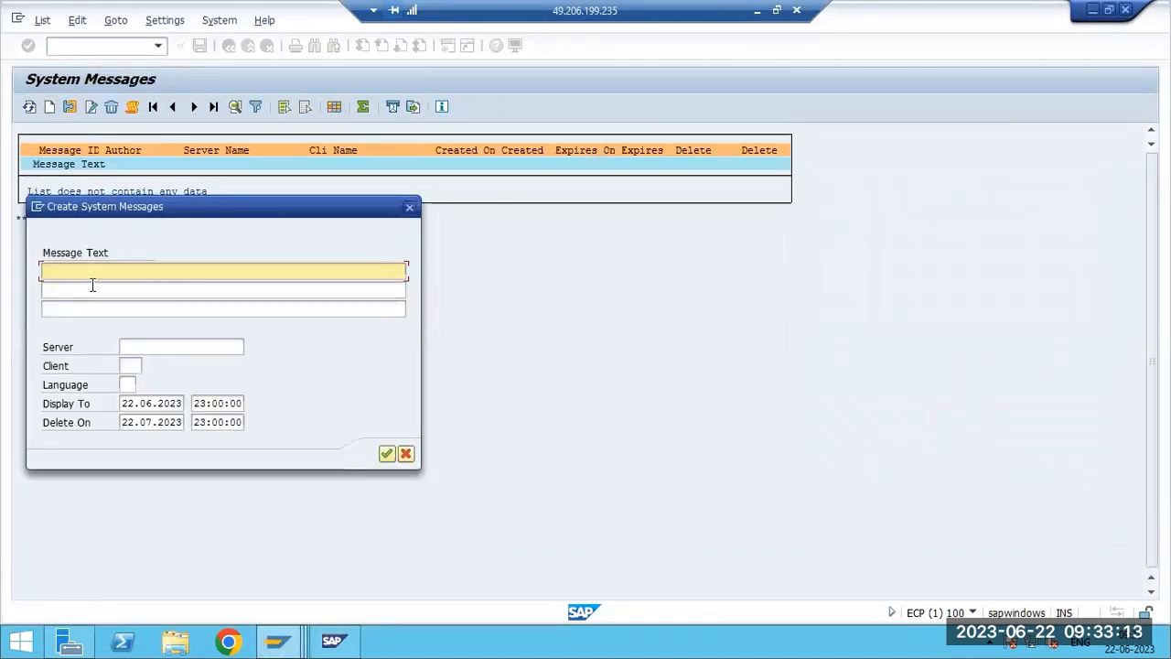
text(Hi)
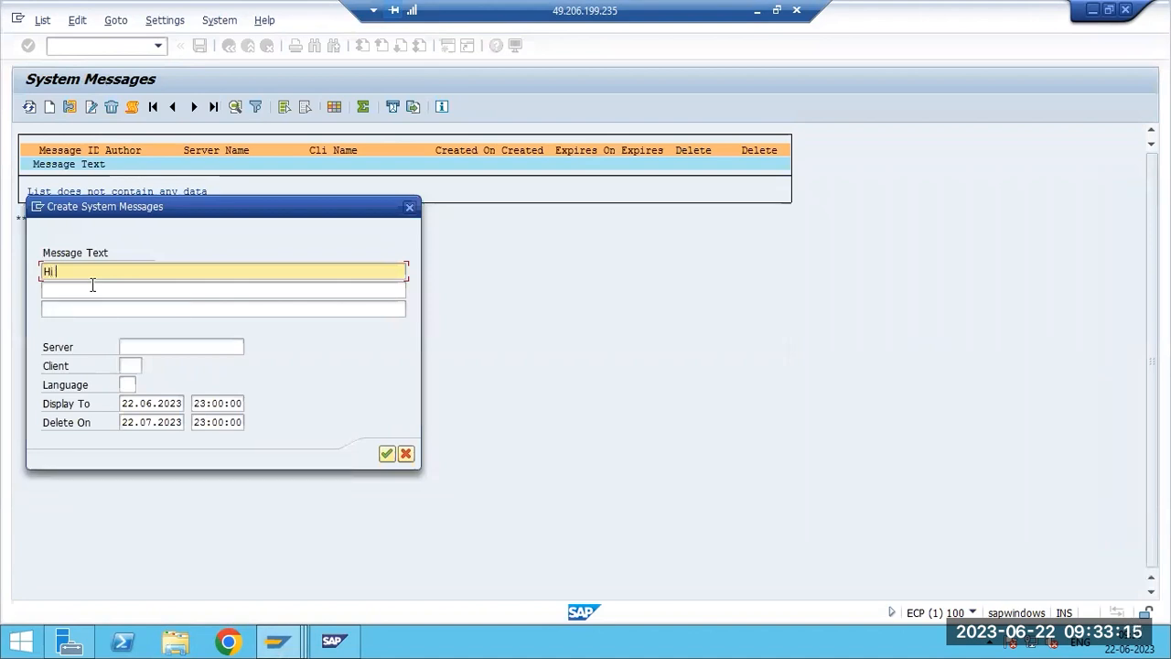
text( USERS, We are going t)
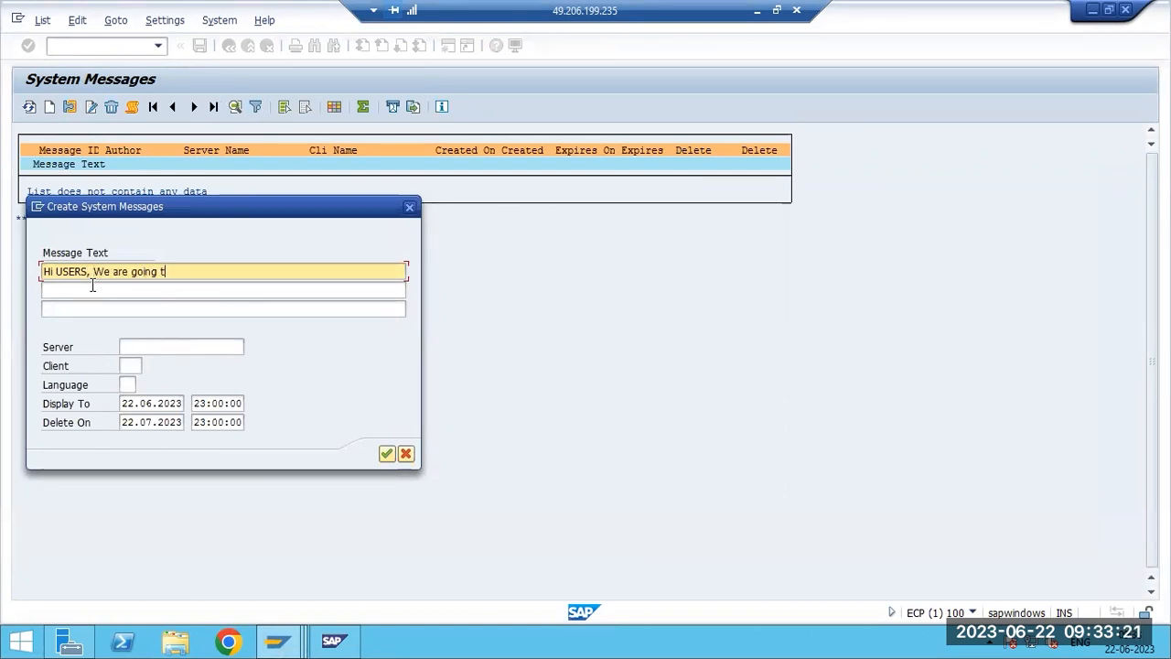
text(o restart the system)
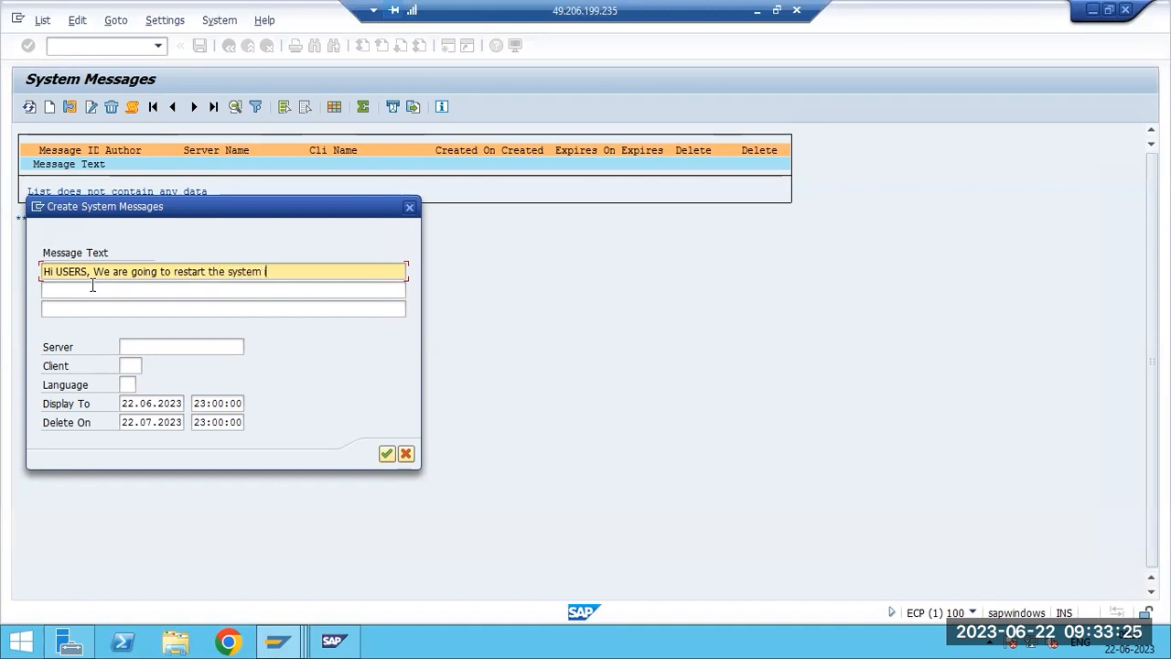
text( in 5 mins.)
key(BackSpace)
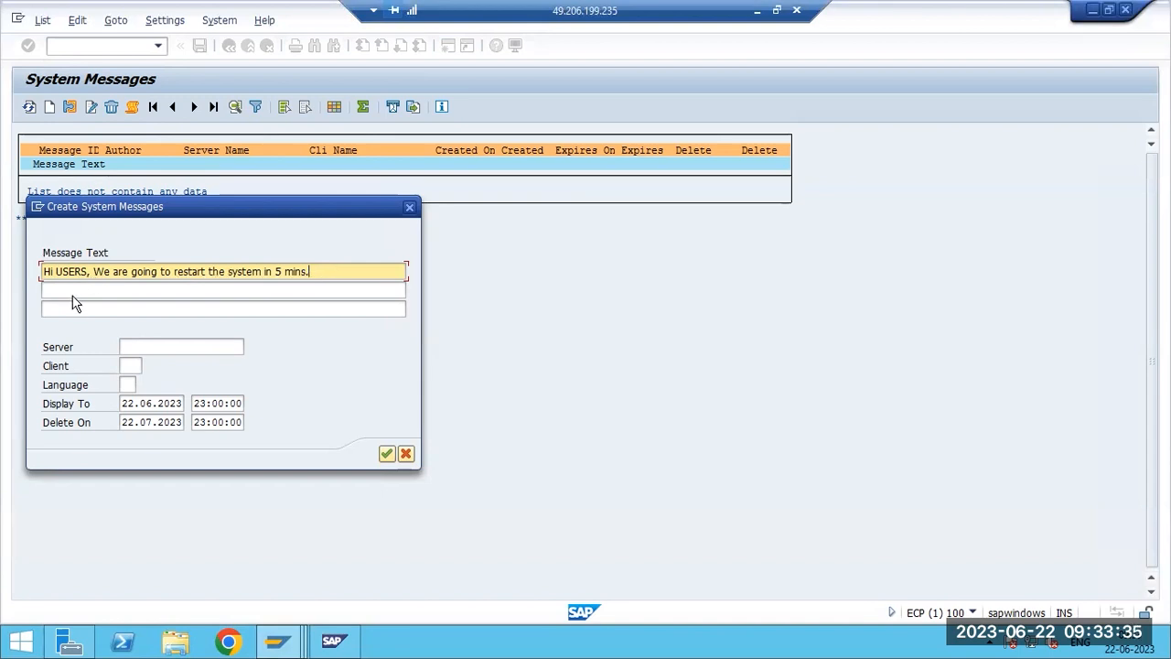
click(70, 287)
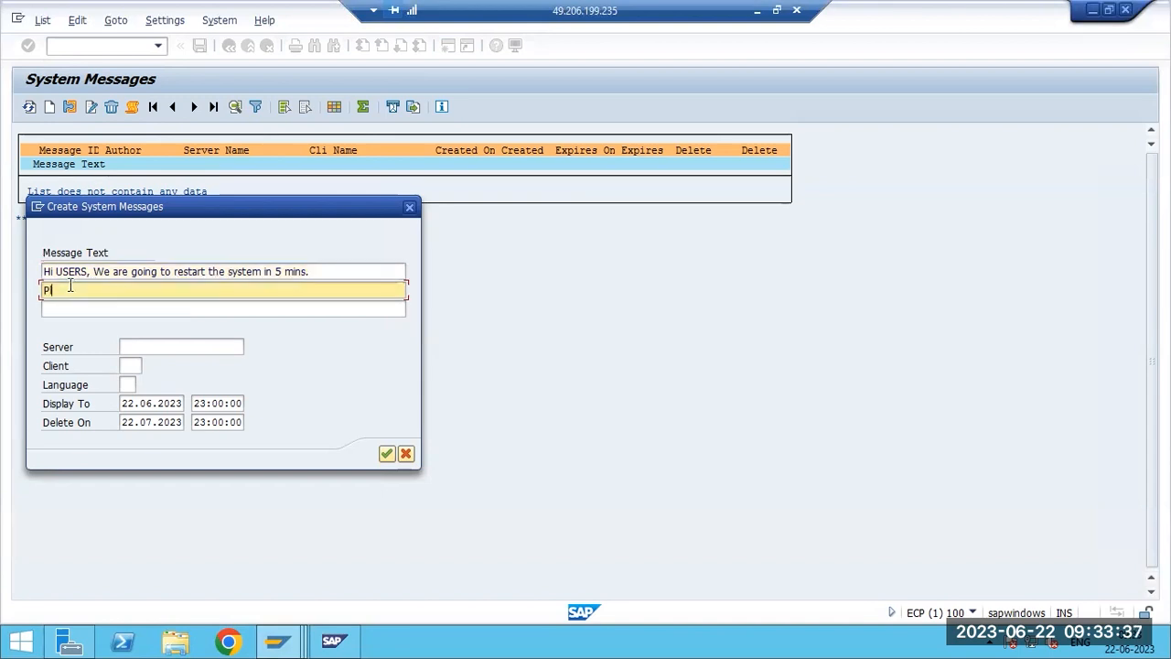
text(Please save your workk)
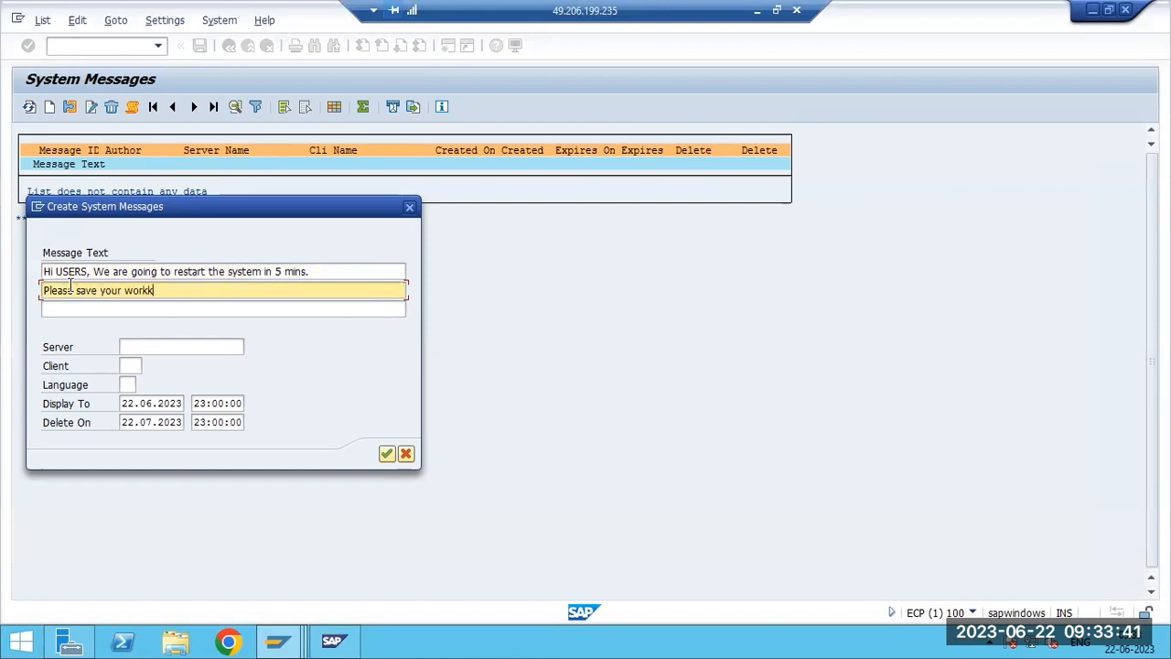
click(386, 454)
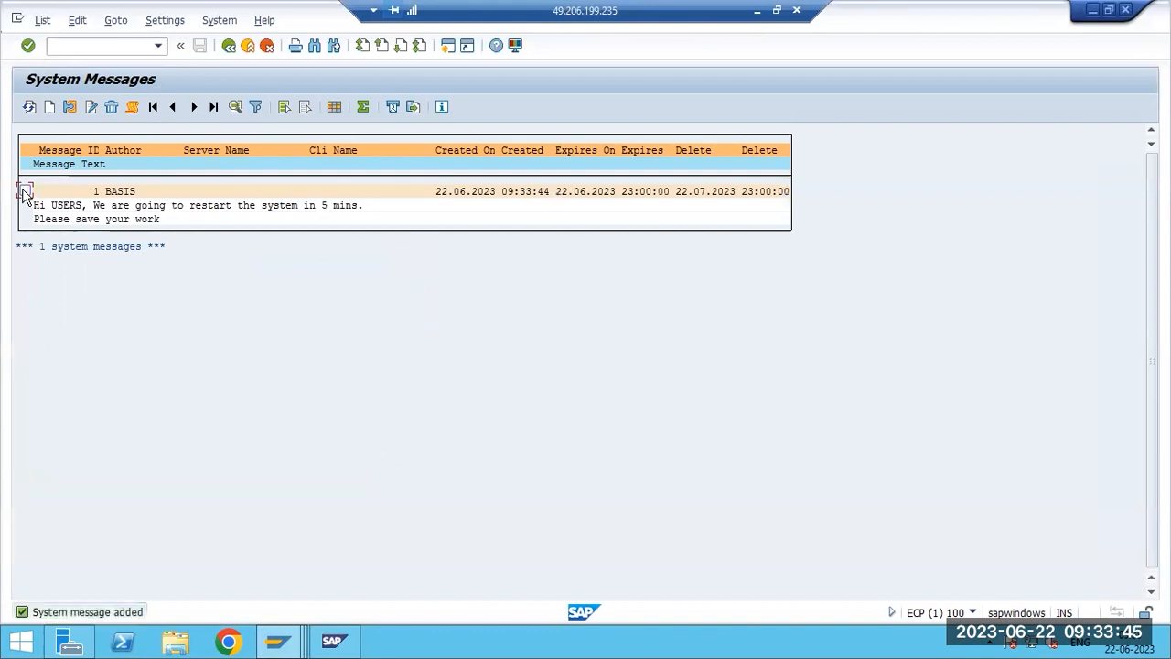
Preview the restart message popup, close its dialogs, and return to SAP Easy Access.
click(69, 106)
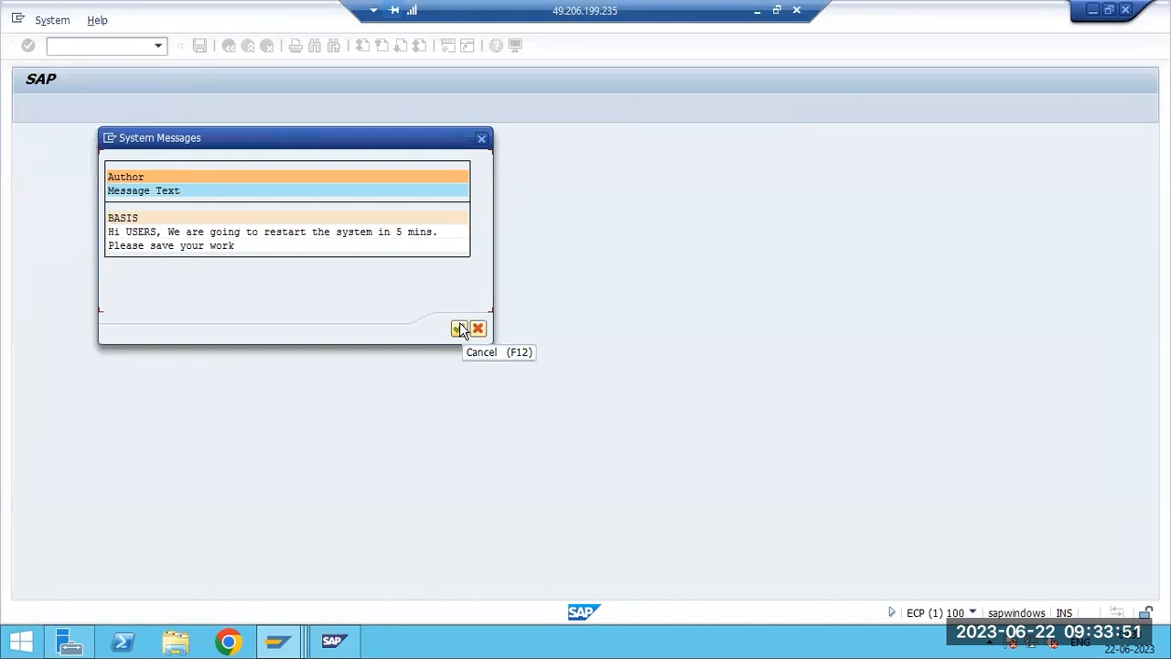
click(460, 330)
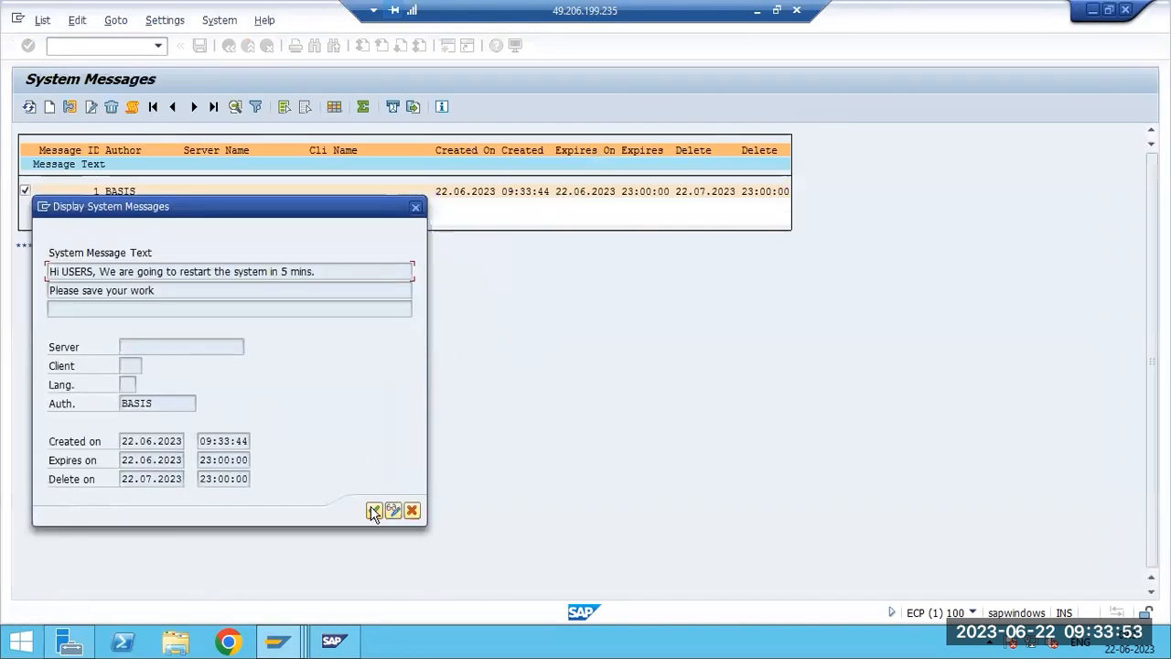
click(374, 437)
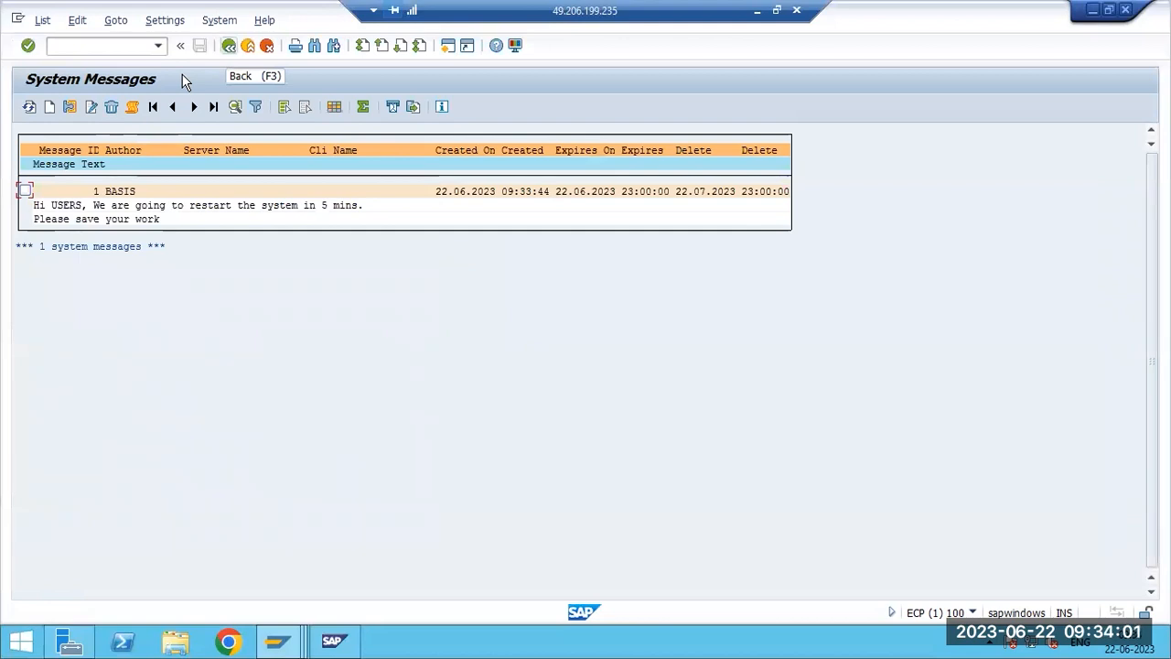
key(F3)
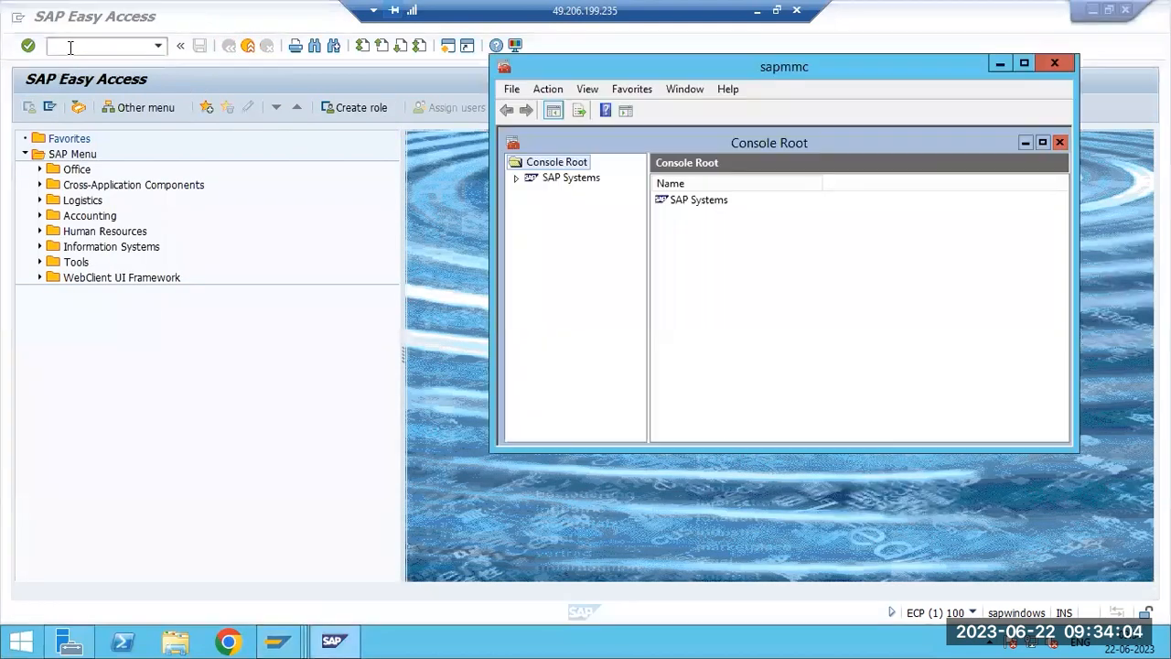
Show ST02 buffer statistics, then bring up the SAP Management Console with SAP Systems expanded.
click(70, 46)
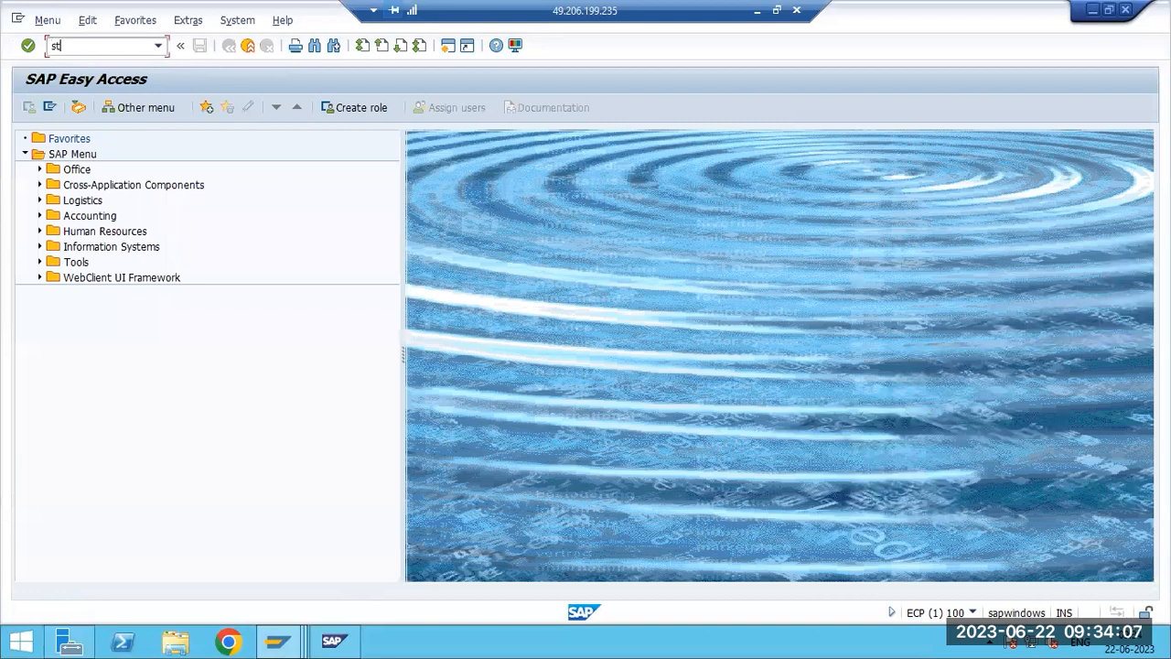
key(Return)
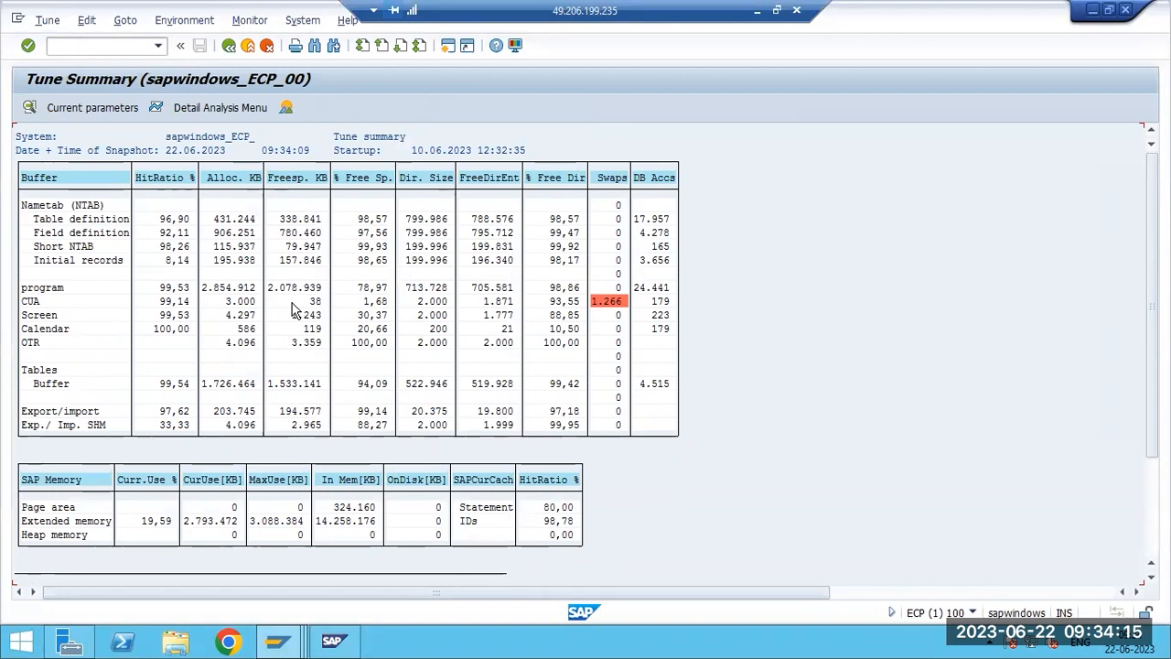
click(333, 641)
click(516, 179)
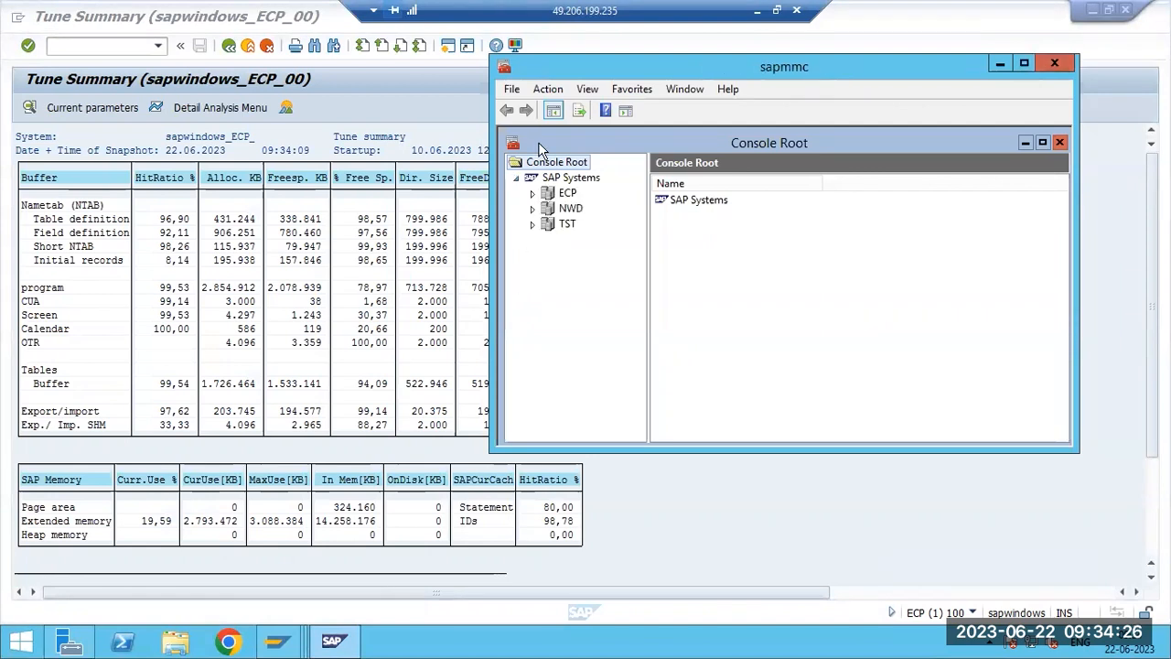
Expand the ECP, NWD and TST systems to browse their sapwindows instances, then collapse TST.
click(532, 224)
click(533, 208)
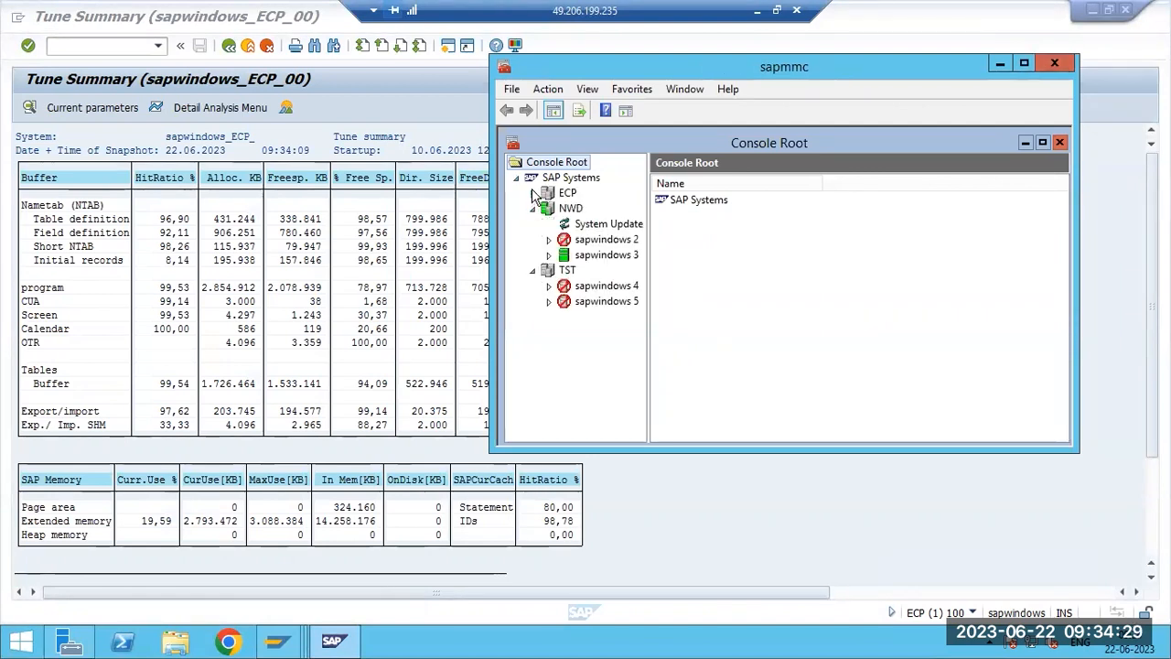
click(533, 193)
click(548, 239)
click(548, 239)
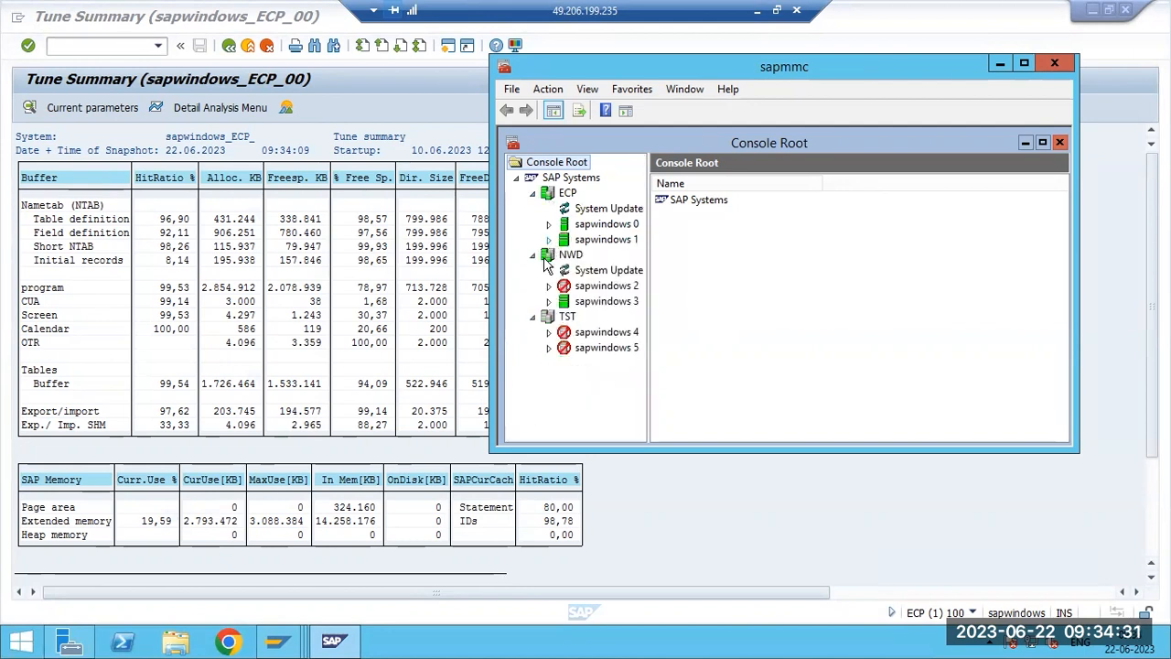
click(549, 349)
click(548, 317)
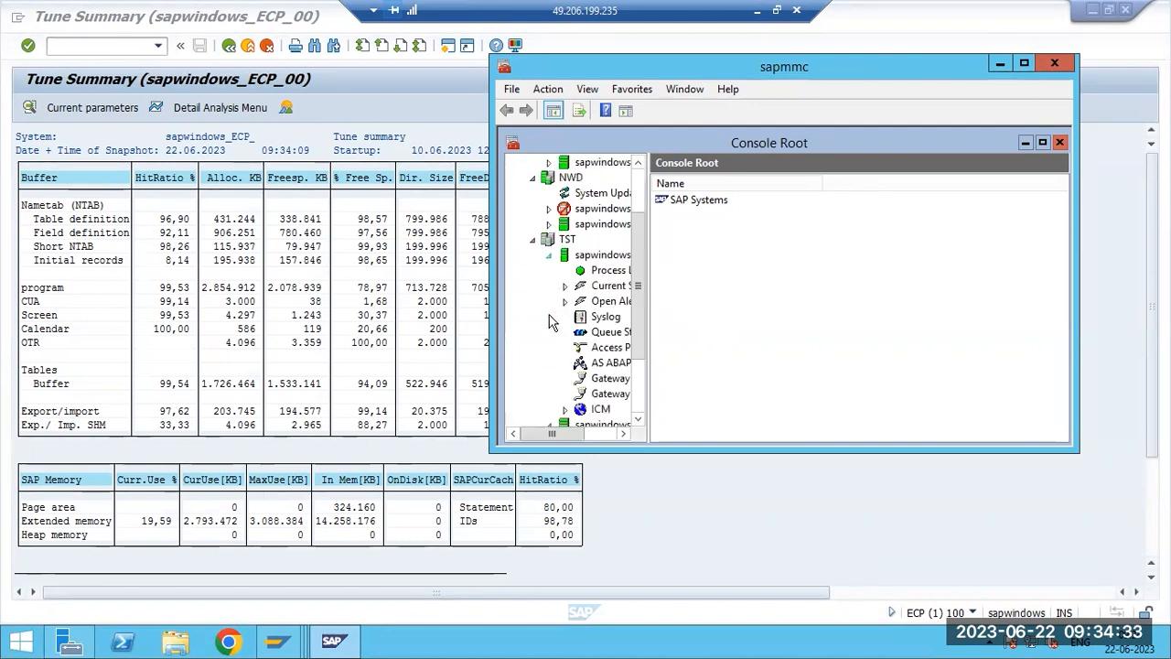
click(533, 253)
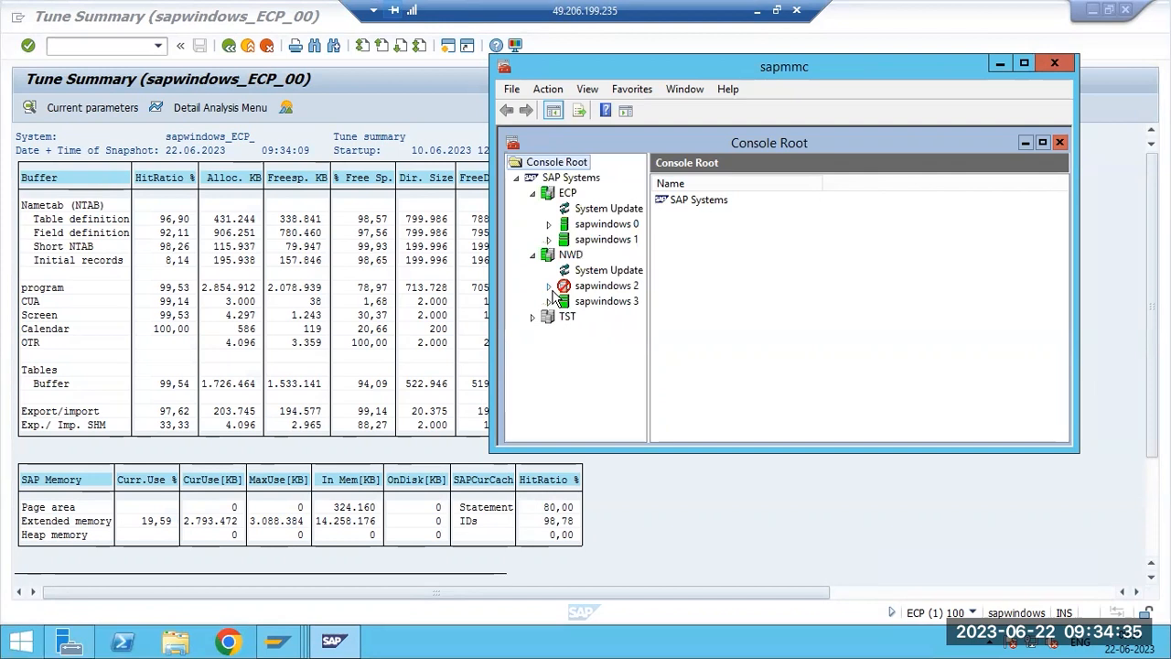
click(549, 286)
click(552, 256)
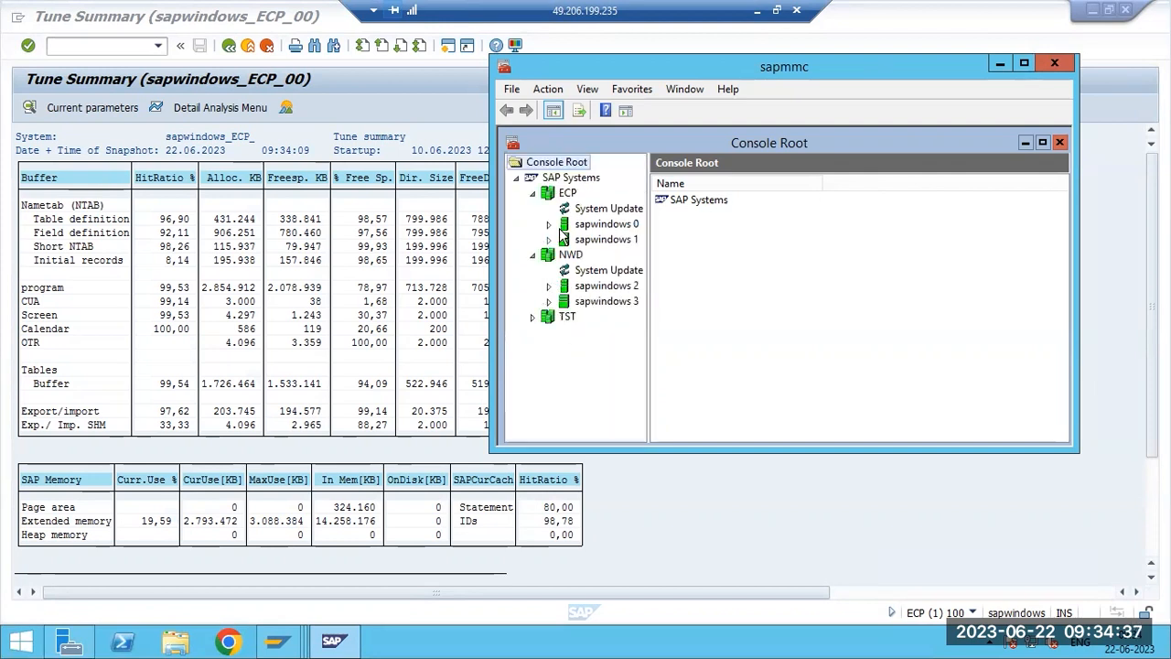
Restart ECP instance sapwindows 0, confirming and authenticating with the admin password.
click(567, 228)
right_click(568, 231)
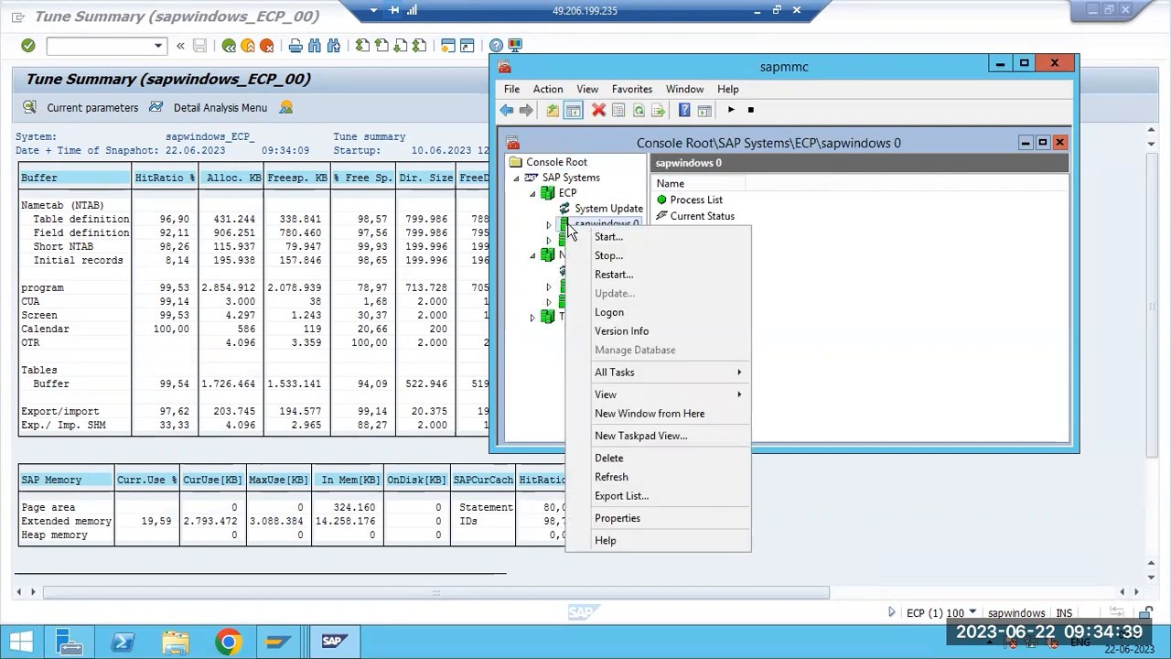
click(593, 269)
click(704, 423)
click(717, 274)
text(*******)
key(Return)
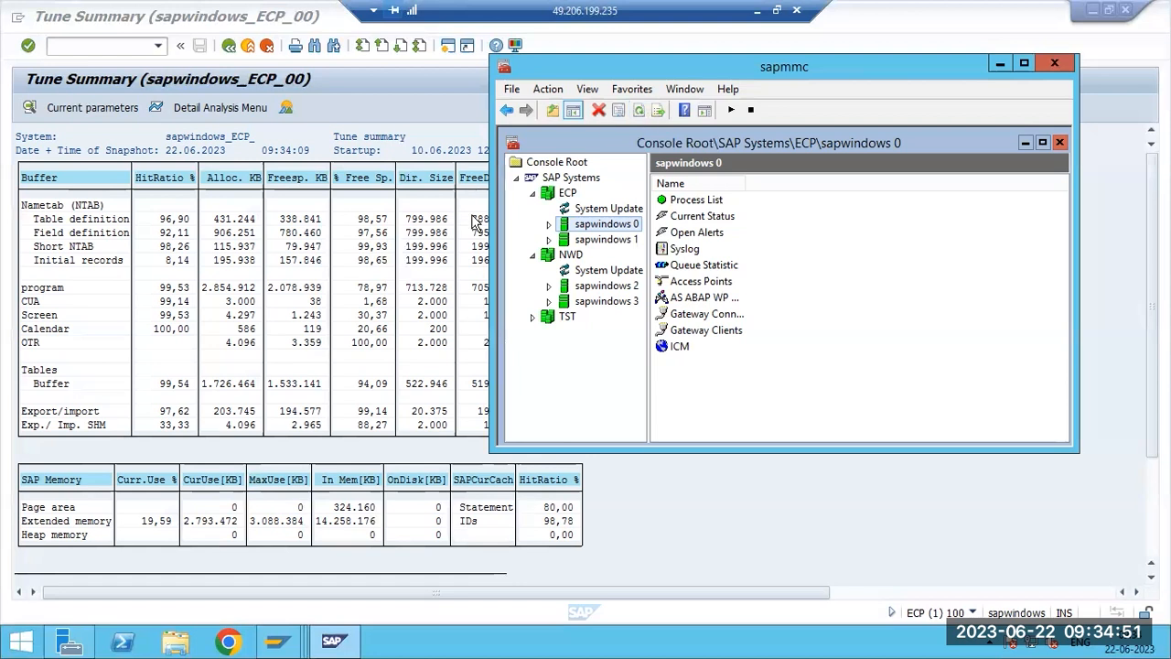
Open the sapwindows 0 process list, refresh it during shutdown, and dismiss the SAP GUI error.
click(430, 301)
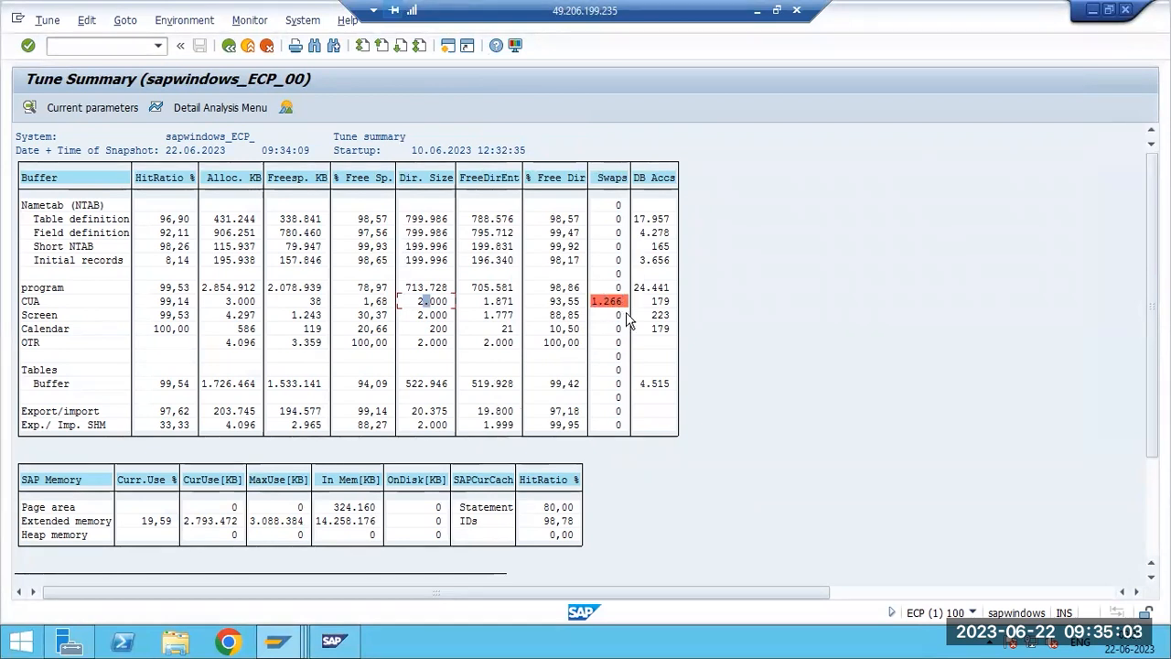
click(300, 645)
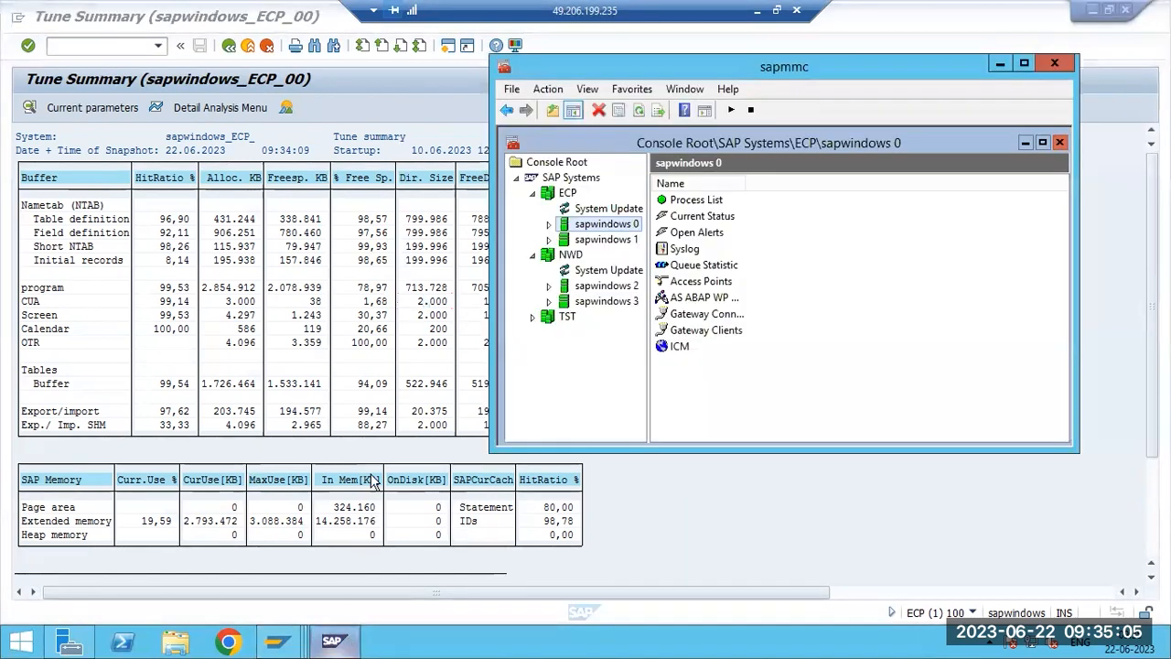
click(637, 112)
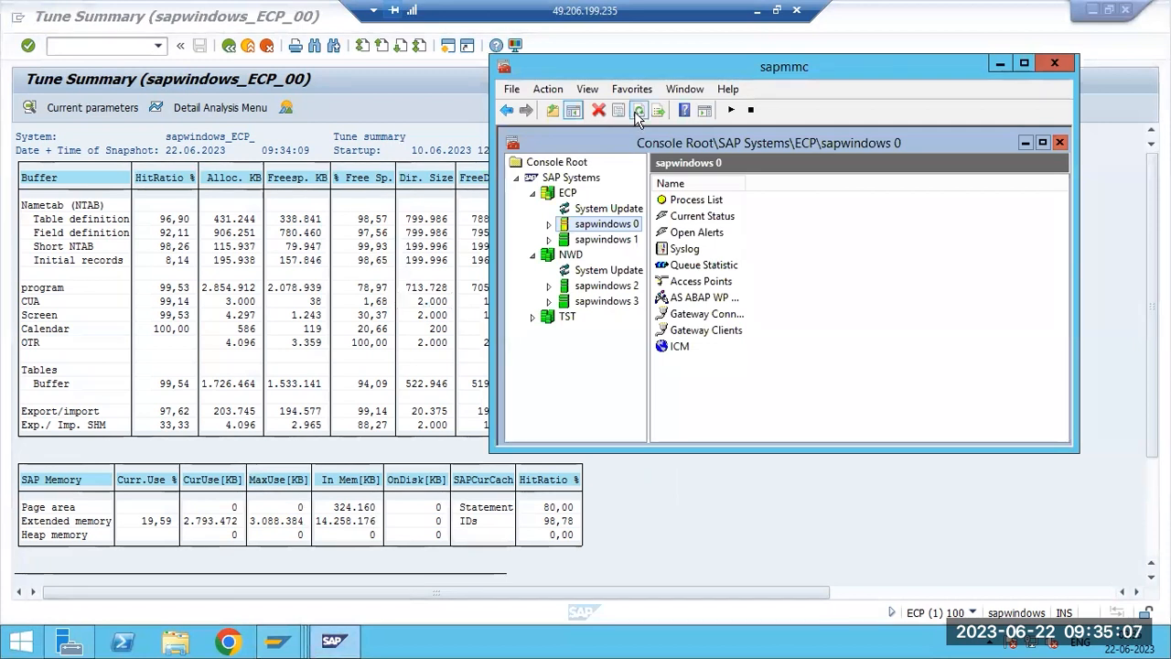
click(549, 224)
click(595, 240)
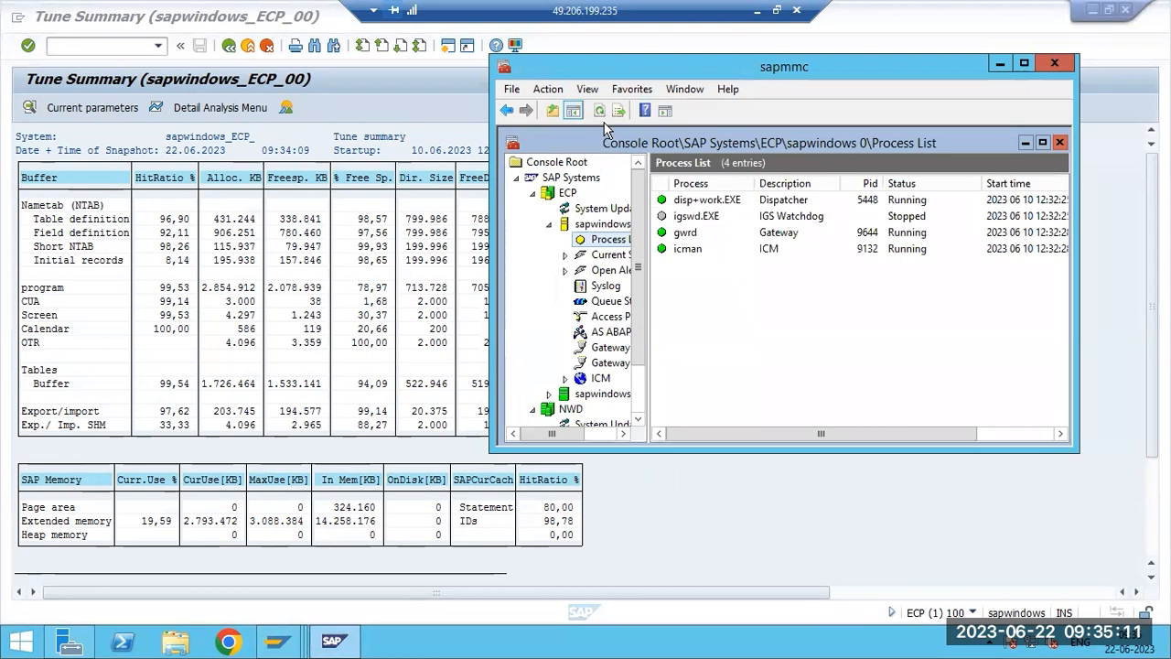
click(598, 112)
click(598, 114)
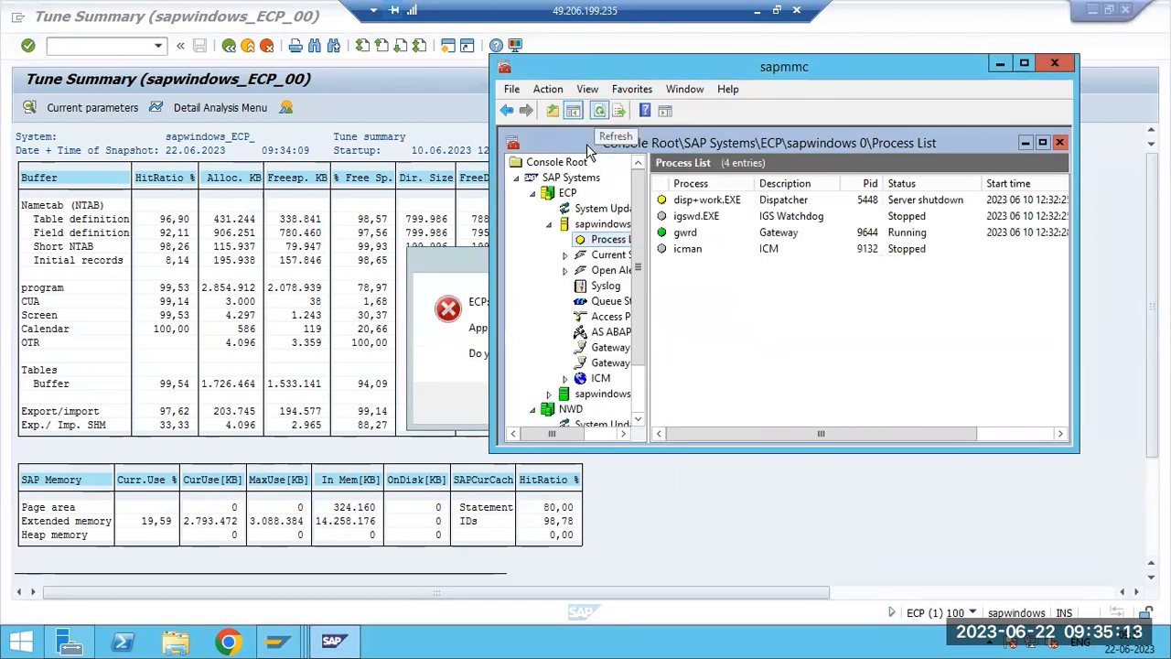
click(430, 302)
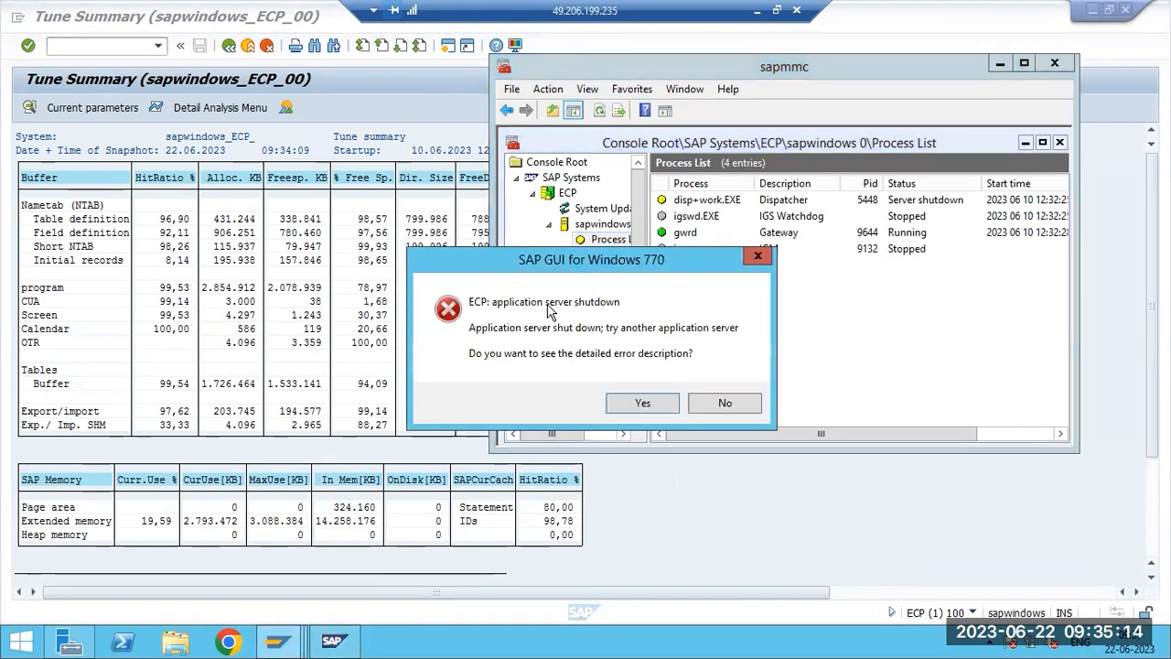
click(735, 402)
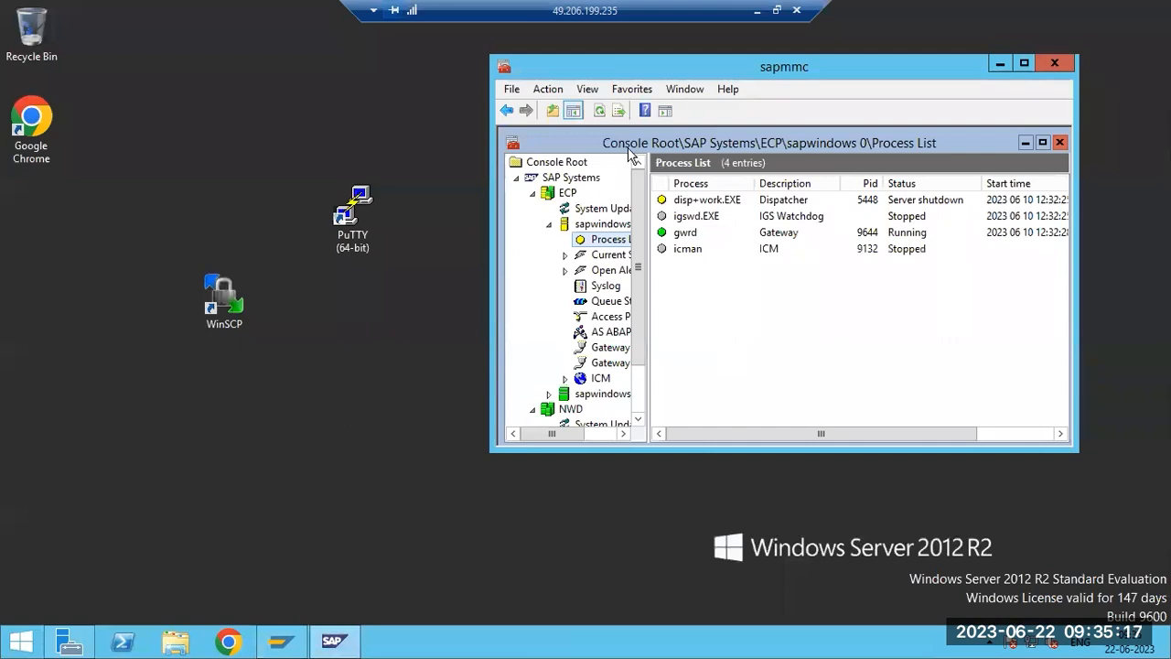
Refresh the sapwindows 0 process list repeatedly to track the instance restart.
click(599, 111)
click(598, 111)
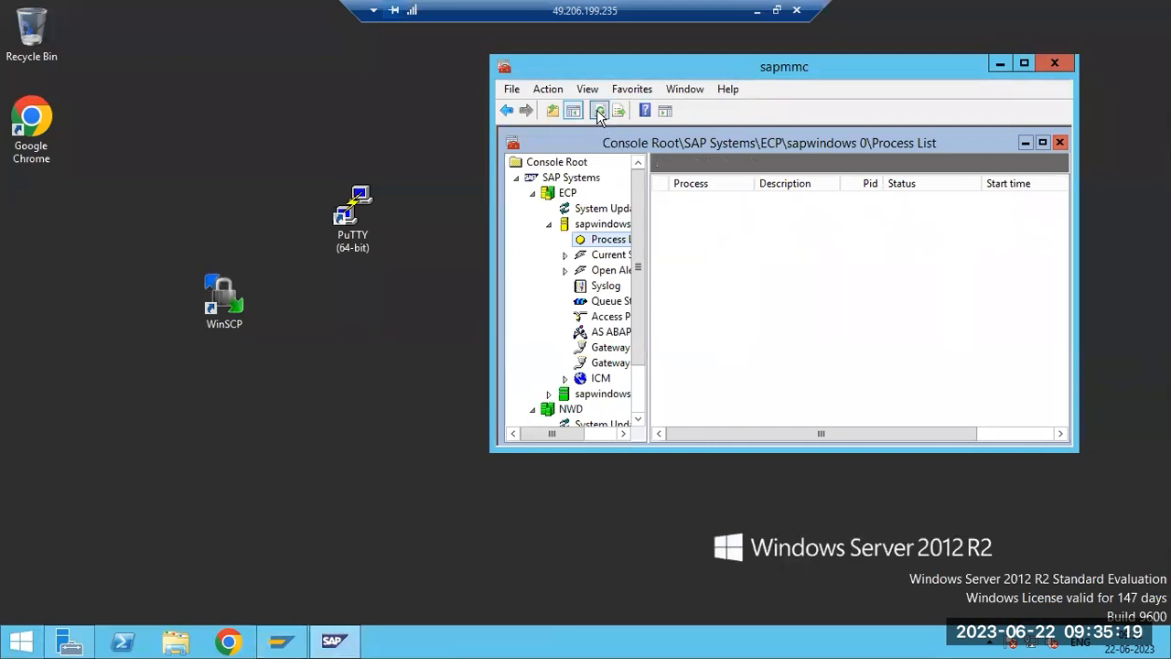
click(598, 111)
click(595, 113)
click(595, 113)
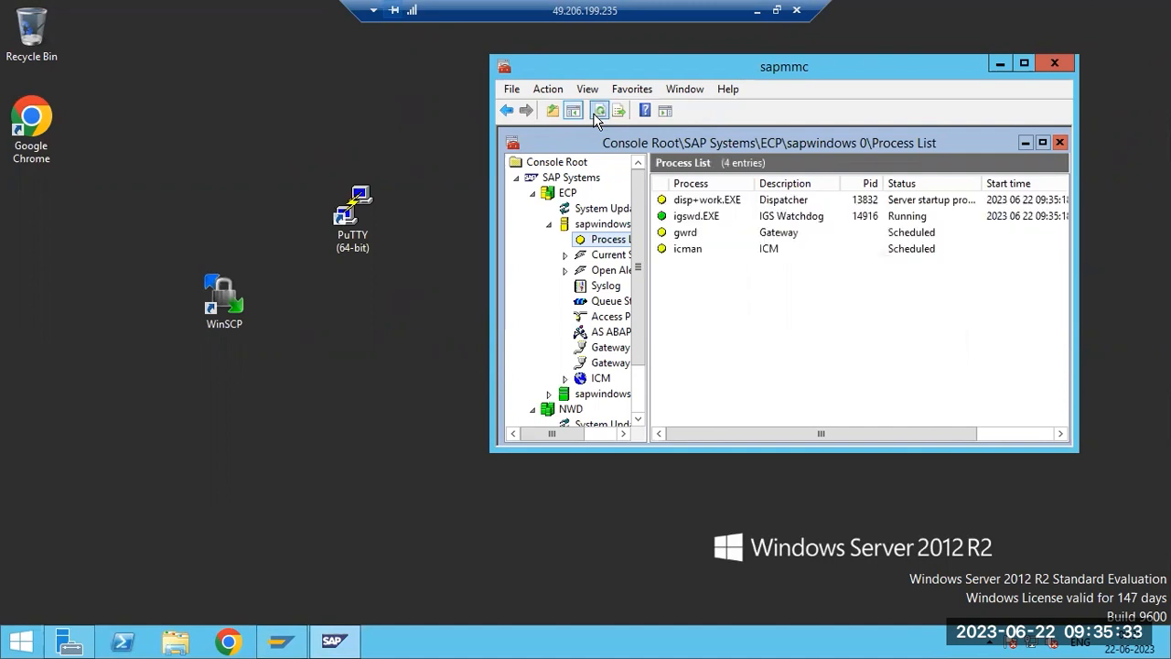
scroll(638, 384, down, 1)
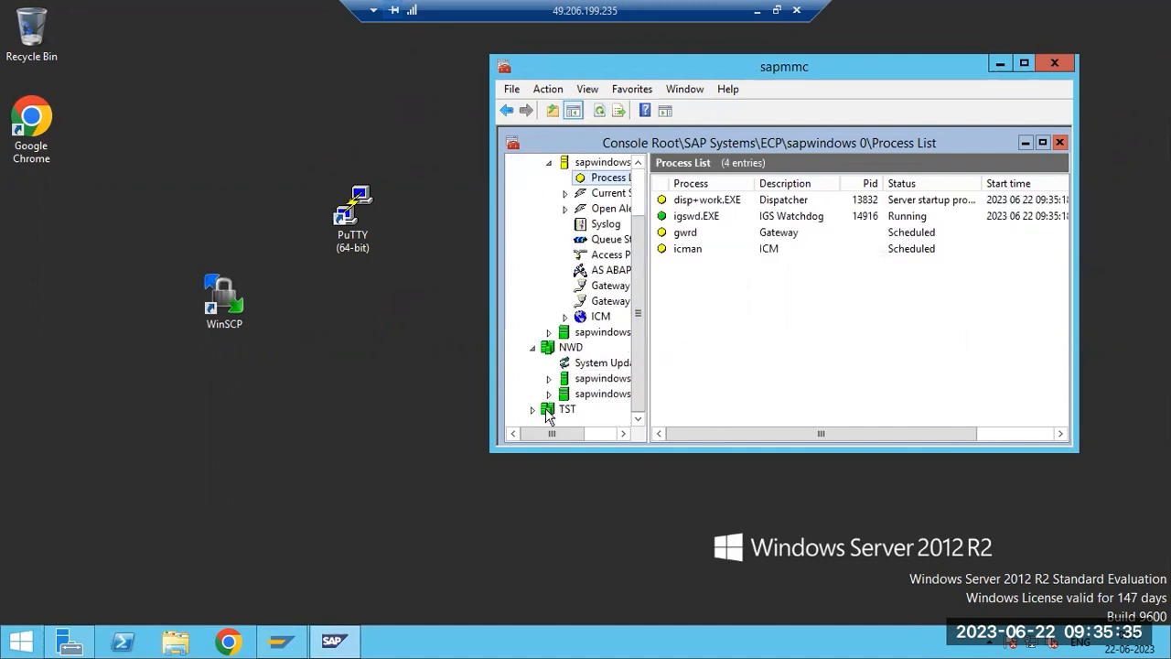
scroll(531, 410, down, 1)
Browse sapwindows 4's Access Points and WP Table, then show ECP sapwindows 0's AS ABAP WP Table.
click(548, 395)
click(609, 350)
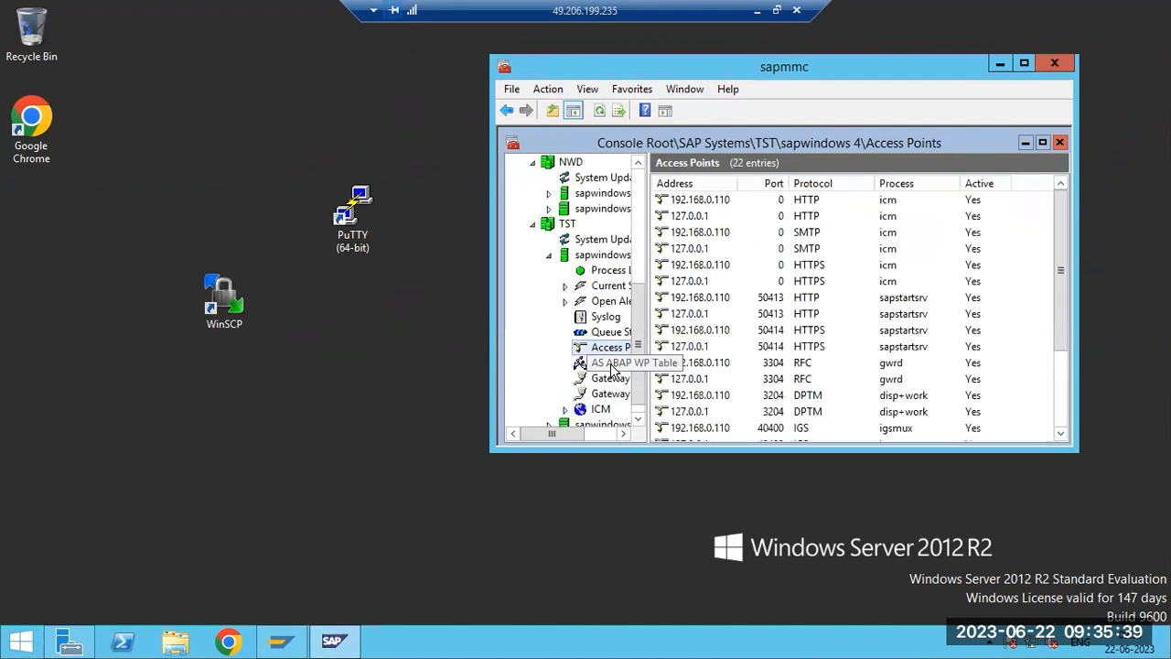
click(610, 368)
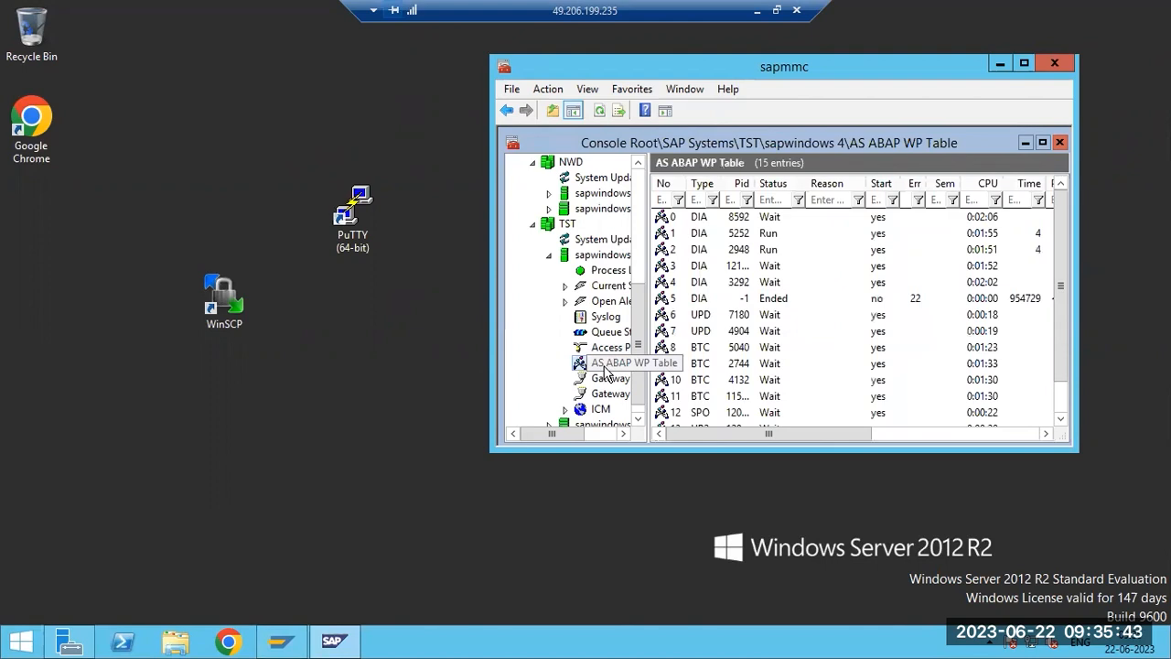
click(638, 227)
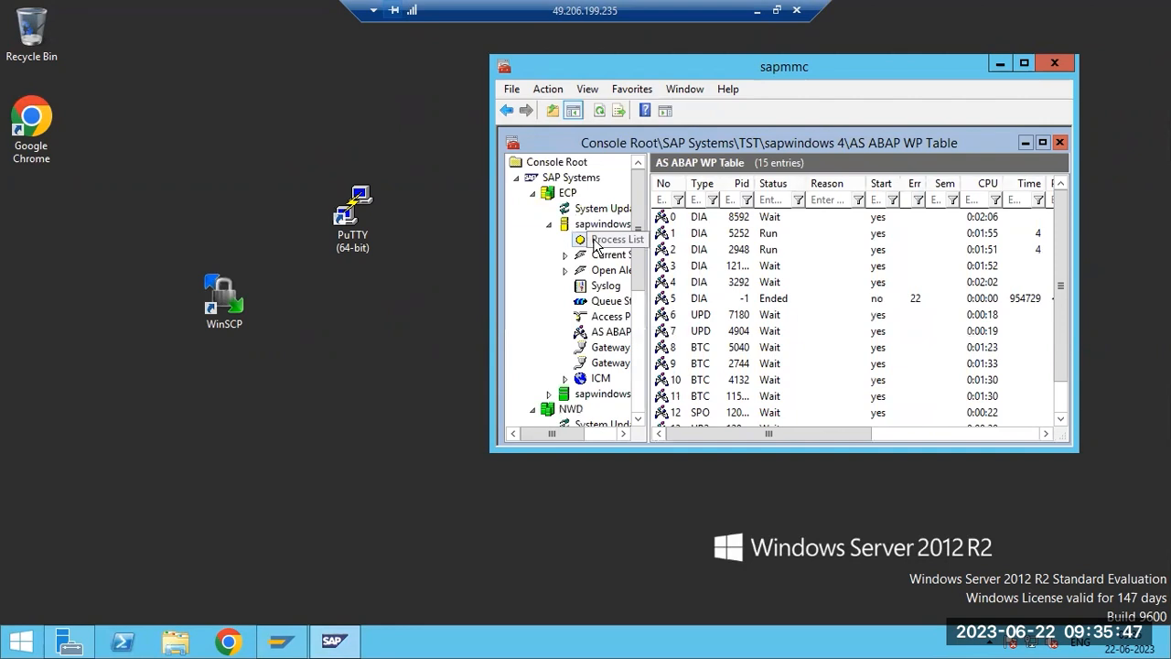
mouse_move(280, 645)
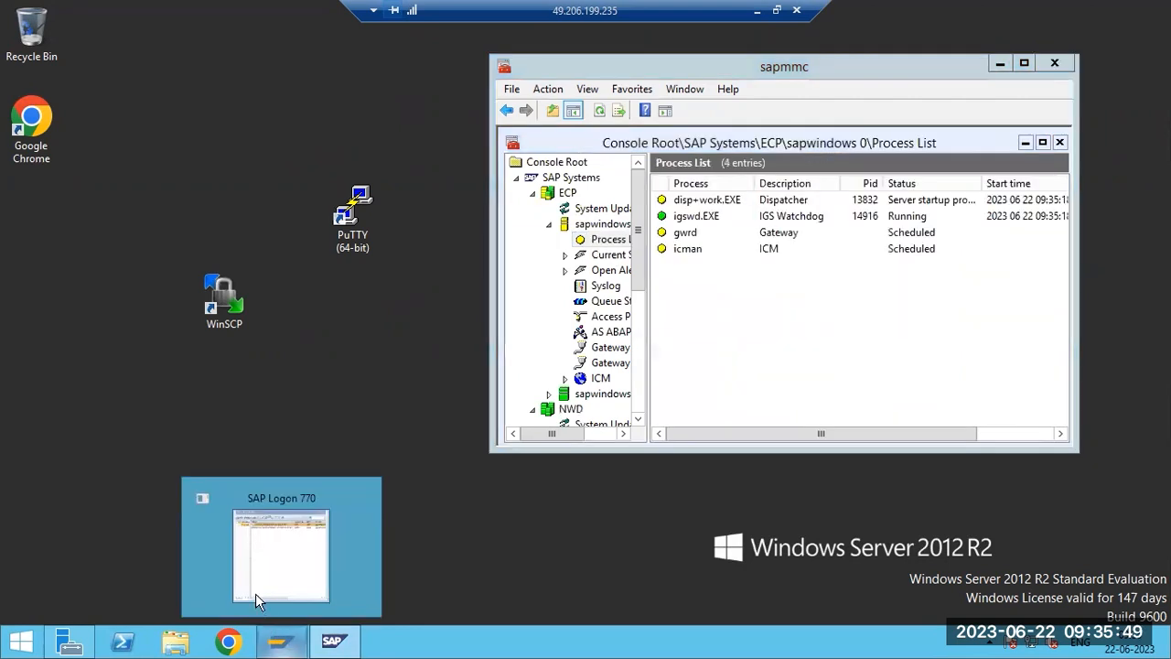
click(611, 332)
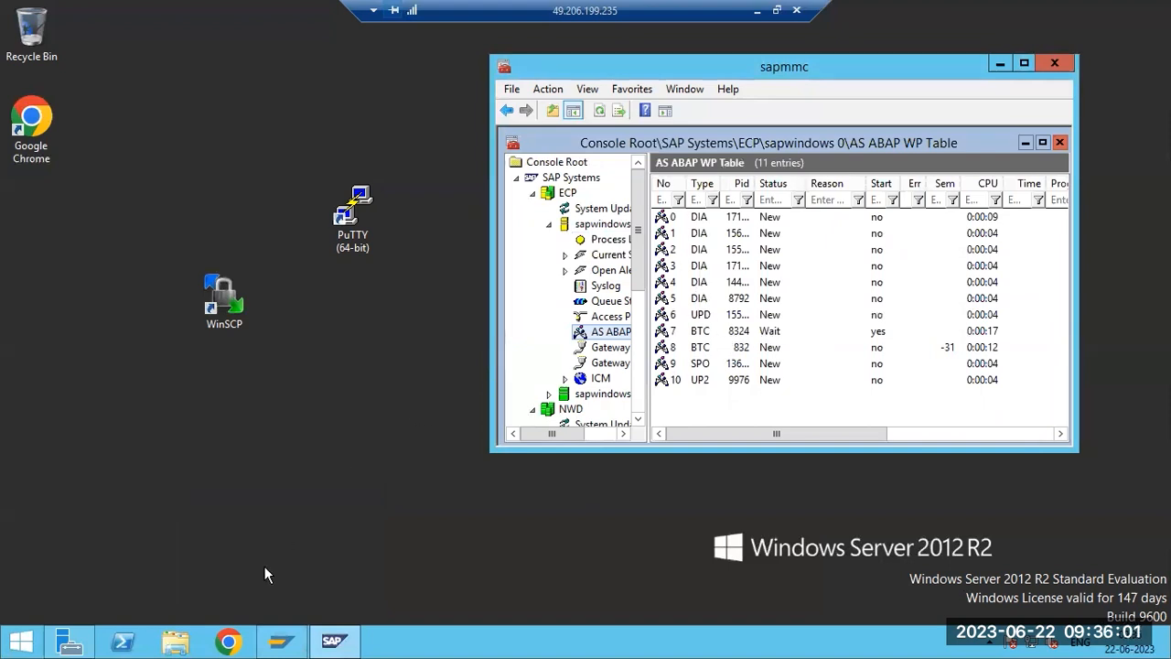
Log on to client 100 via the ECC entry in SAP Logon, entering user name and password.
click(291, 645)
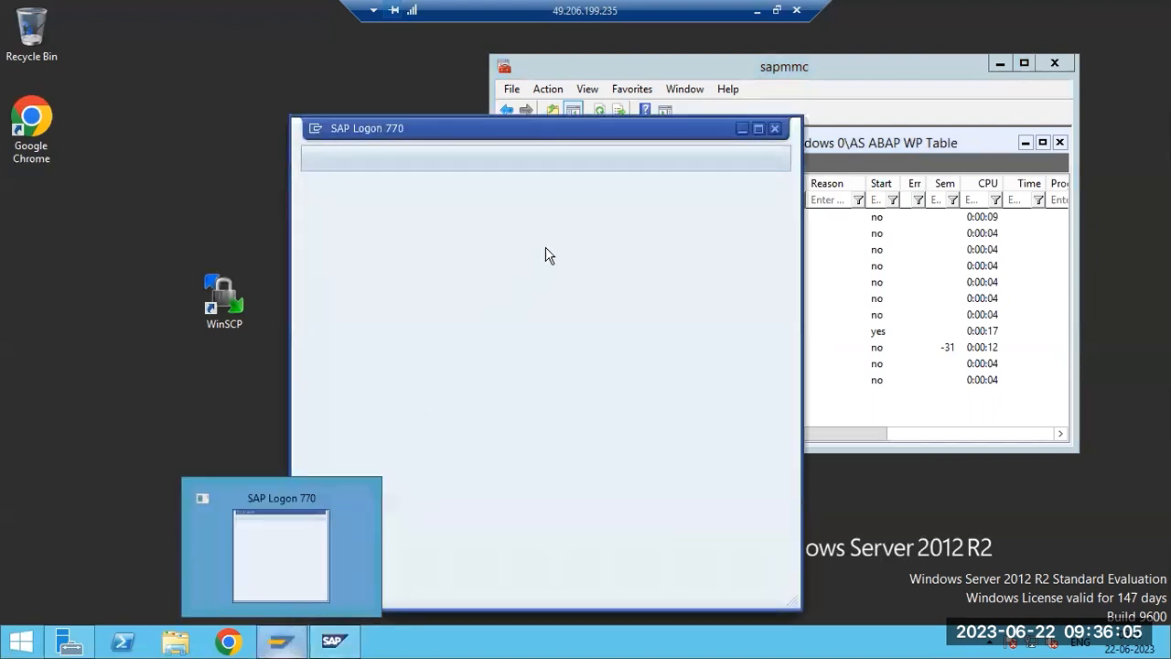
double_click(485, 196)
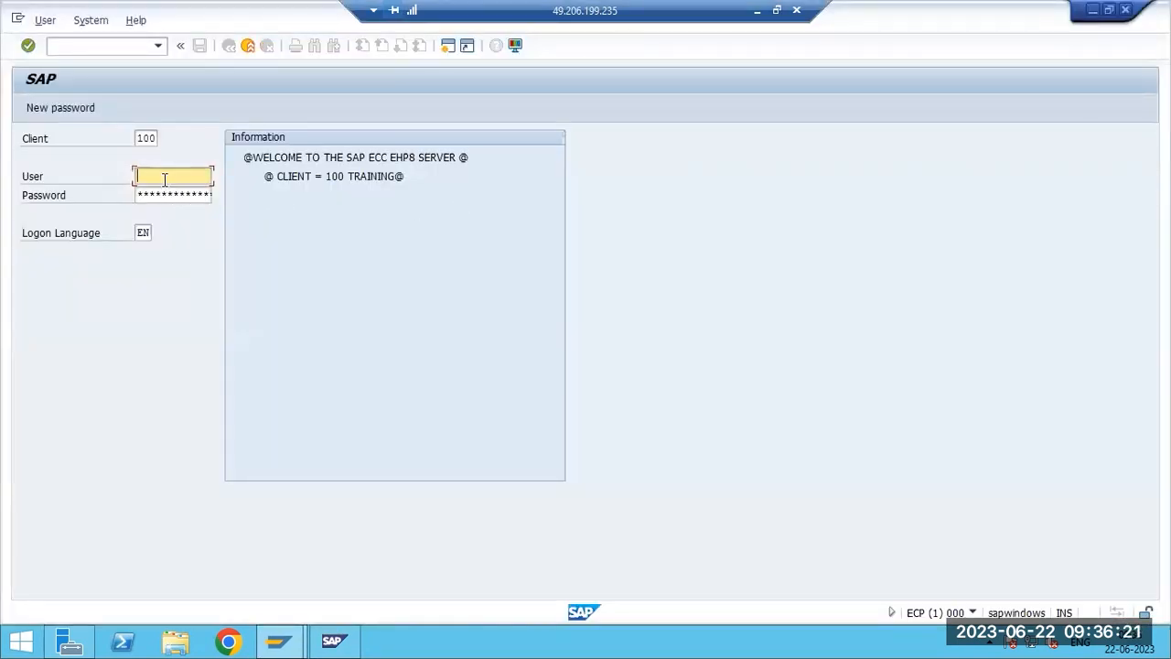
text(basis)
key(Tab)
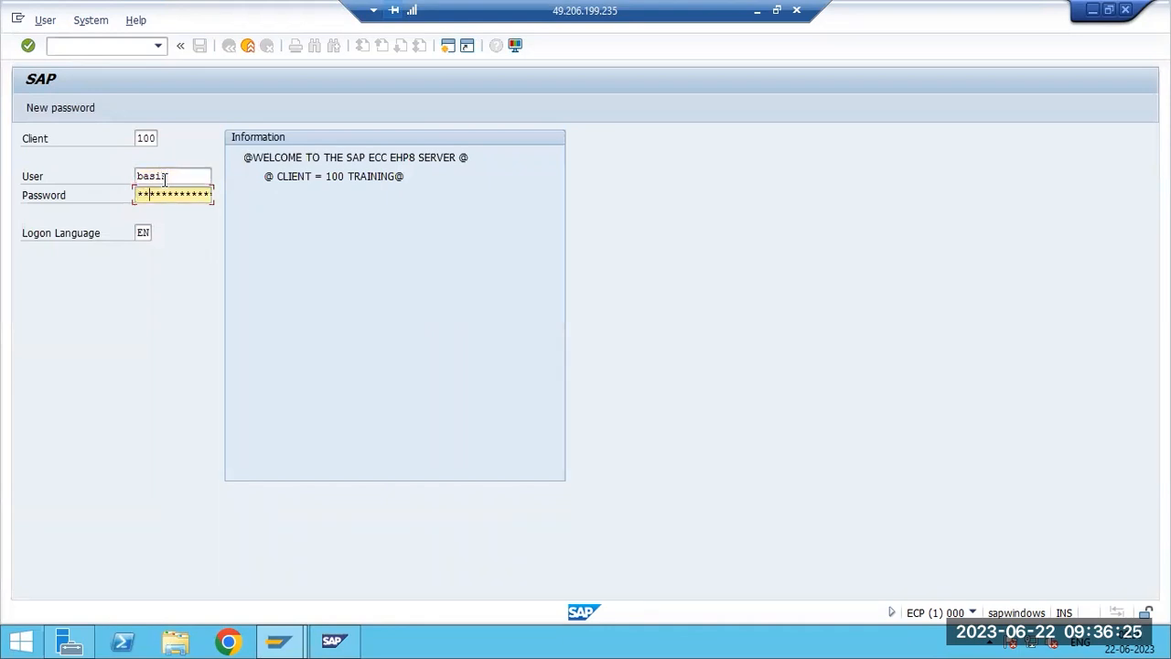
key(Return)
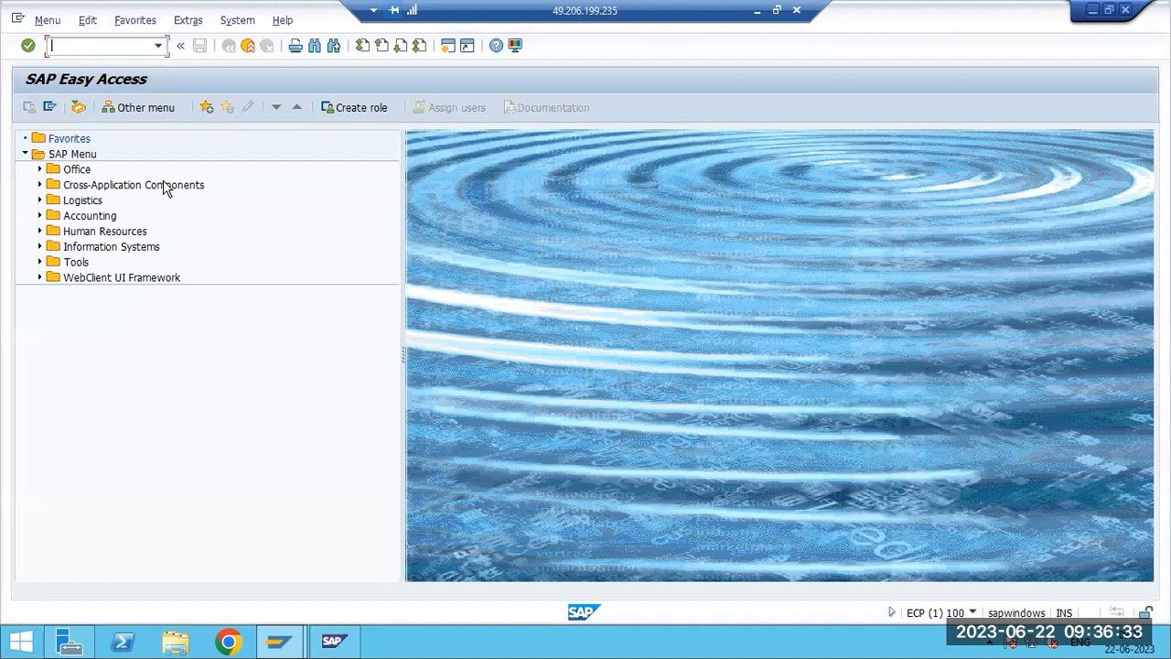
text(st02)
key(Return)
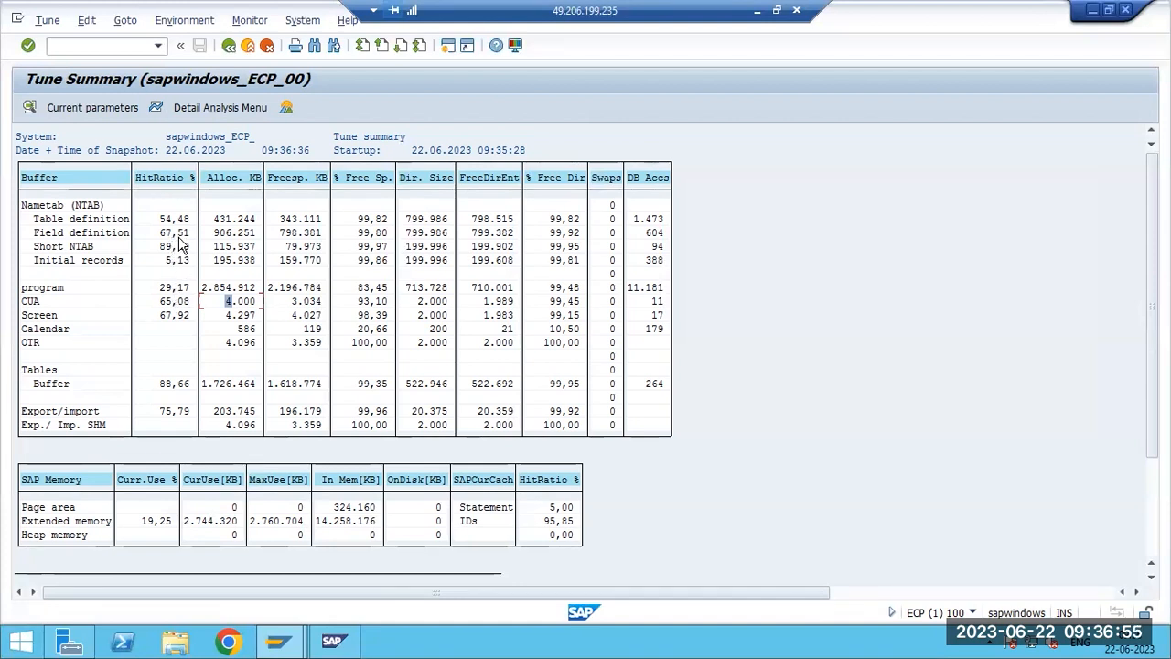
click(161, 331)
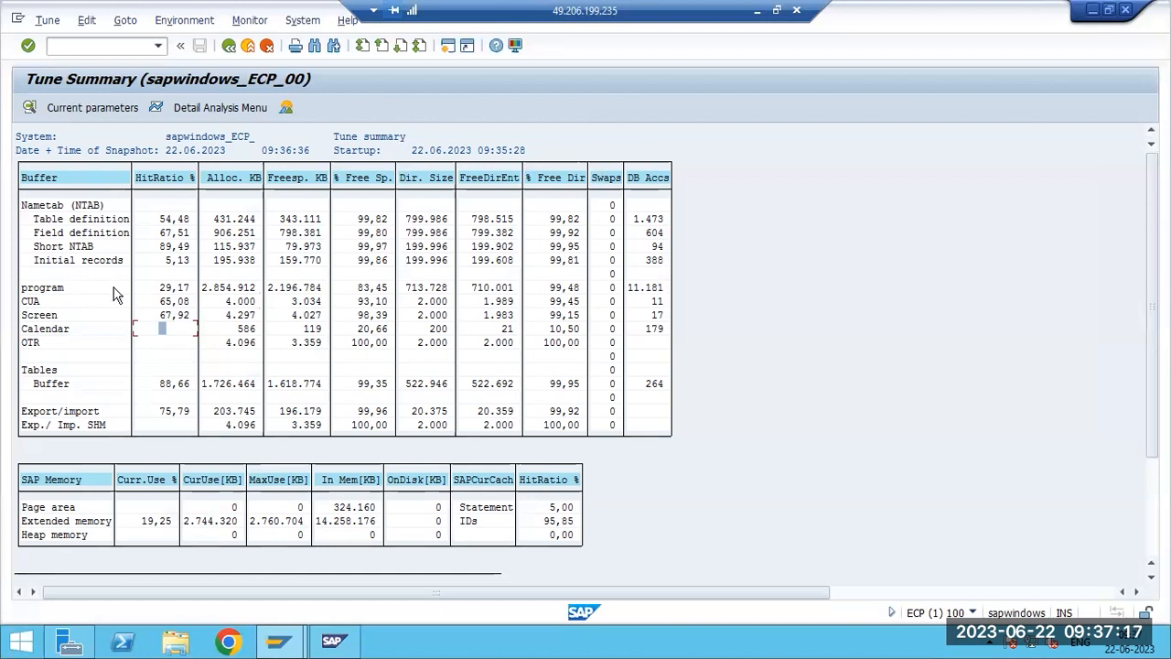
click(167, 289)
click(171, 303)
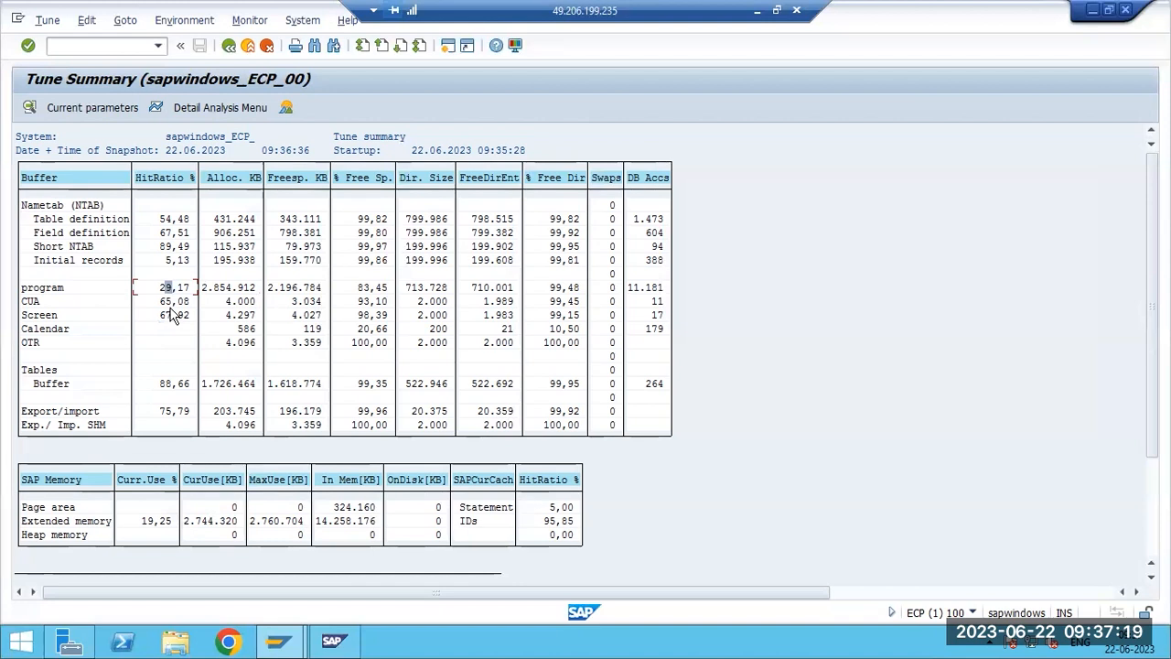
click(173, 316)
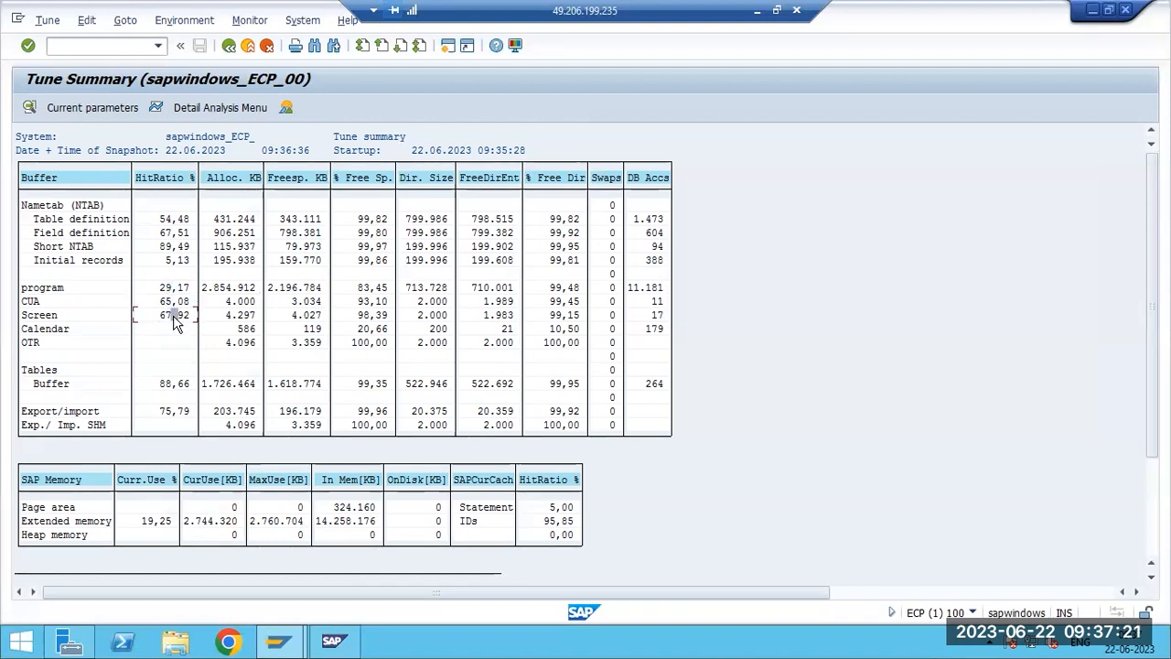
click(229, 44)
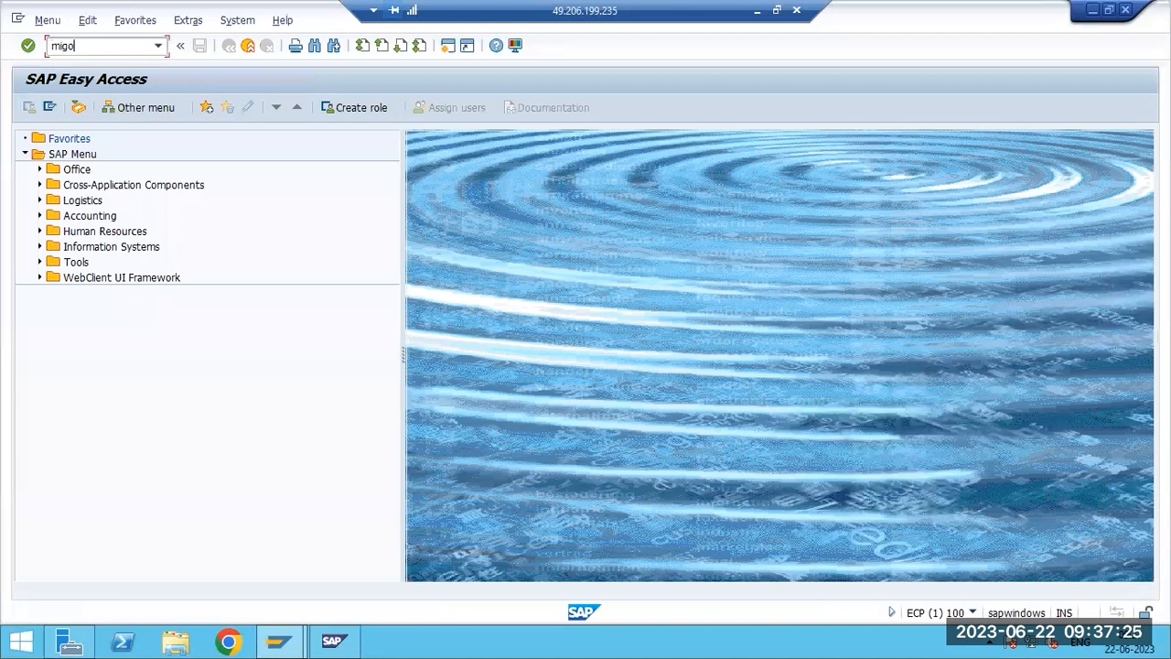
Load MIGO, go back, then rerun ST02 for the 09:37:45 Tune Summary snapshot.
text(migo)
key(Return)
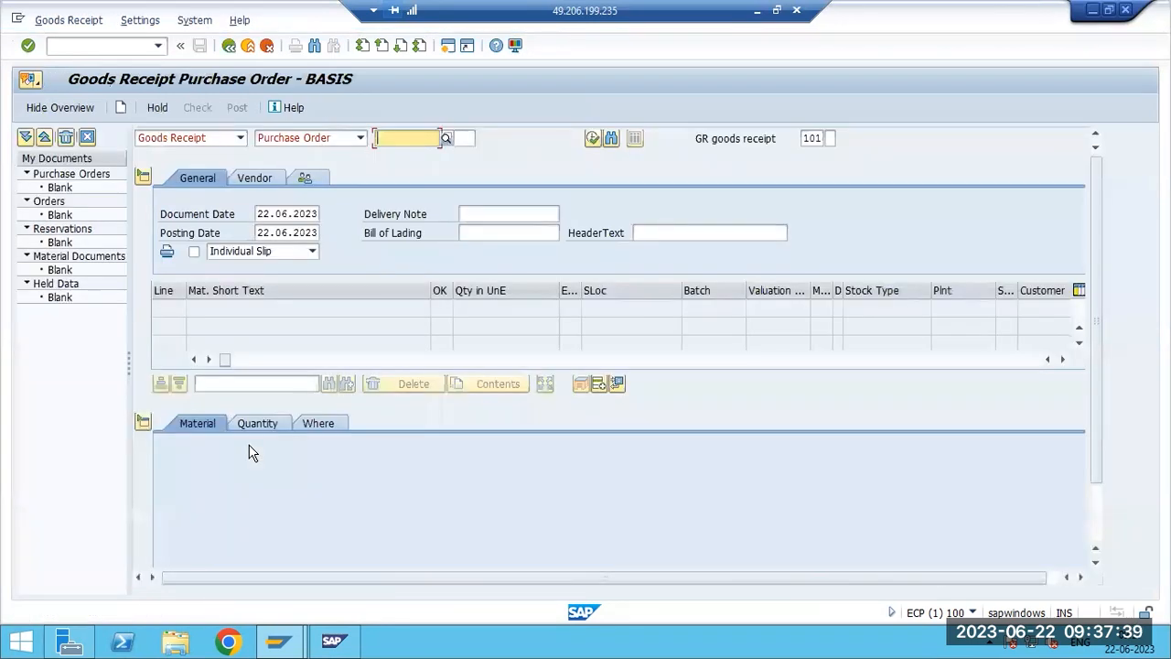
key(F3)
text(st02)
key(Return)
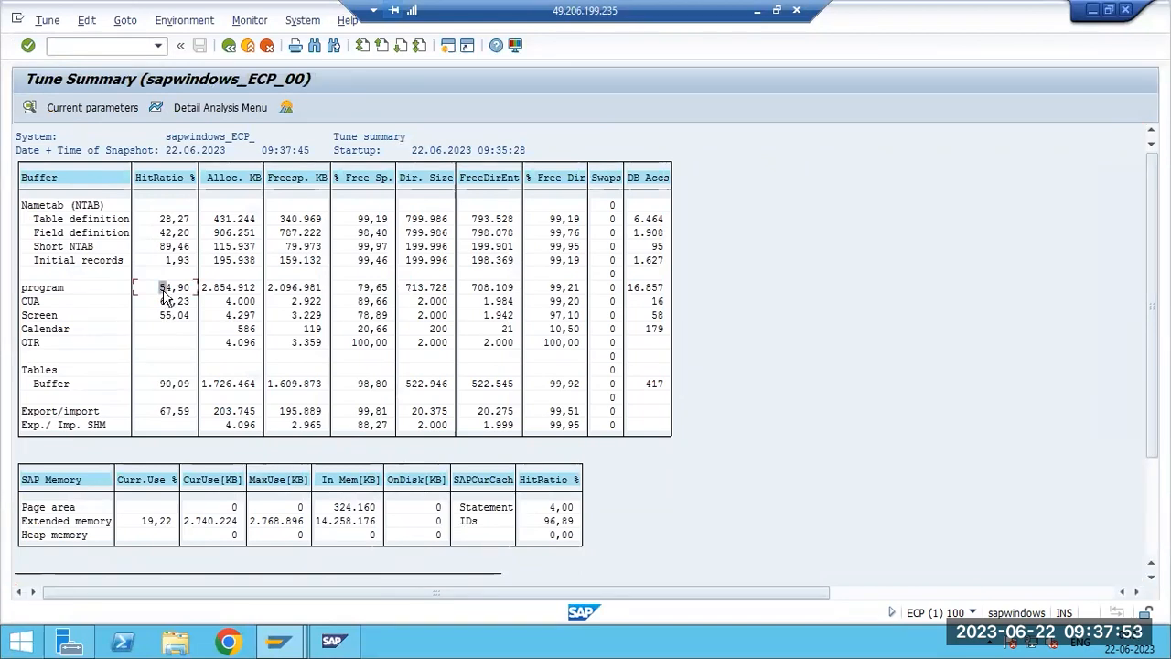
Review buffer hit ratios (Tables 90,09, Export/import 67,59) and CUA swaps and 4.000 KB, then go back.
click(169, 317)
click(170, 385)
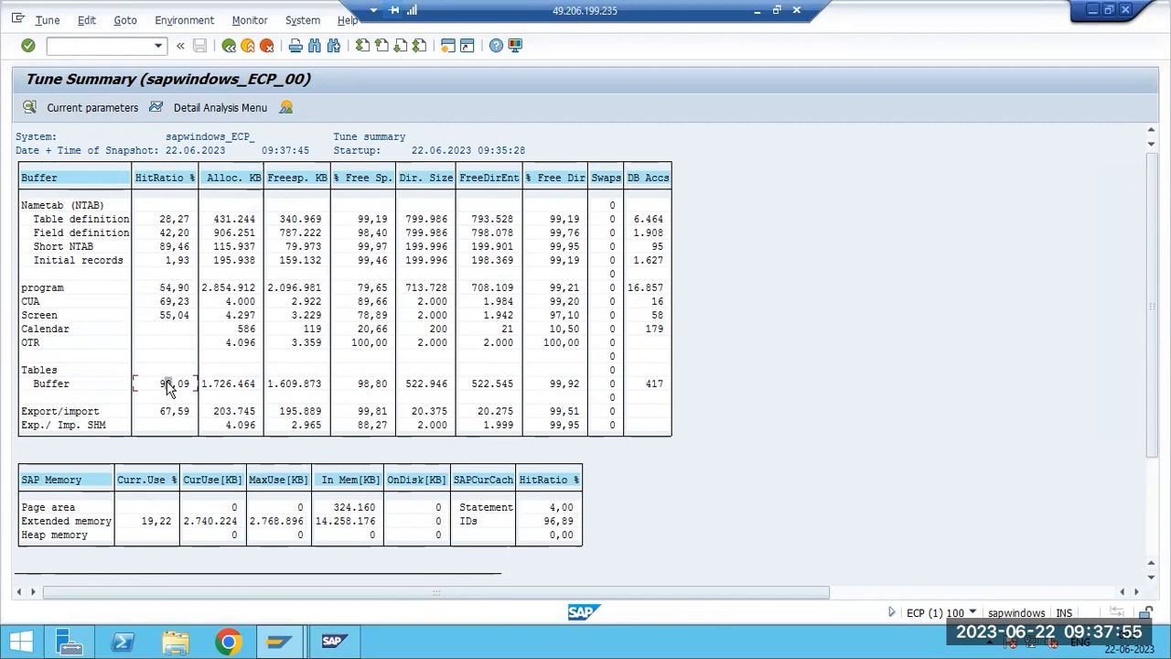
click(170, 412)
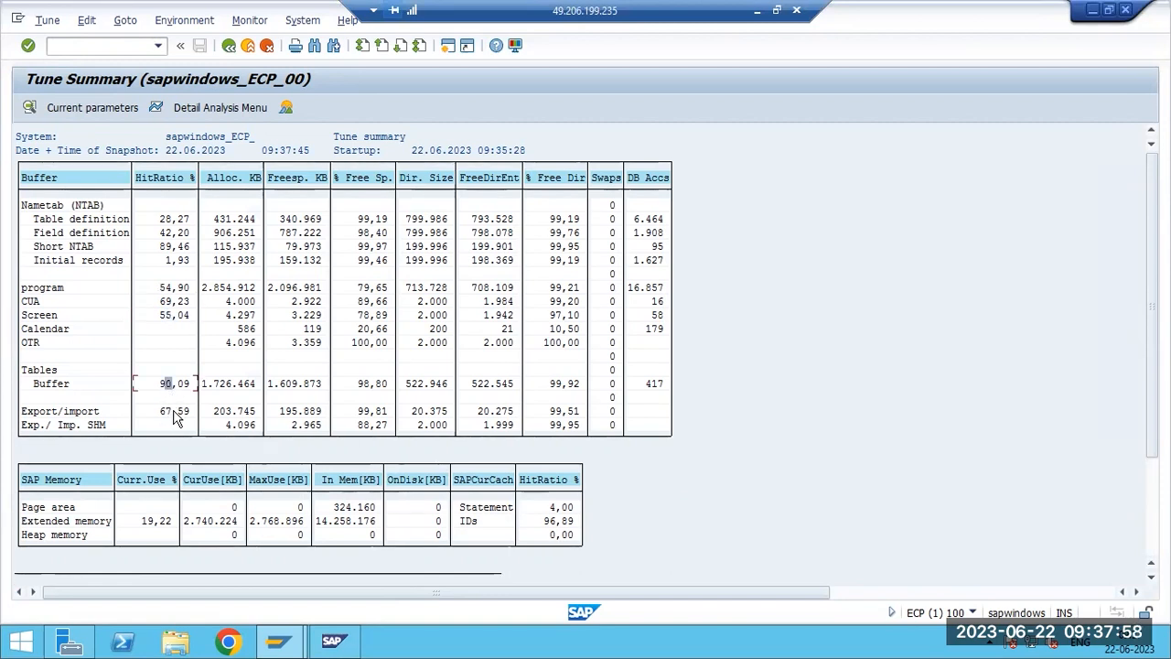
click(166, 249)
click(159, 221)
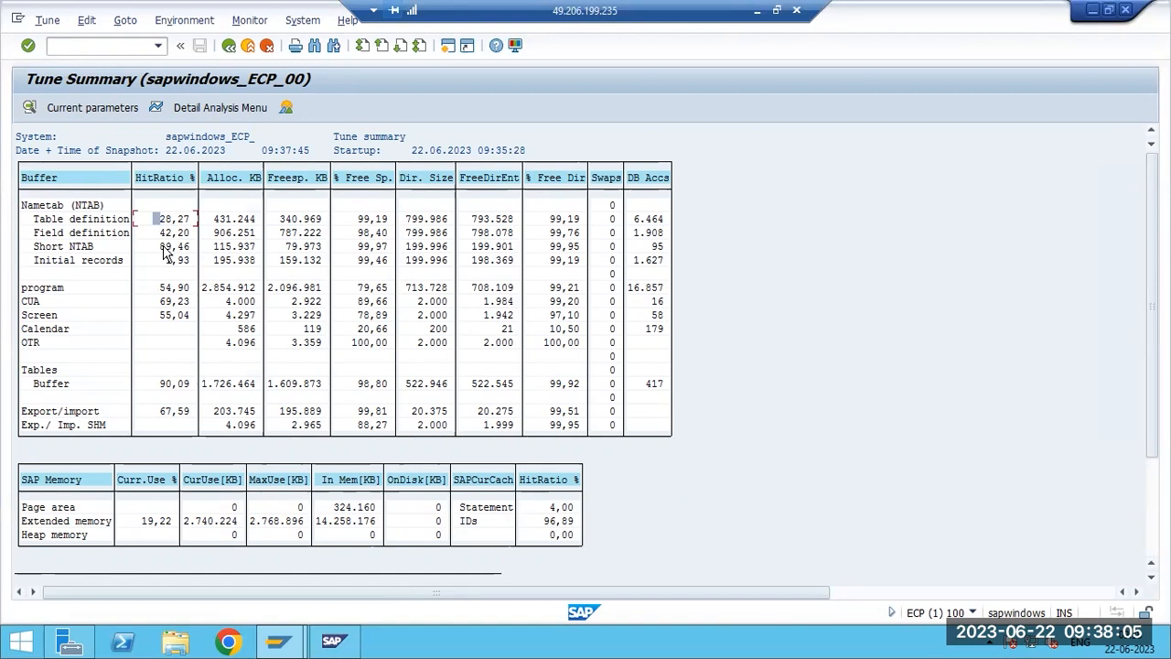
click(611, 304)
click(227, 304)
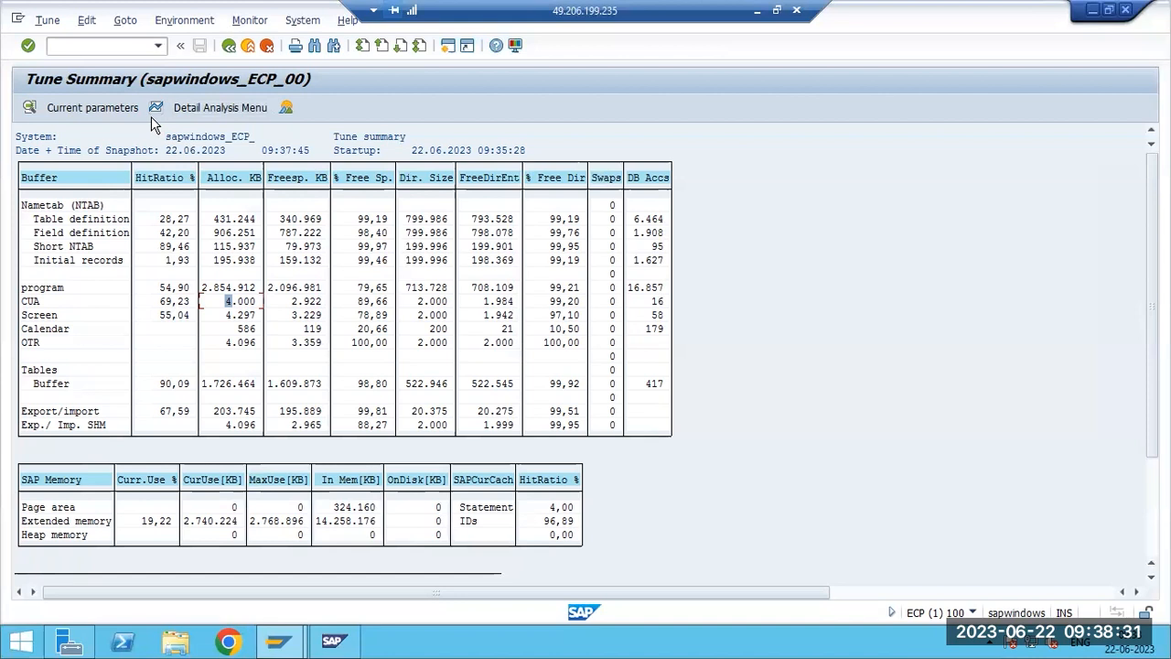
click(229, 44)
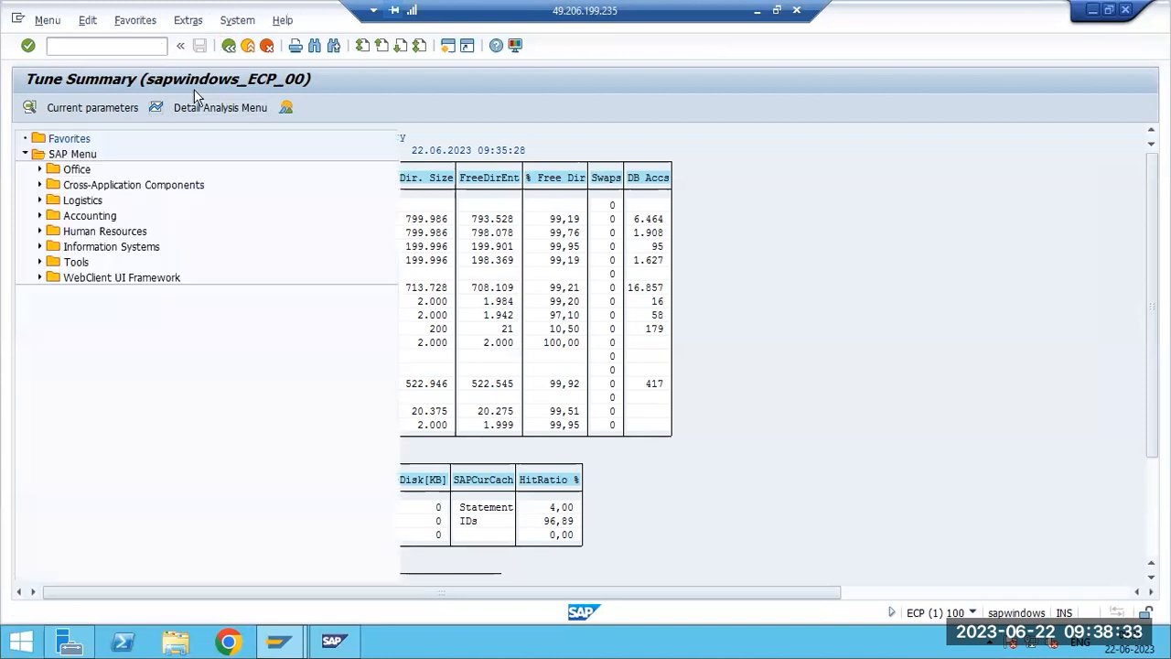
text(vl02n)
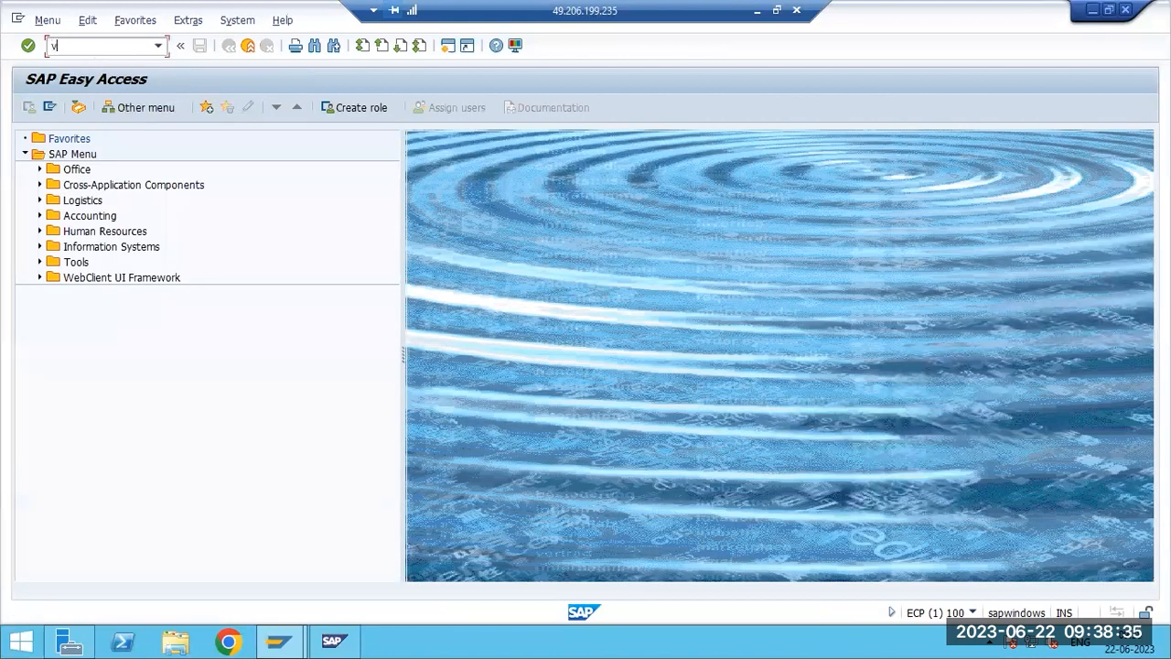
key(Return)
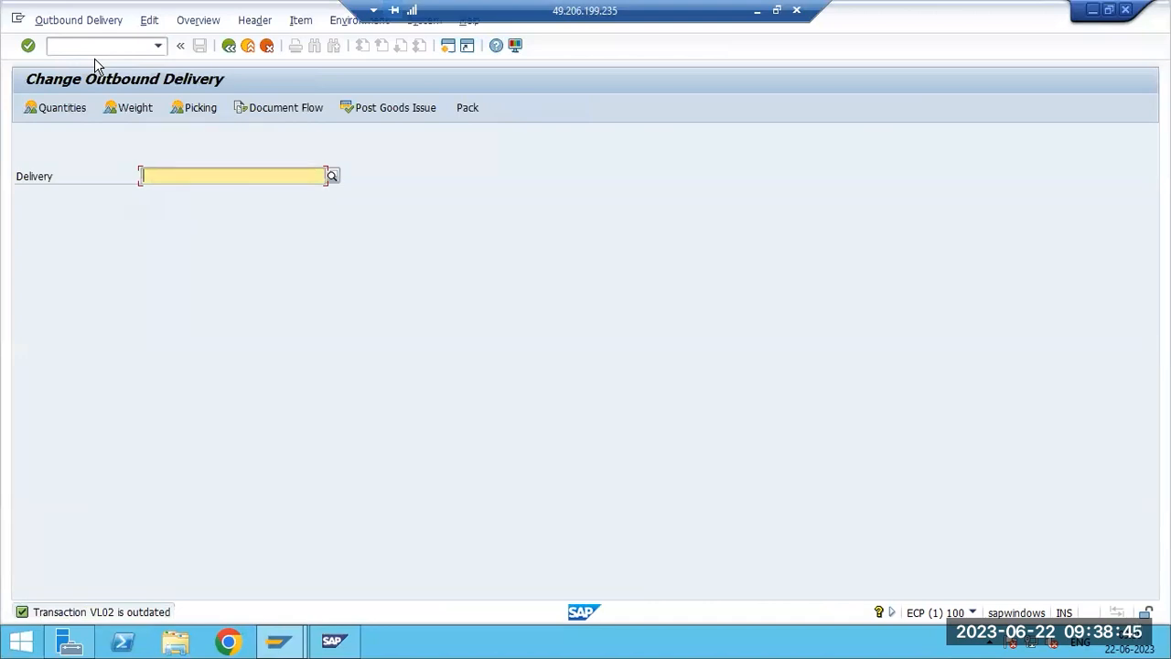
key(F3)
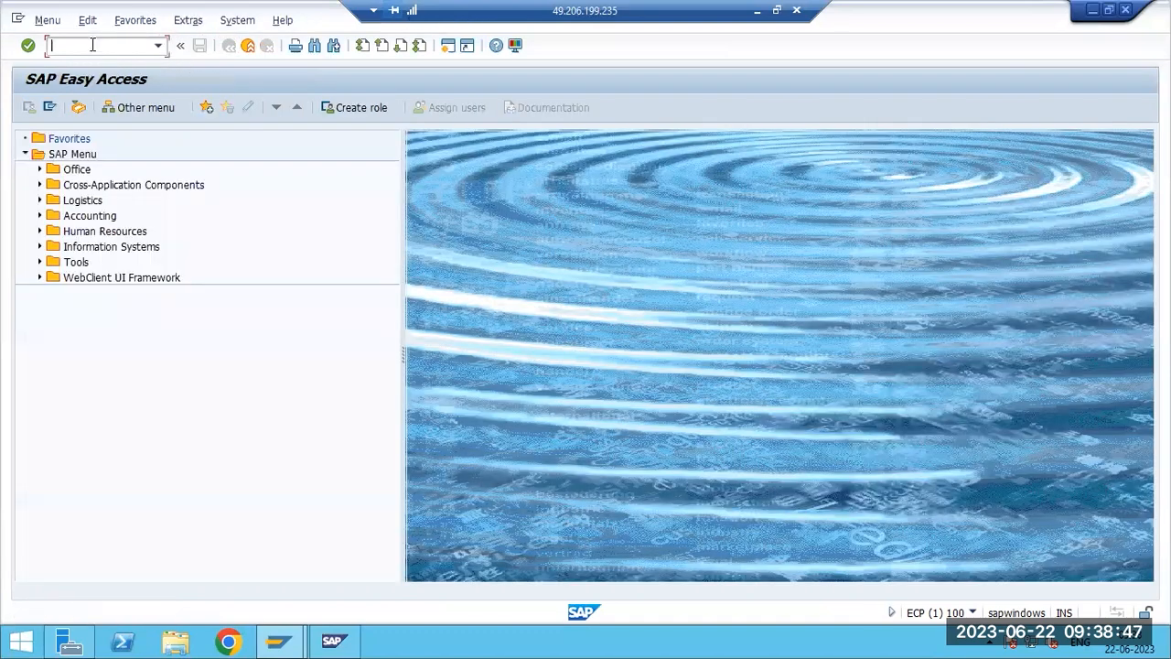
text(st02)
key(Return)
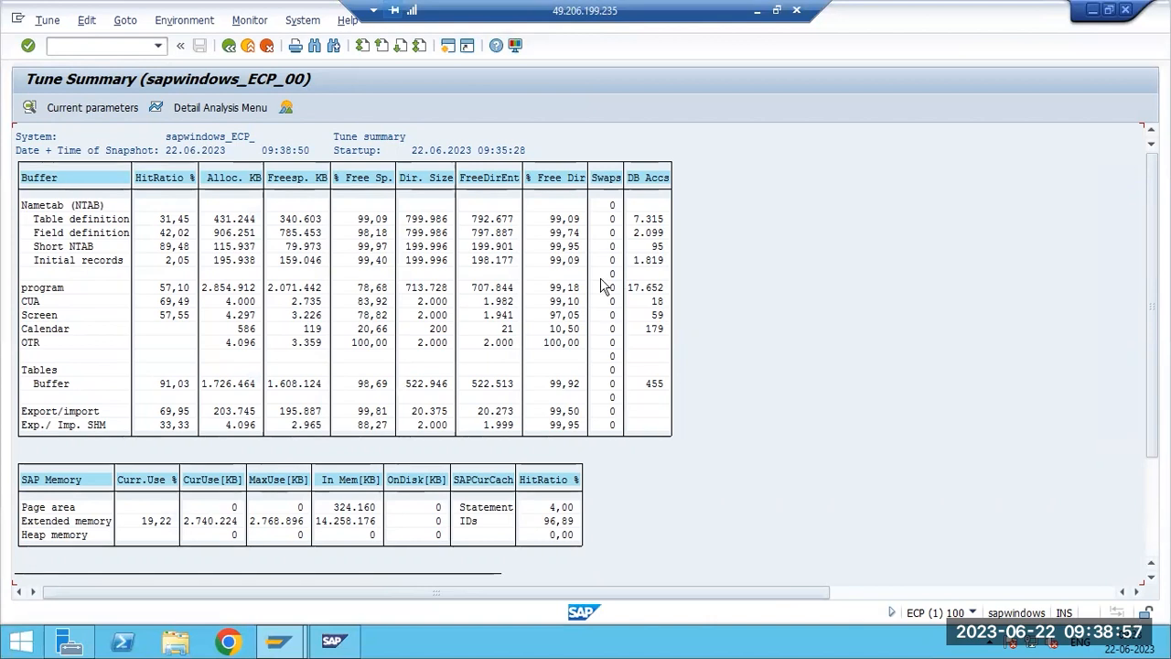
click(229, 45)
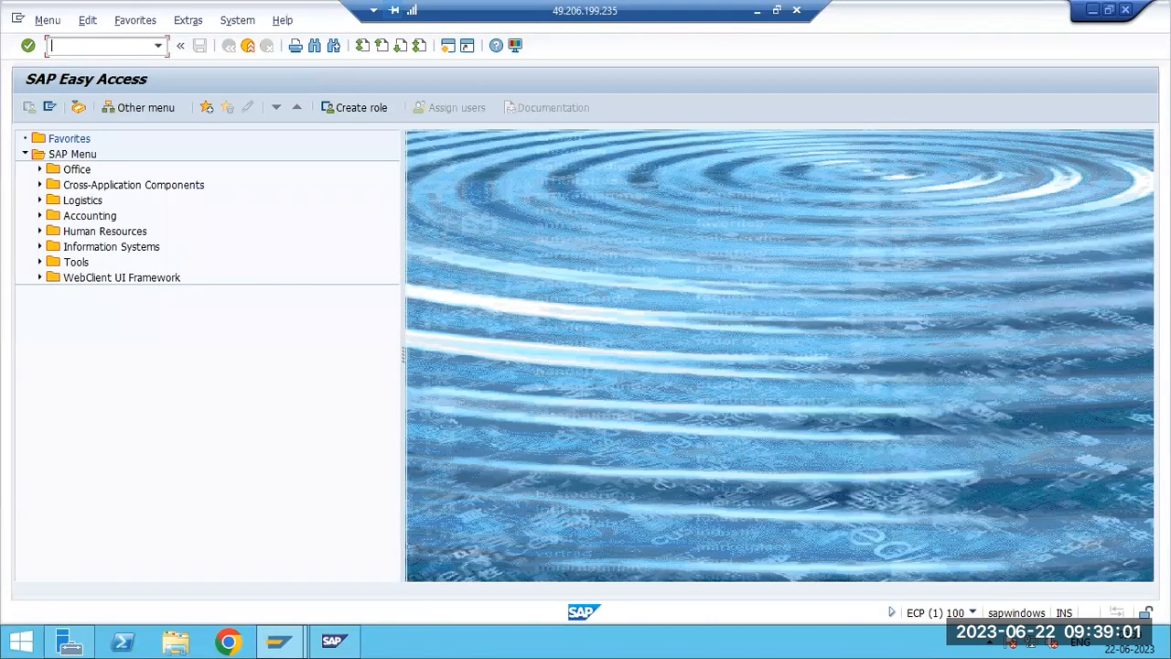
text(vl02)
key(Return)
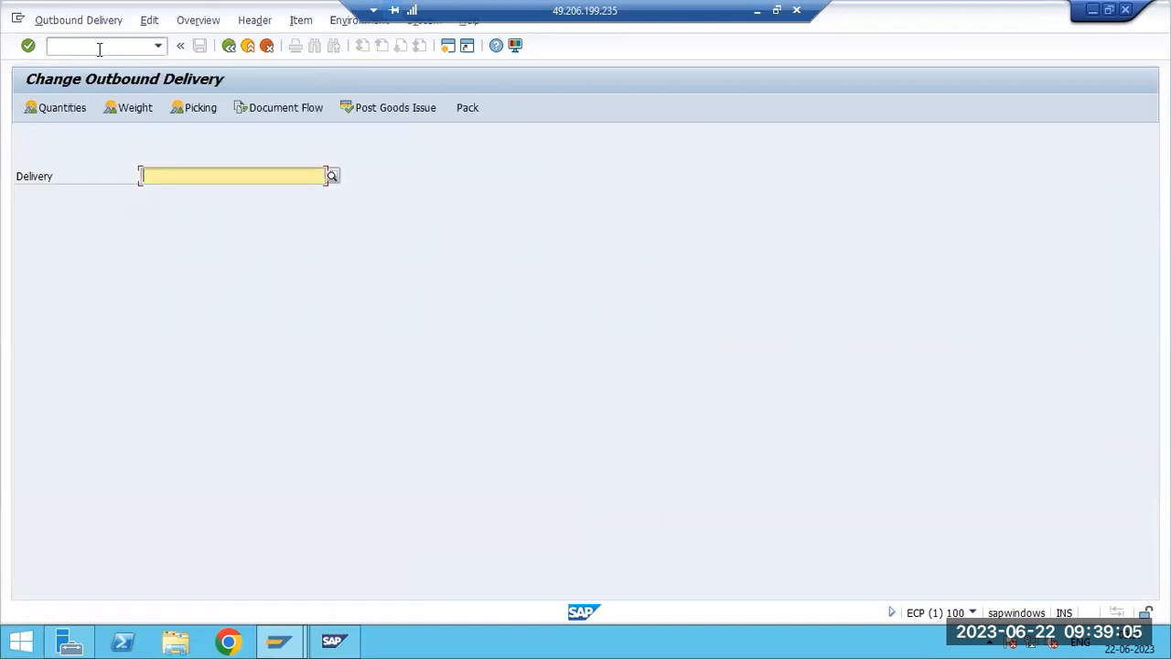
click(180, 49)
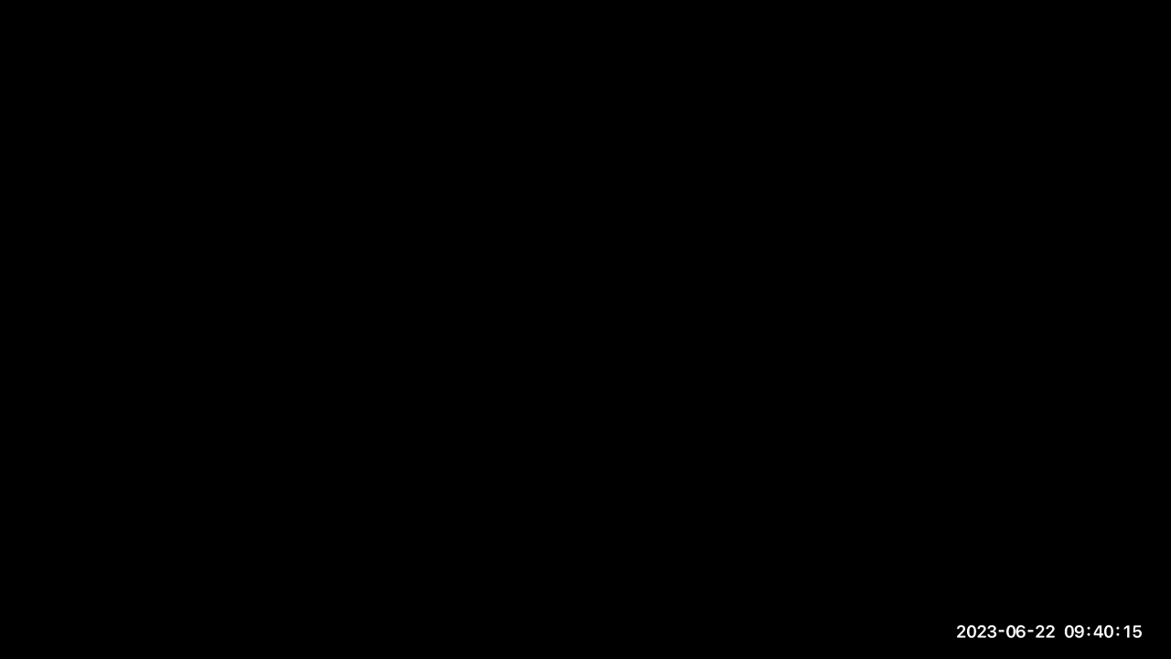
key(F3)
text(st02)
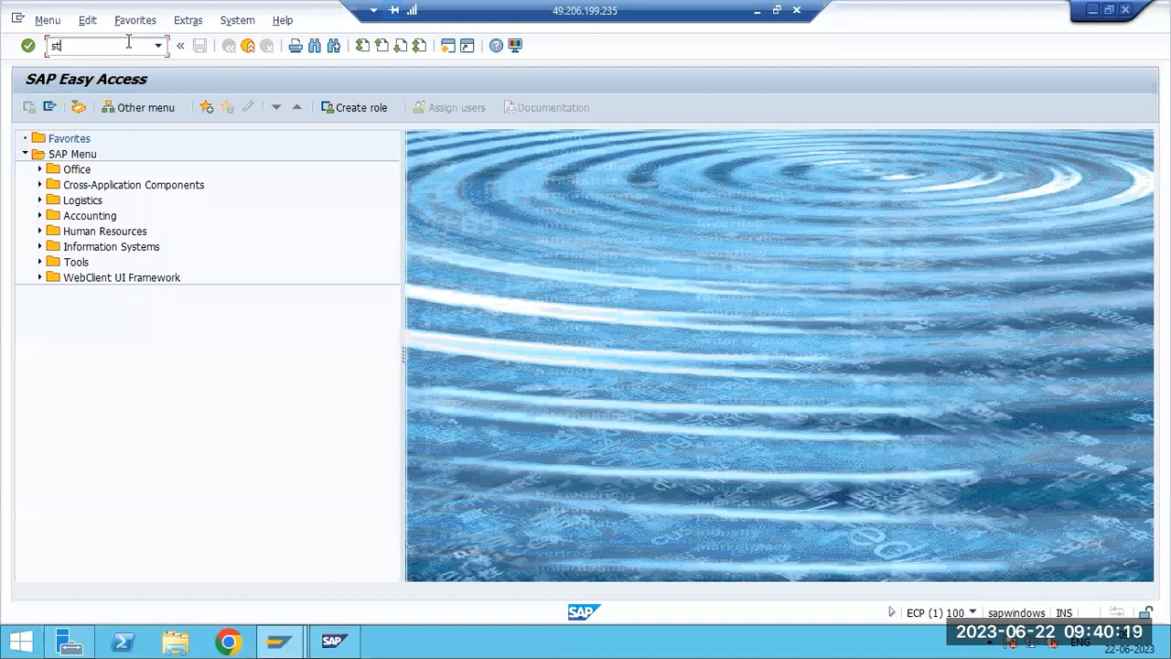
key(Return)
text(smlg)
key(Return)
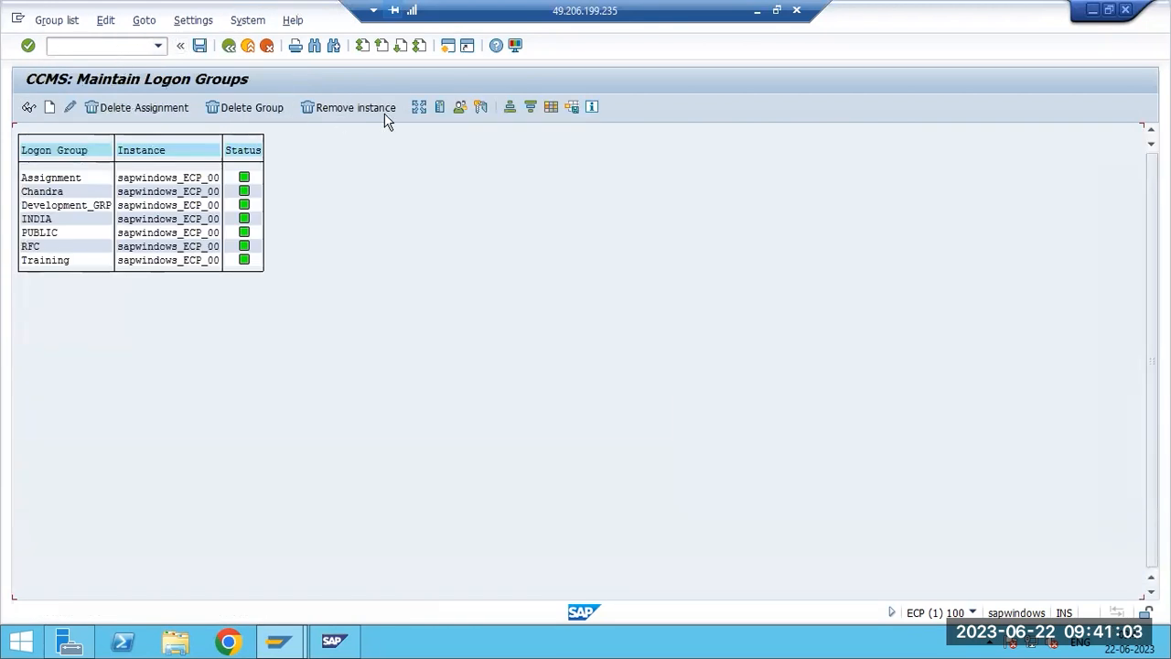
click(419, 108)
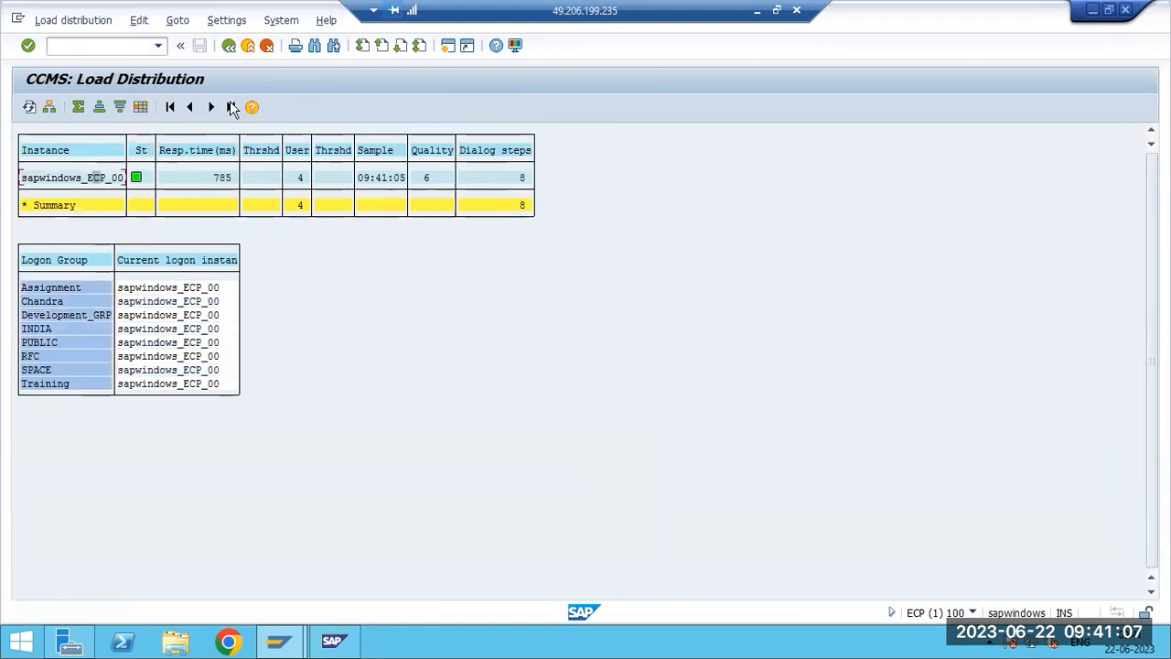
click(229, 44)
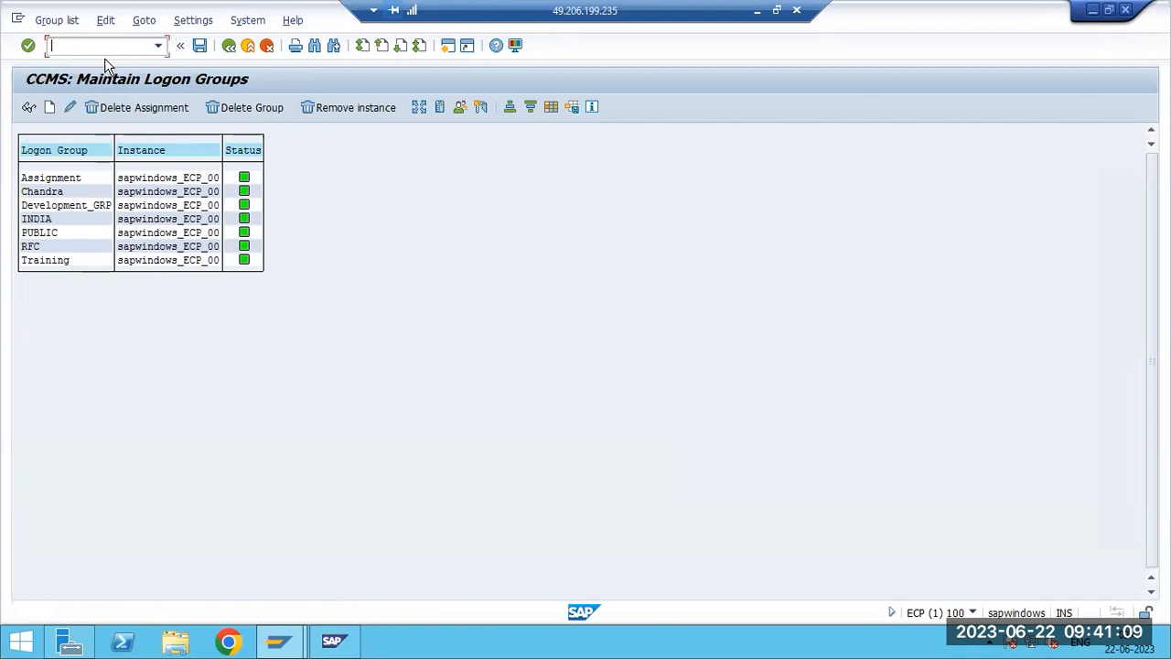
text(/nm)
text(lg)
key(Return)
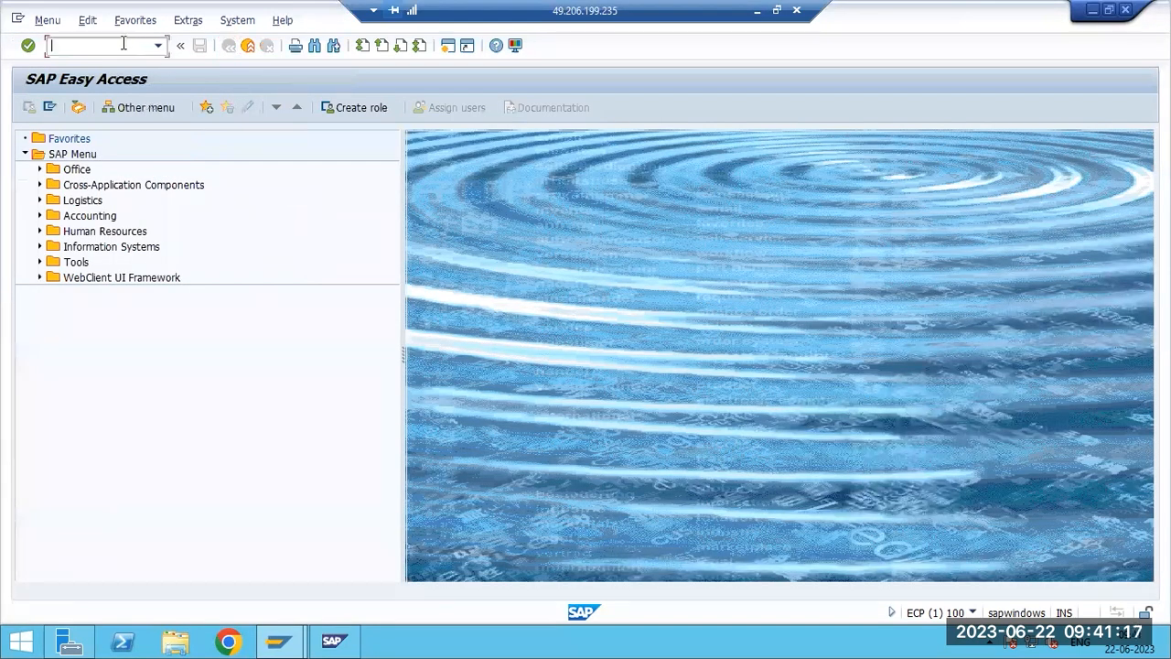
text(sm51)
key(Return)
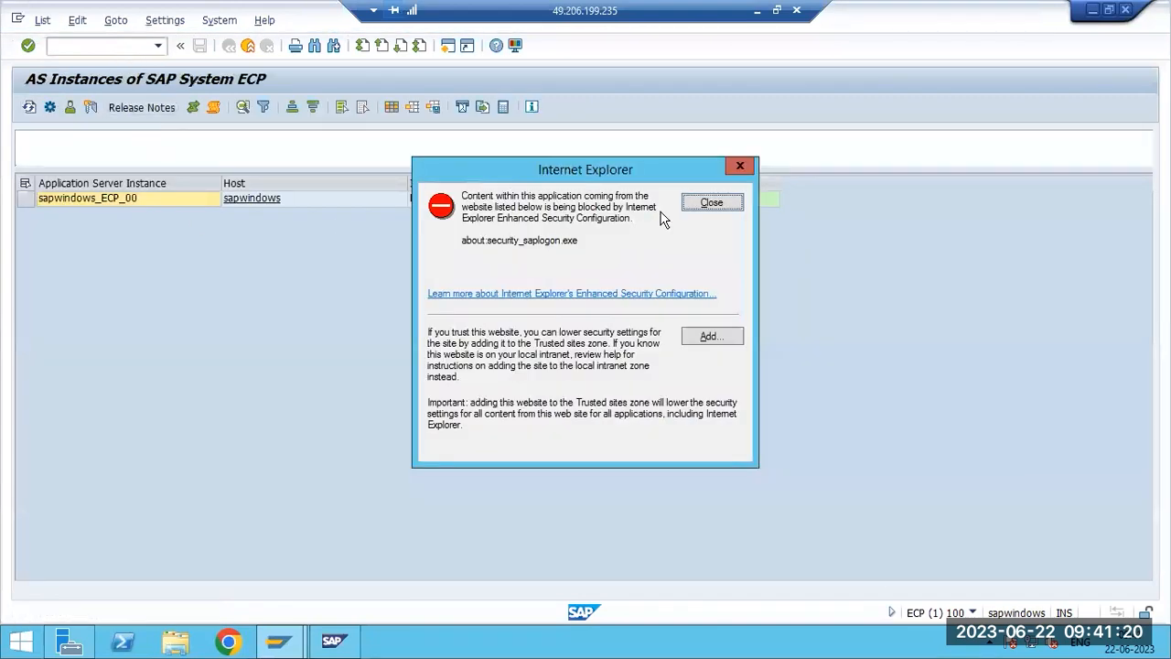
click(709, 204)
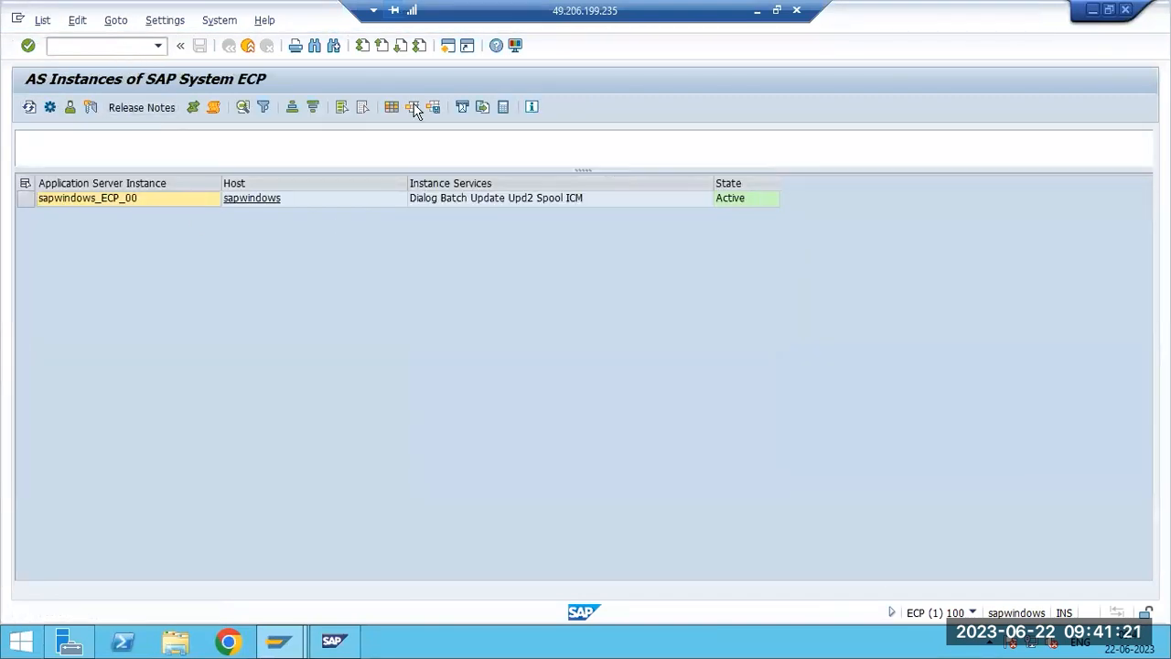
click(228, 45)
text(st22)
key(Return)
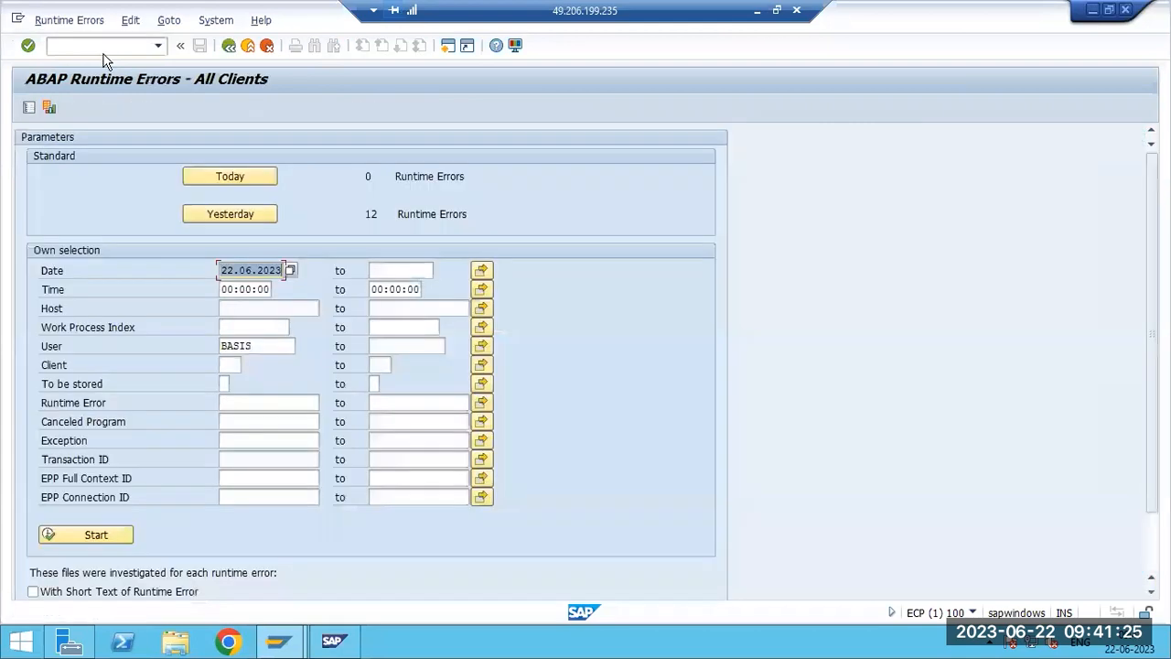
click(261, 212)
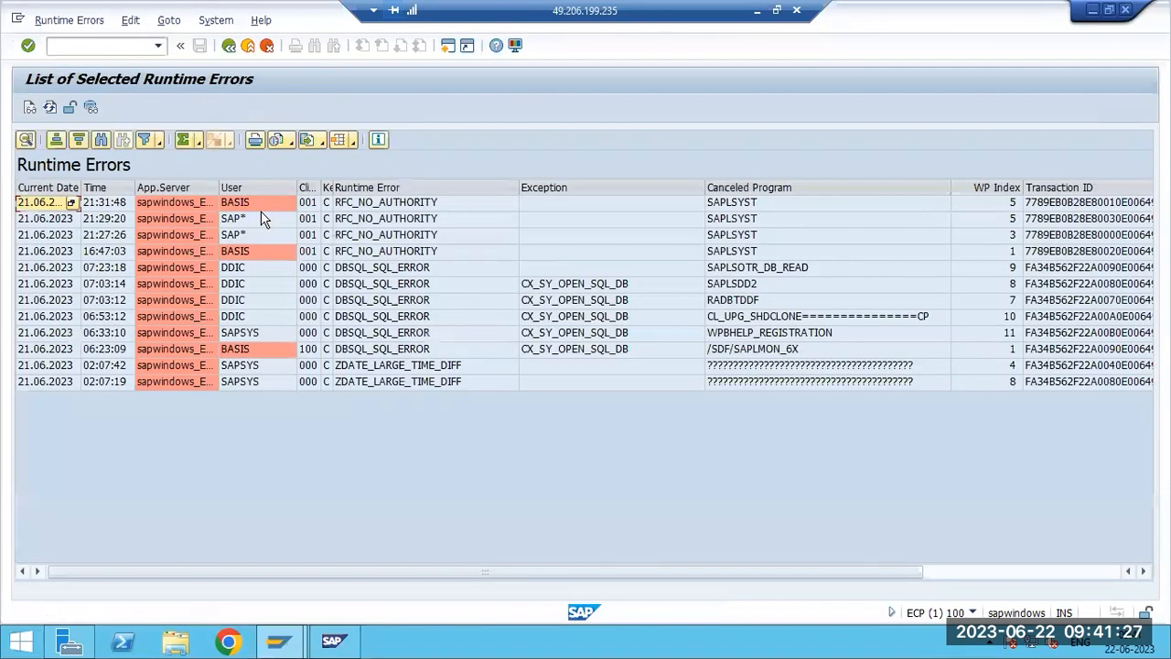
key(Down)
key(Down)
key(Down)
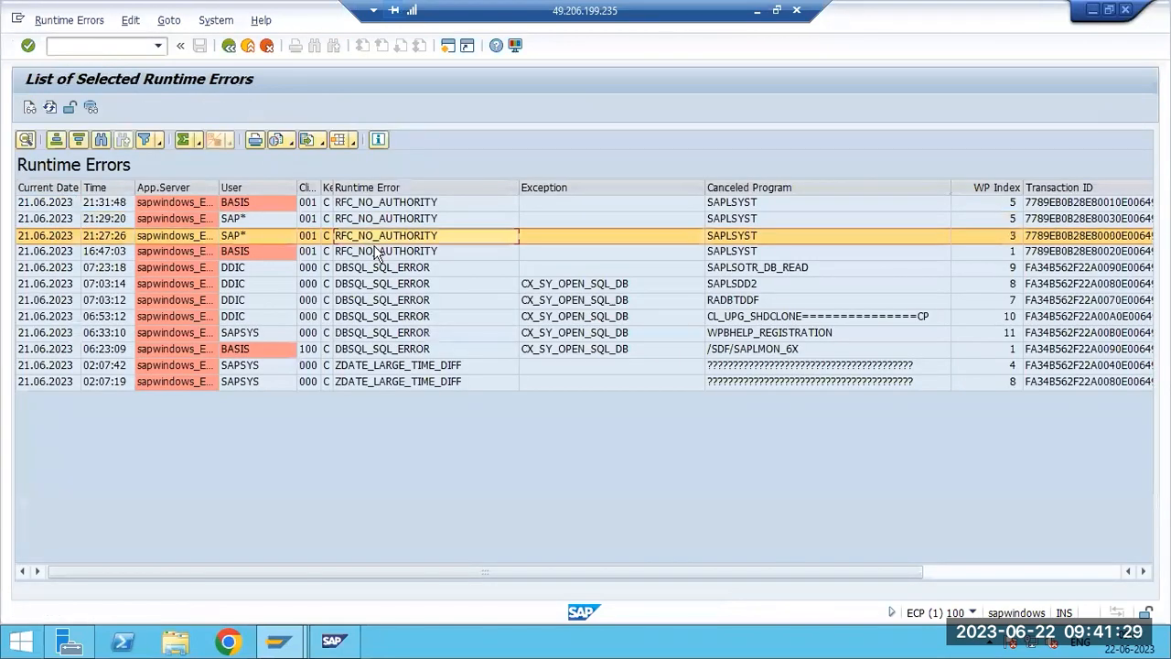
double_click(365, 202)
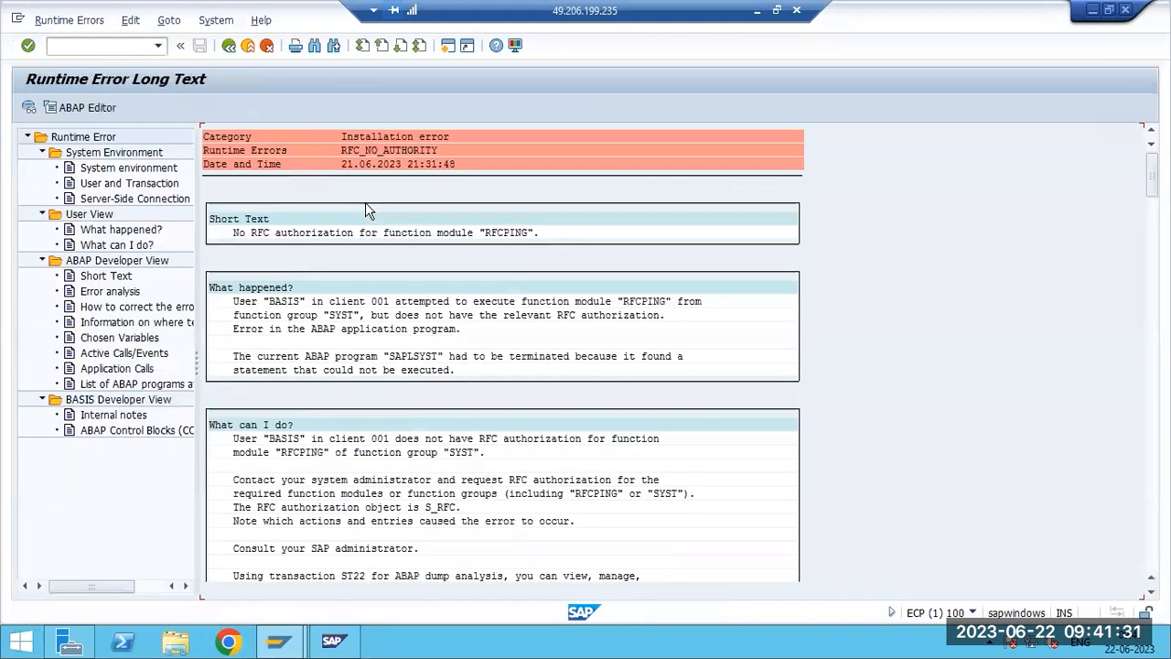
click(229, 45)
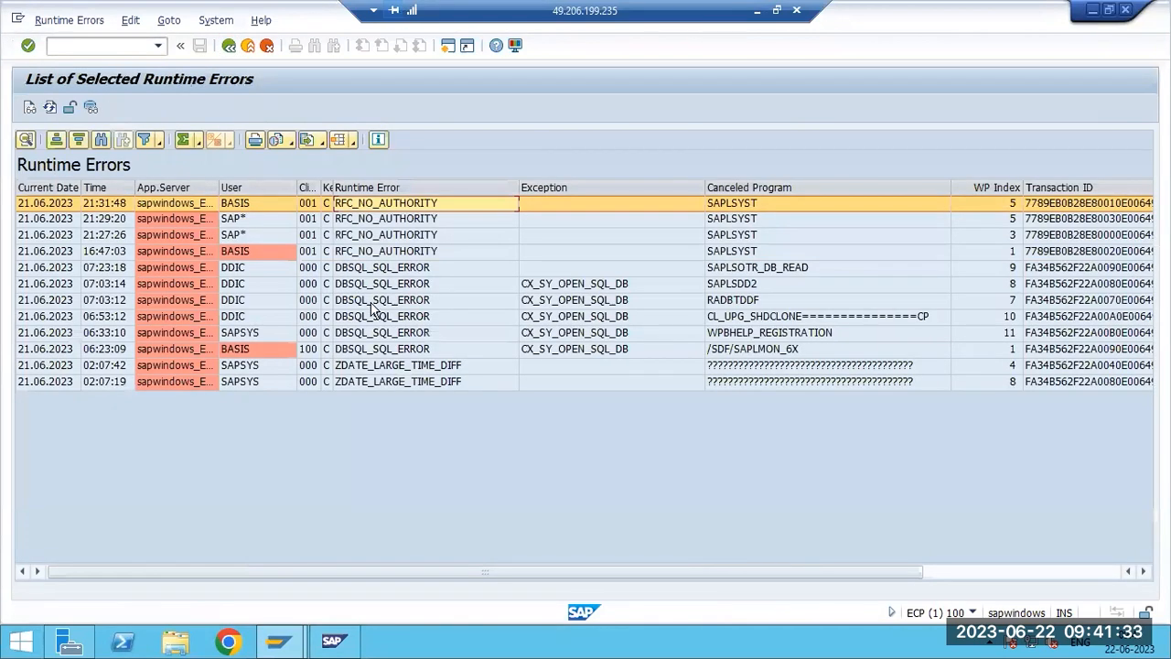
double_click(368, 270)
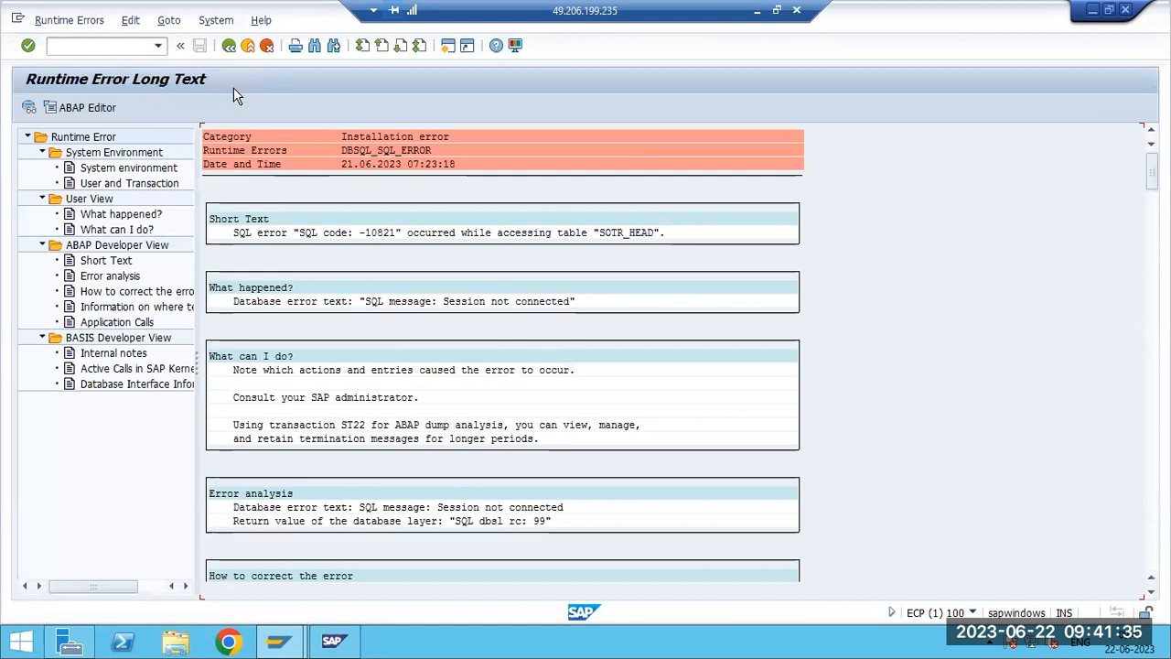
click(229, 44)
double_click(367, 439)
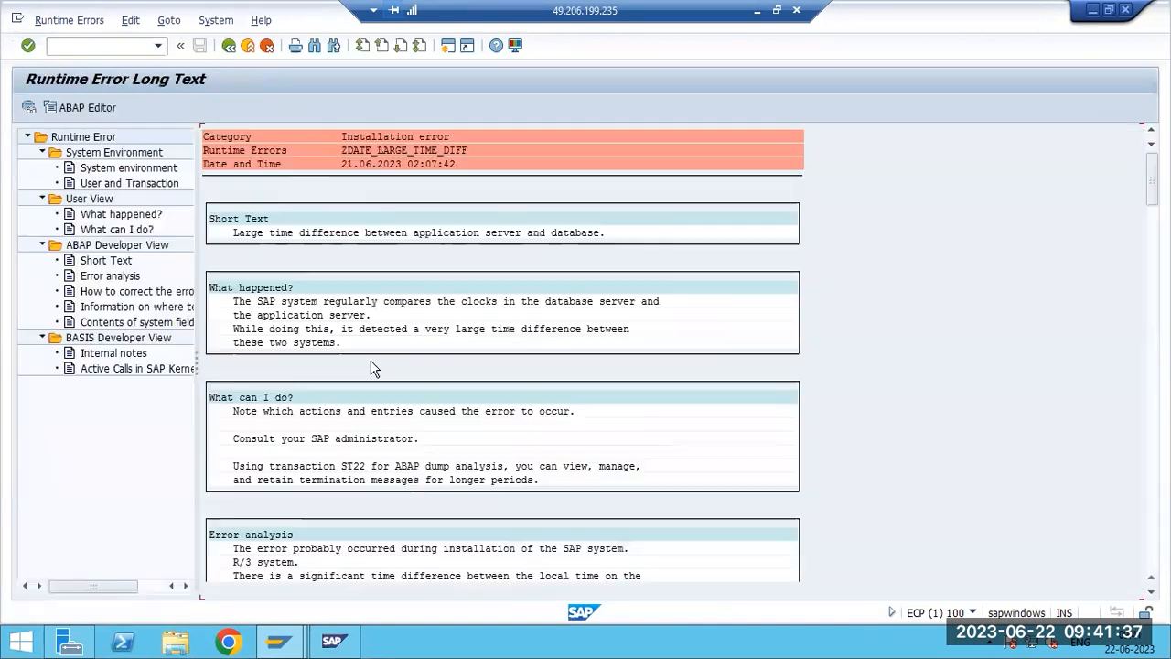
key(F3)
key(F3)
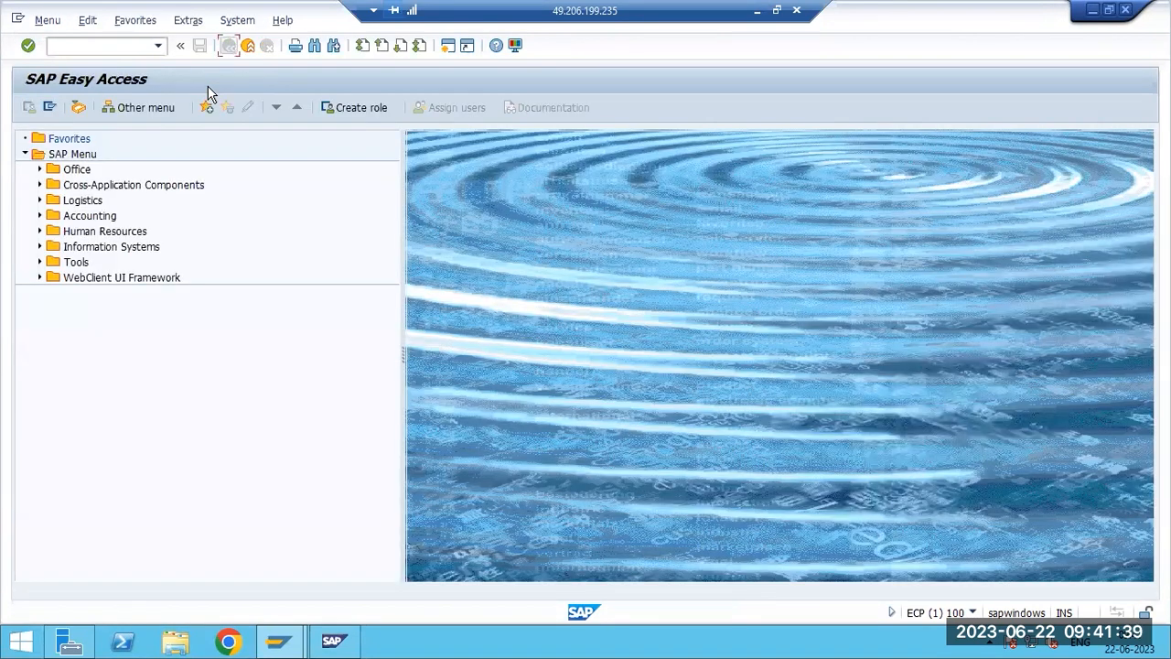
Run SM21 from 00:00:00 on 22.06.2023 and inspect several syslog entries.
click(92, 42)
text(sm2)
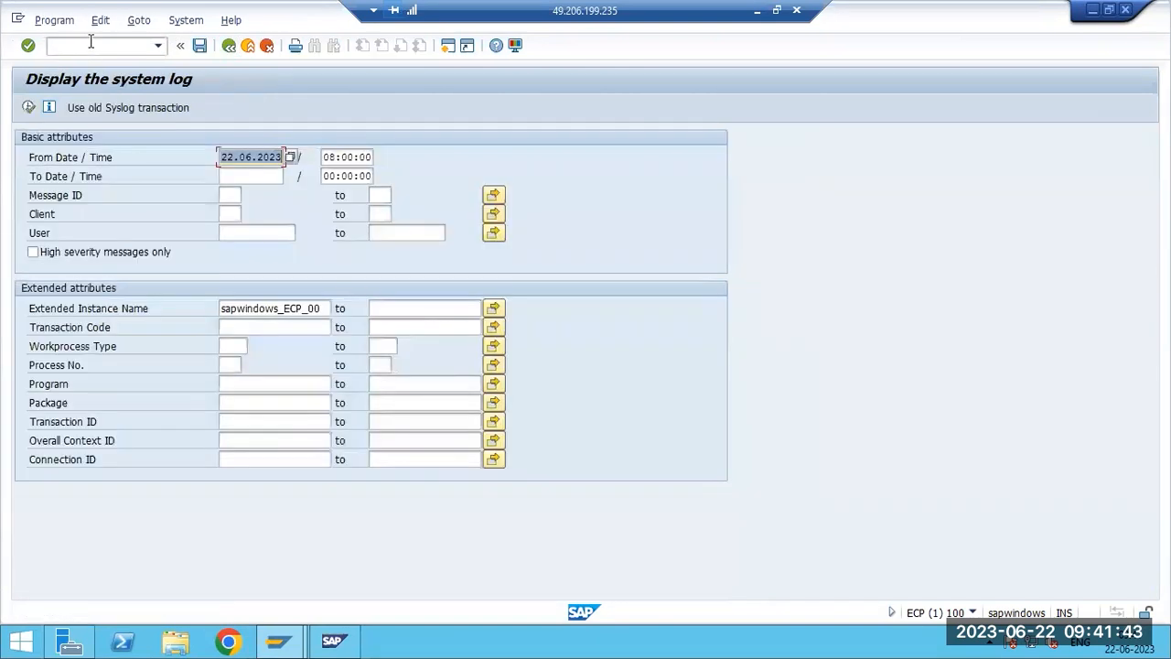
click(332, 158)
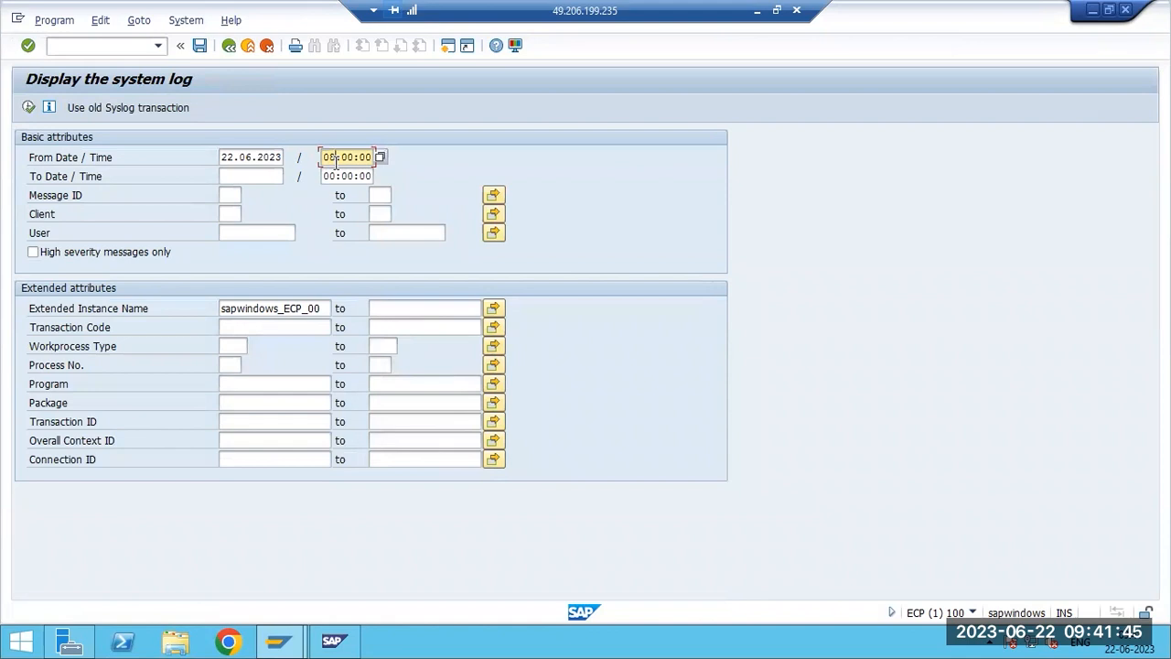
click(28, 107)
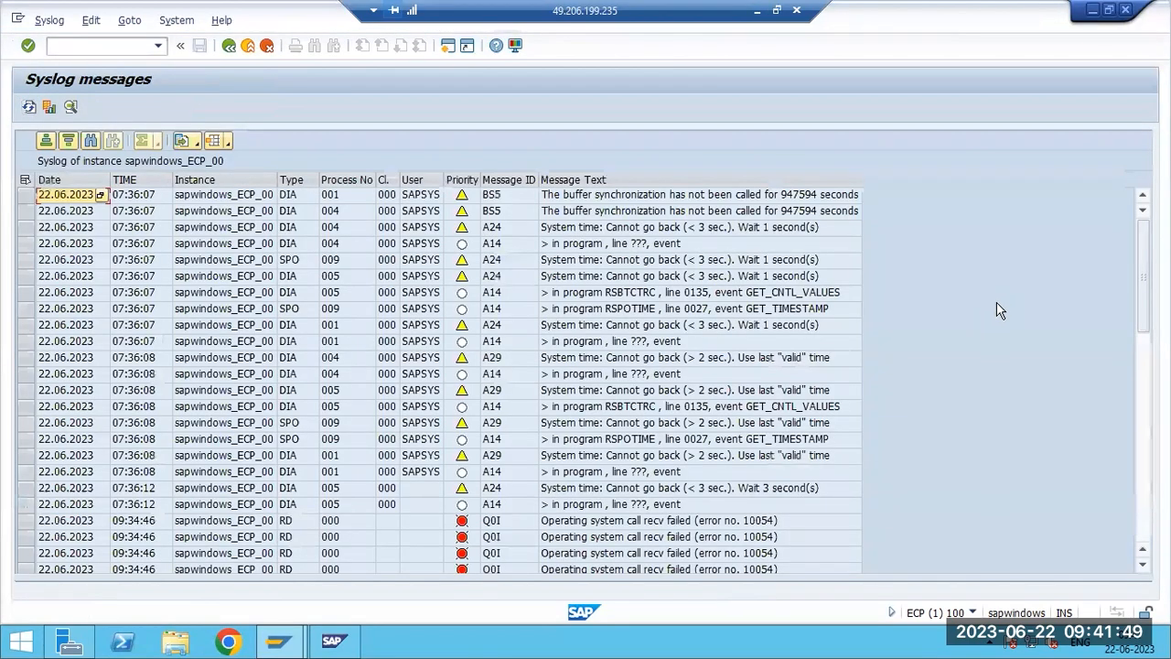
drag(1144, 275, 1144, 485)
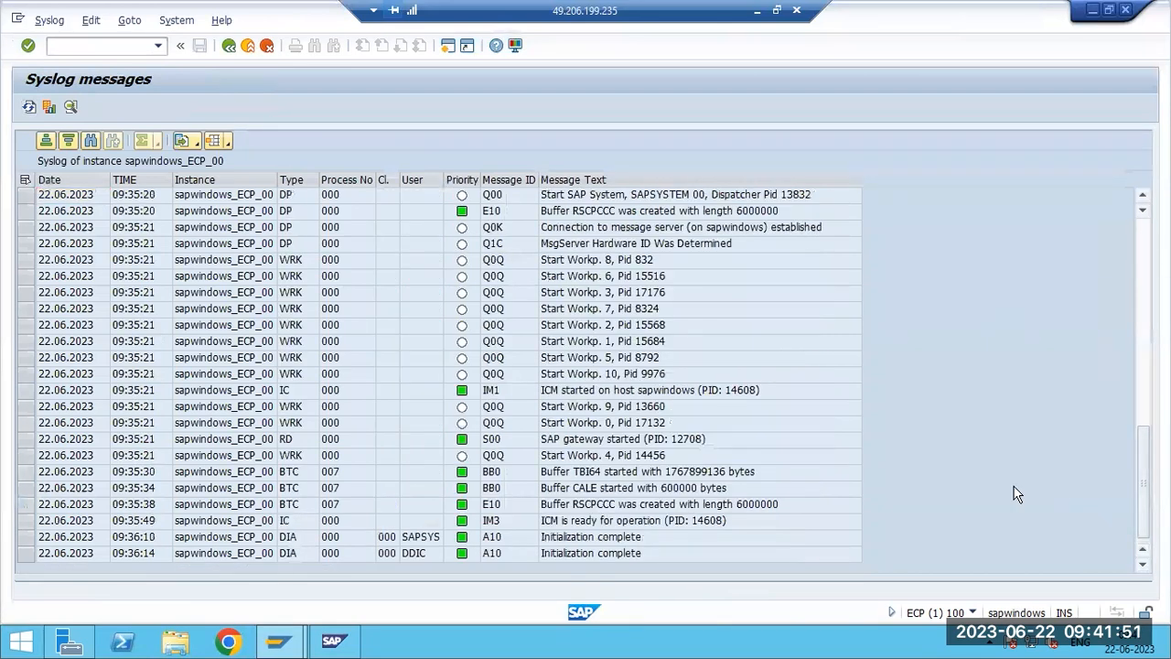
scroll(586, 530, up, 12)
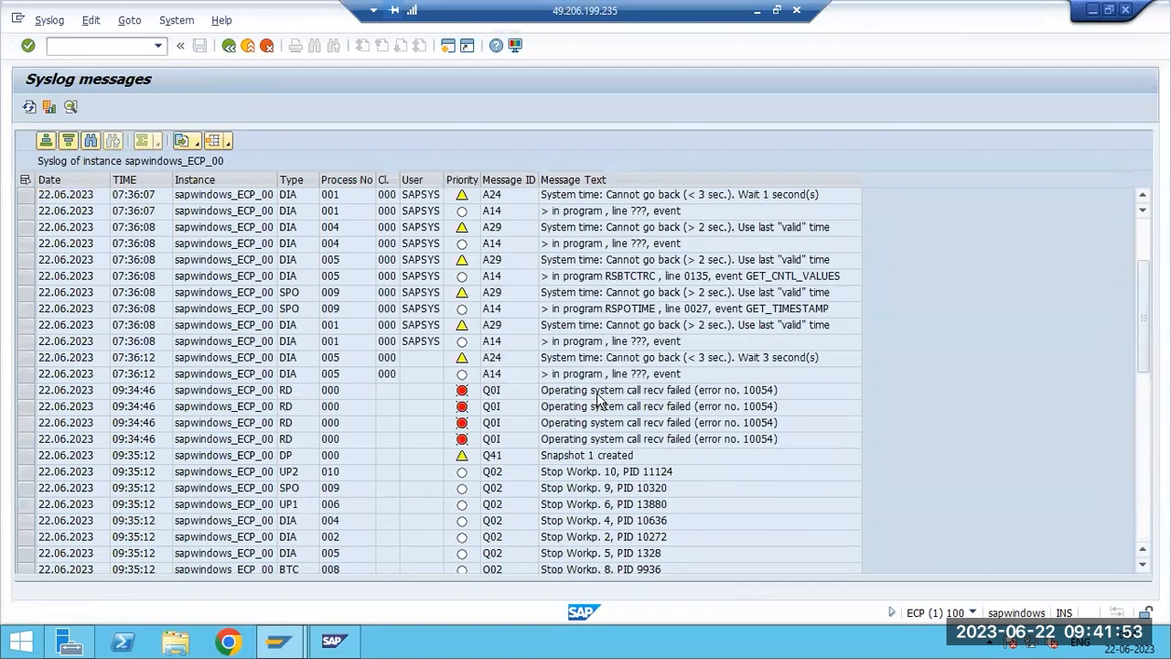
scroll(611, 423, up, 3)
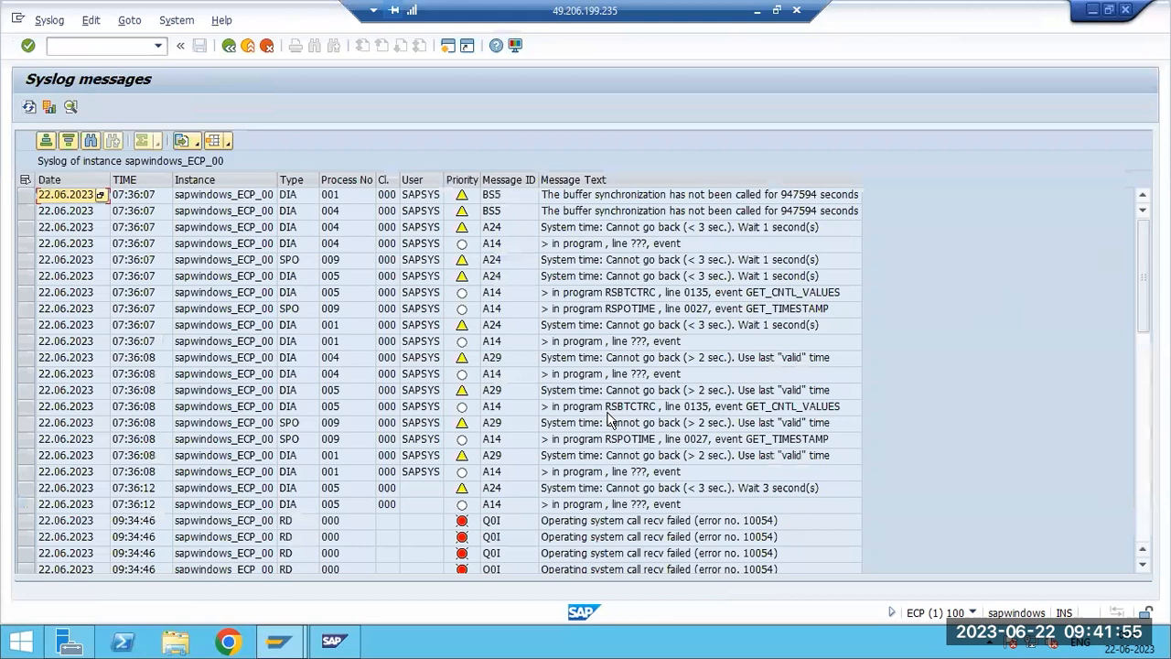
click(604, 292)
click(608, 309)
click(609, 340)
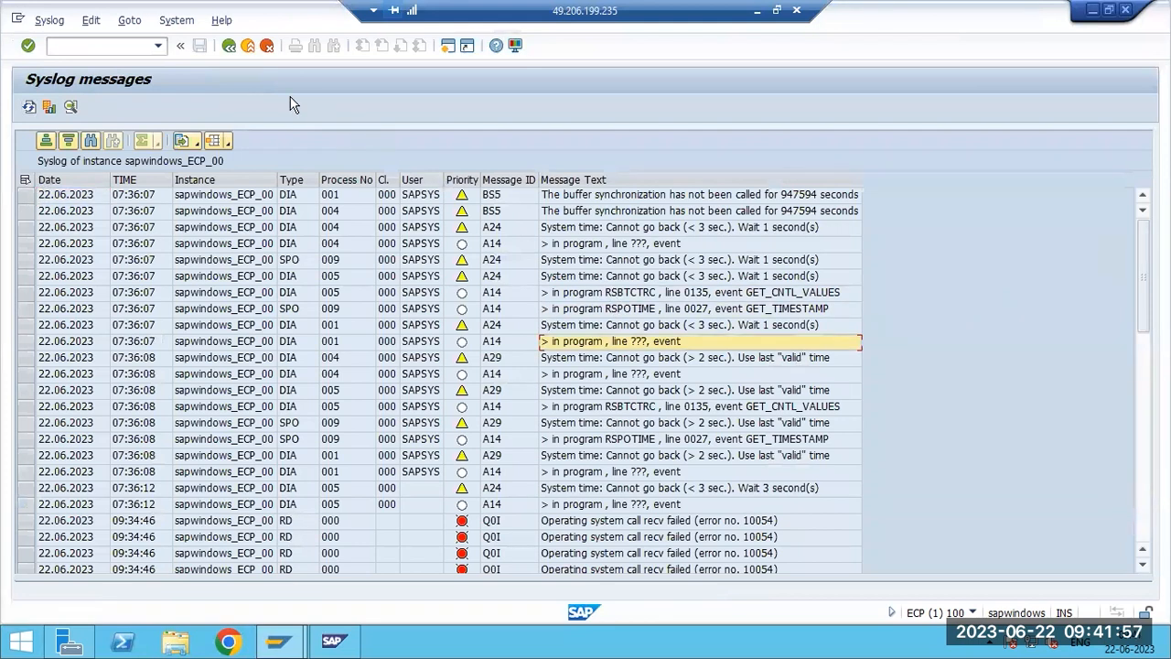
Reopen ST02 with /nst02 to see the 09:42:01 Tune Summary snapshot.
click(122, 48)
text(/nst02)
key(Return)
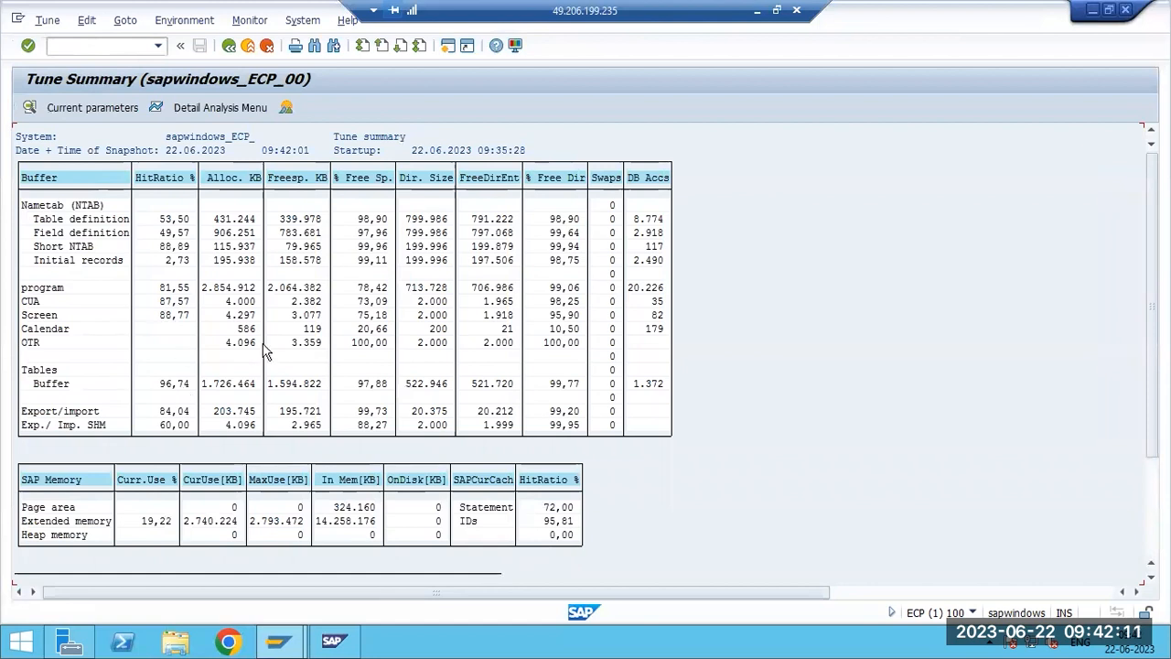
Leave the ST02 Tune Summary and minimize the remote SAP session to reveal File Explorer.
key(F3)
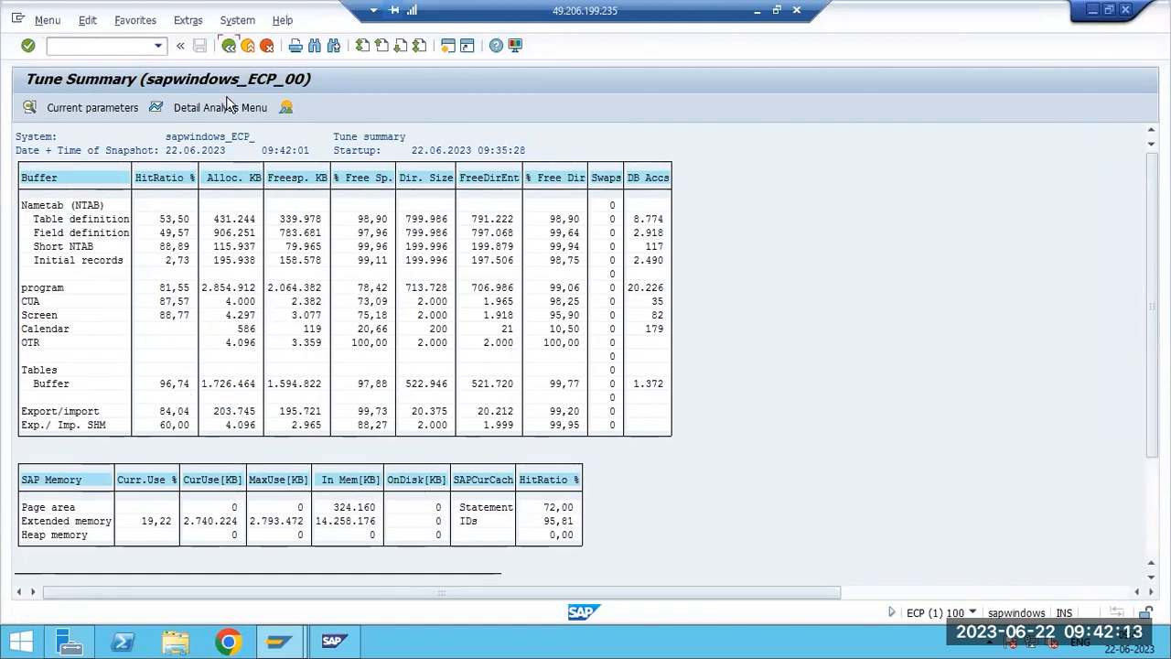
click(757, 13)
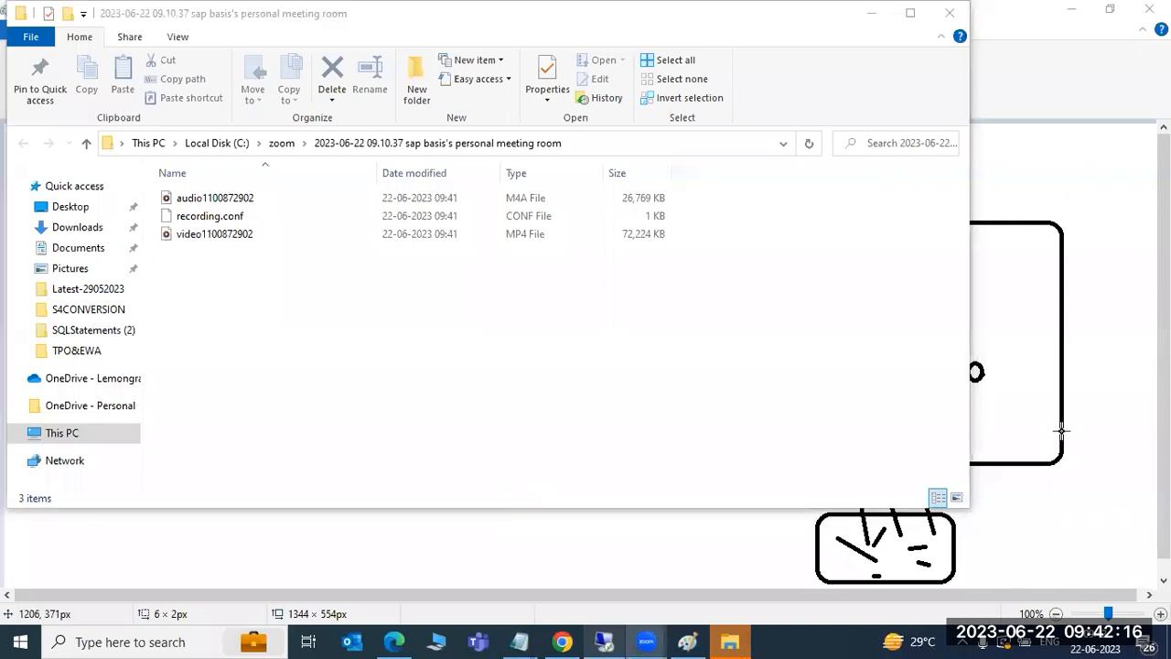
In Paint, add a text box below the ST02 note and start a new line with 'S'.
click(1129, 393)
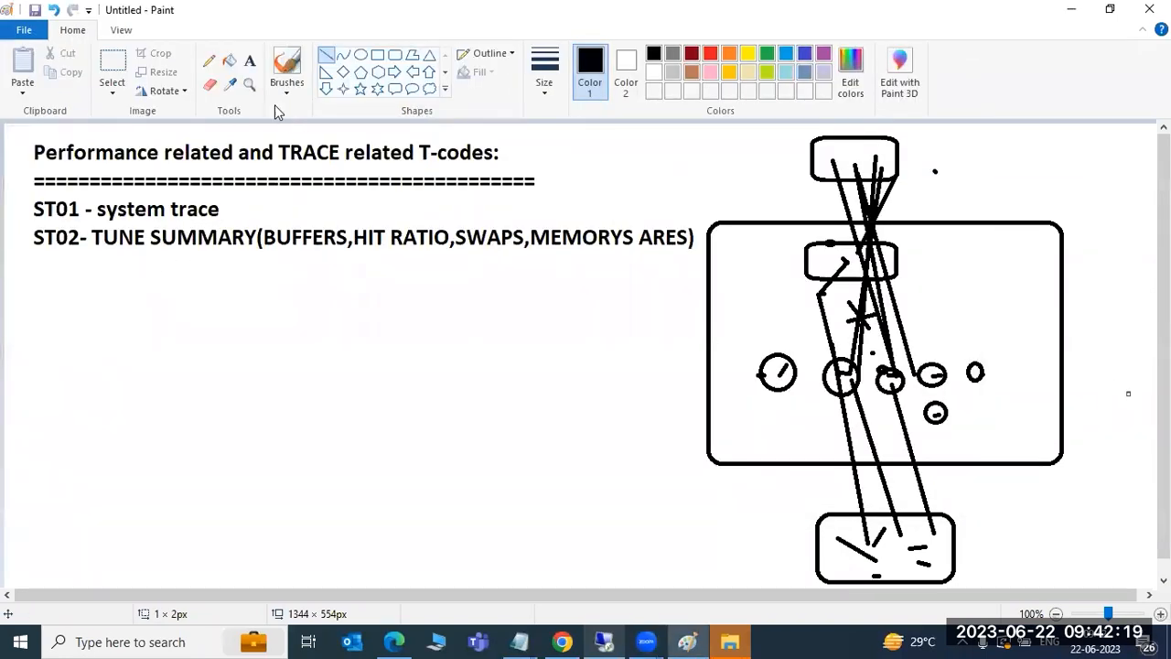
click(250, 61)
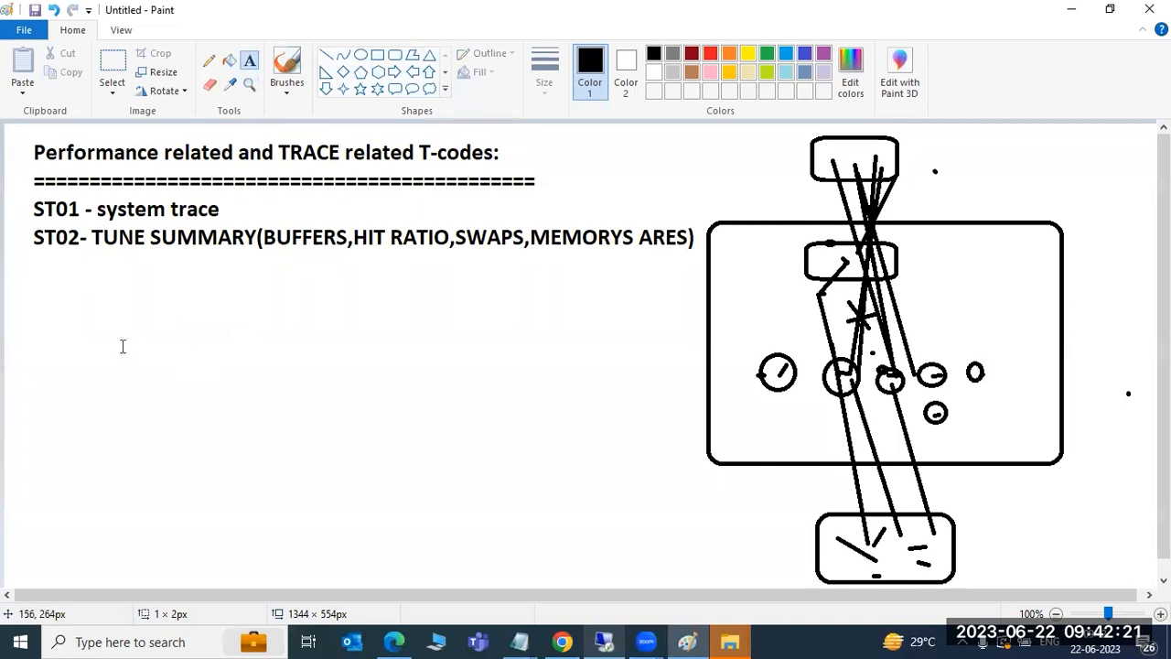
drag(26, 262, 694, 571)
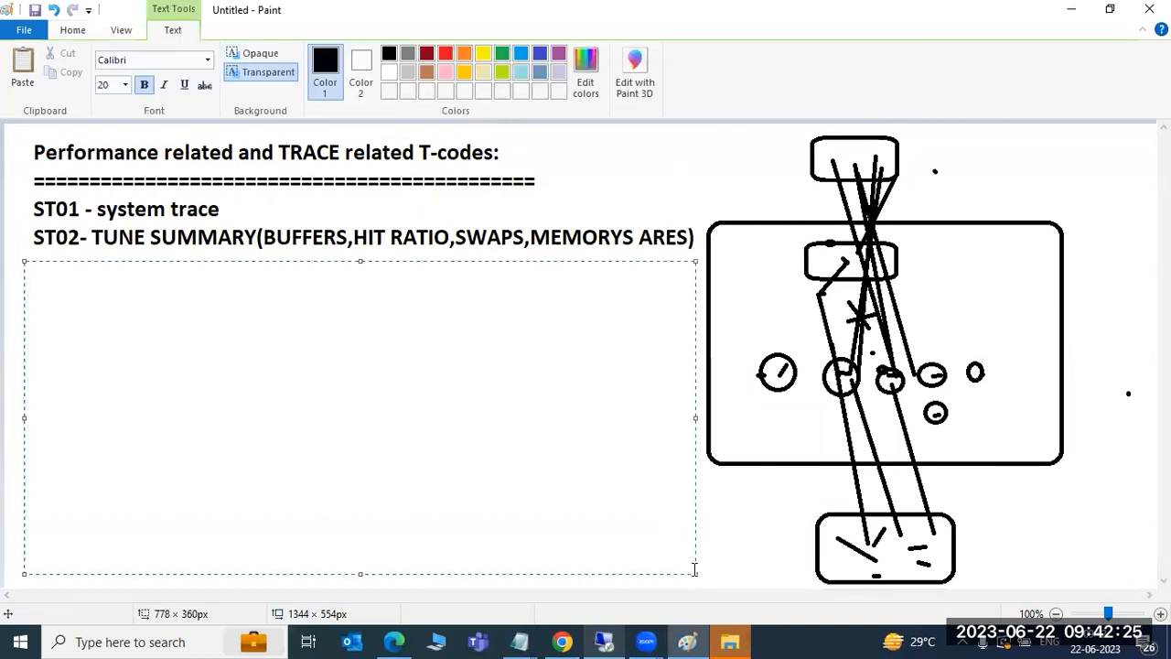
text(ST)
key(BackSpace)
key(BackSpace)
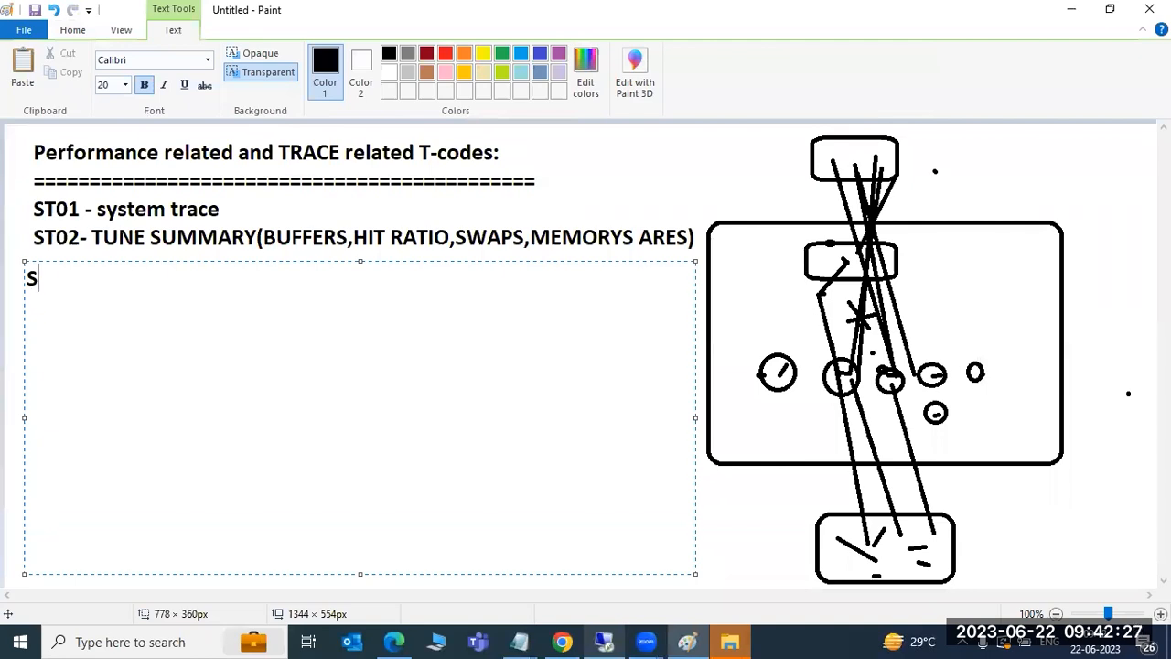
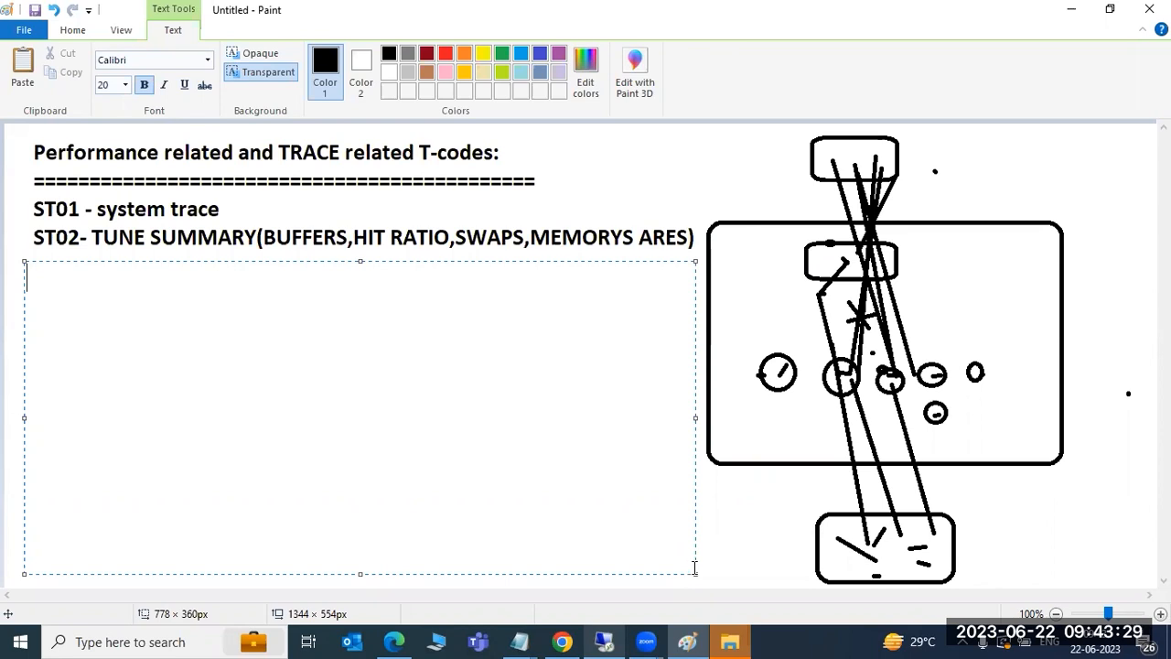
Switch from the Paint notes to the remote SAP session at SAP Easy Access.
click(606, 641)
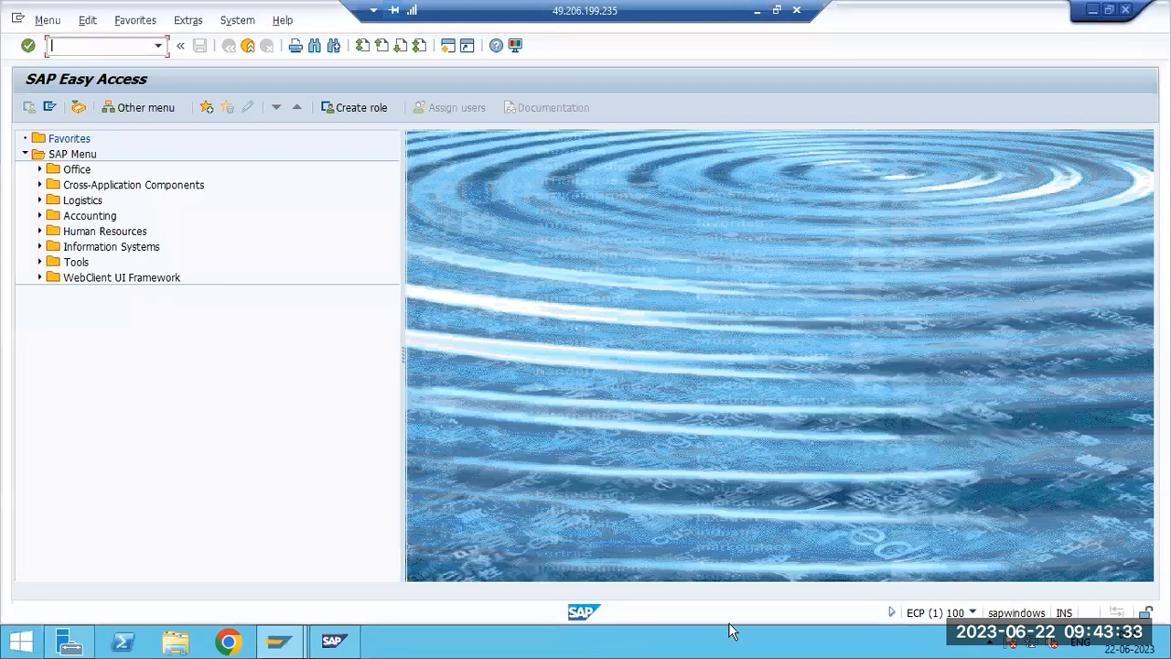
click(972, 612)
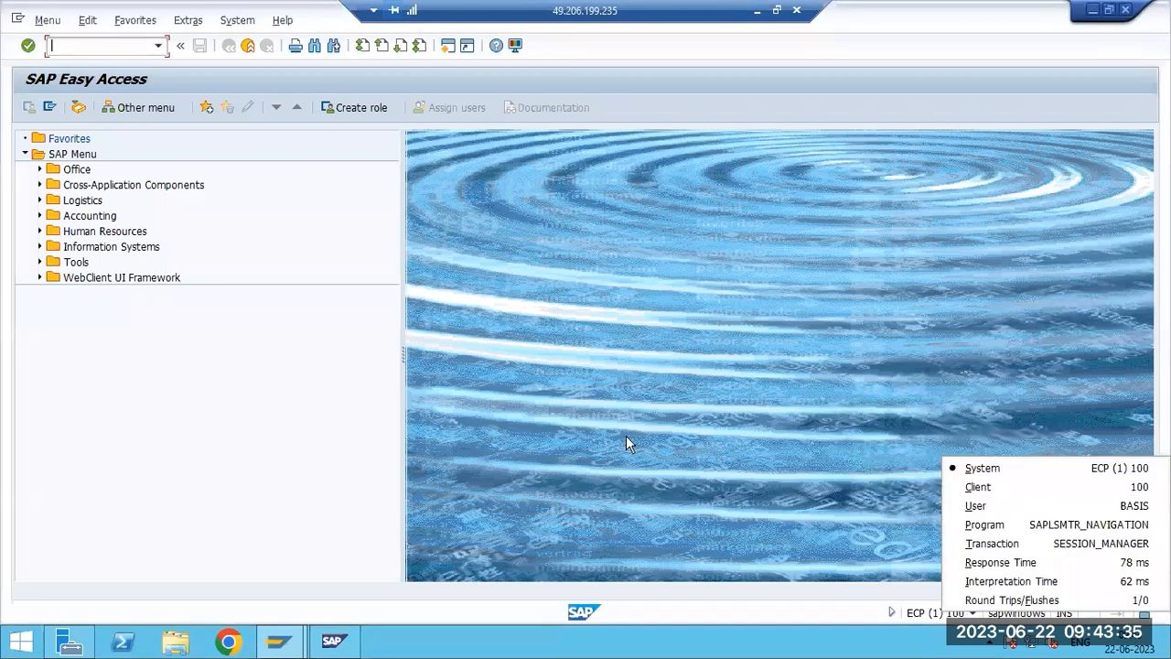
click(98, 45)
text(s)
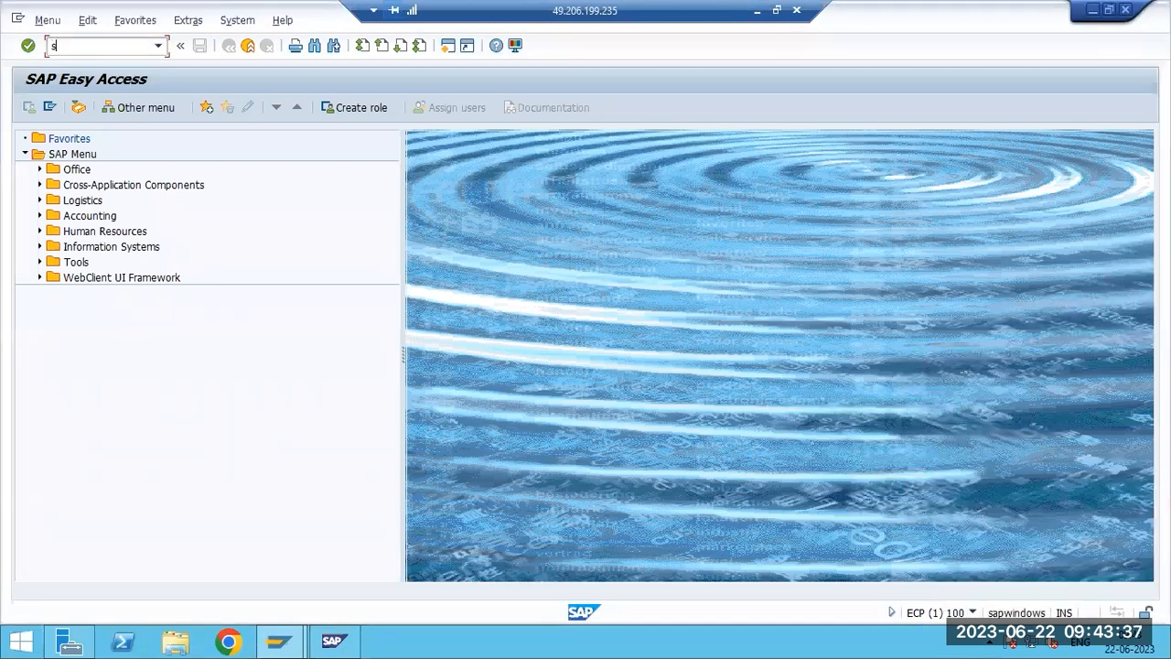
text(t02)
key(Return)
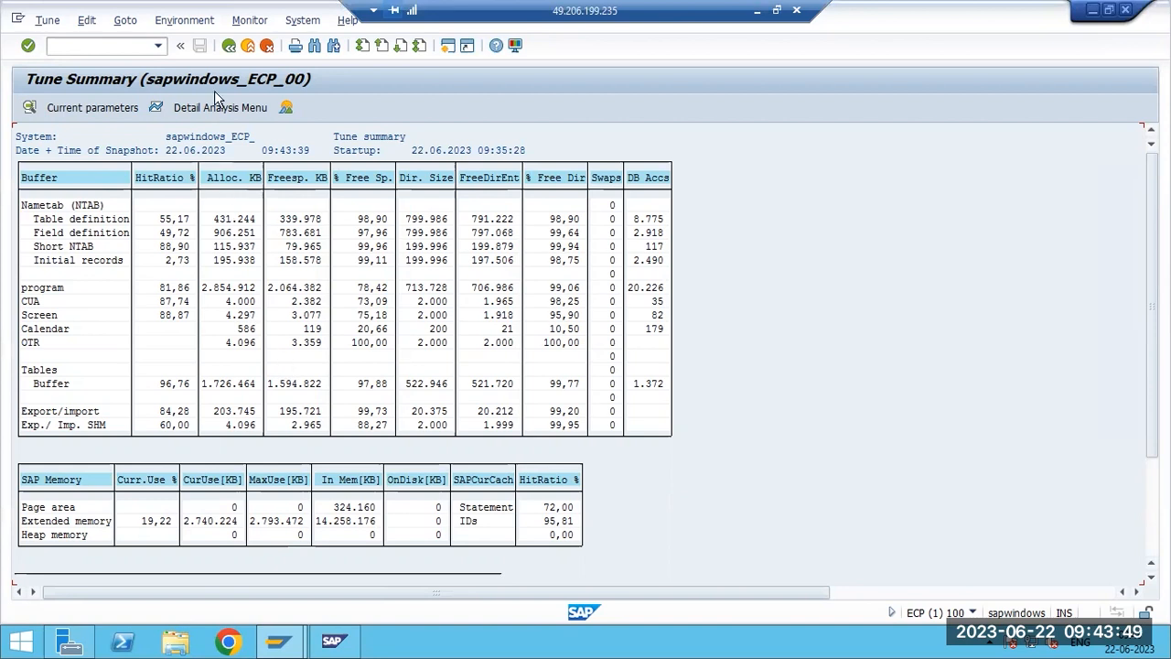
key(F3)
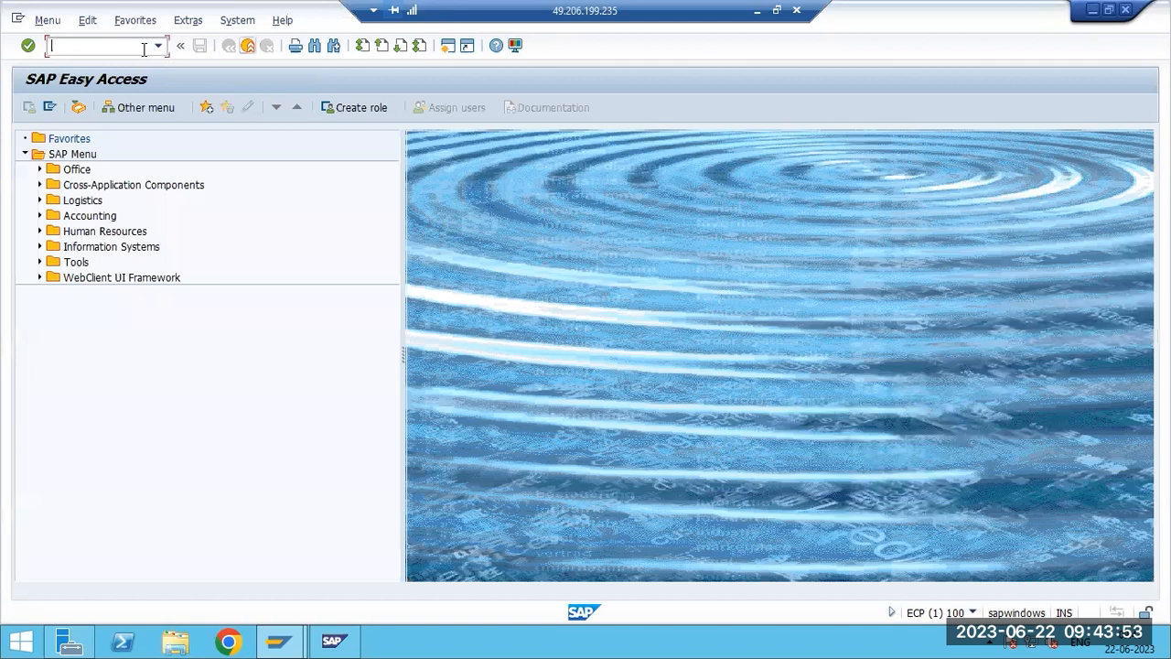
click(277, 640)
click(347, 589)
text(st22)
key(Return)
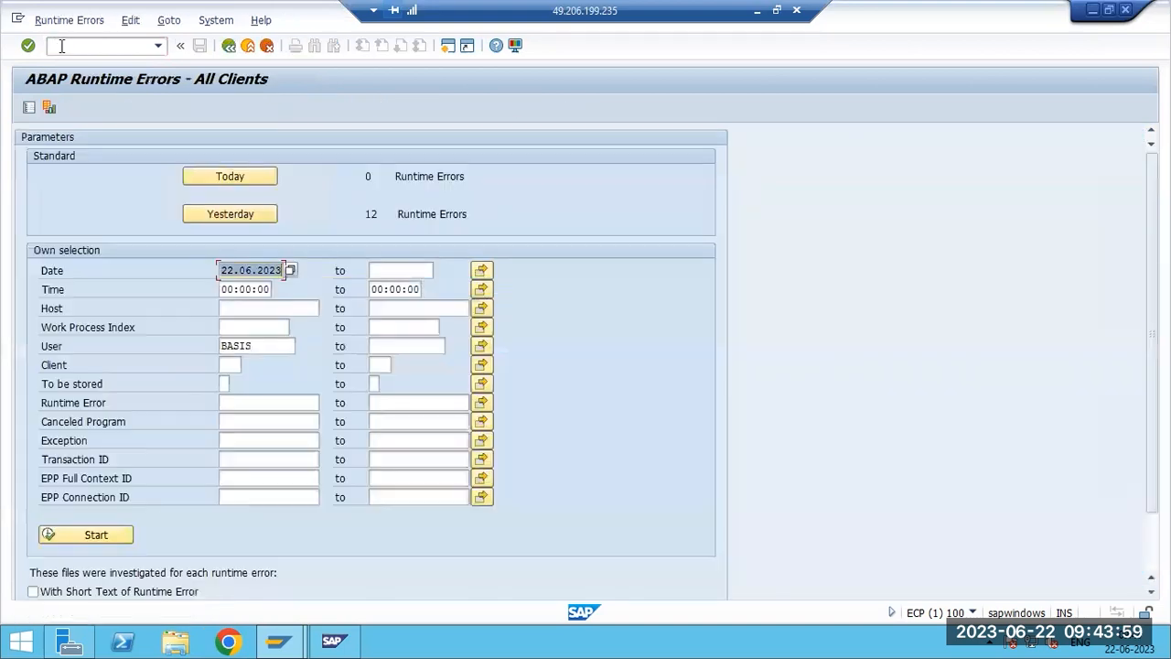
click(229, 44)
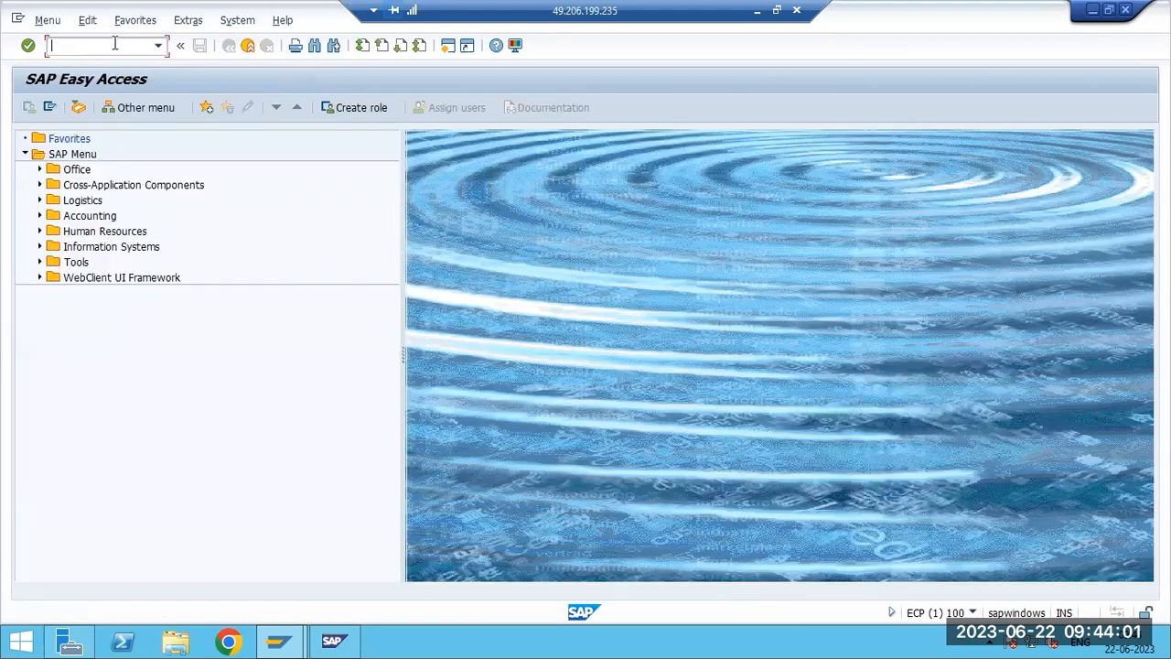
text(smlg)
key(Return)
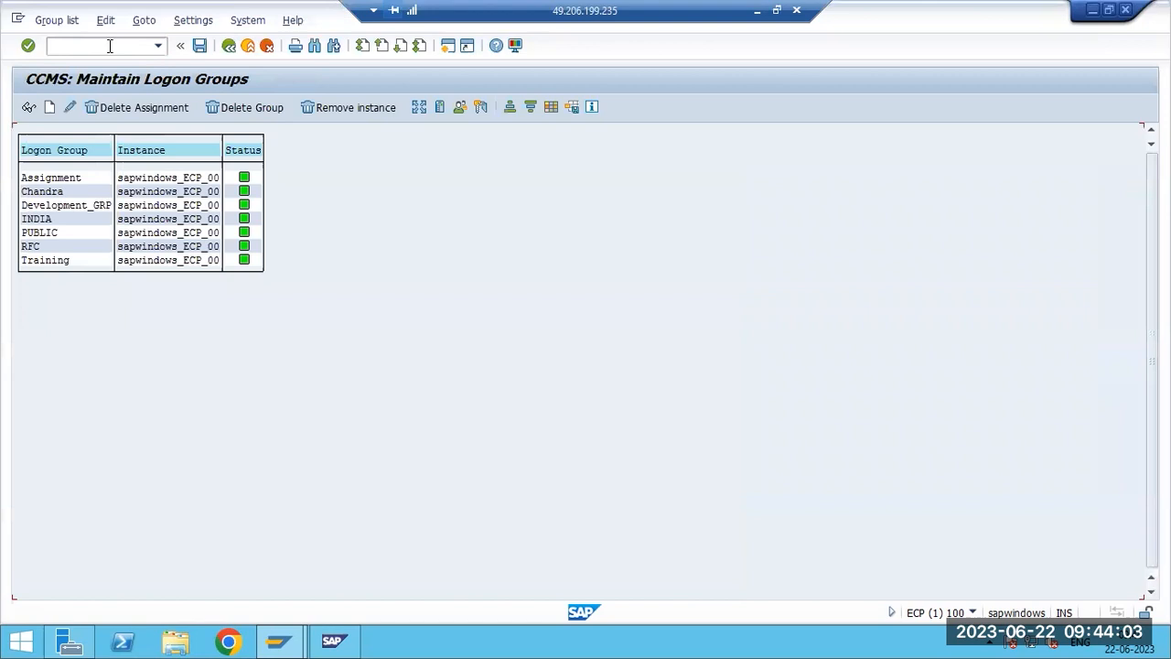
click(419, 107)
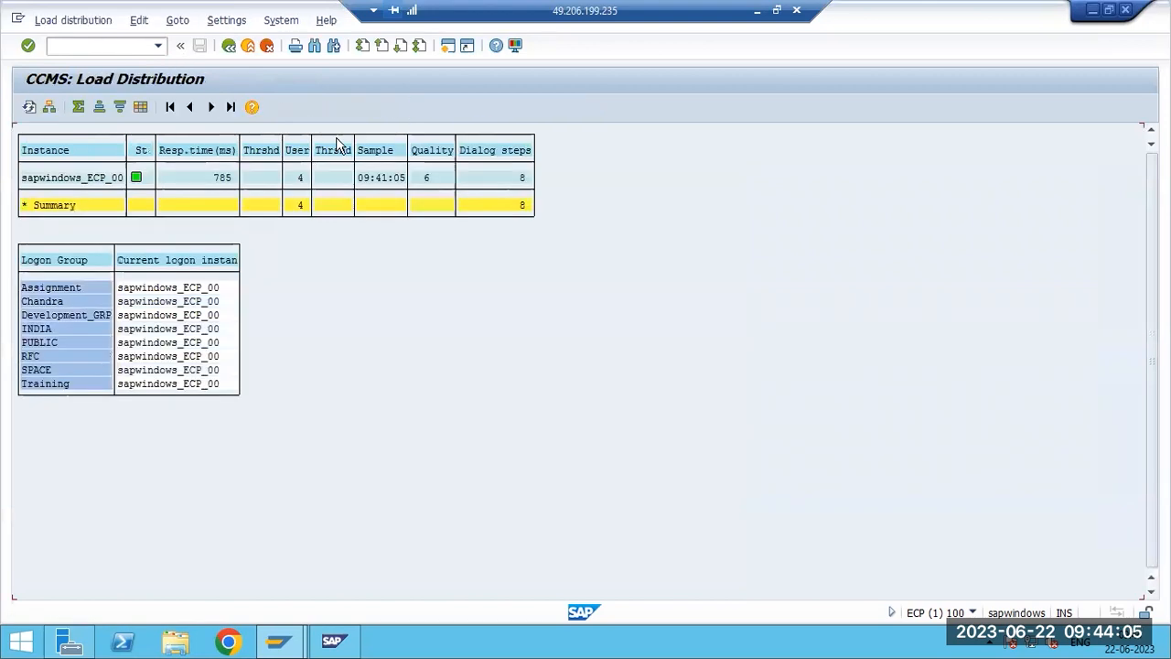
click(69, 180)
click(66, 179)
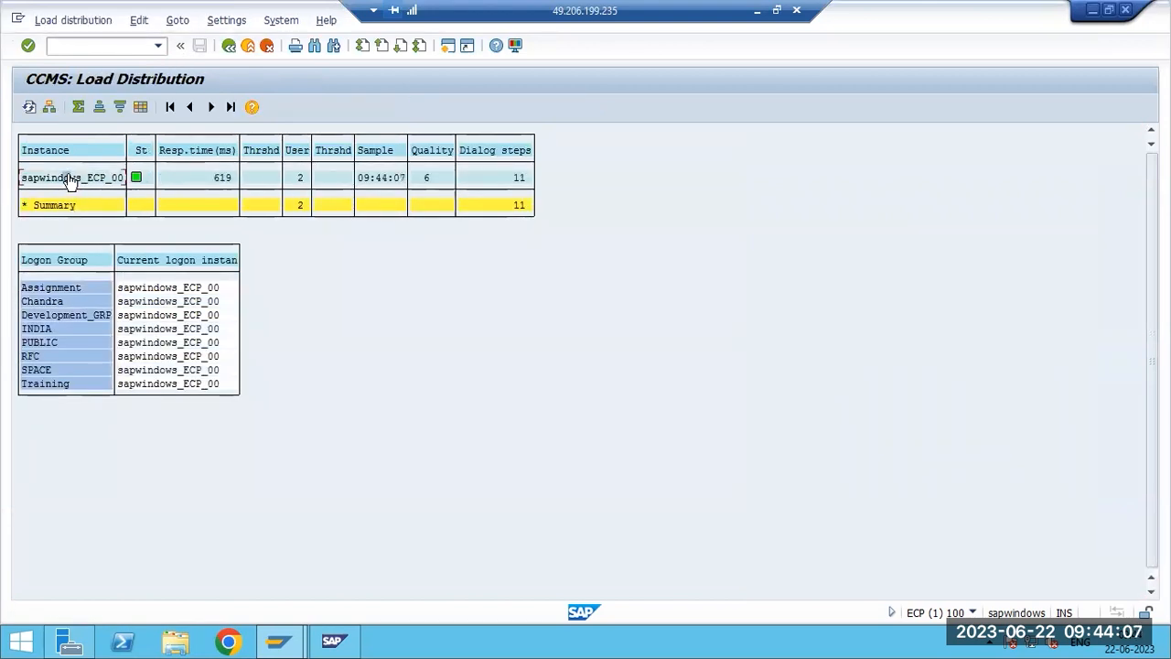
click(229, 45)
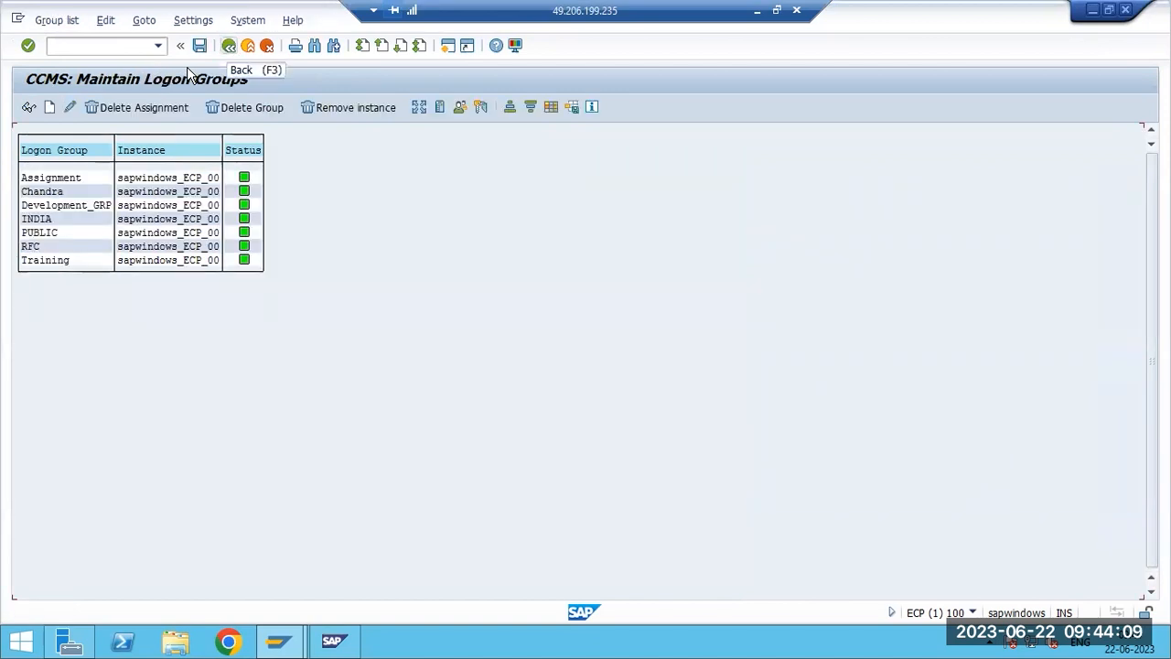
click(228, 45)
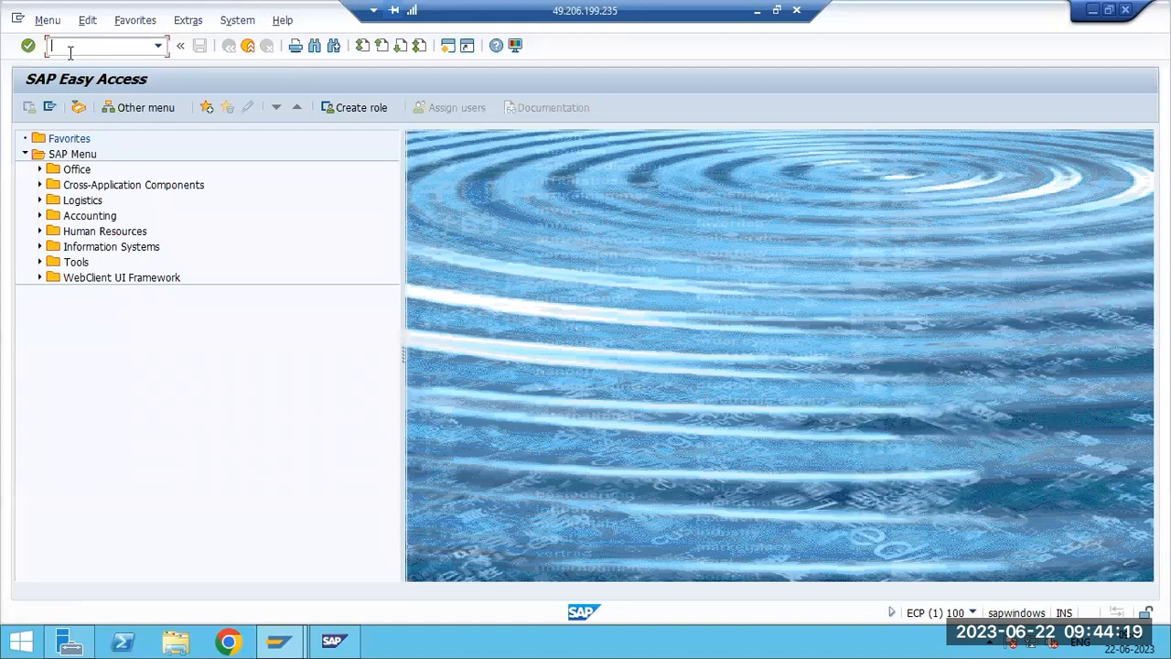
Bring up the Tune Summary, note the Screen buffer's allocated size, and launch Task Manager.
text(st03)
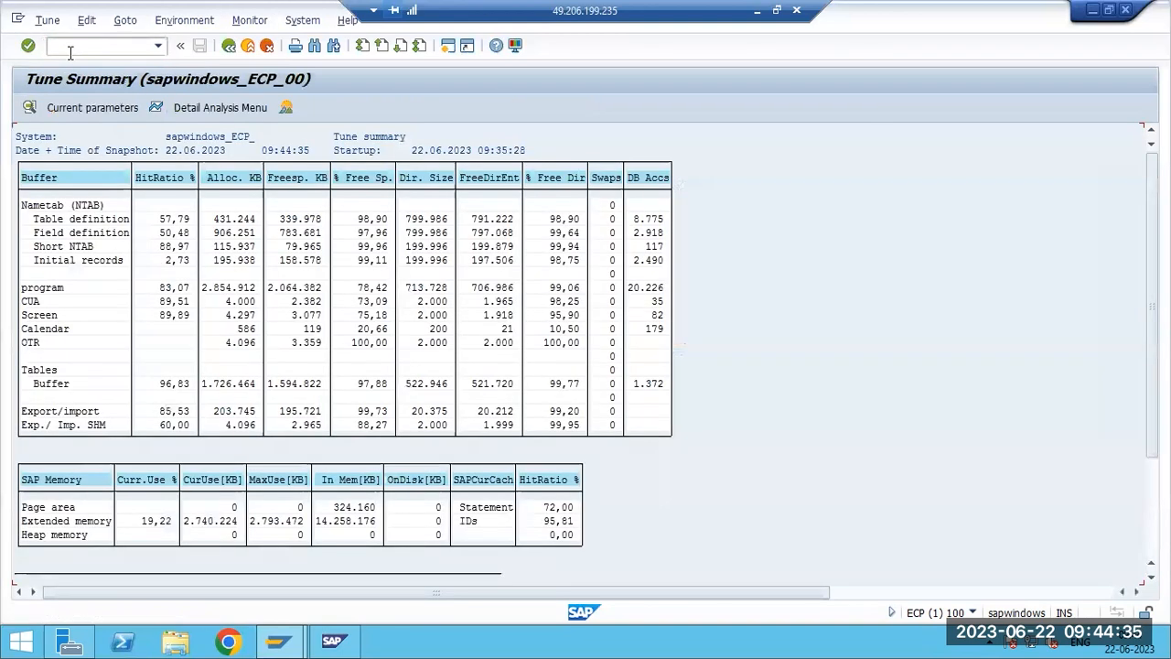
click(231, 316)
right_click(480, 642)
click(495, 593)
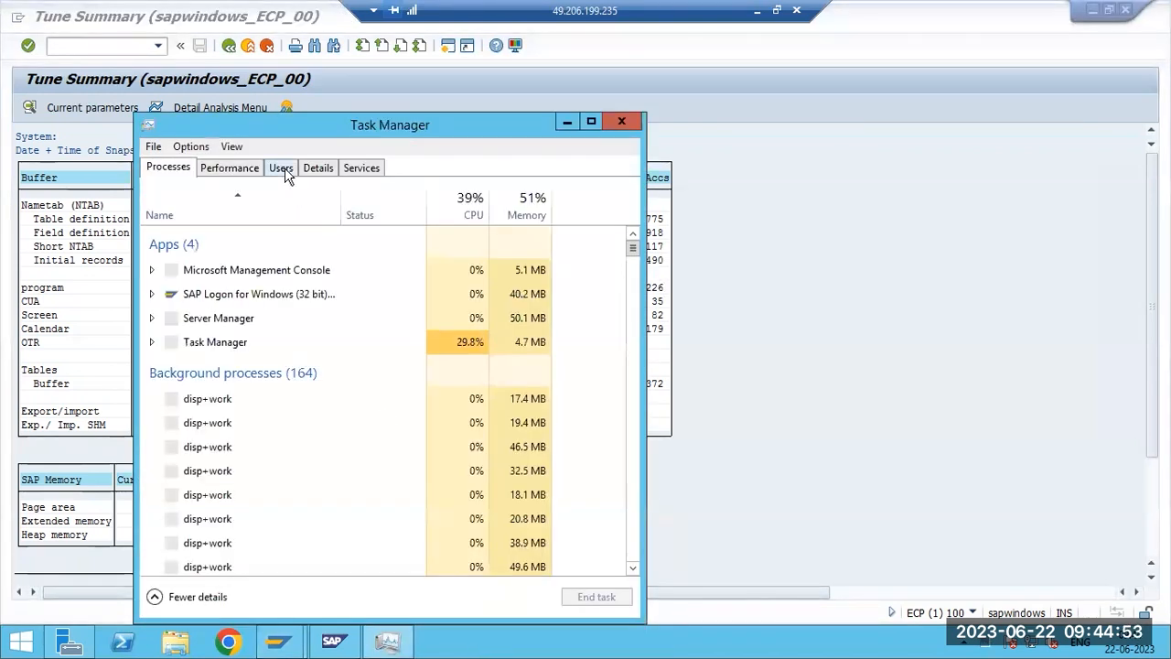
Check connected users, CPU, and memory use (10.1 of 19.4 GB) in Task Manager, then close it.
click(281, 168)
click(221, 170)
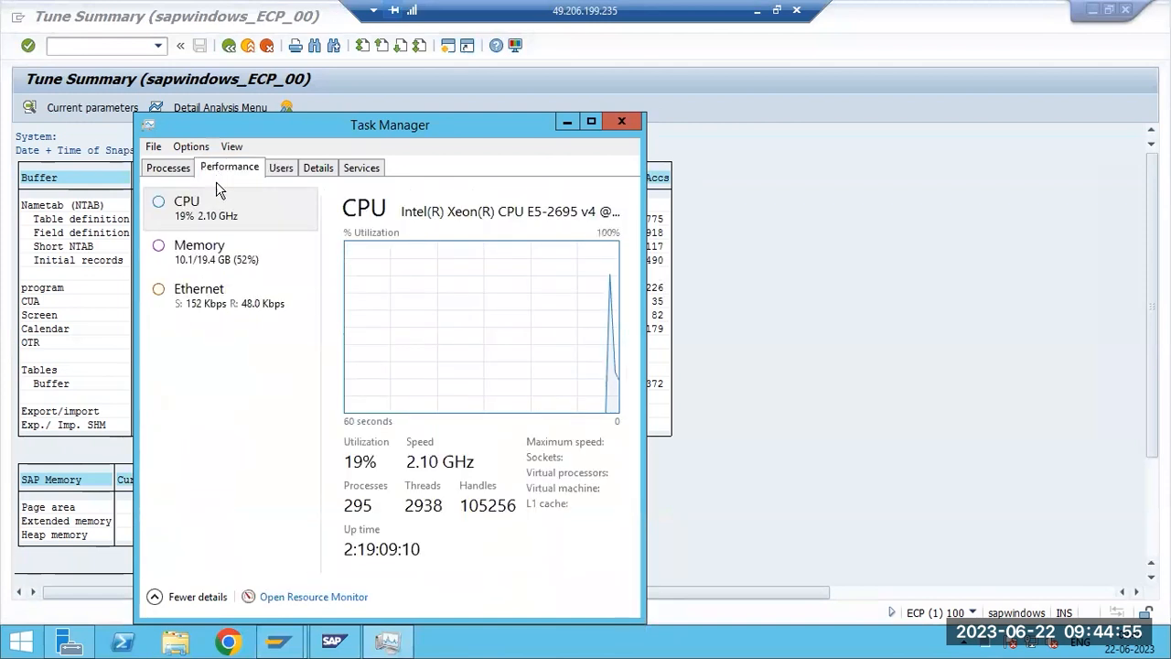
click(201, 260)
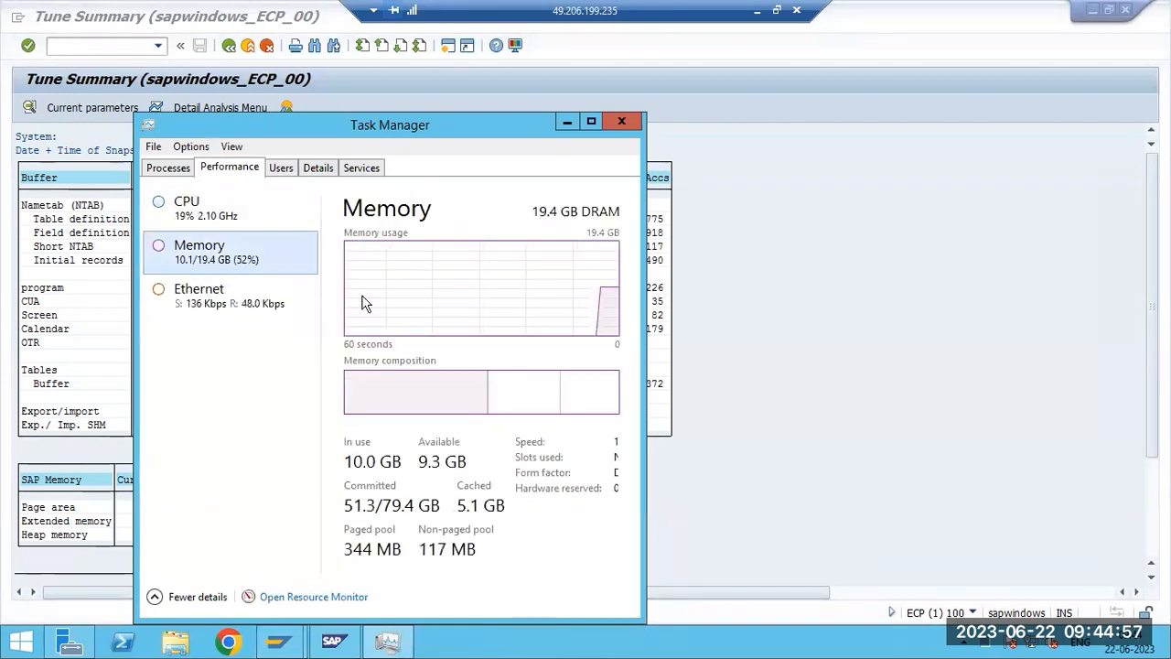
click(620, 123)
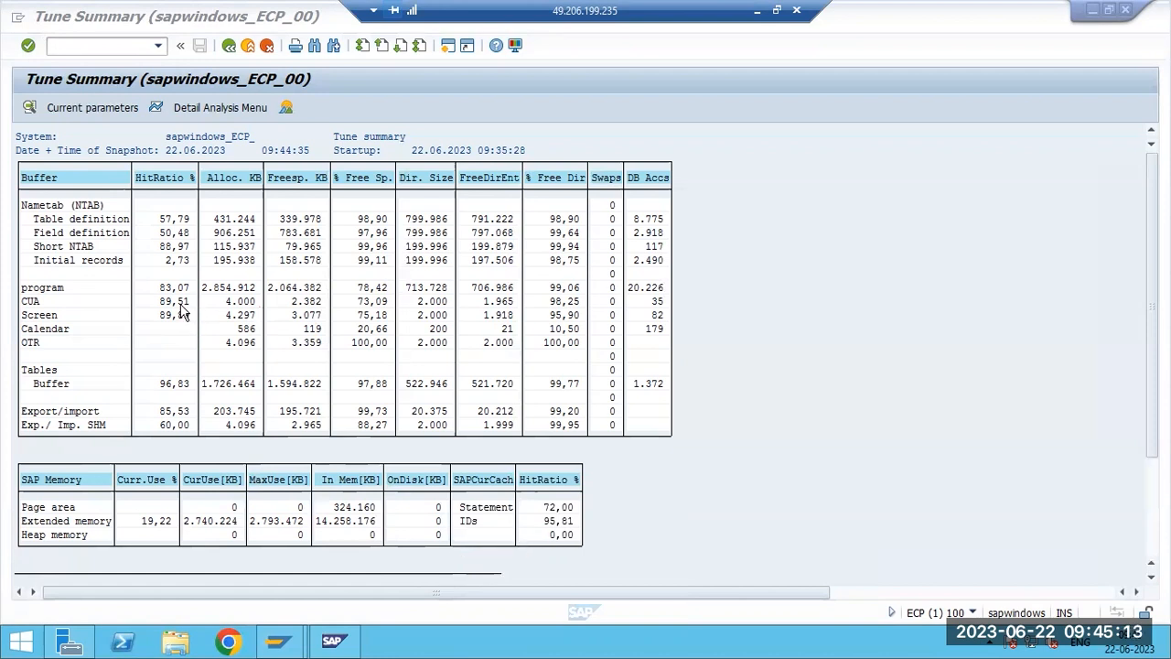
Scroll through the Tune Summary's current buffer profile parameters, then minimize the remote session.
click(38, 302)
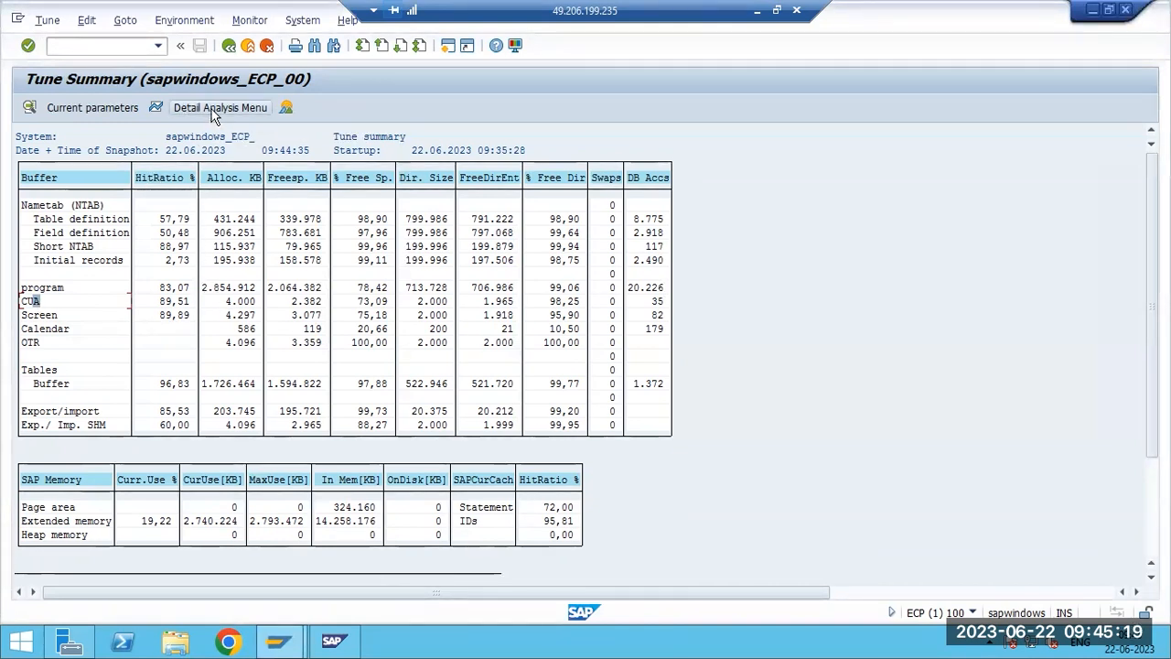
click(100, 108)
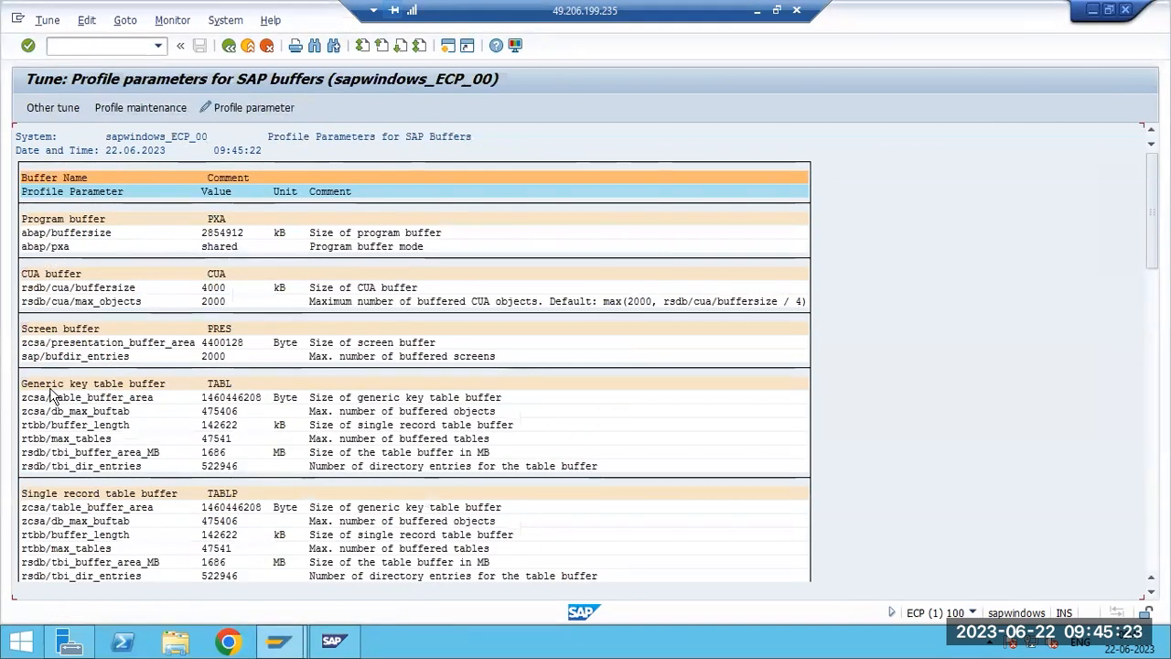
scroll(82, 462, down, 2)
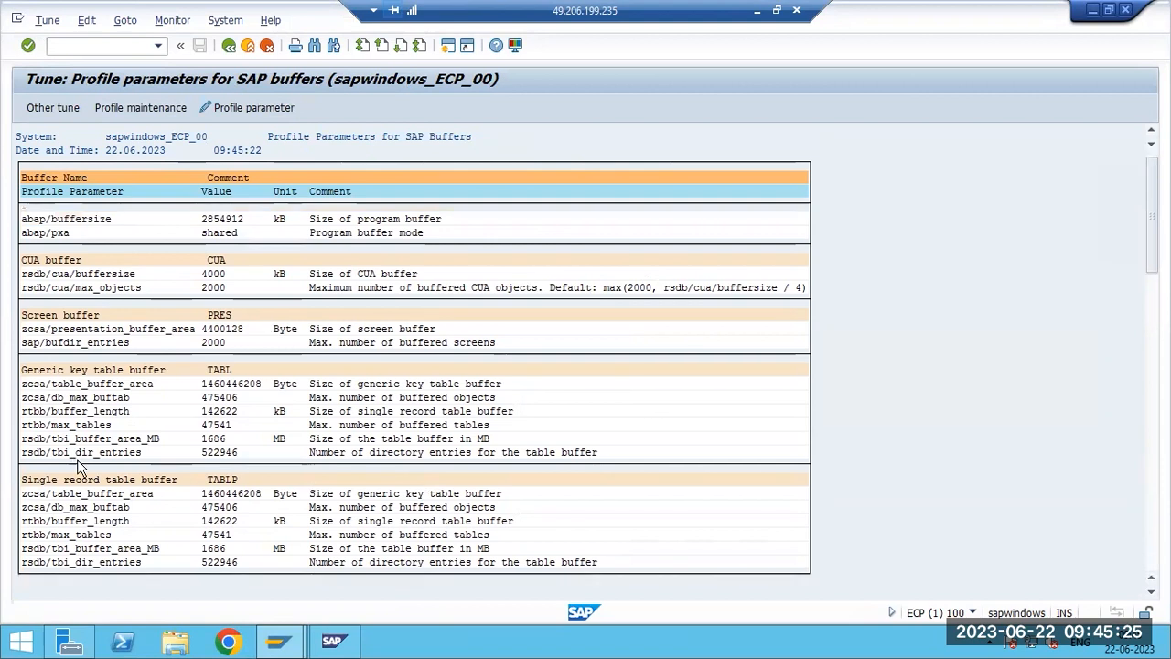
scroll(88, 448, down, 5)
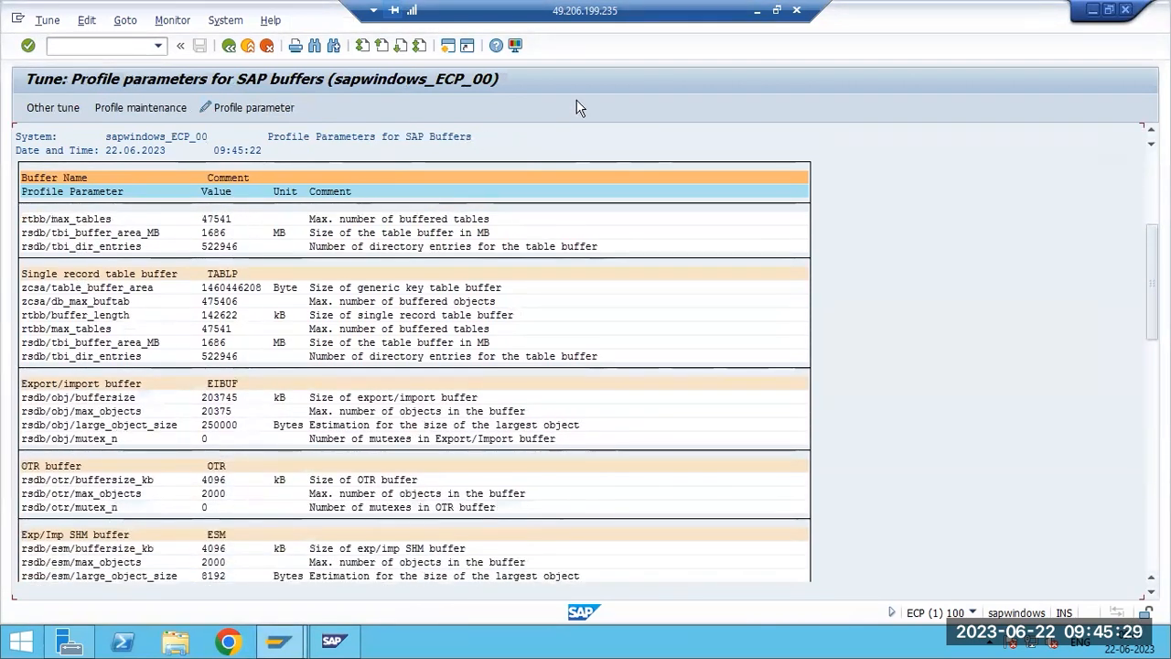
click(757, 10)
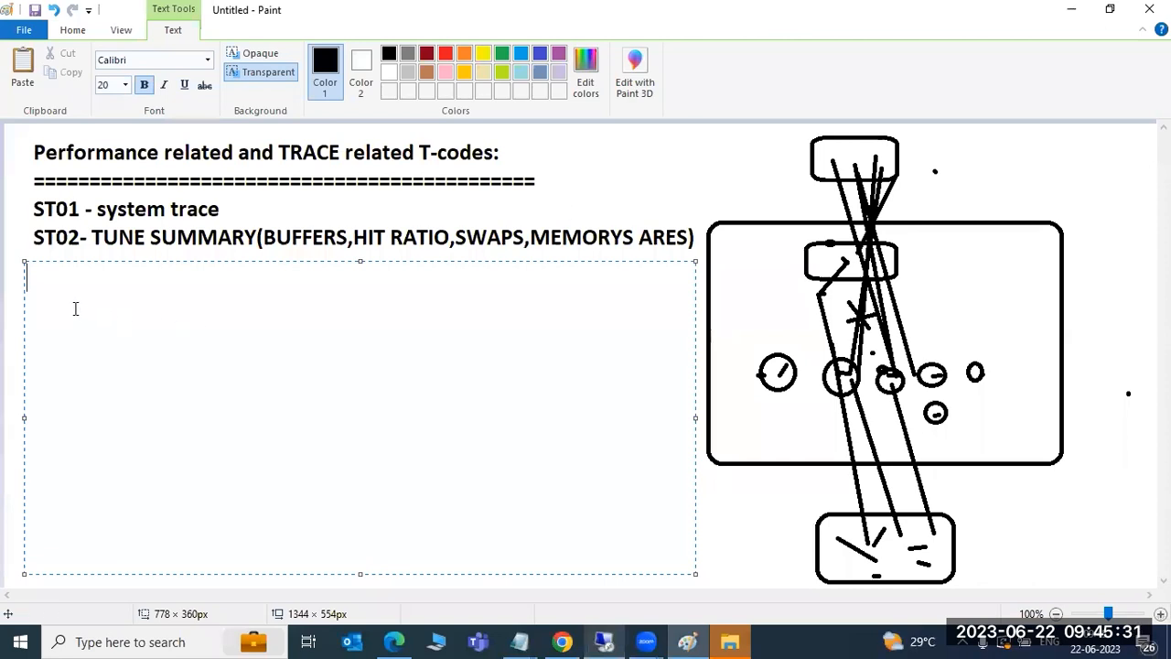
Write 'ZMM -' and 'PHYS_MEMSIZE =19 GB' on separate lines in the Paint text box.
text(ZM)
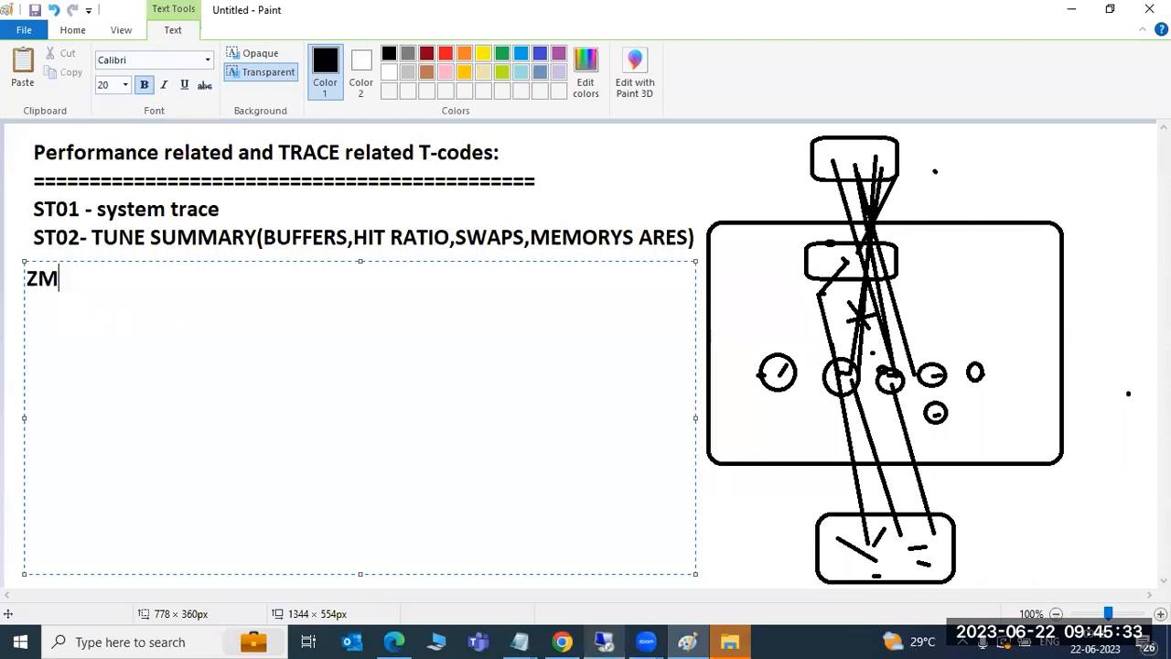
text(M -)
key(Return)
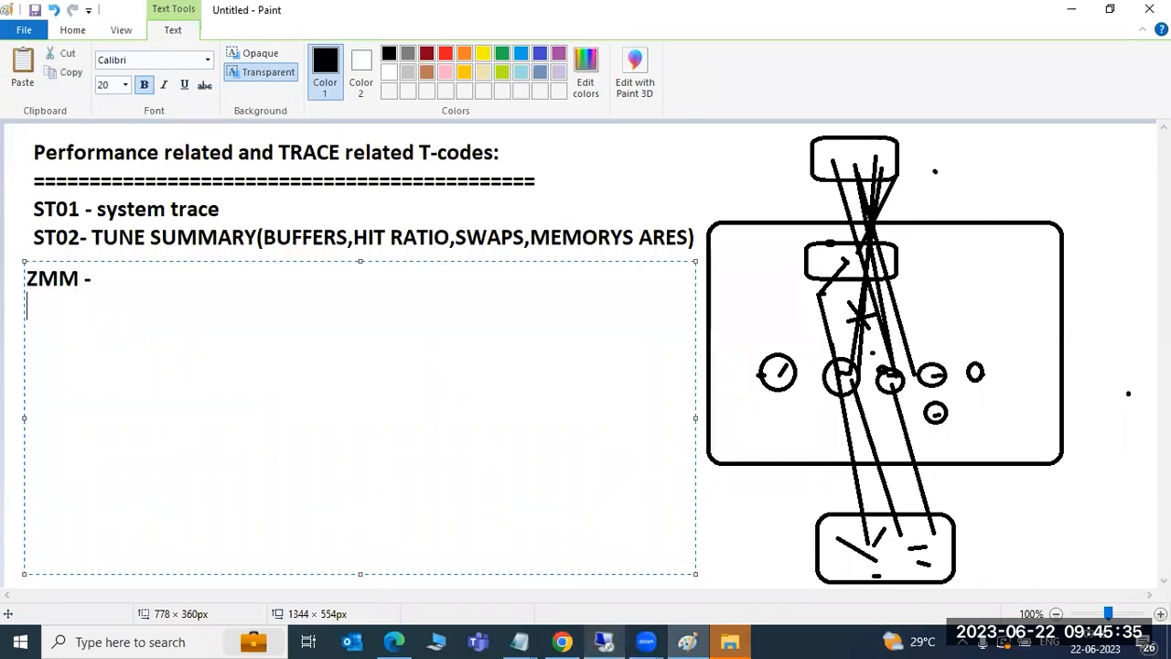
text(PHYS_)
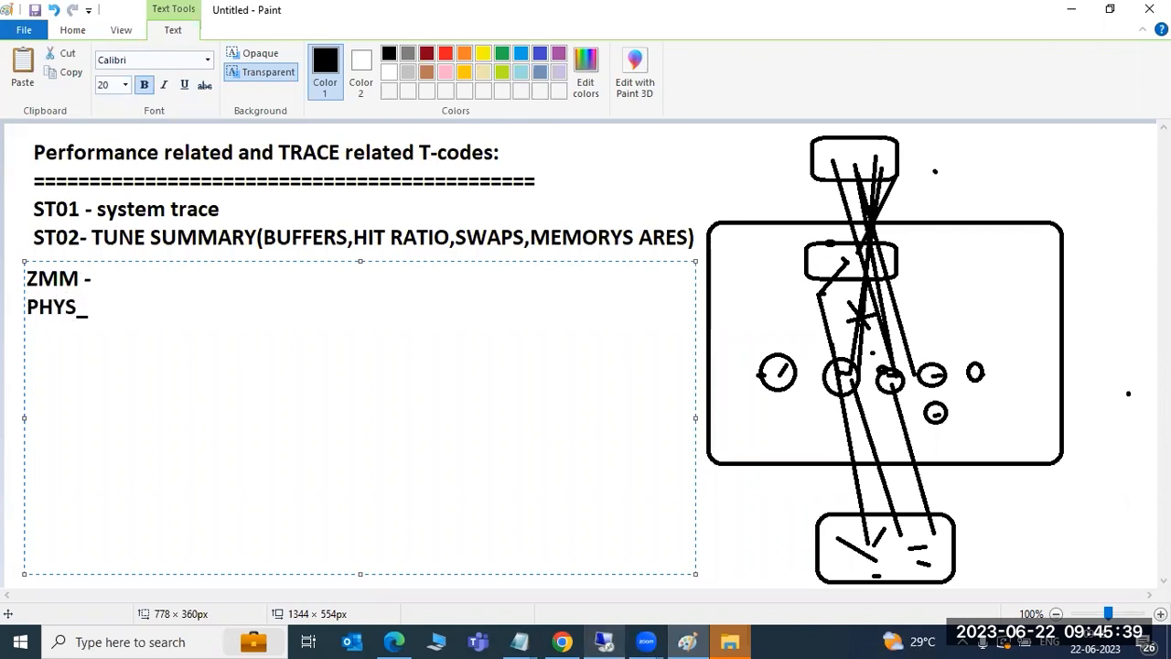
text(MEMSIZE )
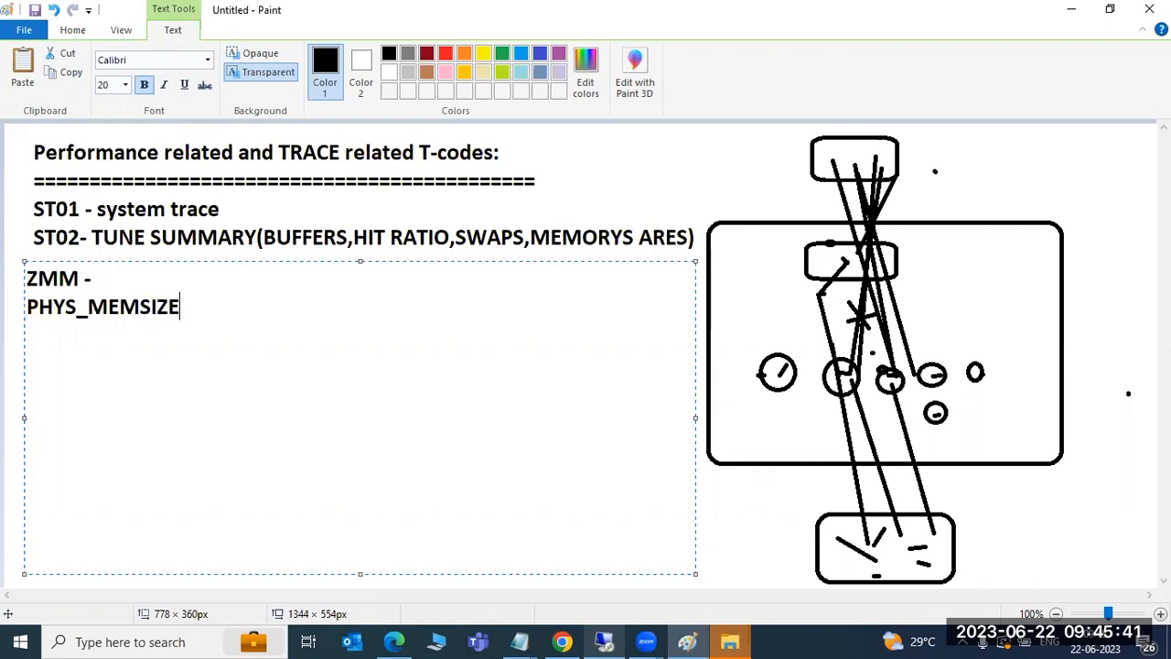
text(=19 GB)
click(606, 642)
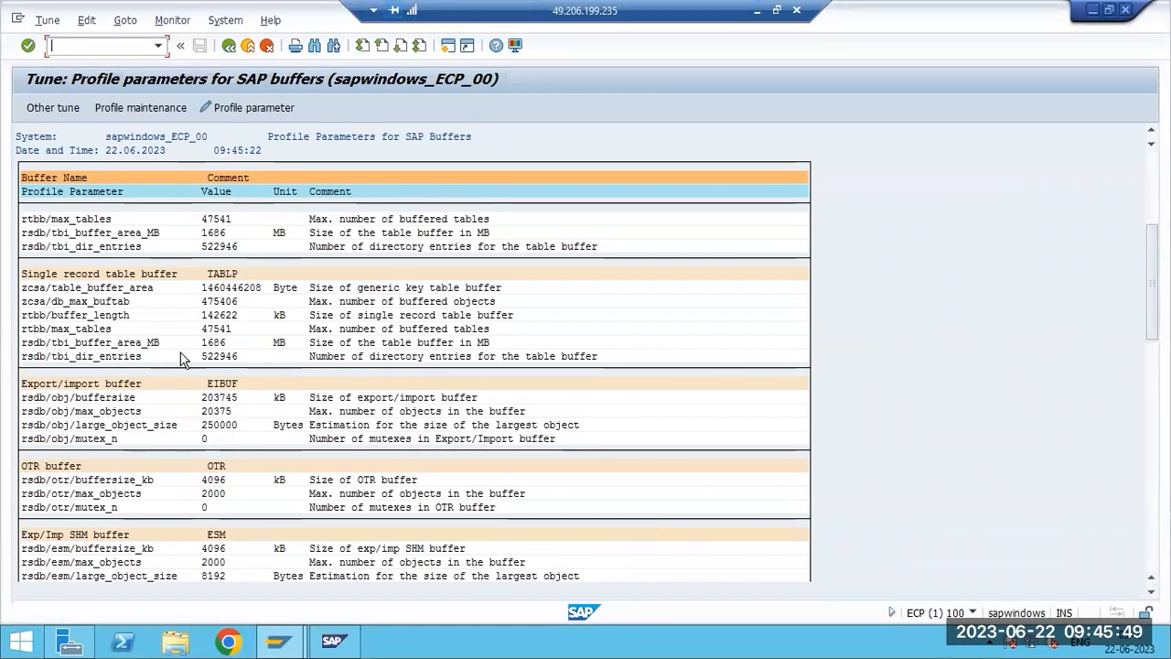
In RZ11, display PHYS_MEMSIZE (current value 19897 MB), then back out to Easy Access.
click(228, 44)
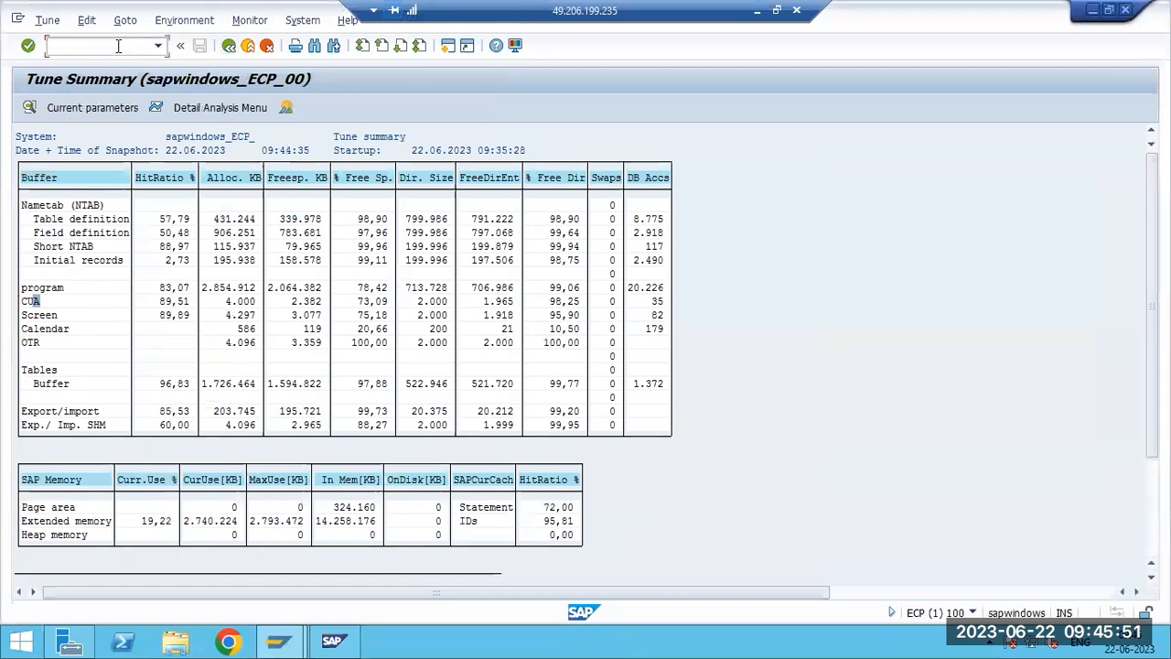
text(rz11)
key(Return)
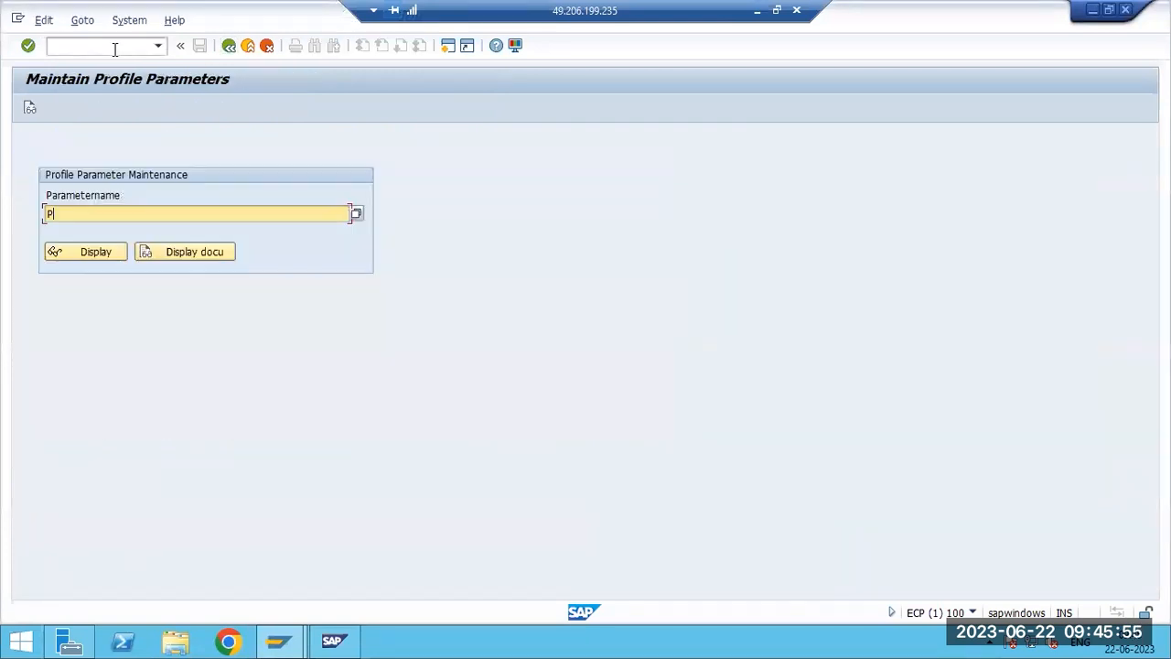
text(PHYS_MEM)
text(SIZR)
text(E)
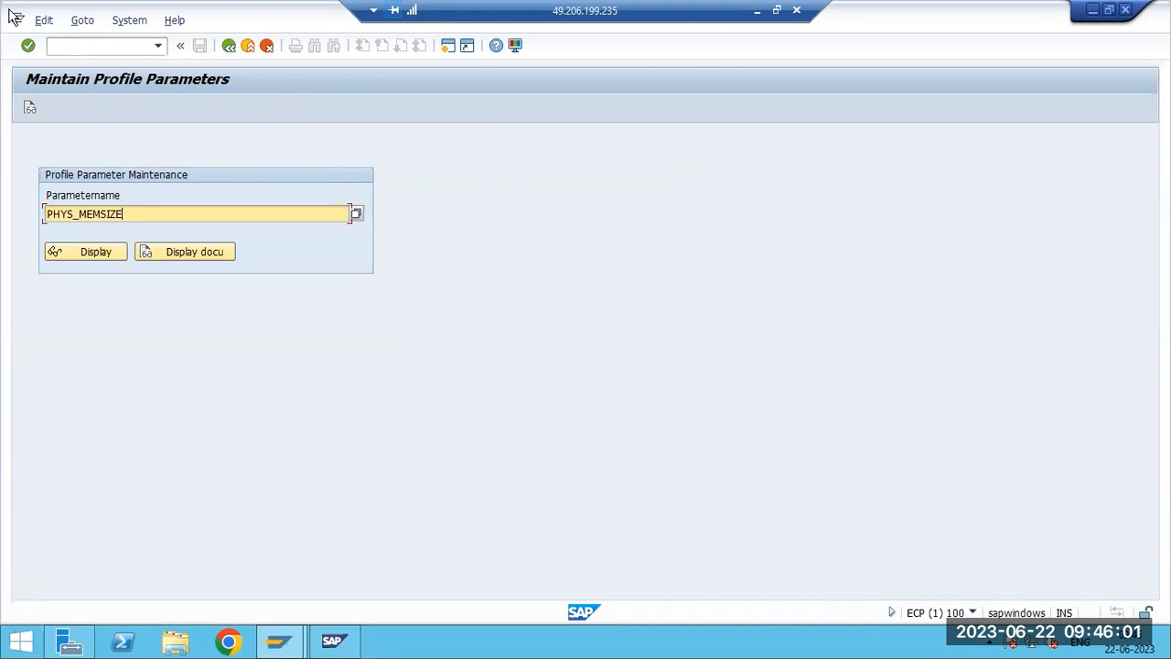
click(83, 259)
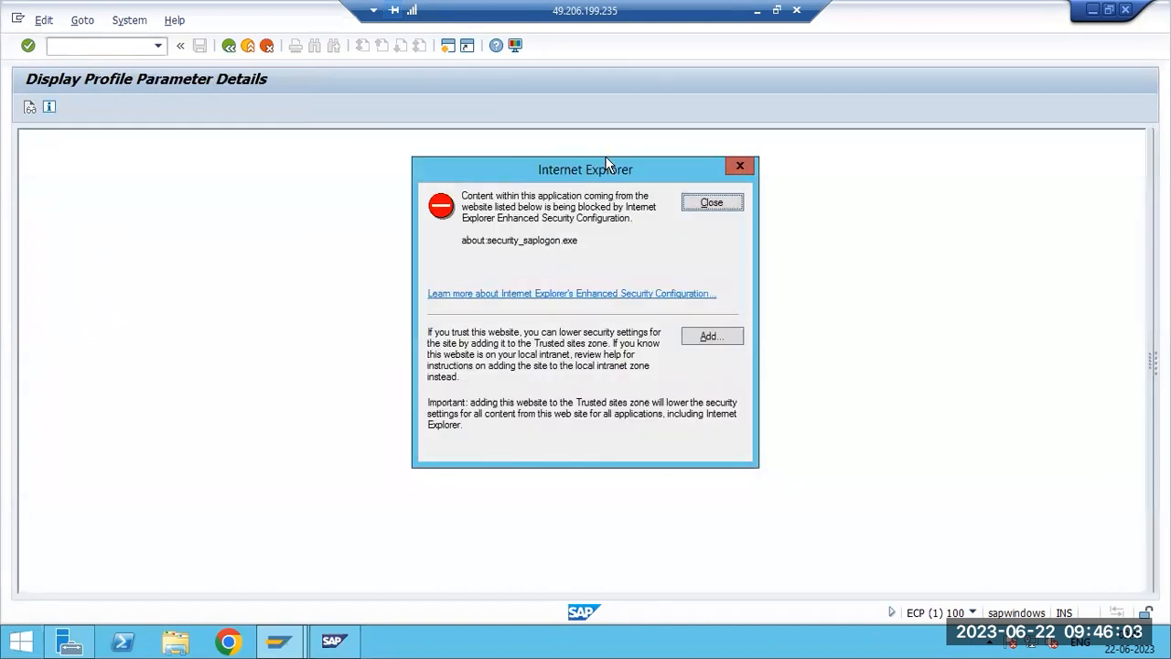
click(709, 203)
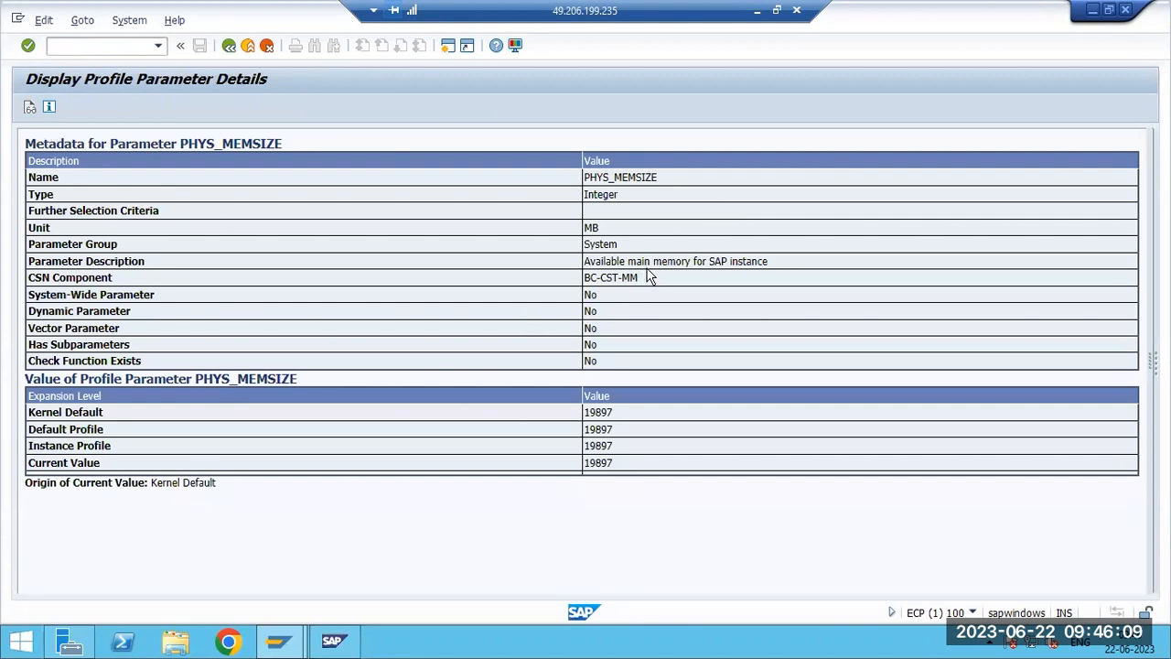
drag(664, 260, 763, 269)
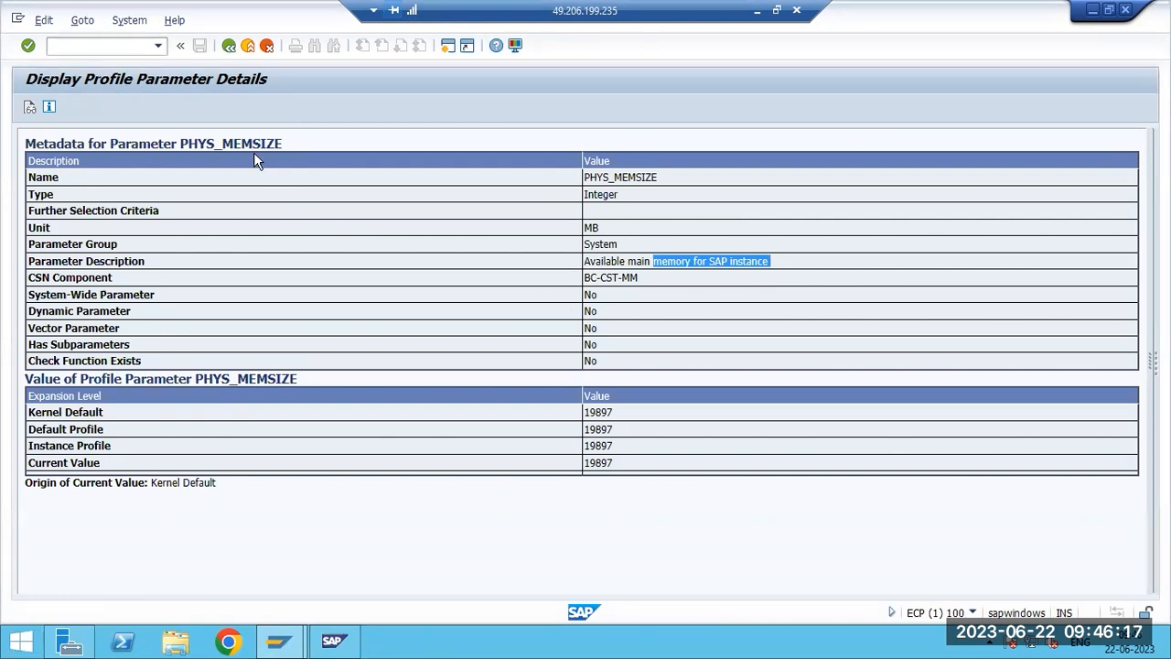
click(229, 46)
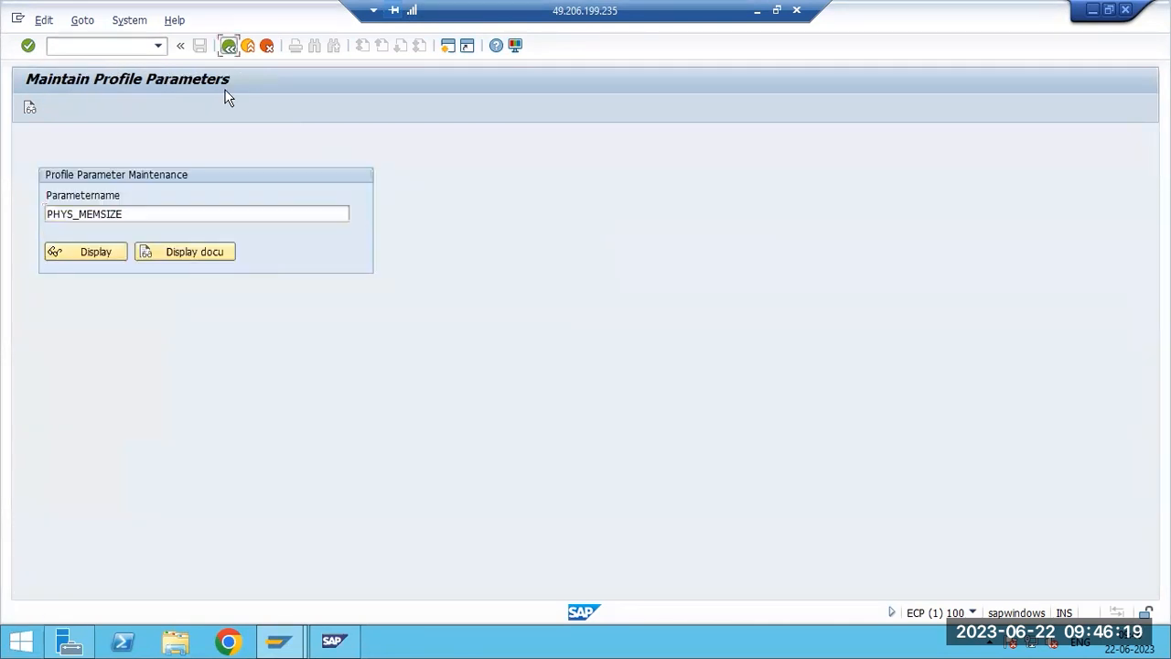
click(228, 46)
Erase the ZMM and PHYS_MEMSIZE lines from the Paint notes and restore the SAP session.
click(758, 11)
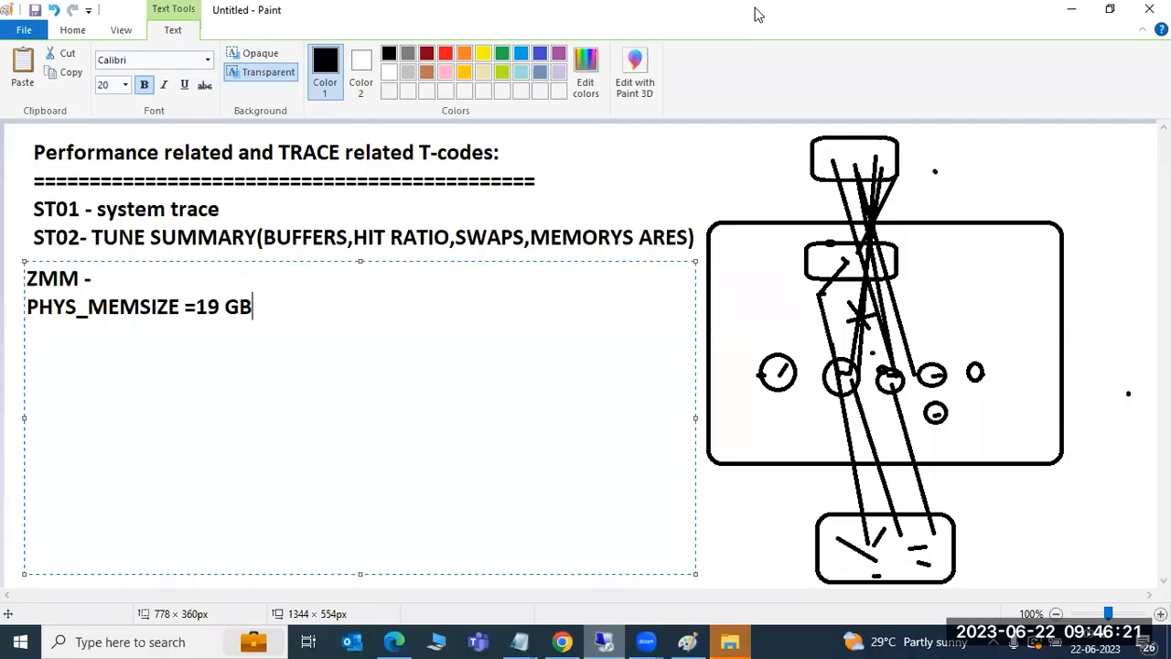
drag(264, 304, 16, 267)
key(Delete)
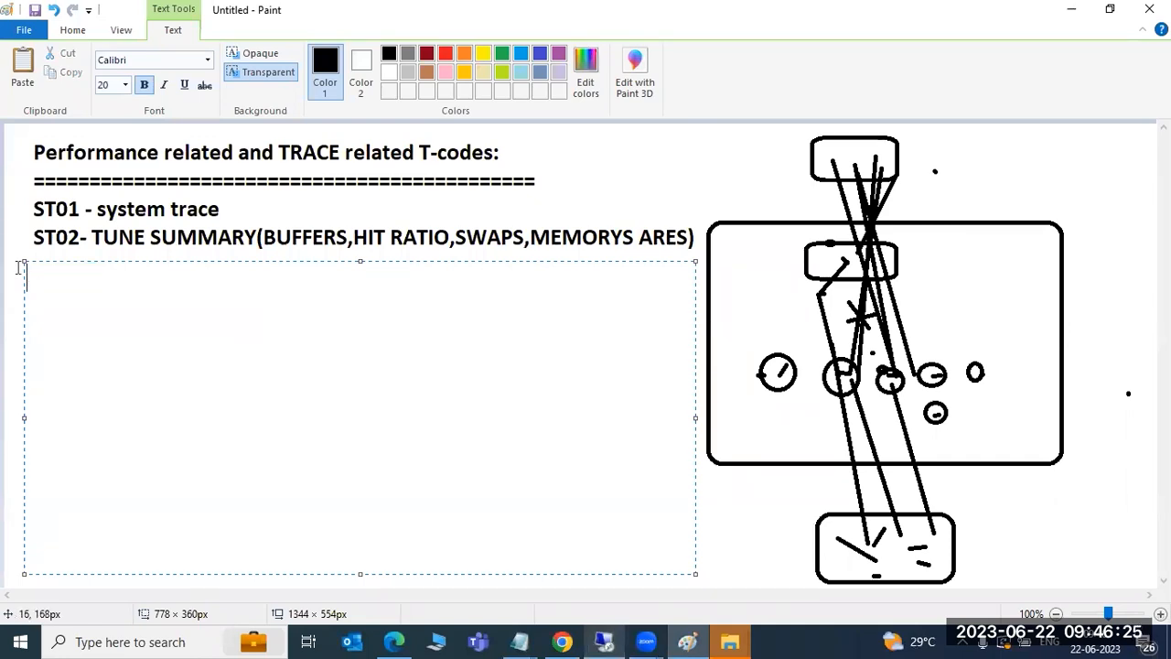
mouse_move(604, 641)
click(600, 563)
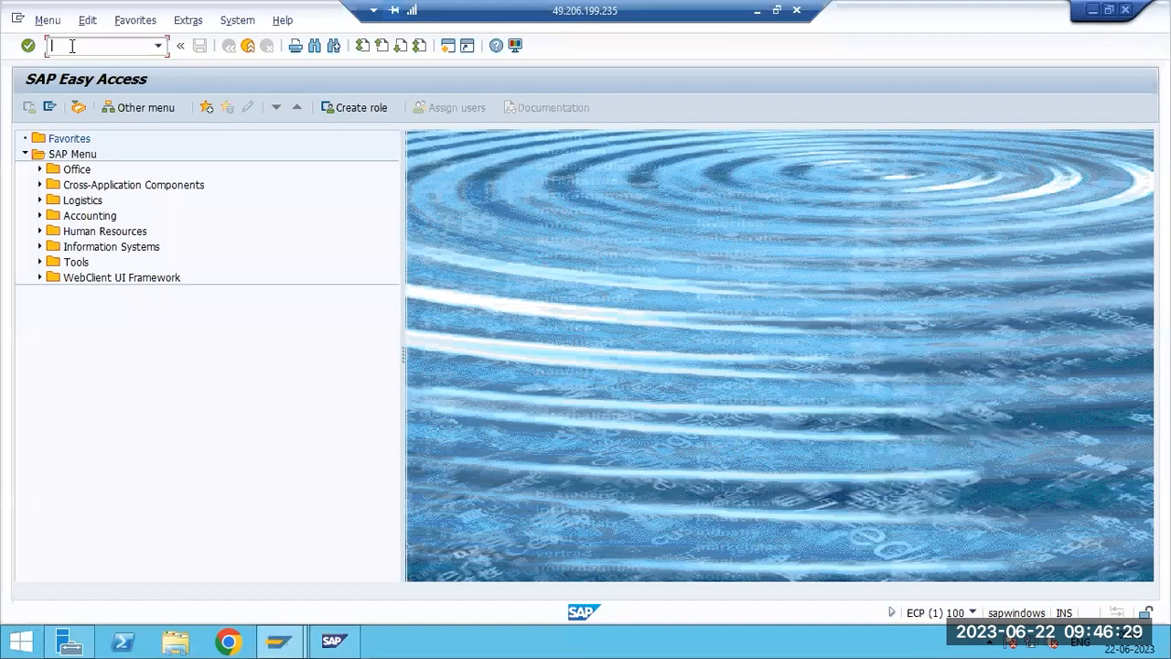
text(st02)
key(Return)
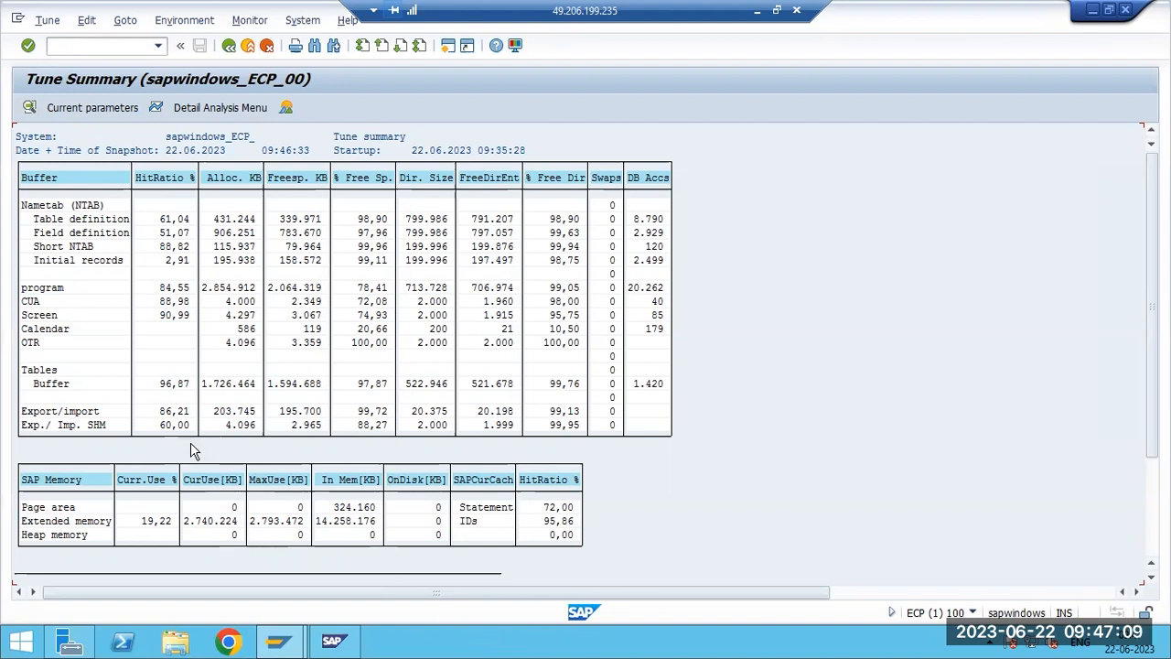
click(229, 45)
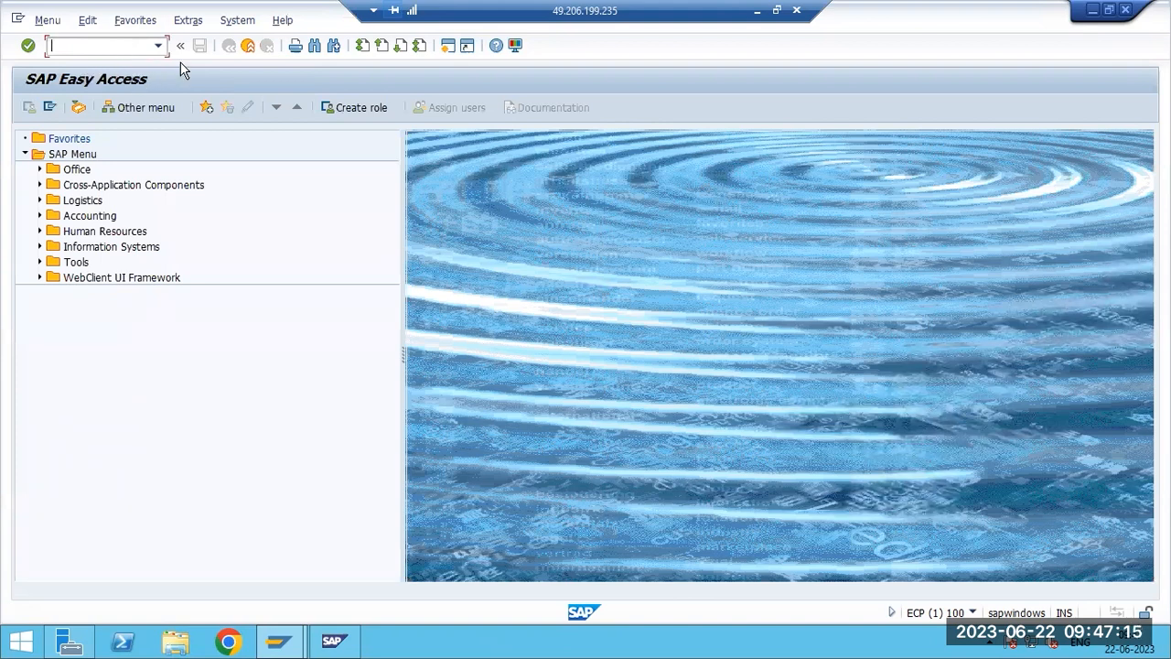
Open the NWD development system's logon screen from SAP Logon 770.
text(s)
click(279, 641)
click(209, 588)
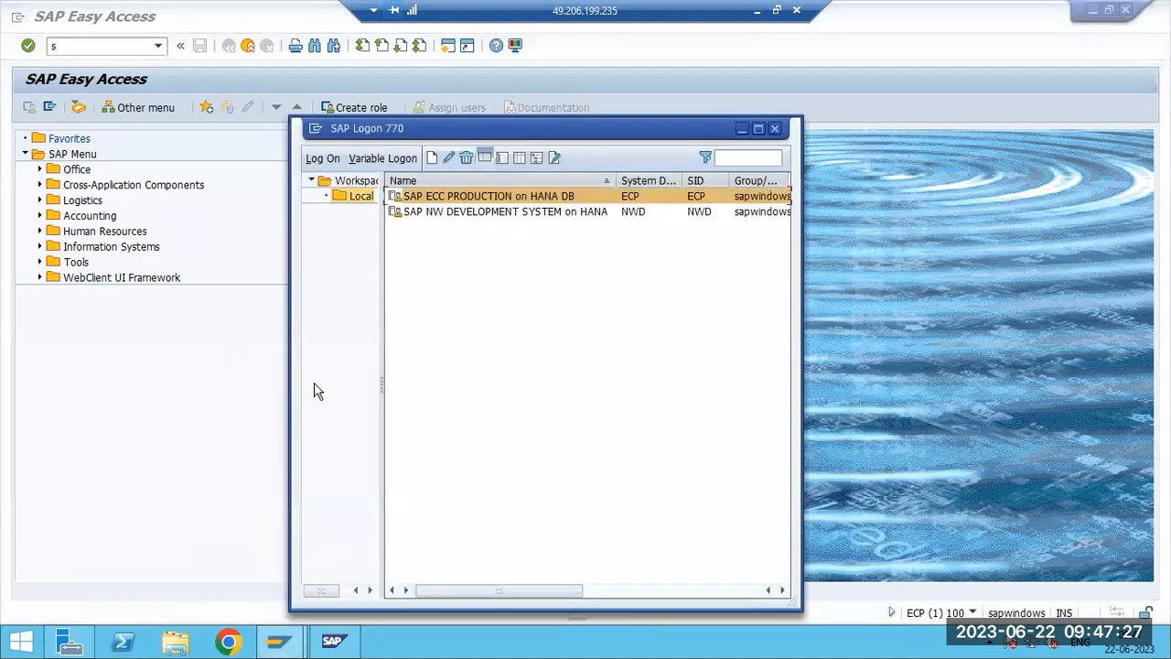
click(458, 211)
key(Delete)
double_click(457, 211)
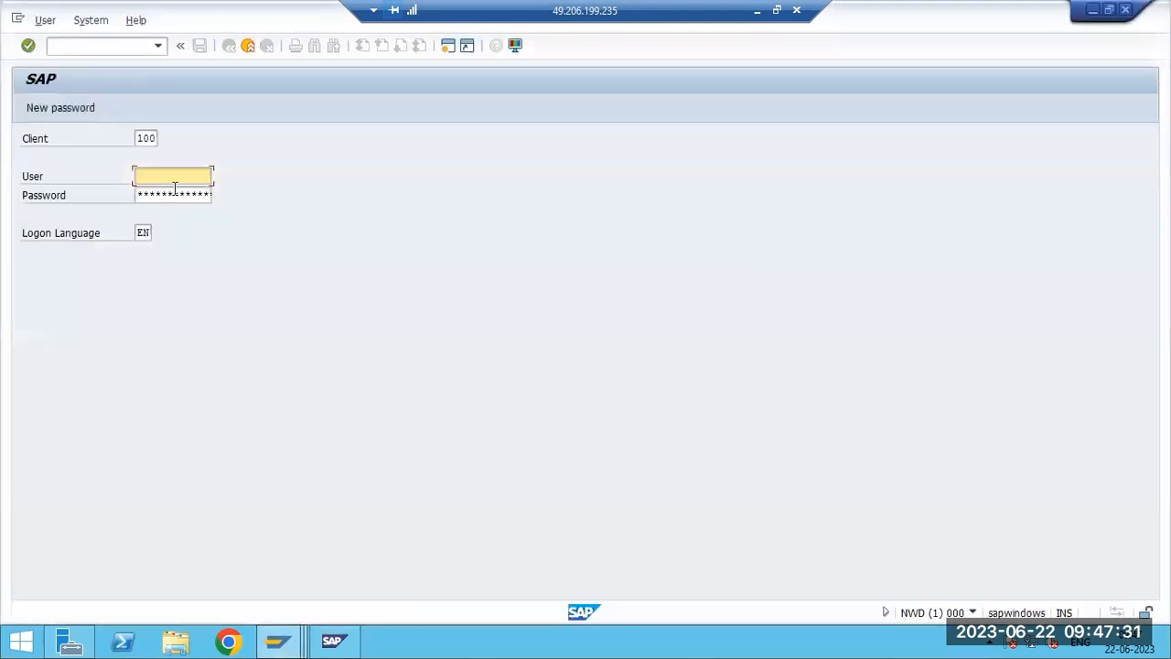
Log on to client 001 with the user name and password.
click(151, 138)
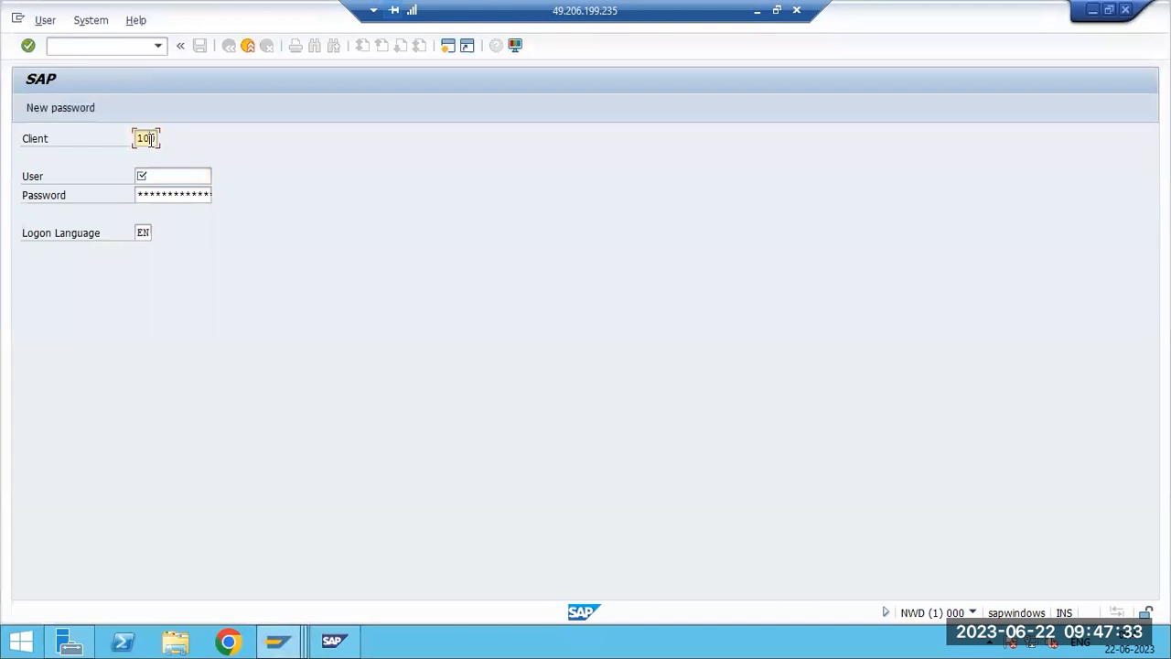
double_click(147, 144)
text(001)
key(Tab)
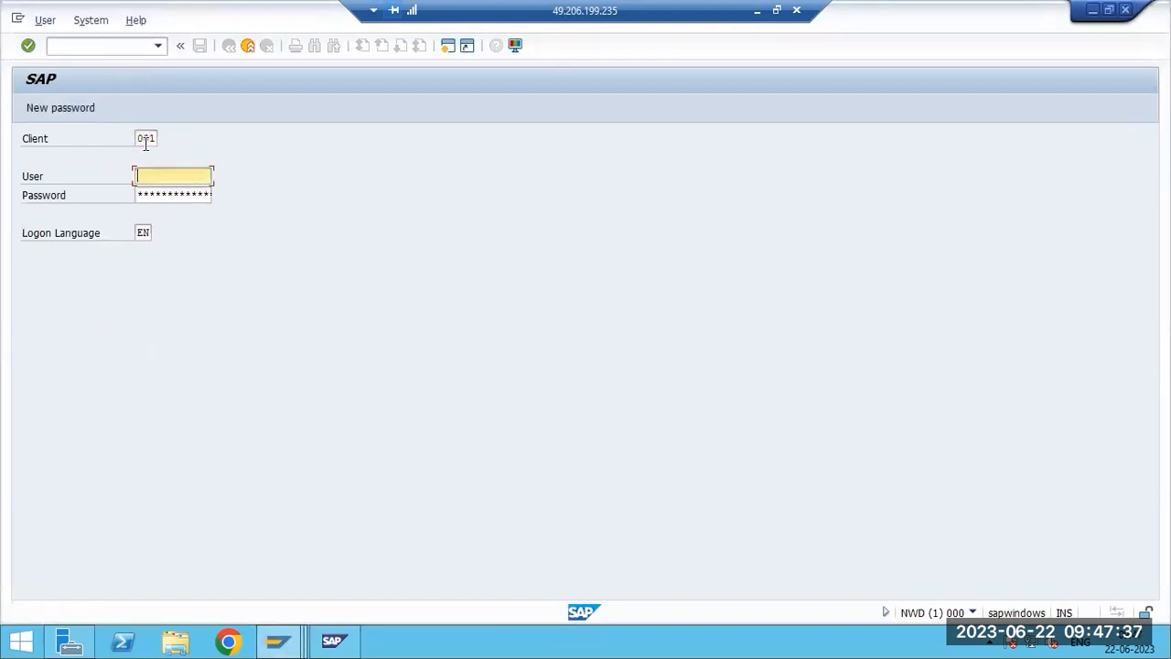
text(basis)
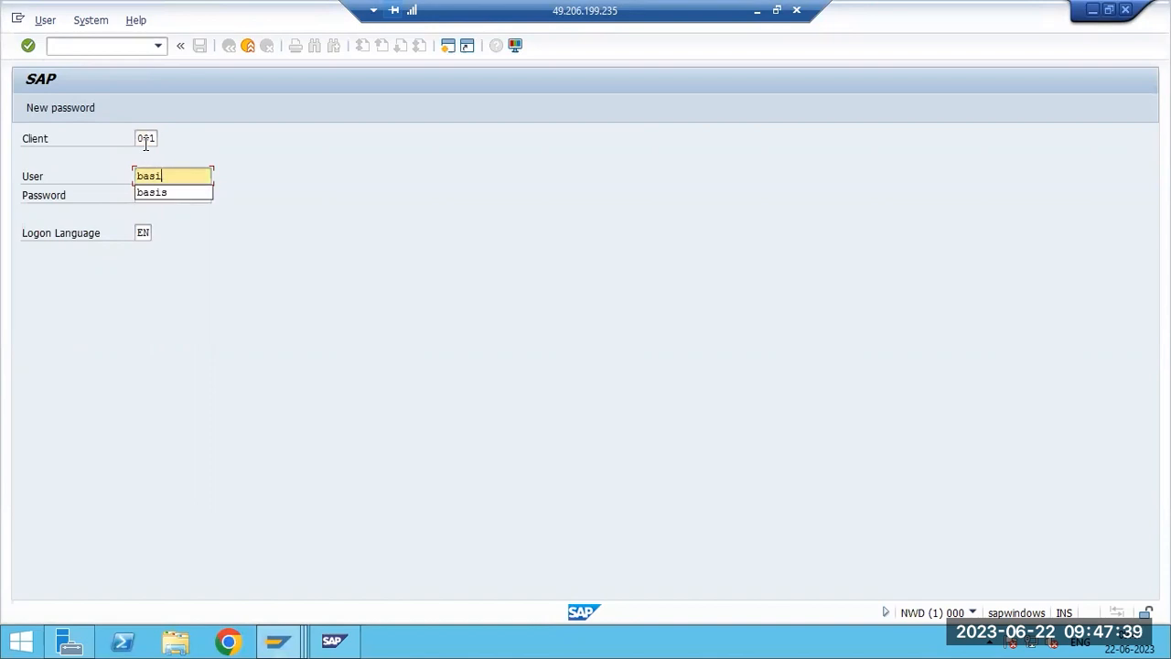
key(Tab)
text(***)
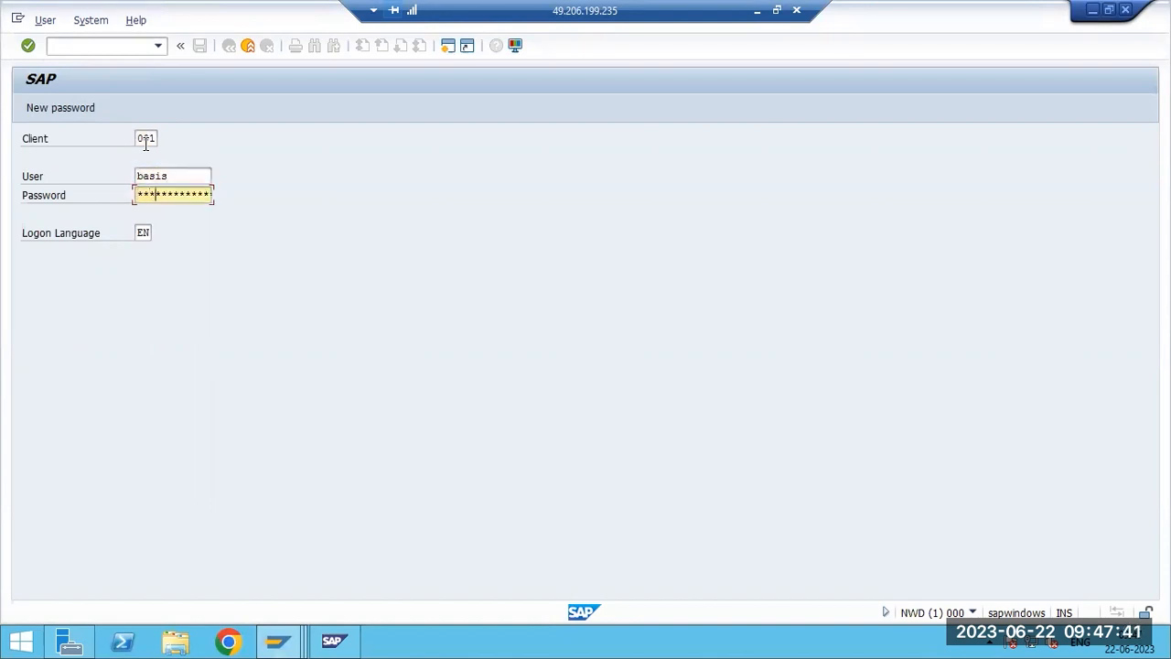
text(*)
key(Return)
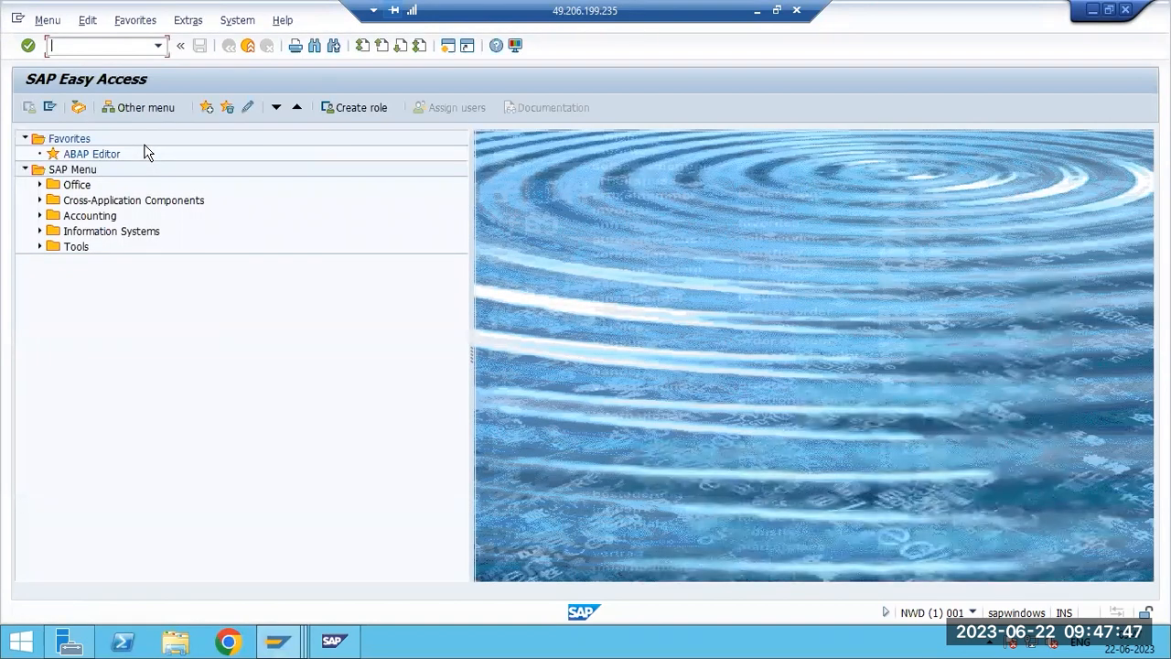
In SCC8, choose profile SAP_USER and single target system ECP for the client export.
text(sdc8)
key(Return)
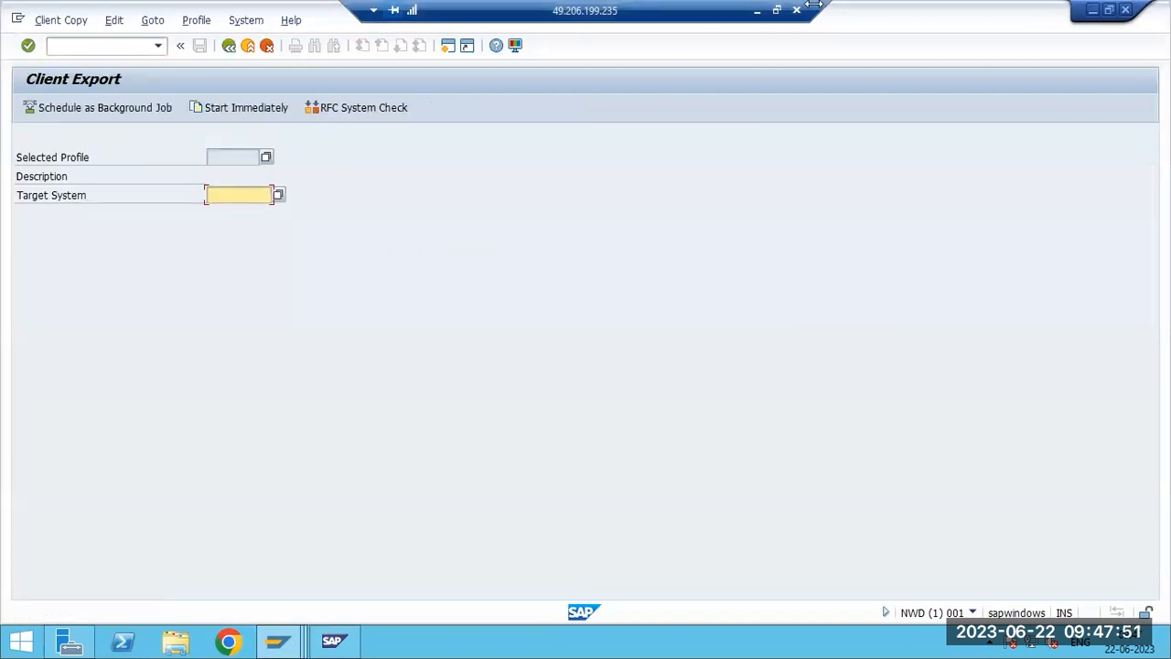
click(267, 159)
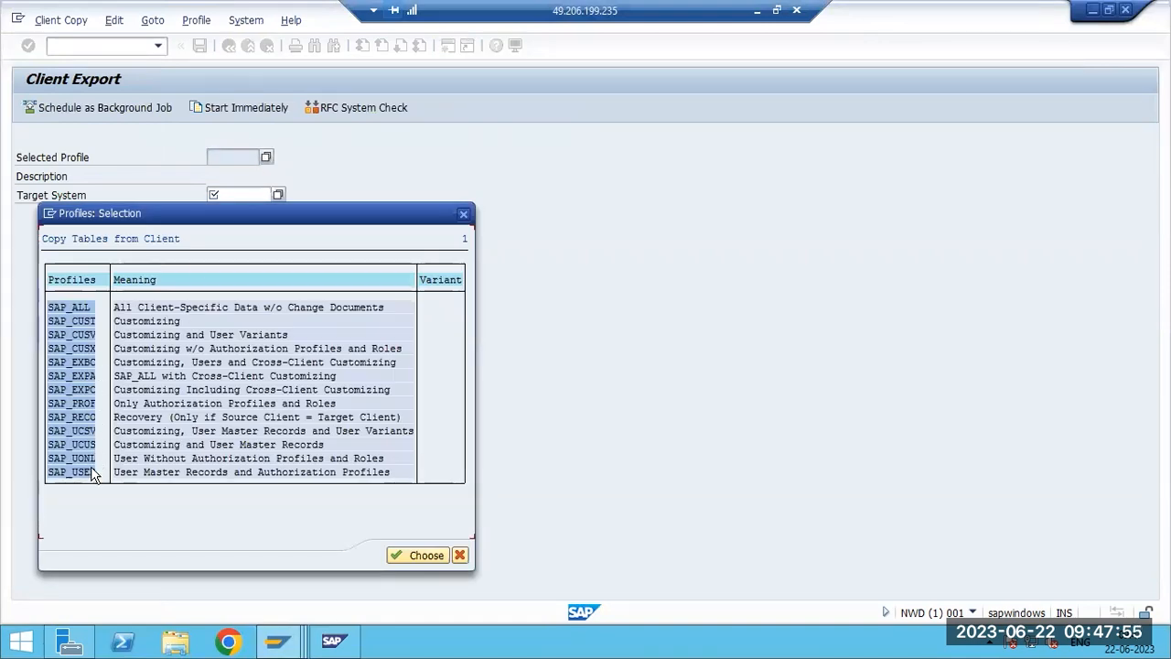
double_click(91, 472)
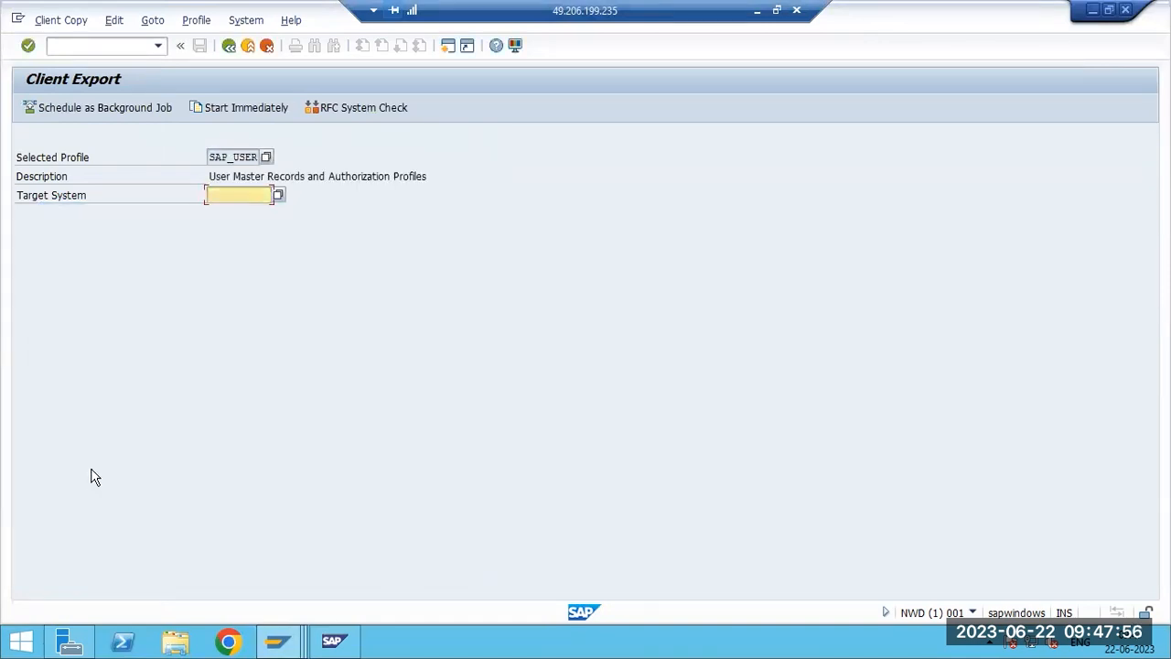
click(279, 194)
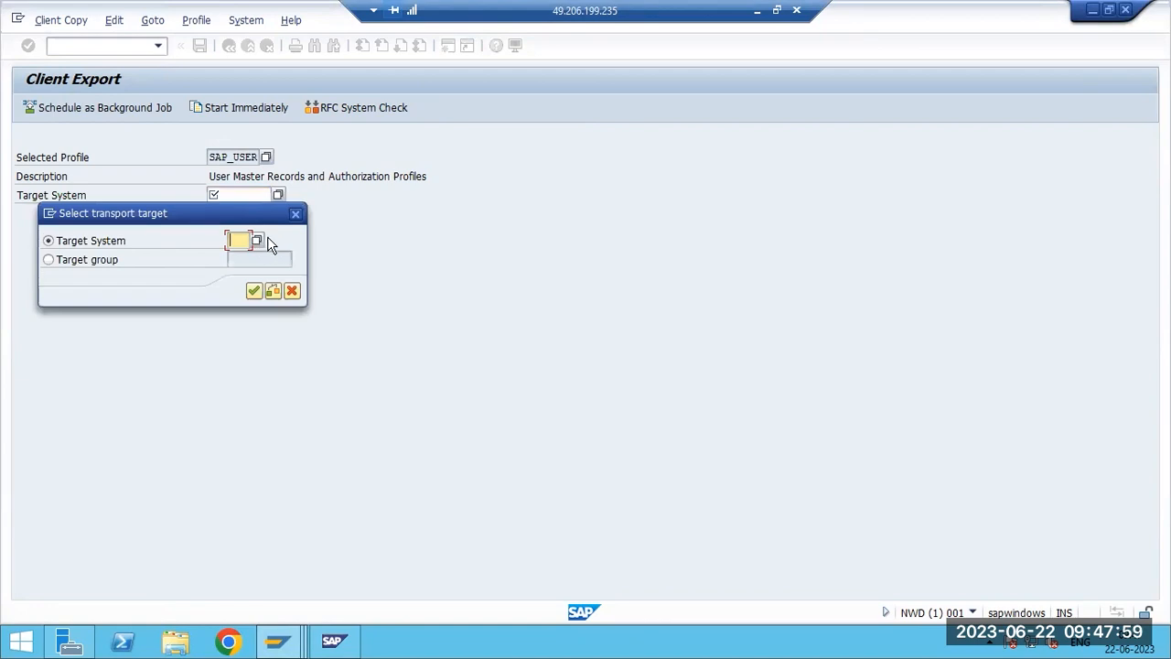
click(110, 263)
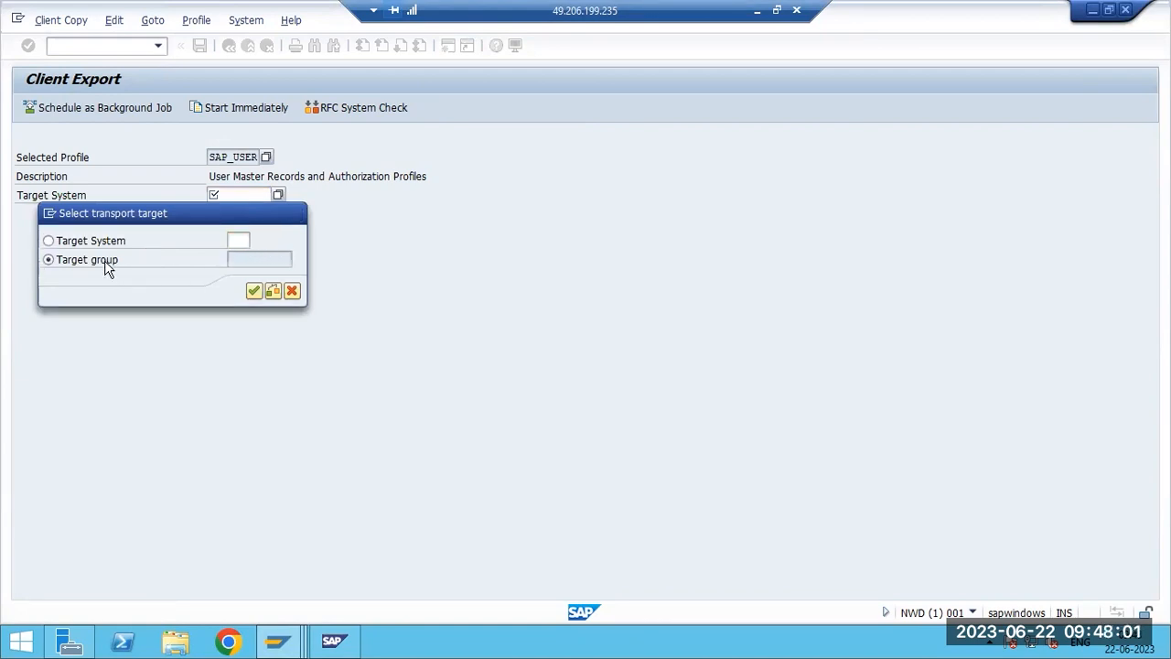
click(296, 264)
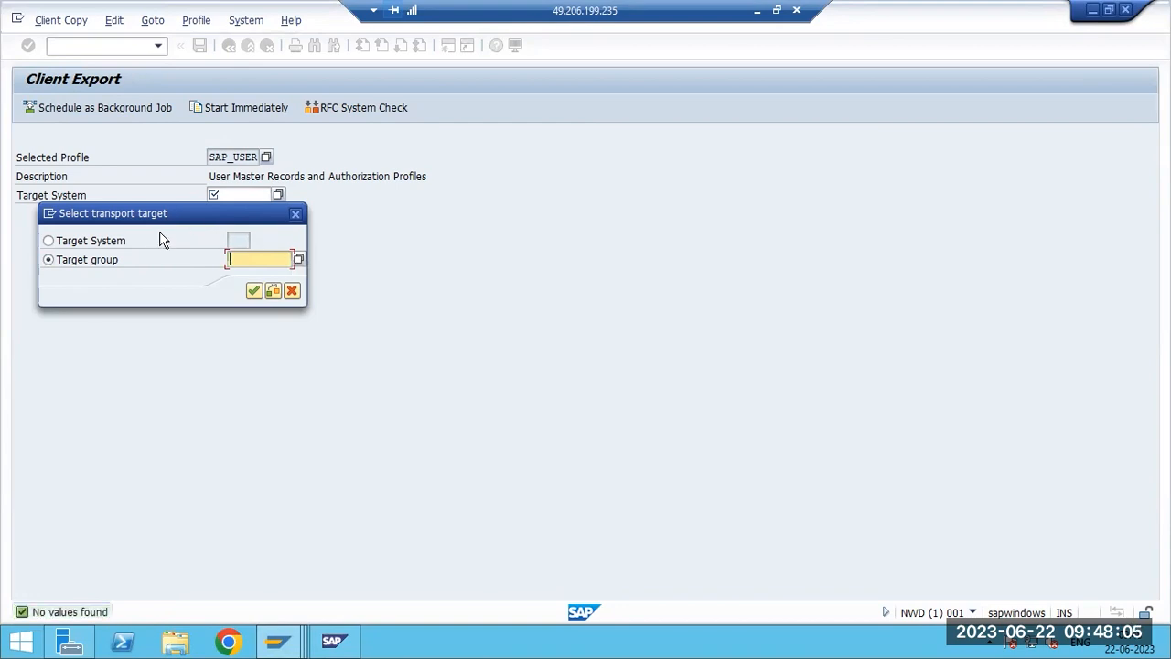
click(110, 240)
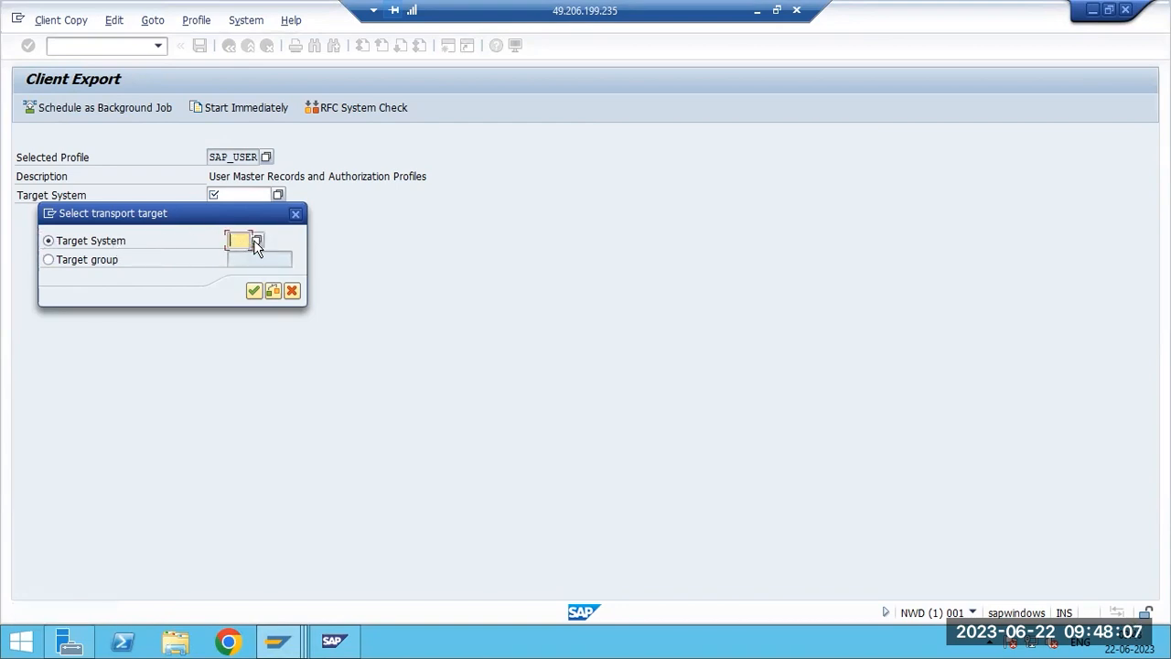
click(255, 239)
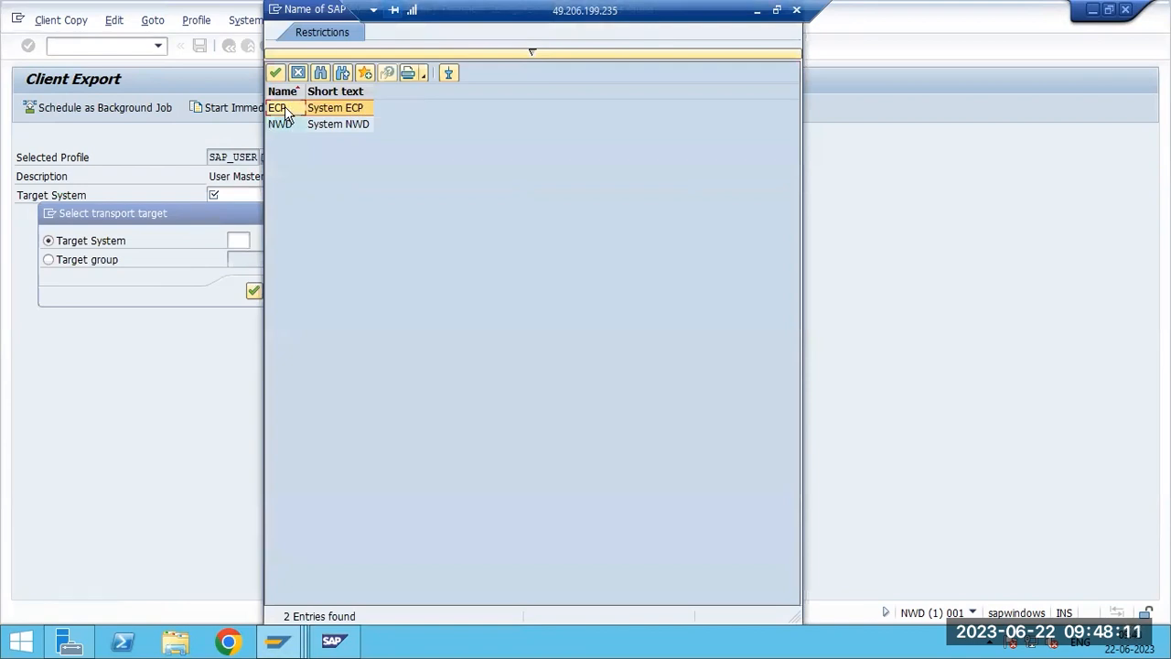
double_click(285, 110)
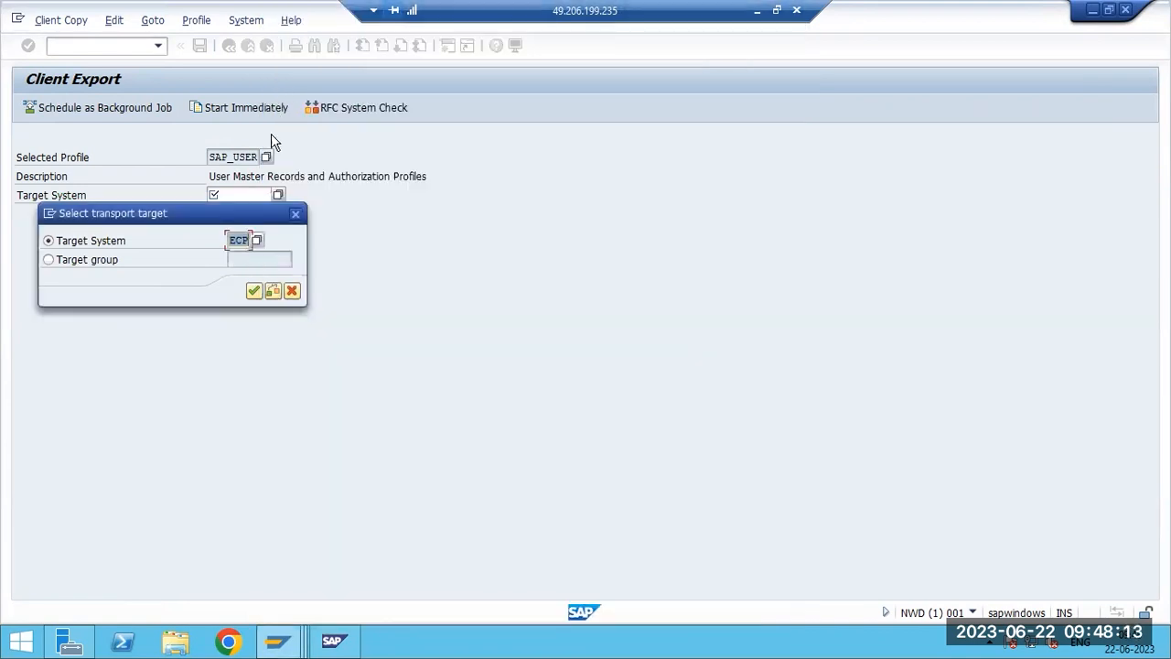
click(254, 291)
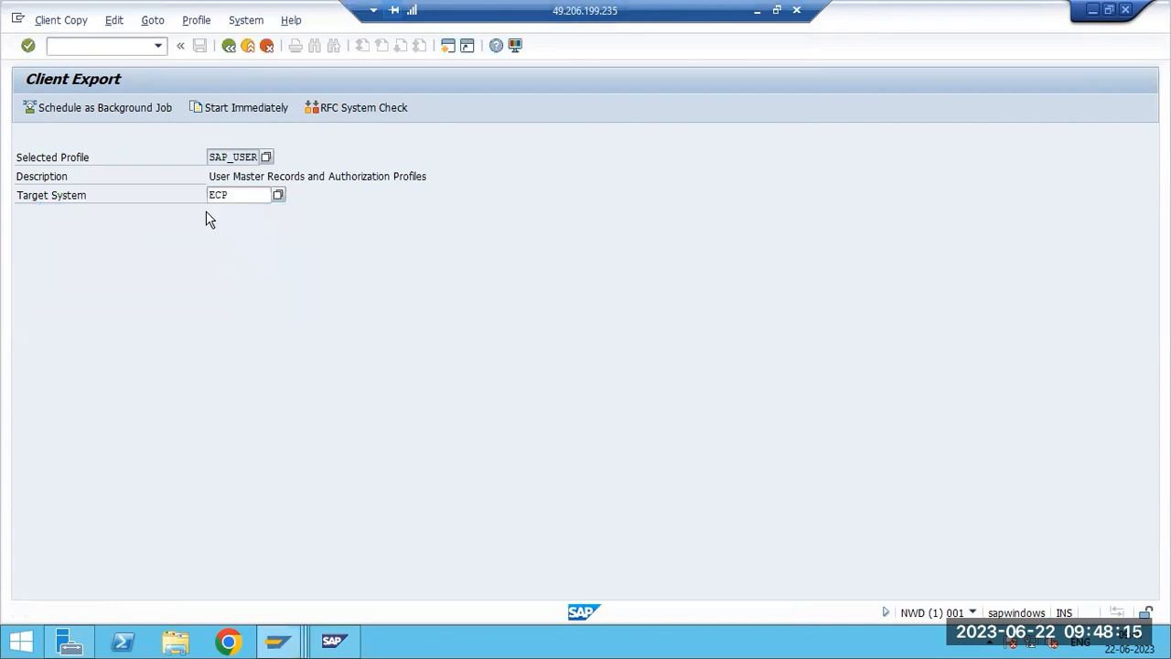
Schedule the export as an immediate background job and confirm the scheduling notices.
click(110, 108)
click(74, 252)
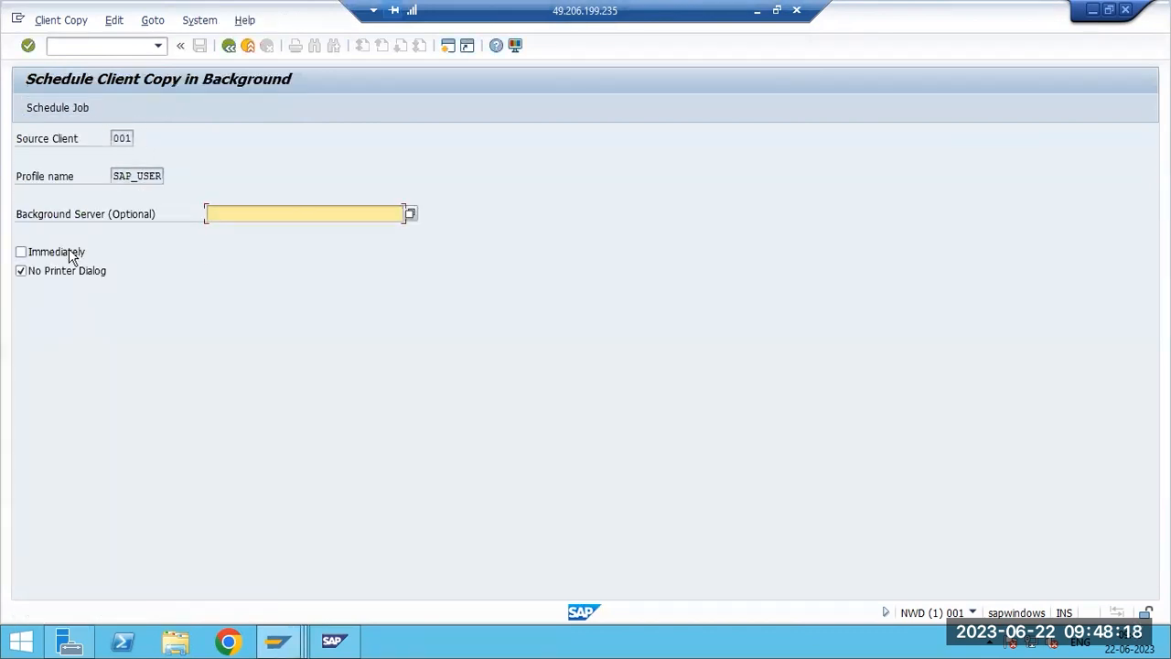
click(46, 109)
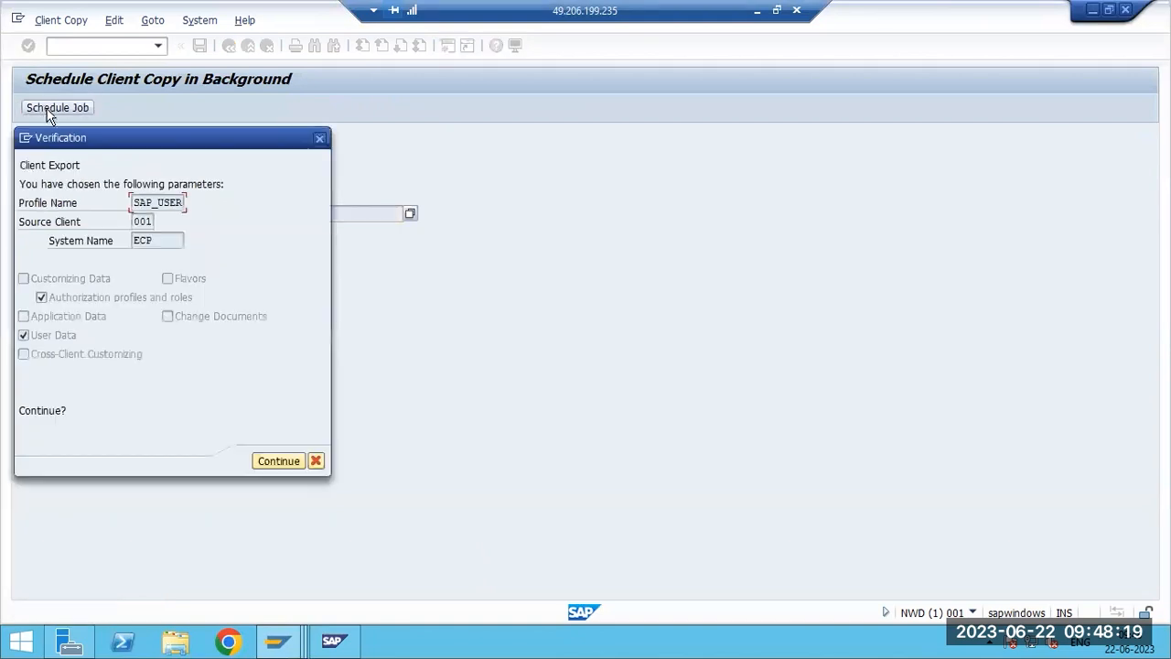
click(278, 460)
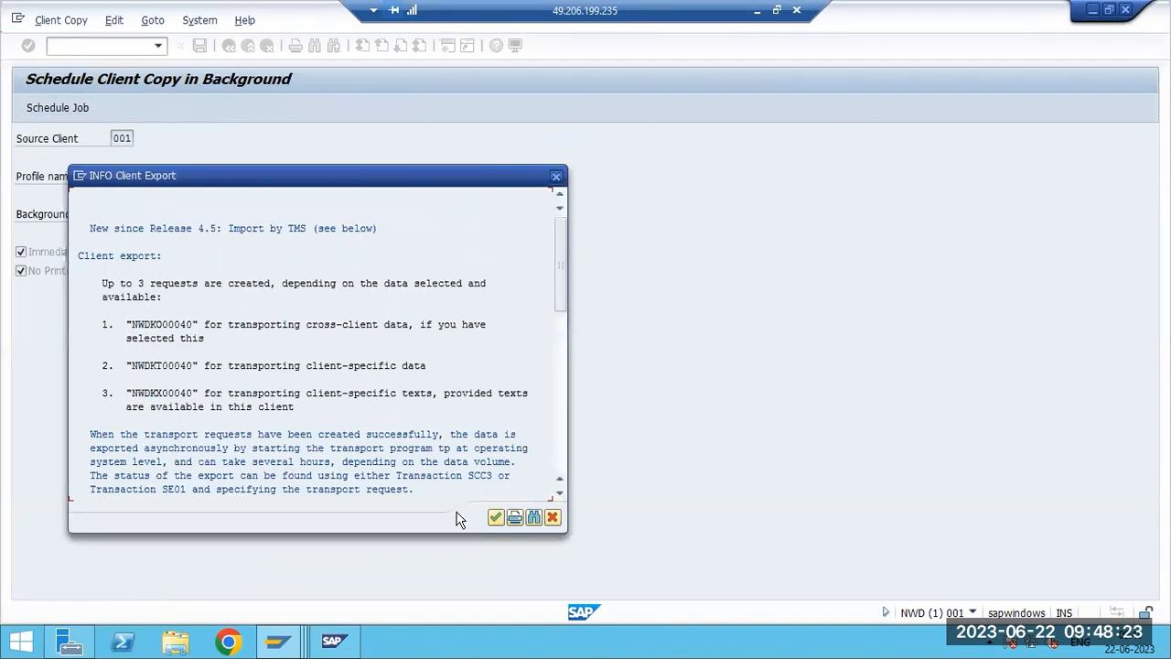
click(495, 519)
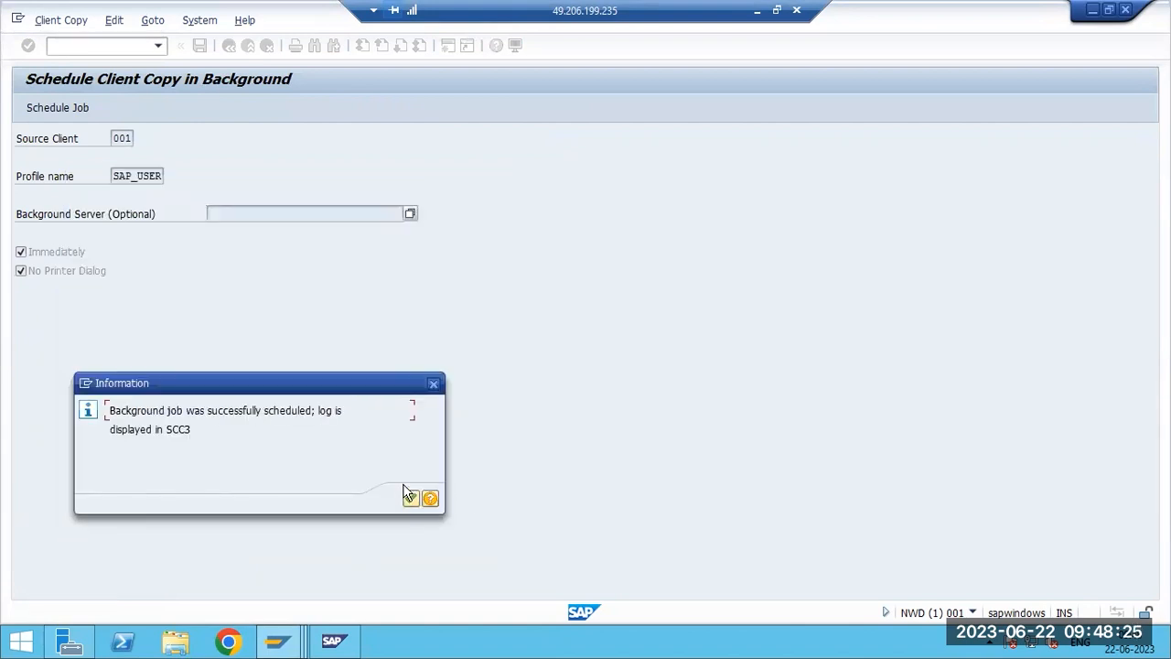
click(411, 499)
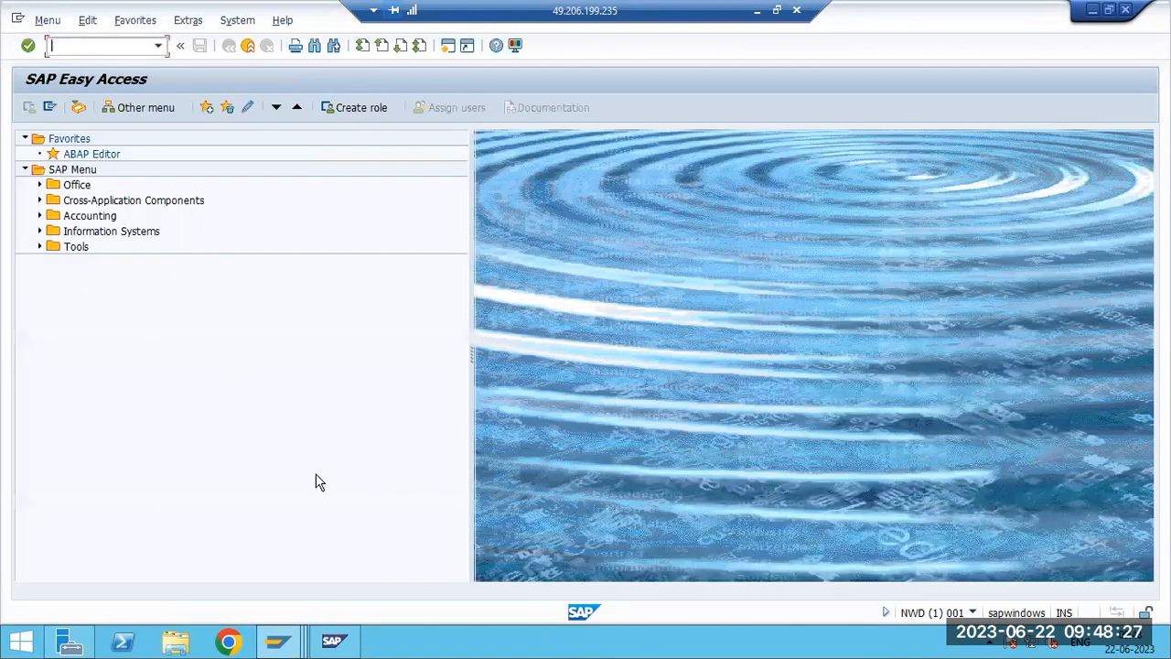
mouse_move(284, 646)
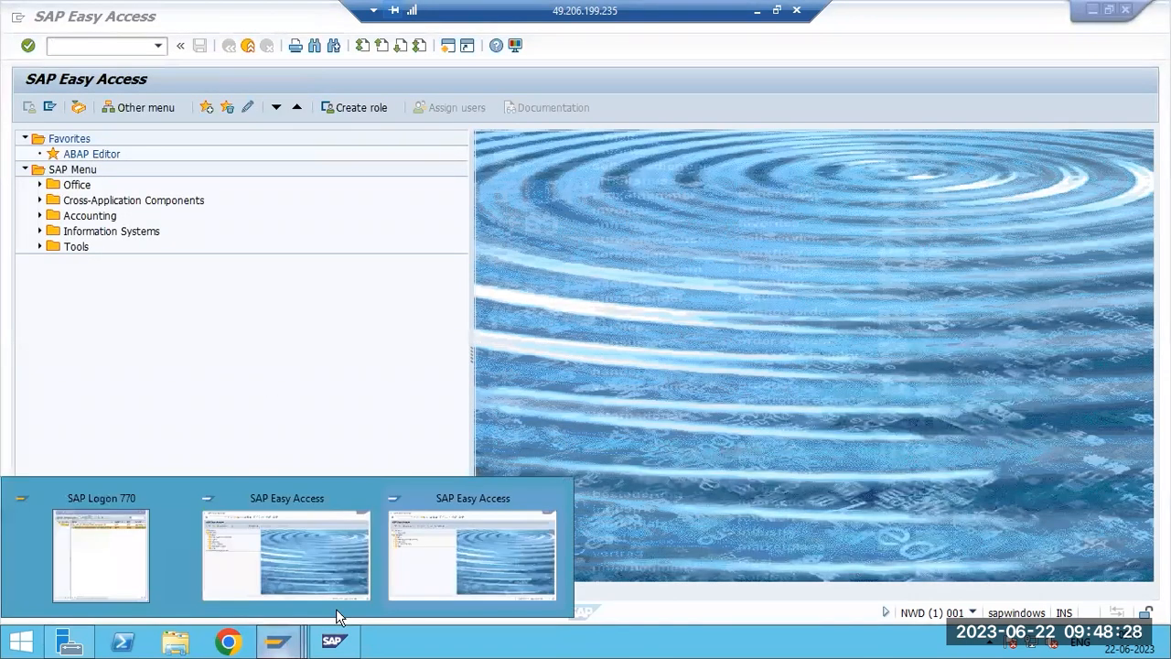
click(468, 564)
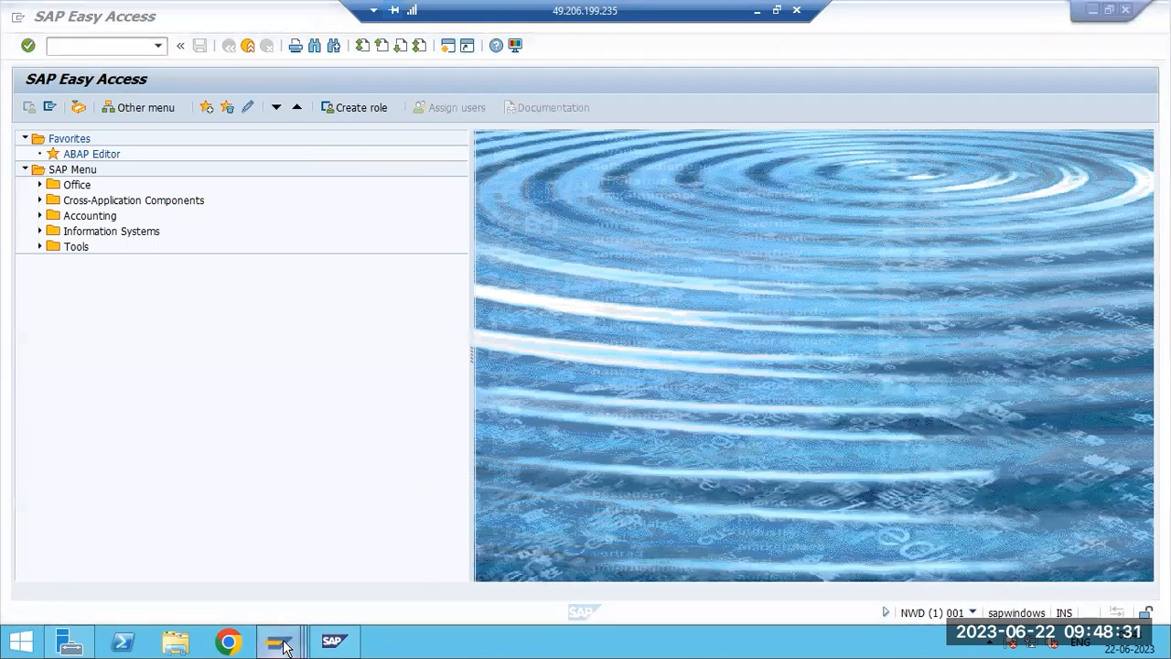
mouse_move(283, 643)
click(448, 567)
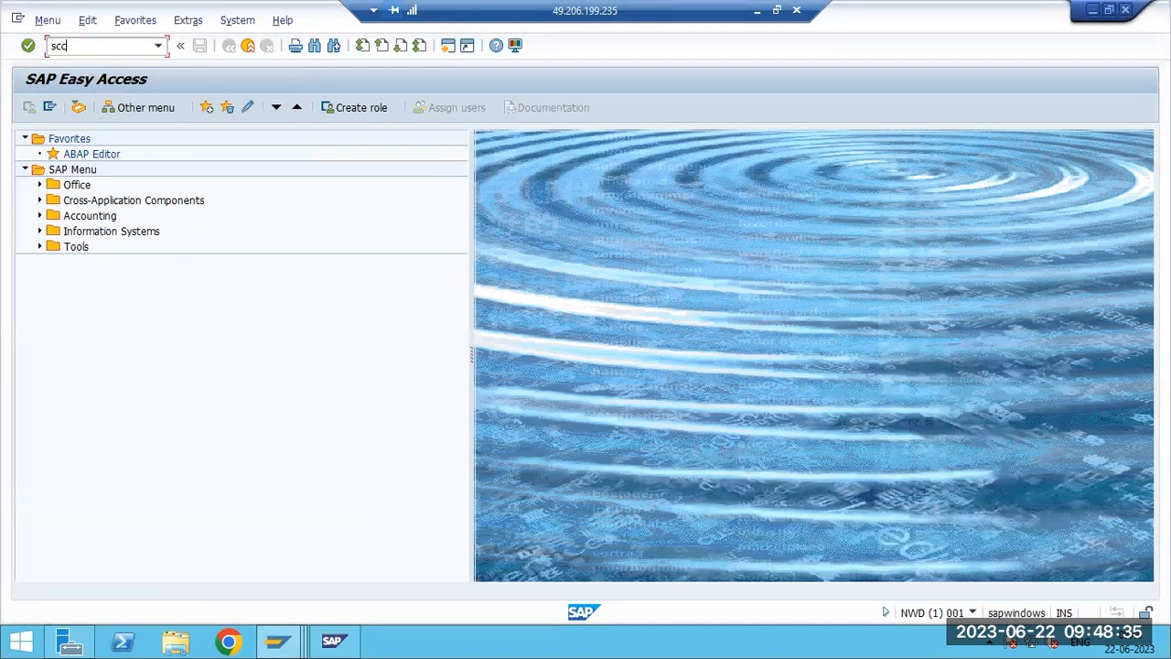
key(Return)
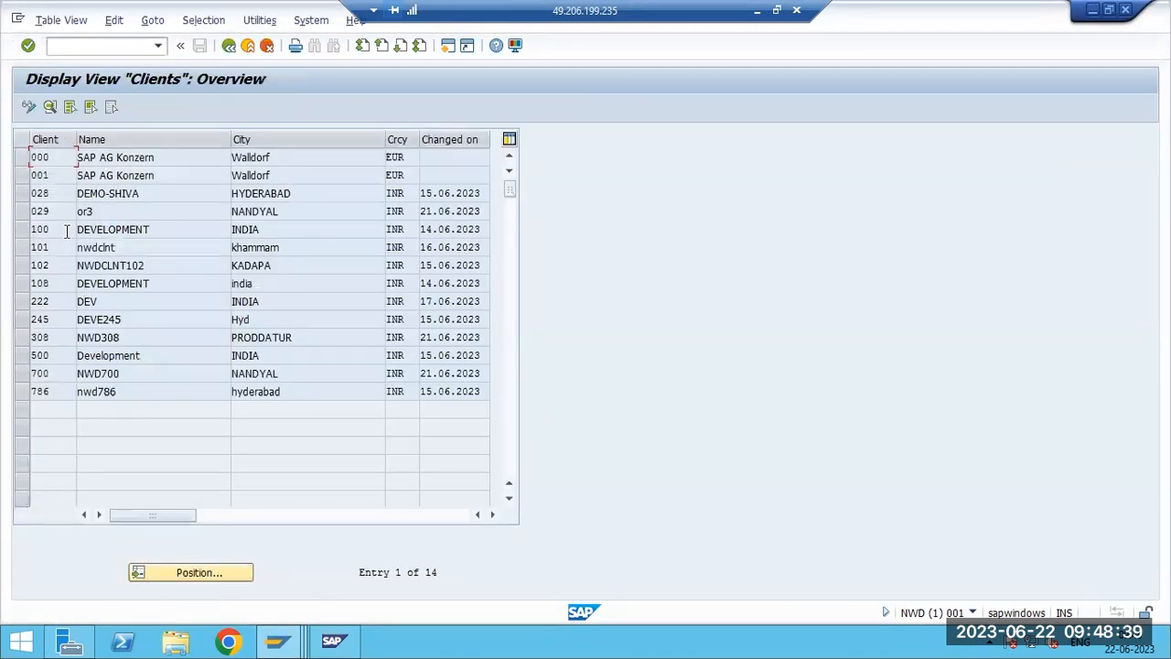
key(F3)
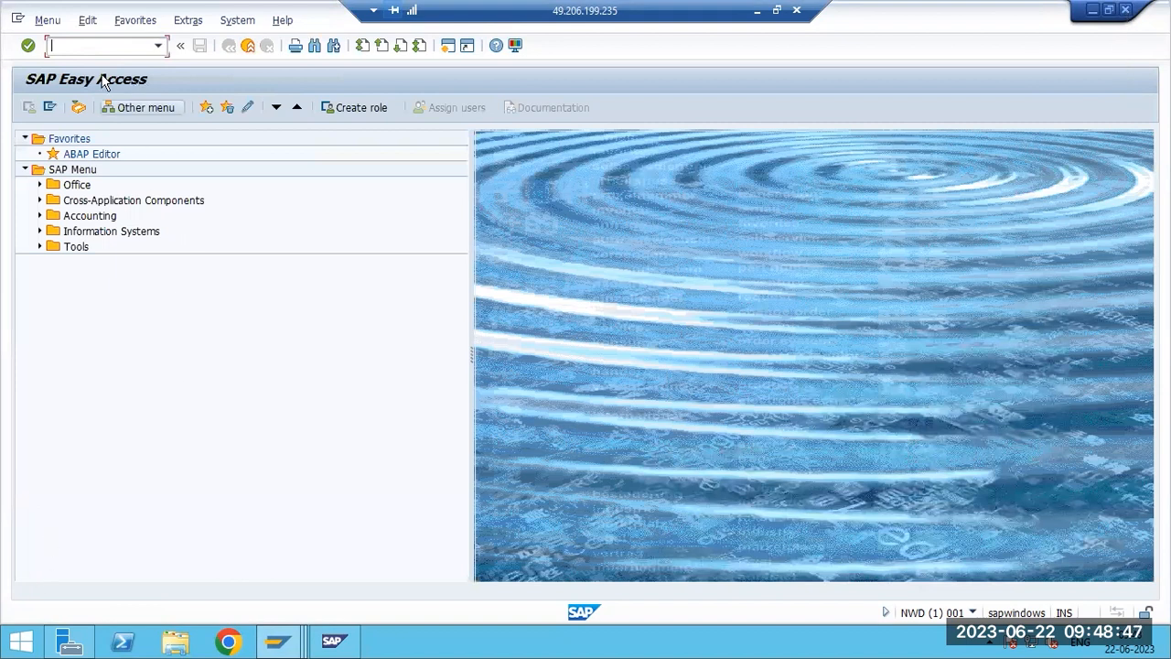
Open the client copy log analysis, list logs for all clients, then exit to the main menu.
key(Return)
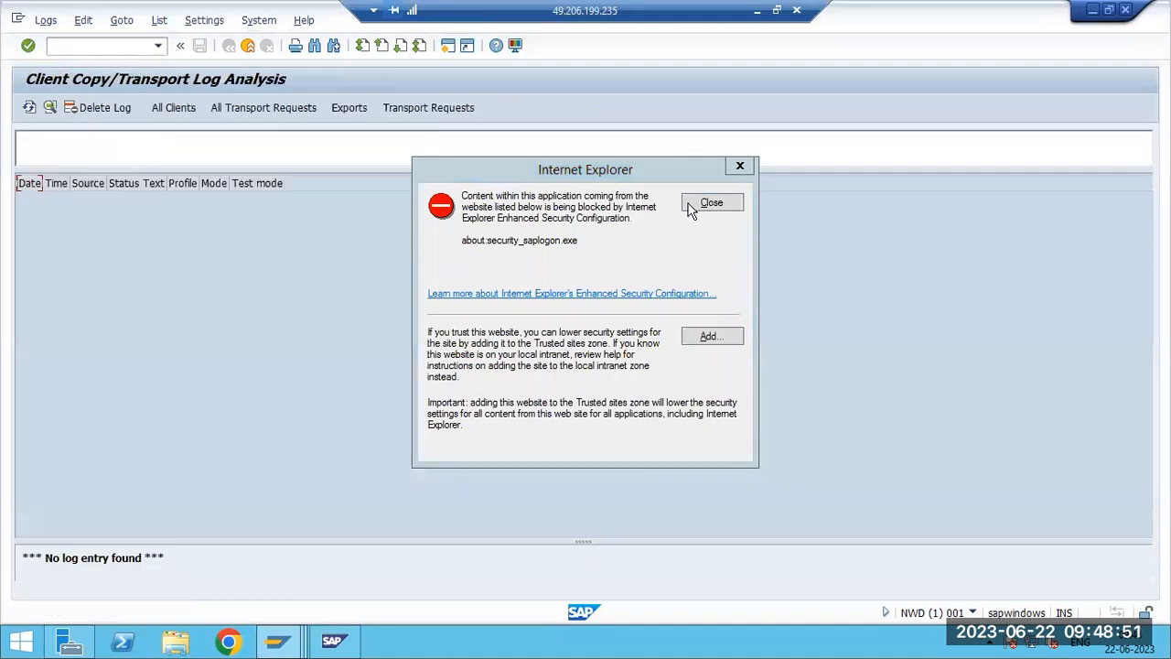
click(692, 207)
click(175, 112)
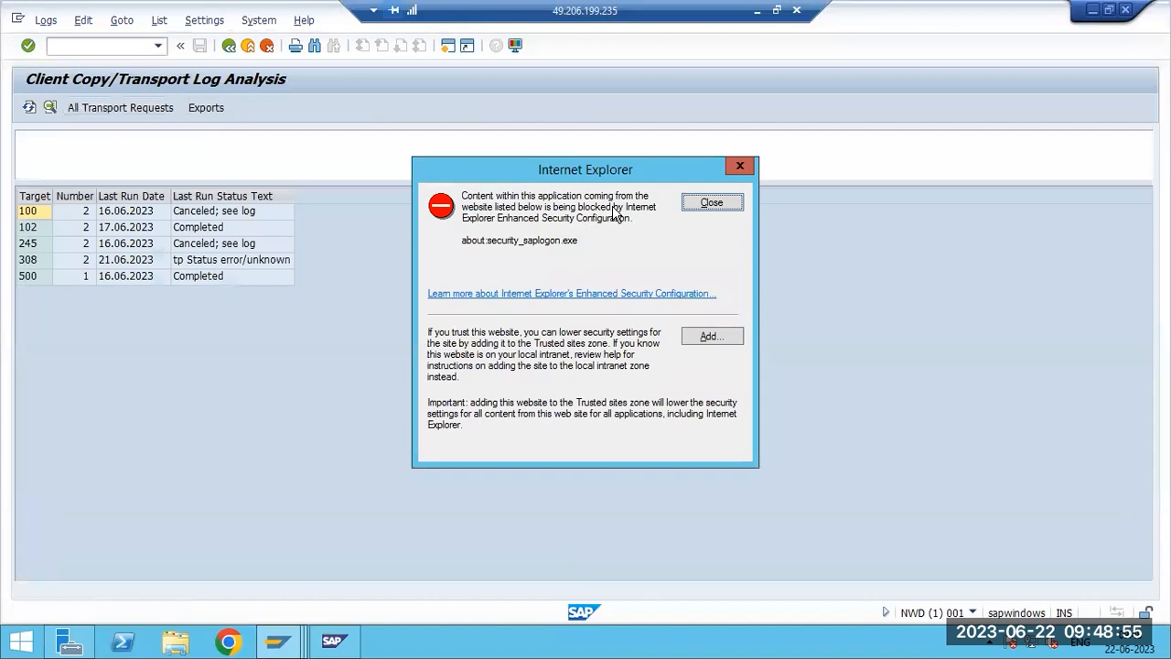
click(705, 205)
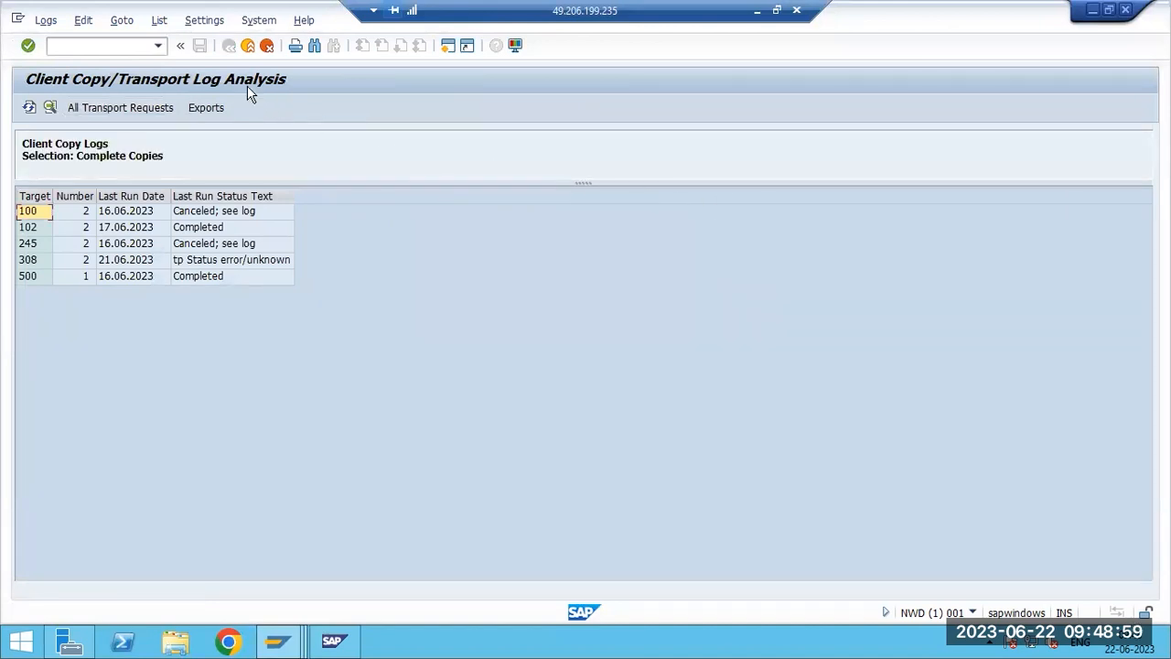
click(247, 45)
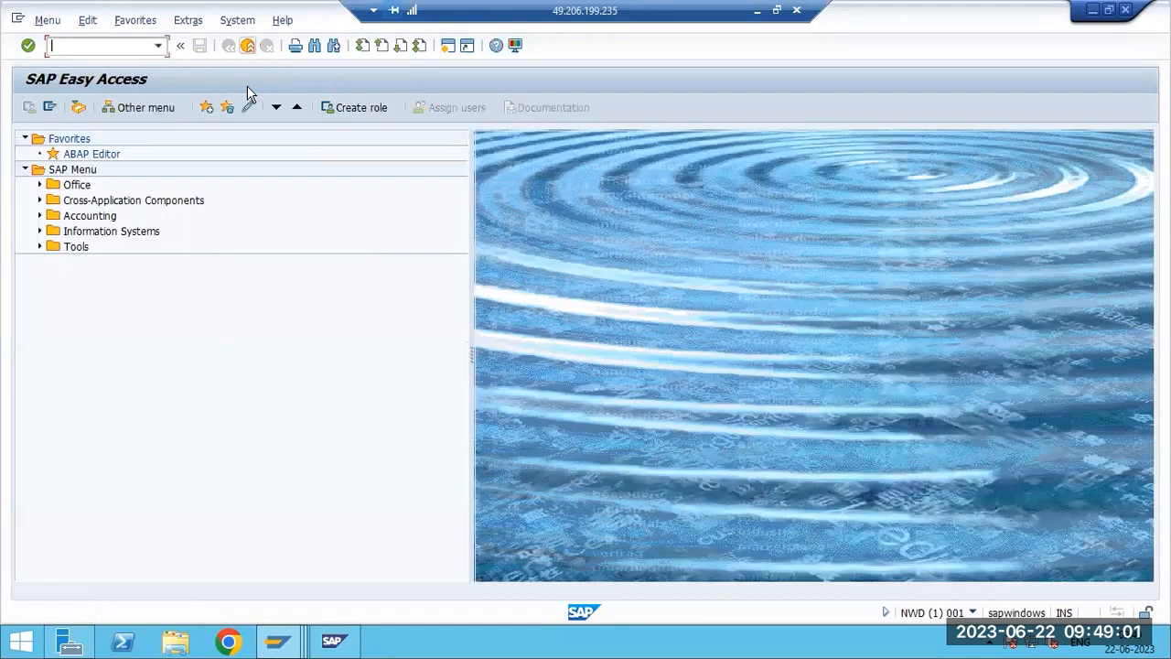
Rerun SCC3 and open the client 001 export log details from the Exports list.
text(scc3)
key(Return)
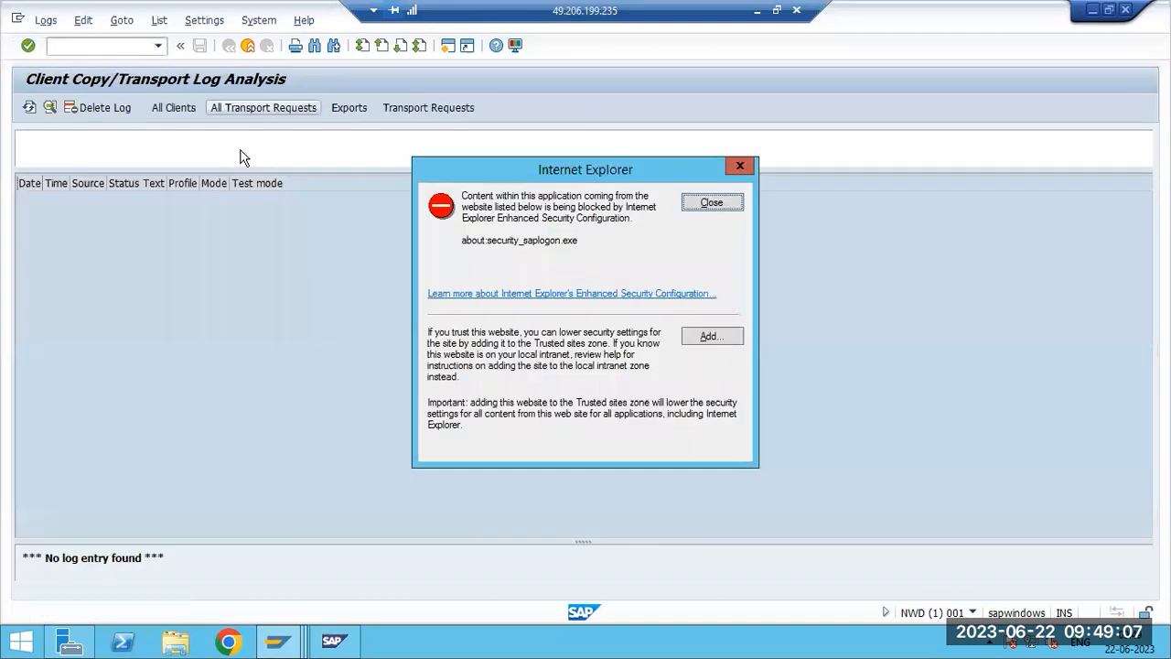
click(723, 210)
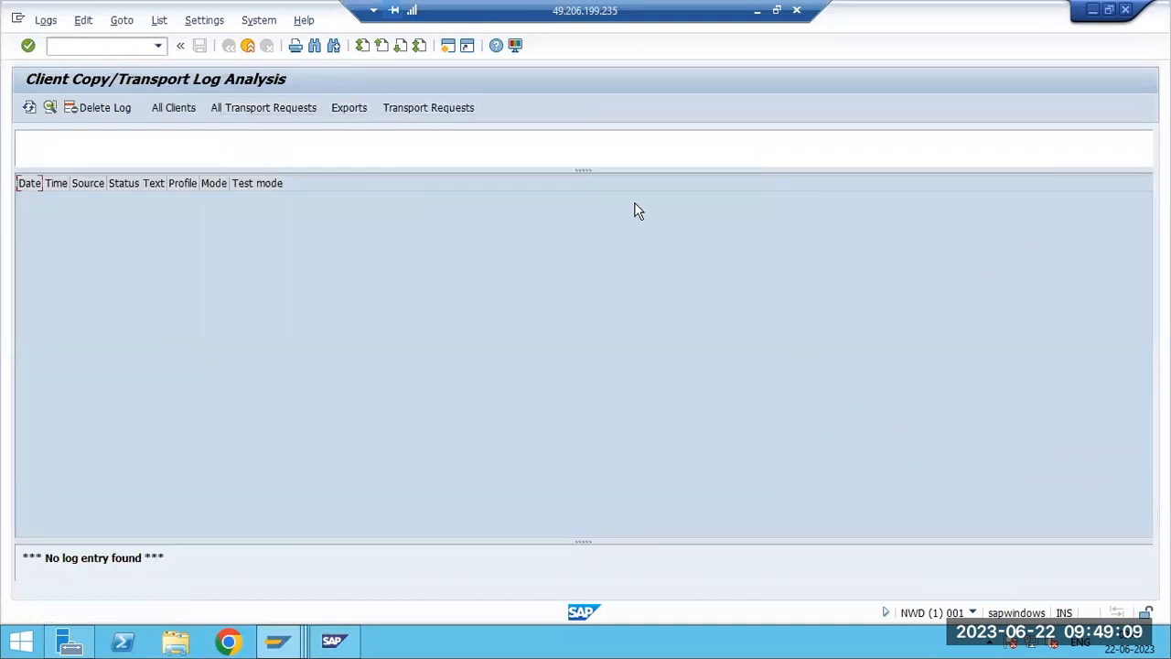
click(345, 107)
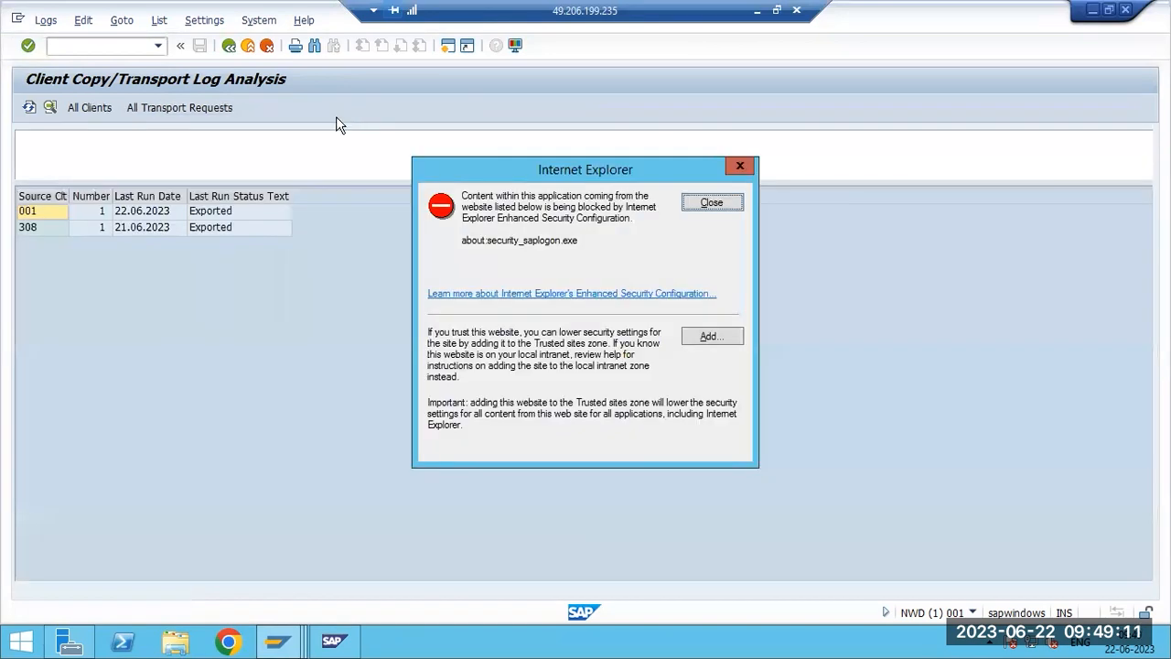
click(161, 211)
click(711, 203)
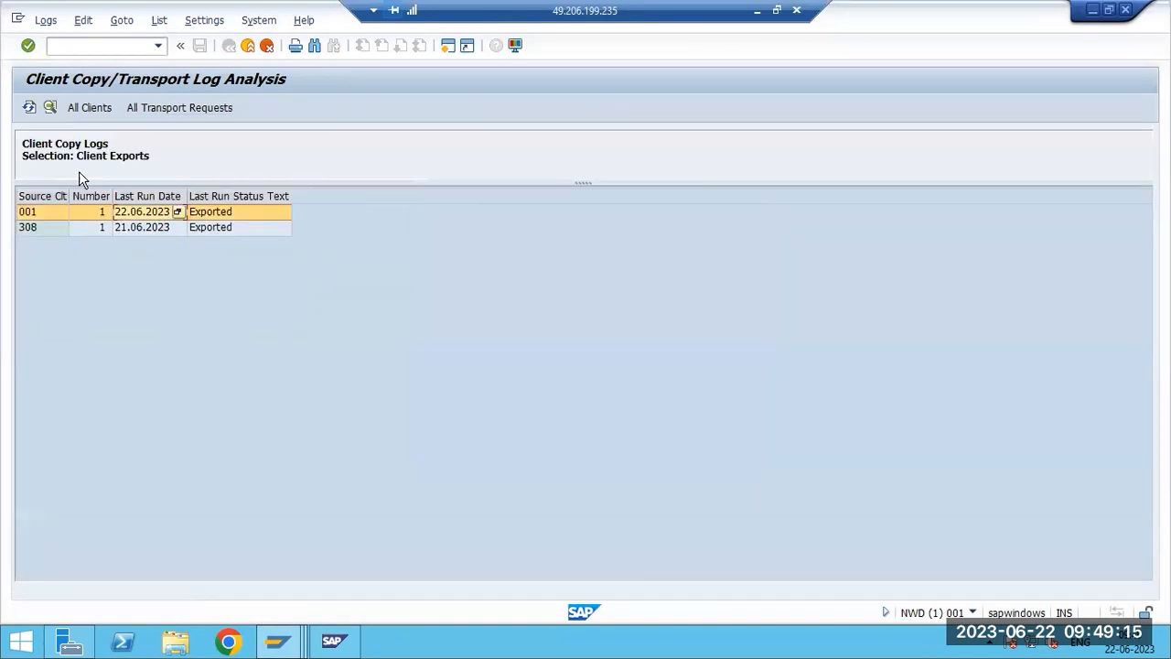
double_click(132, 216)
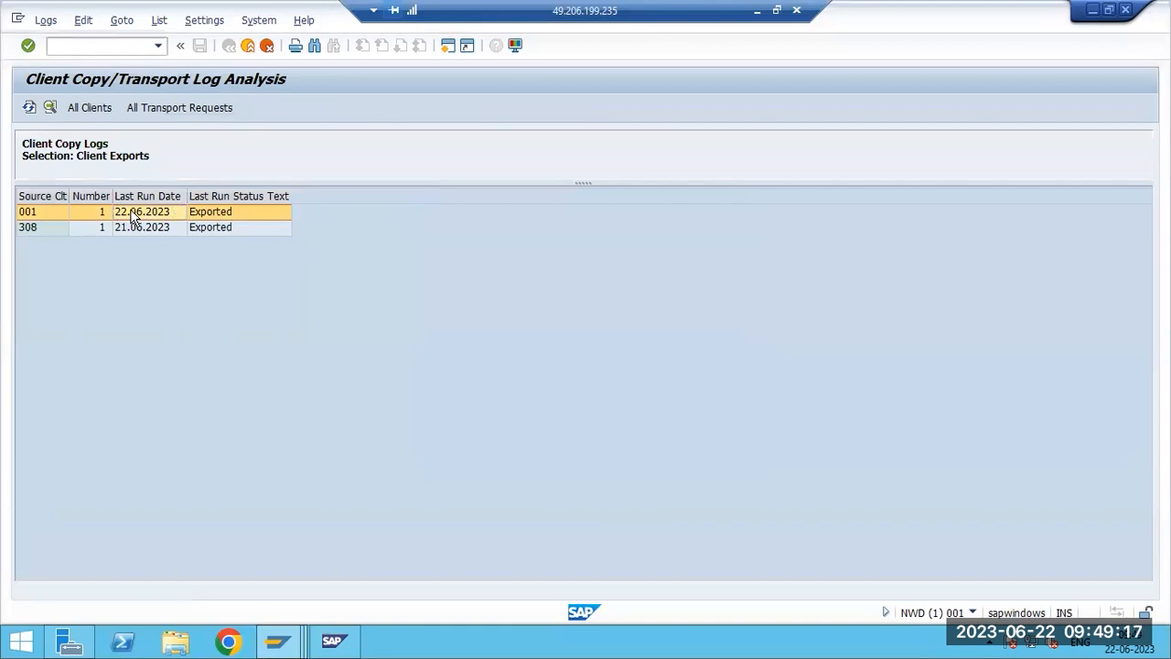
double_click(225, 207)
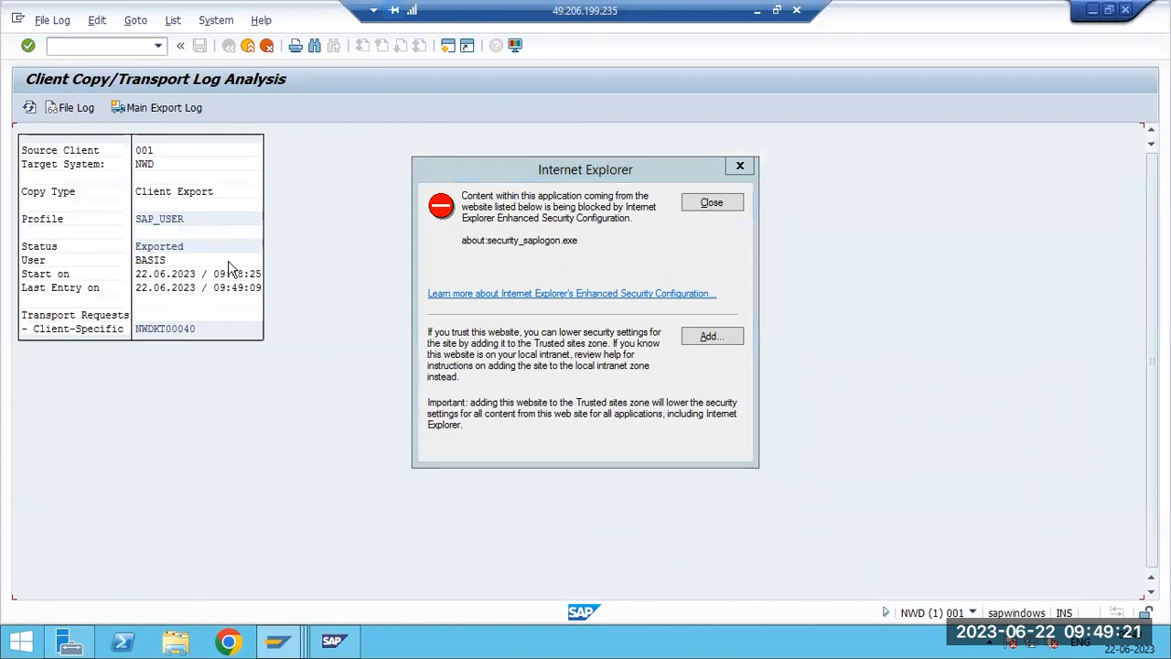
click(694, 205)
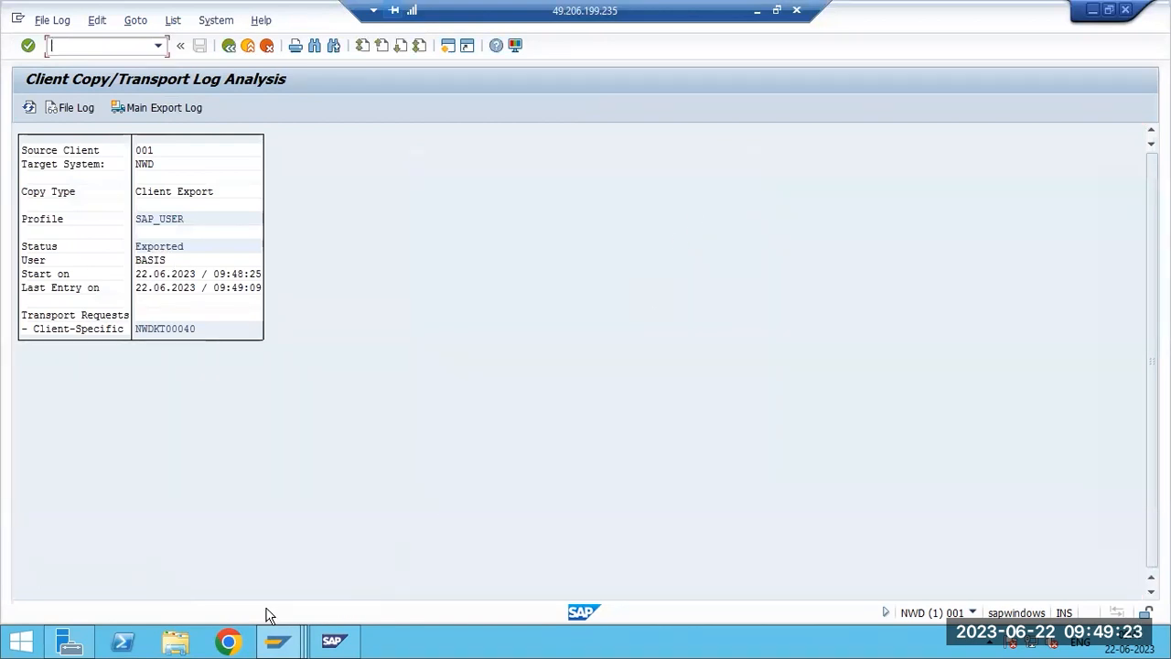
click(278, 641)
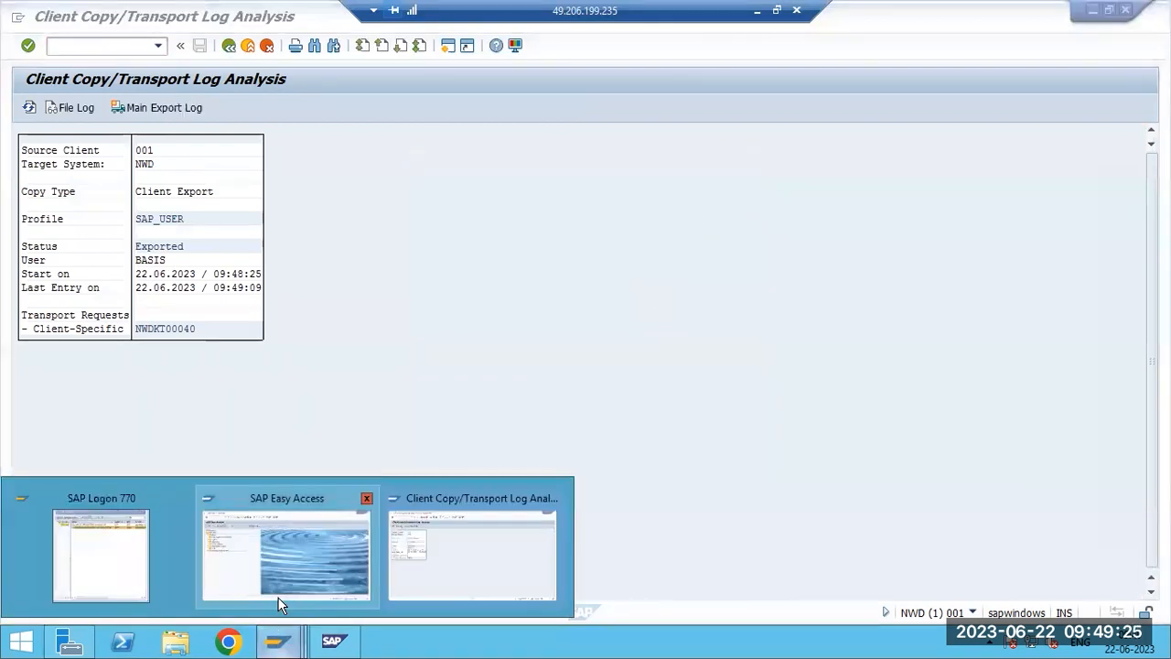
Return to the ECP session window and open its client overview with SCC4.
click(290, 558)
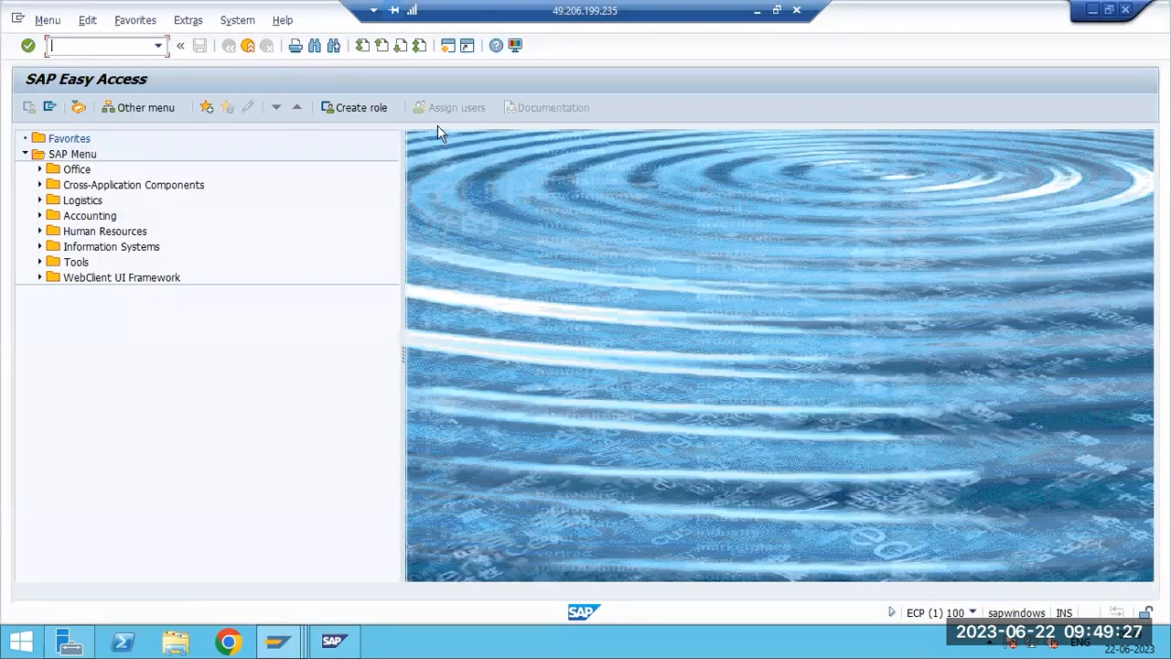
click(1091, 10)
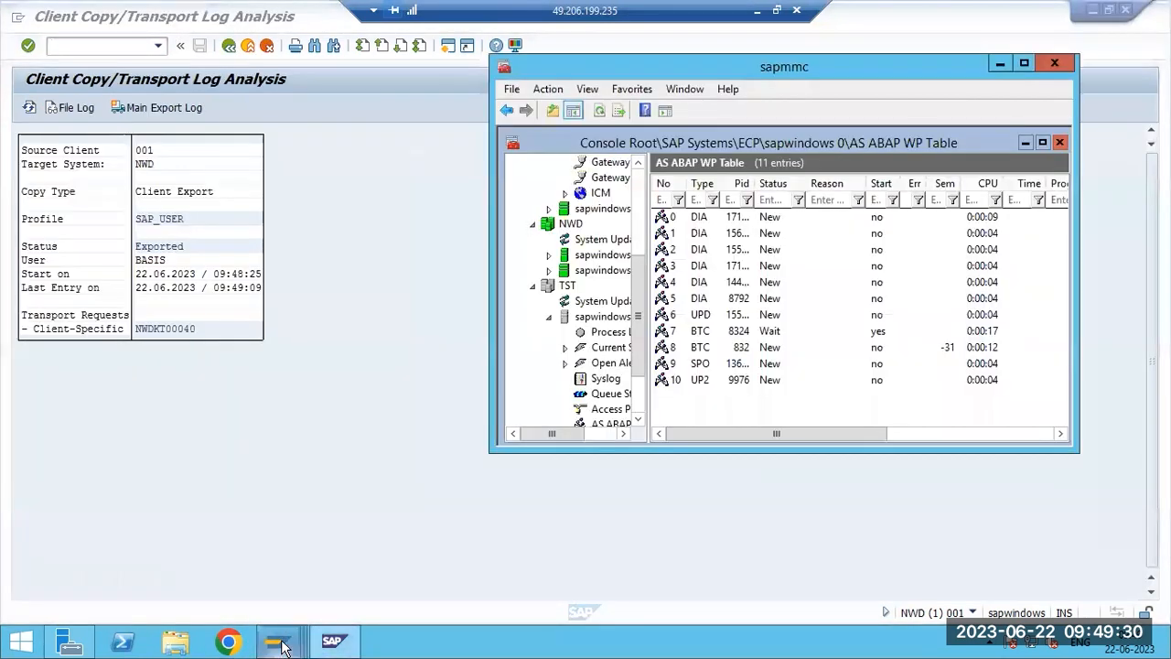
click(277, 640)
click(289, 558)
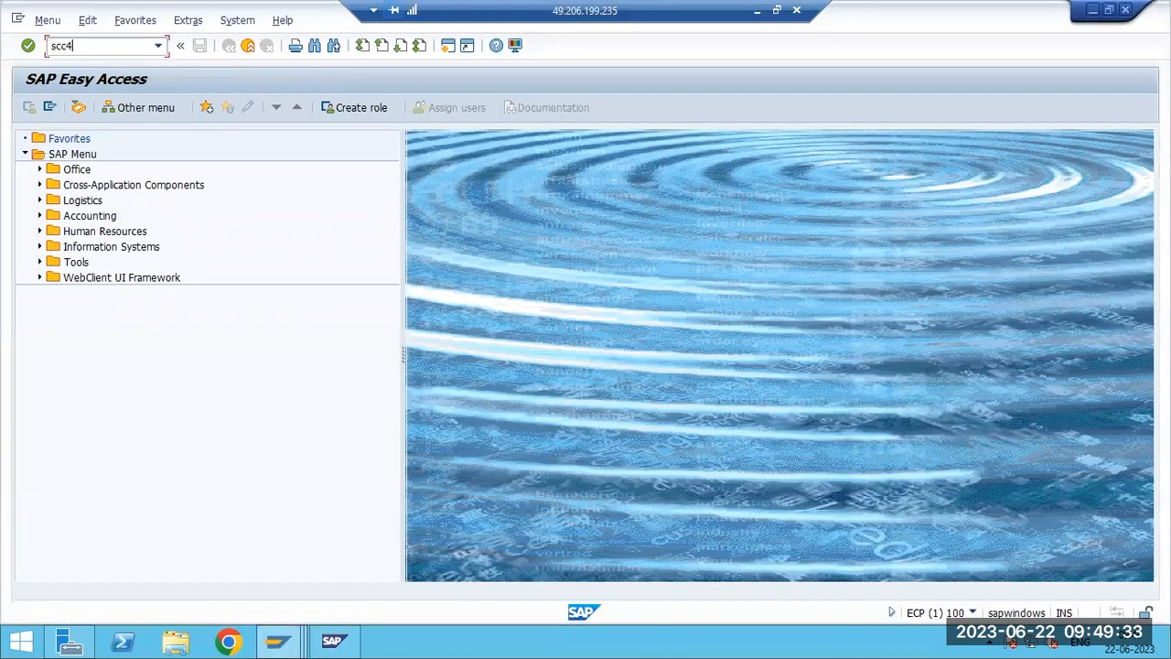
key(Return)
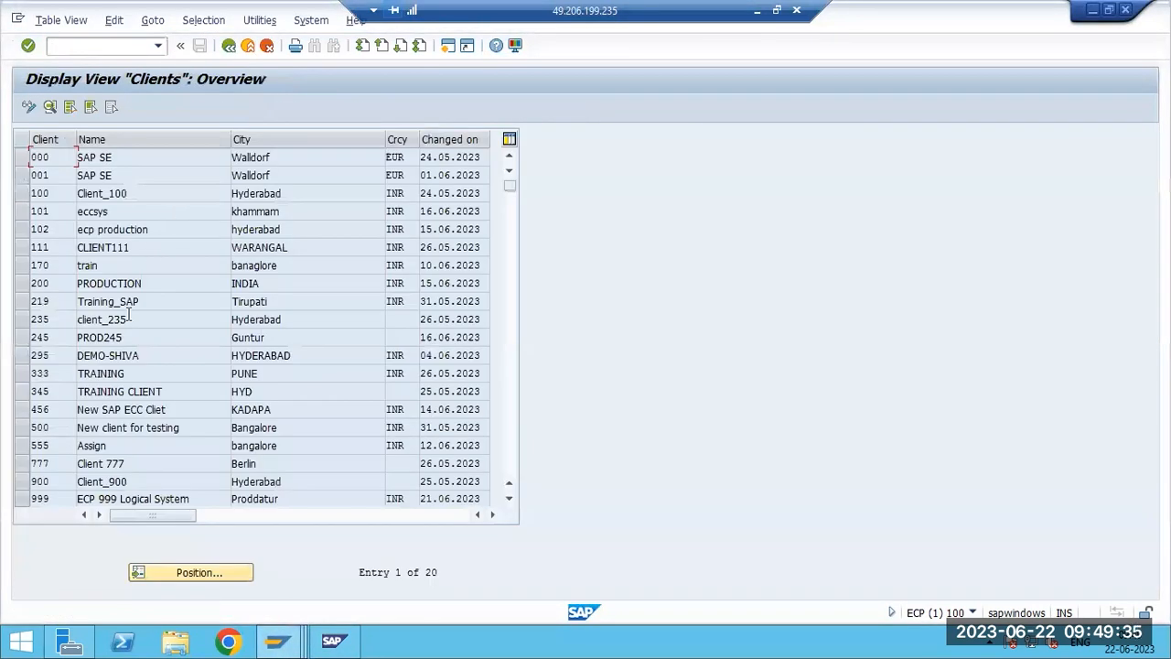
Review the 20 ECP clients from 000 to 999, then bring up SAP Logon 770.
scroll(128, 315, down, 4)
scroll(123, 320, up, 3)
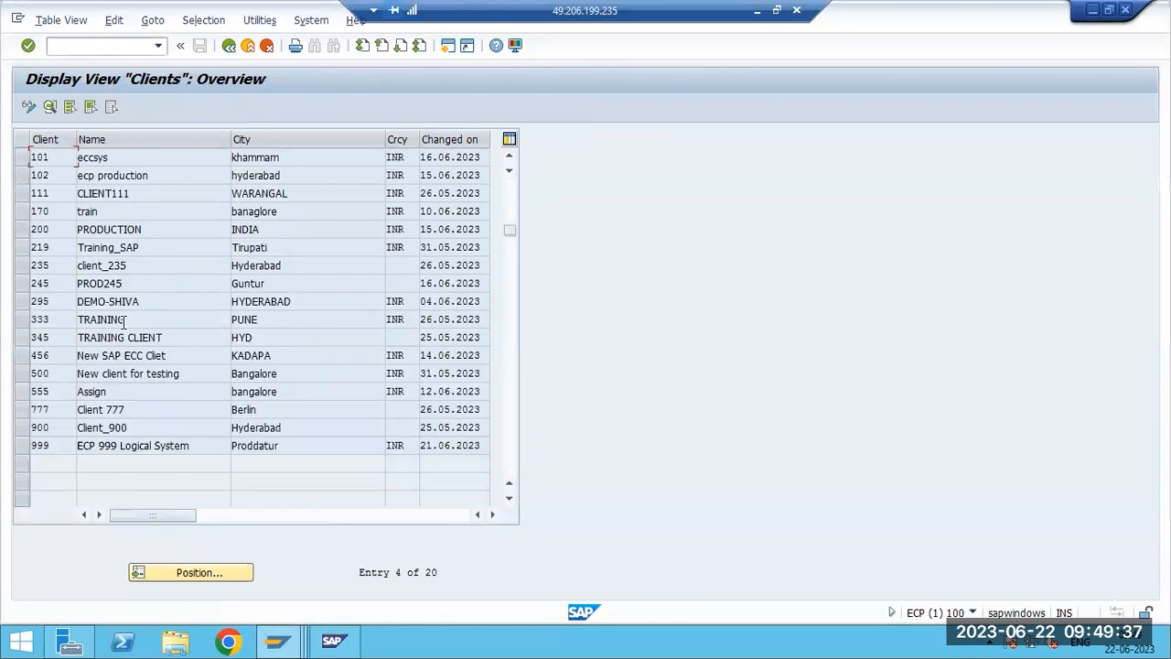
scroll(124, 318, up, 1)
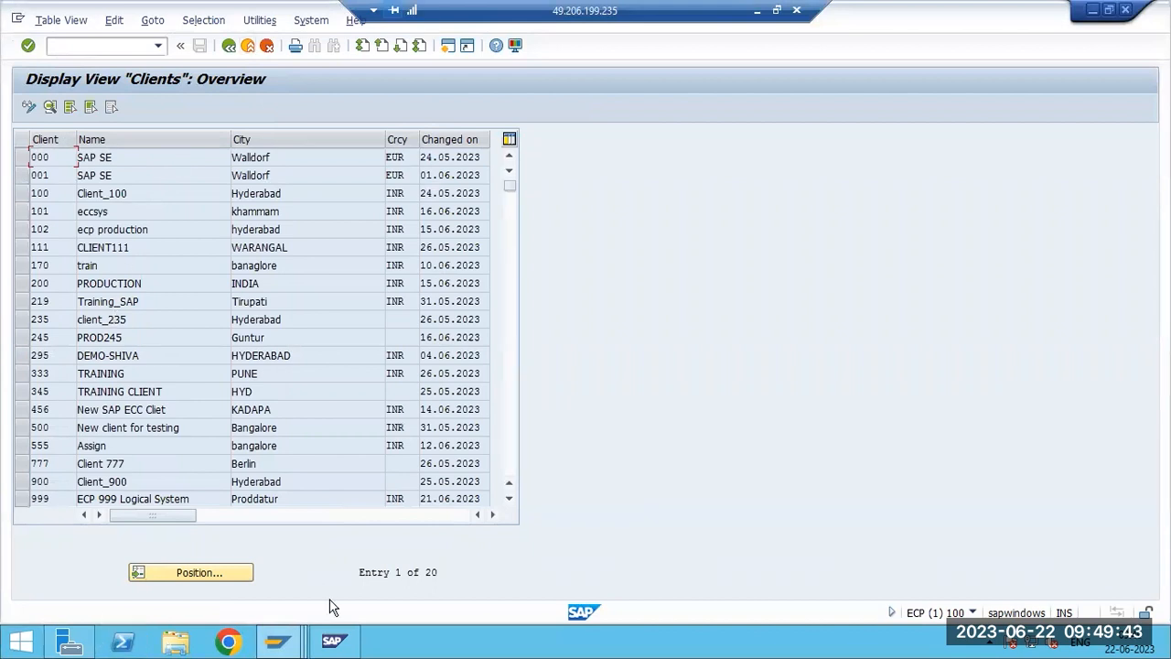
click(277, 640)
click(103, 553)
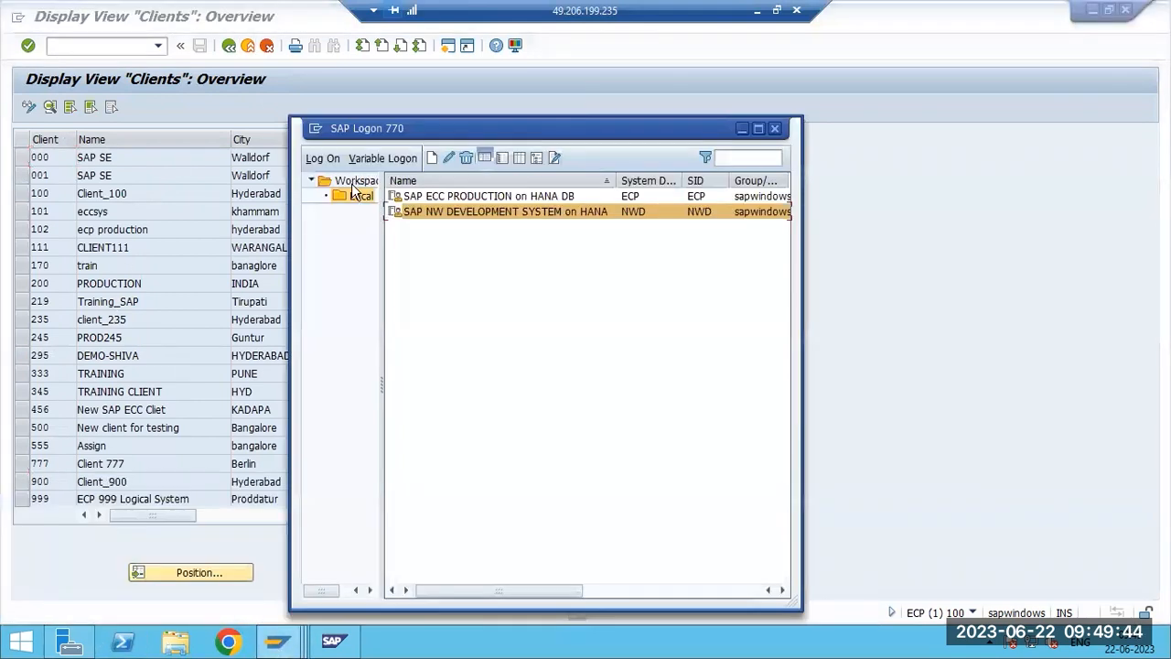
Open the SAP ECC PRODUCTION on HANA DB logon and fill in client 101 and the user name.
double_click(482, 195)
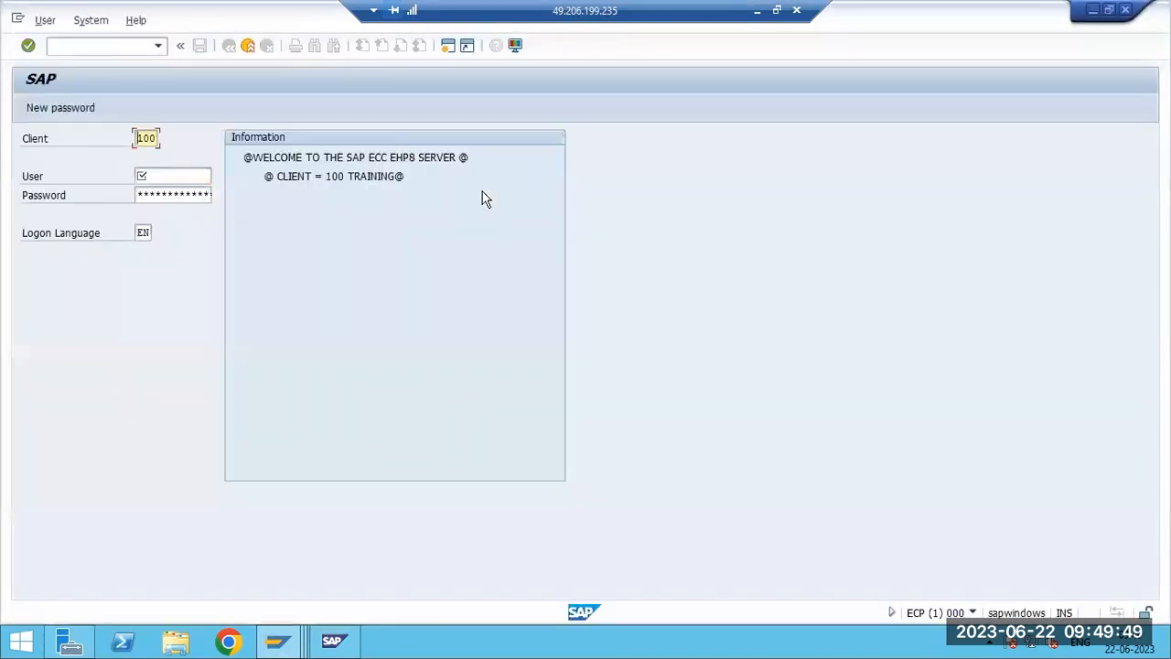
text(1)
key(Tab)
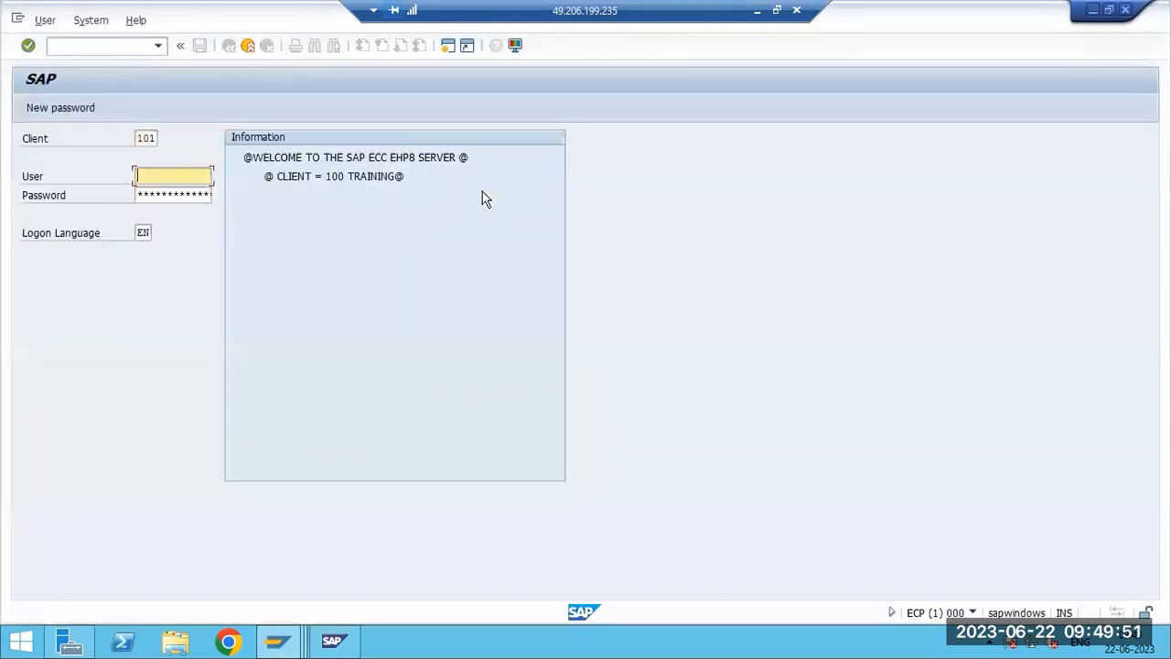
text(ddic)
key(Tab)
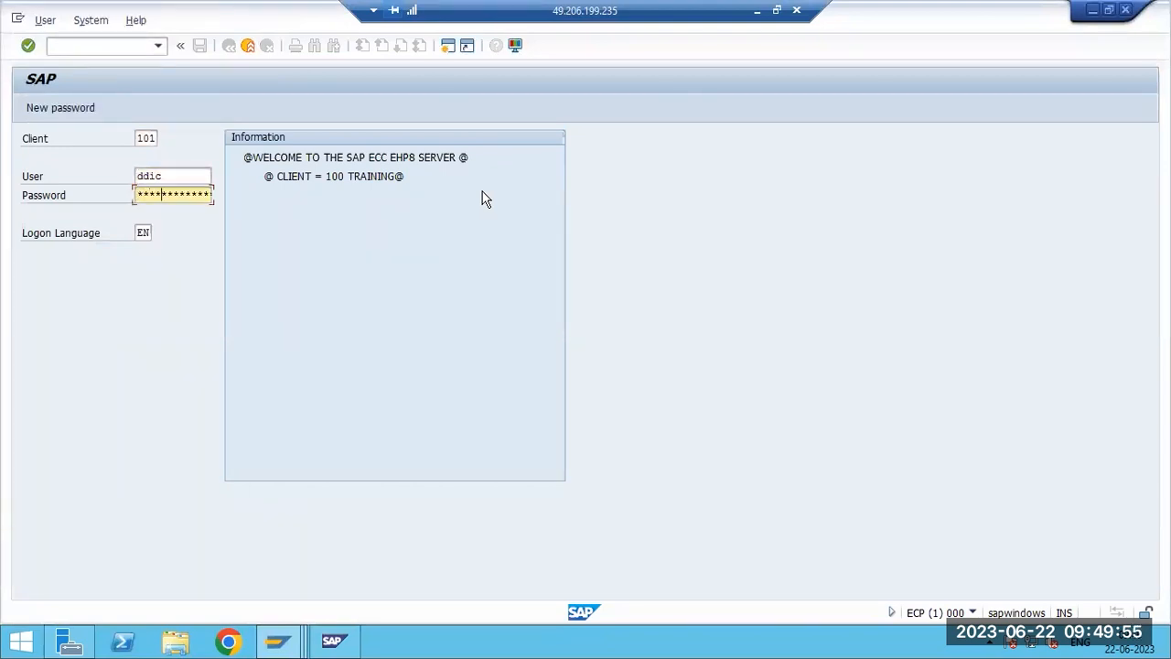
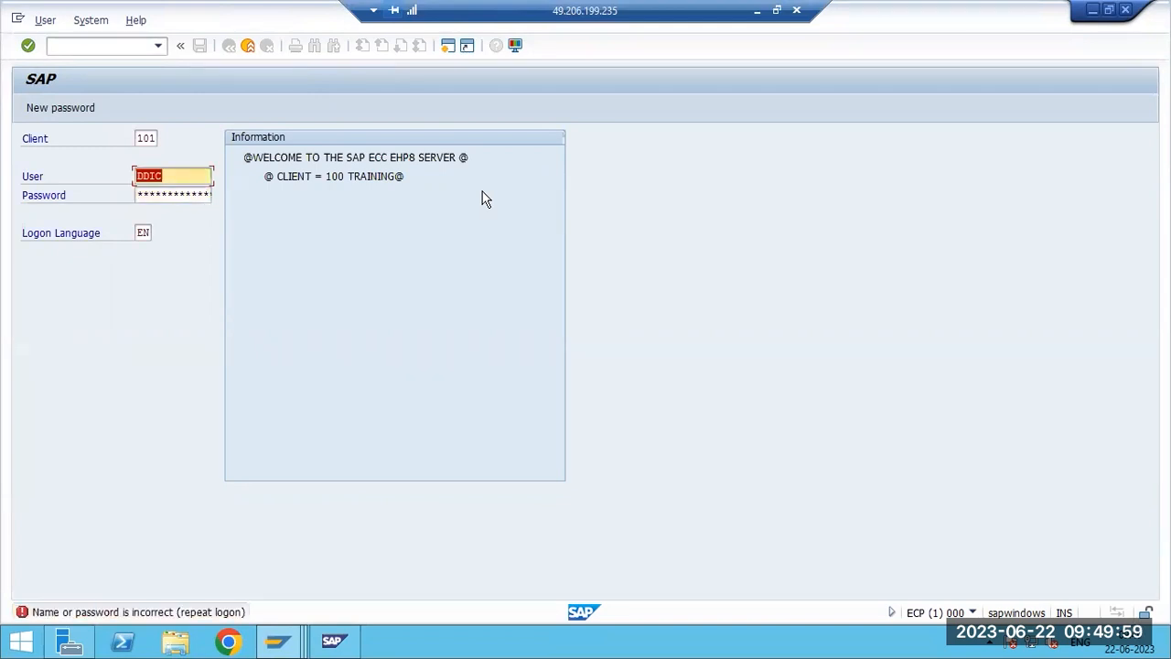
Enter sap* as the user name on the client 101 logon screen, moving to the Password field.
text(sap*)
key(Tab)
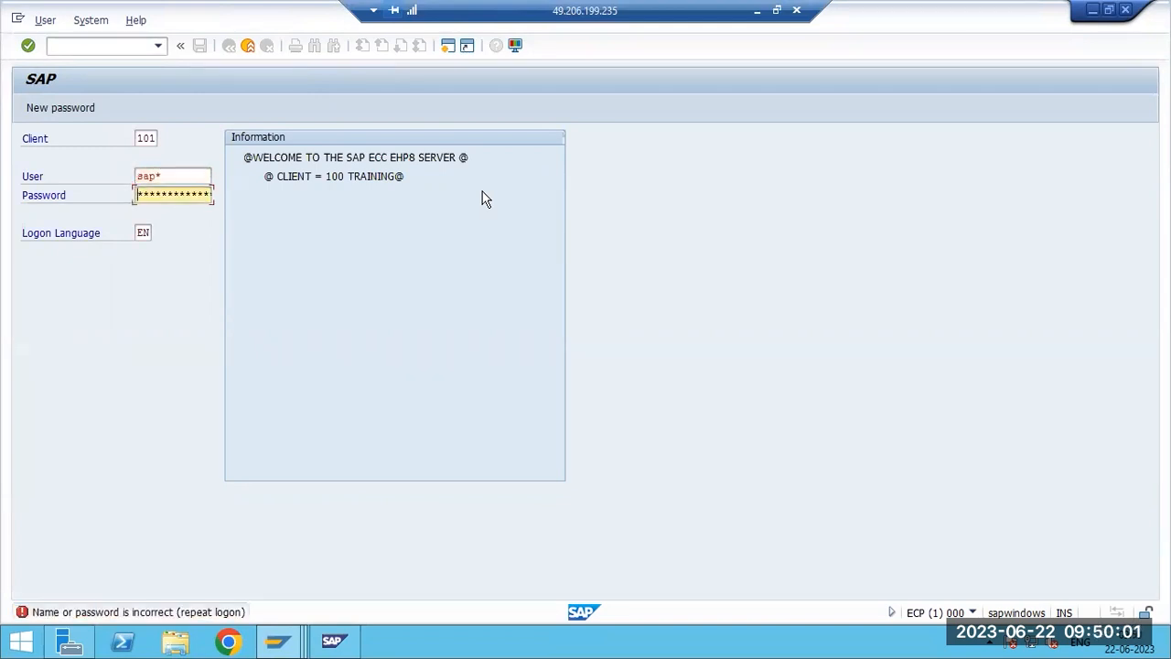
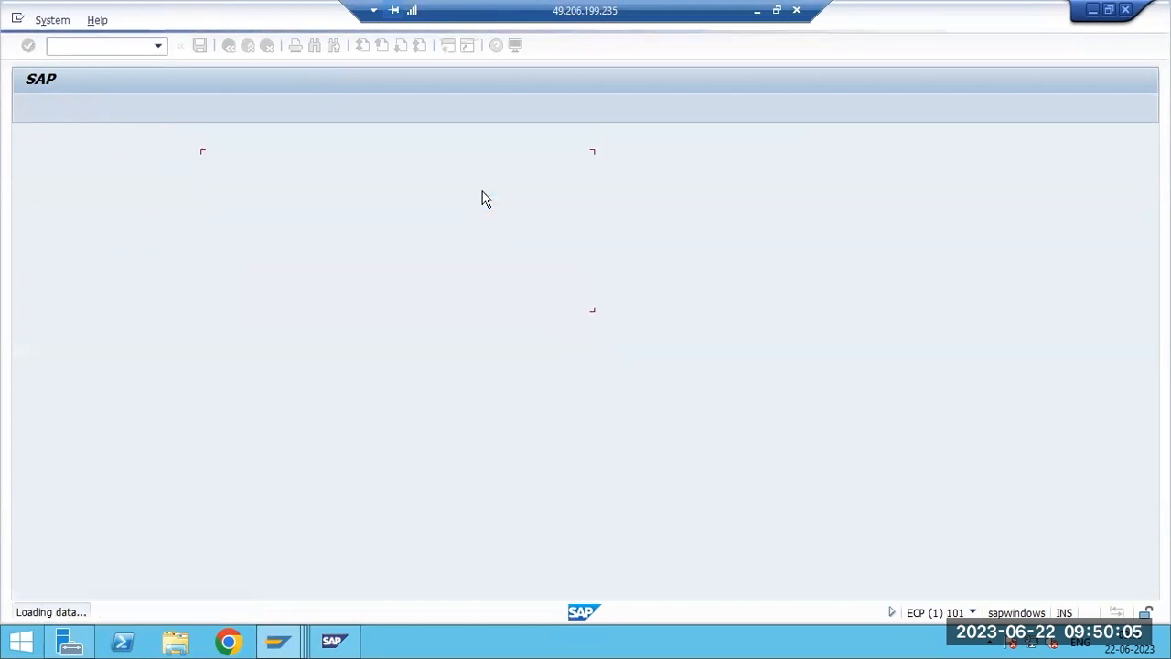
Delete the upcoming-restart system message in SM02, confirm it, and return to SAP Easy Access.
text(sm02)
key(Return)
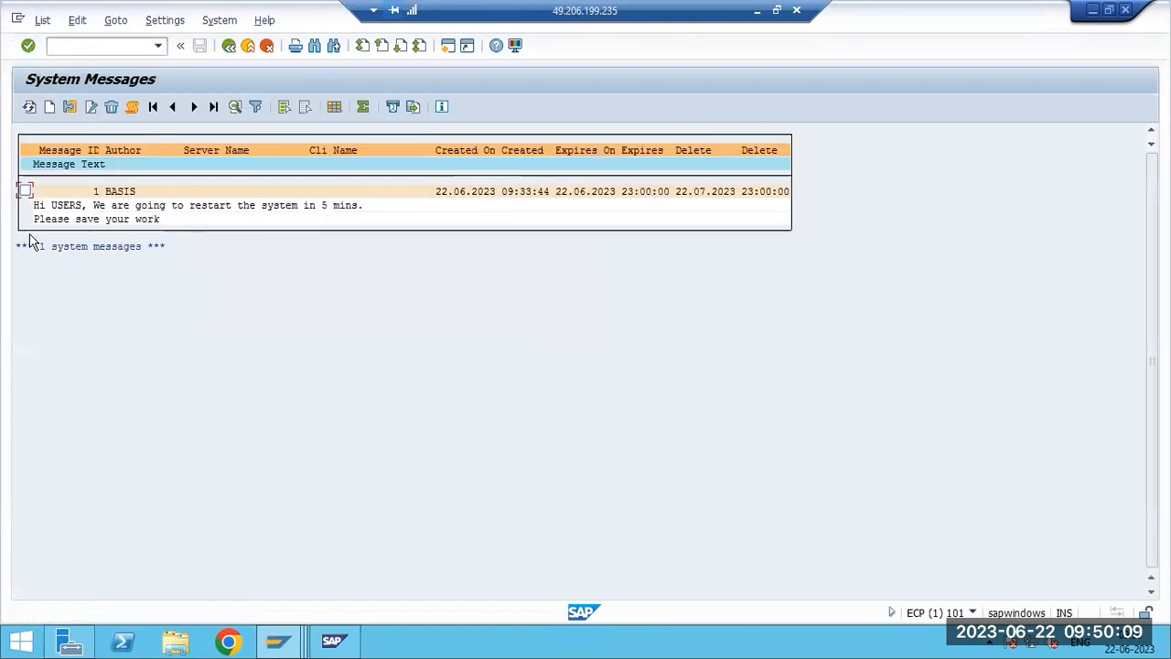
click(25, 191)
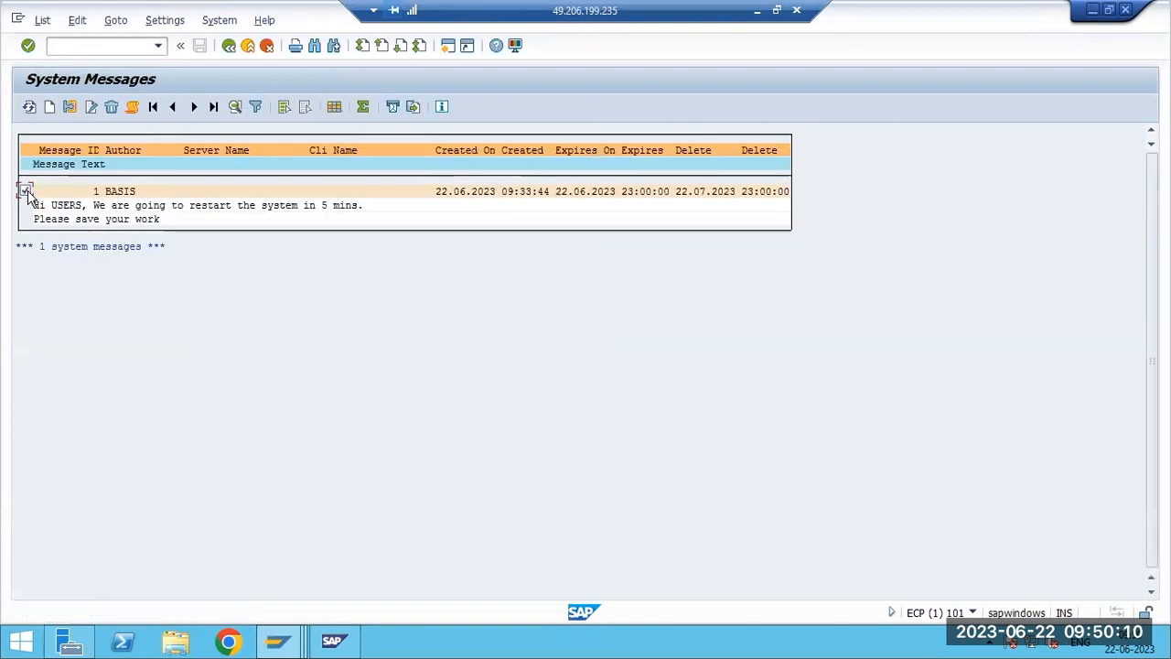
click(111, 106)
click(242, 291)
click(229, 44)
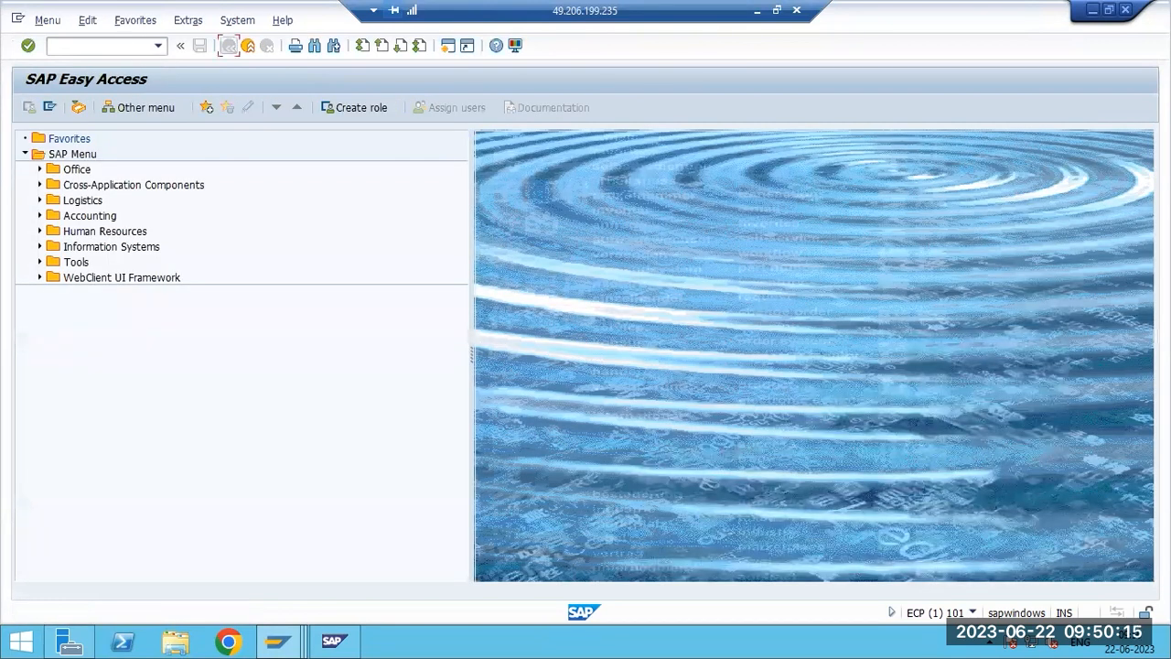
text(scc7)
key(Return)
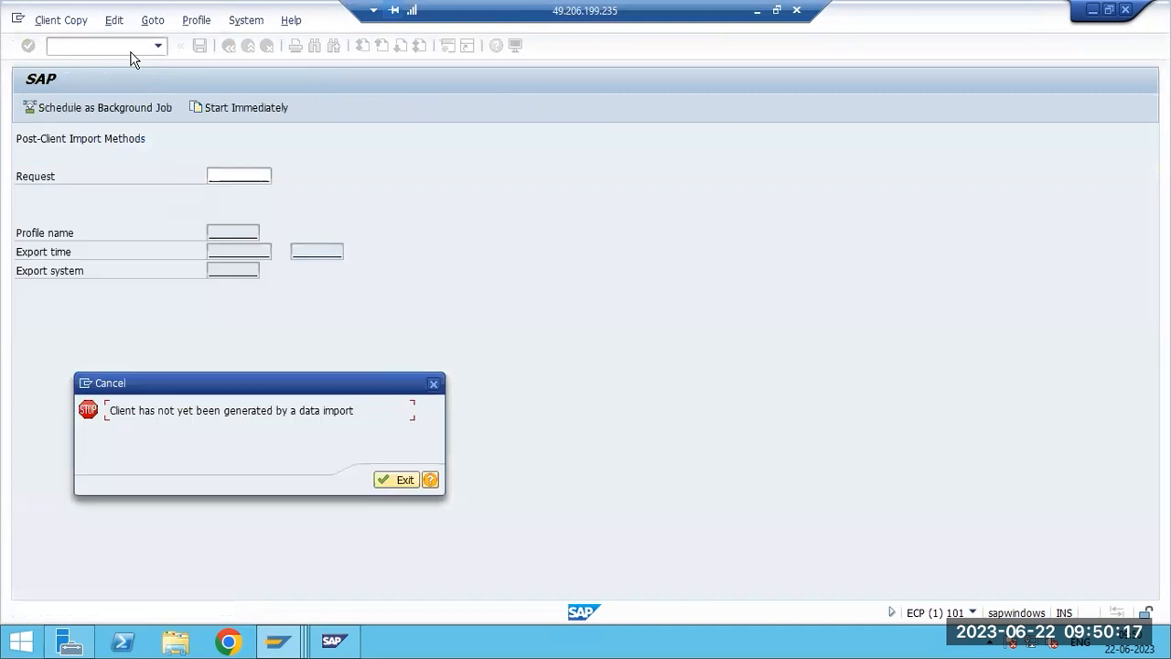
click(396, 480)
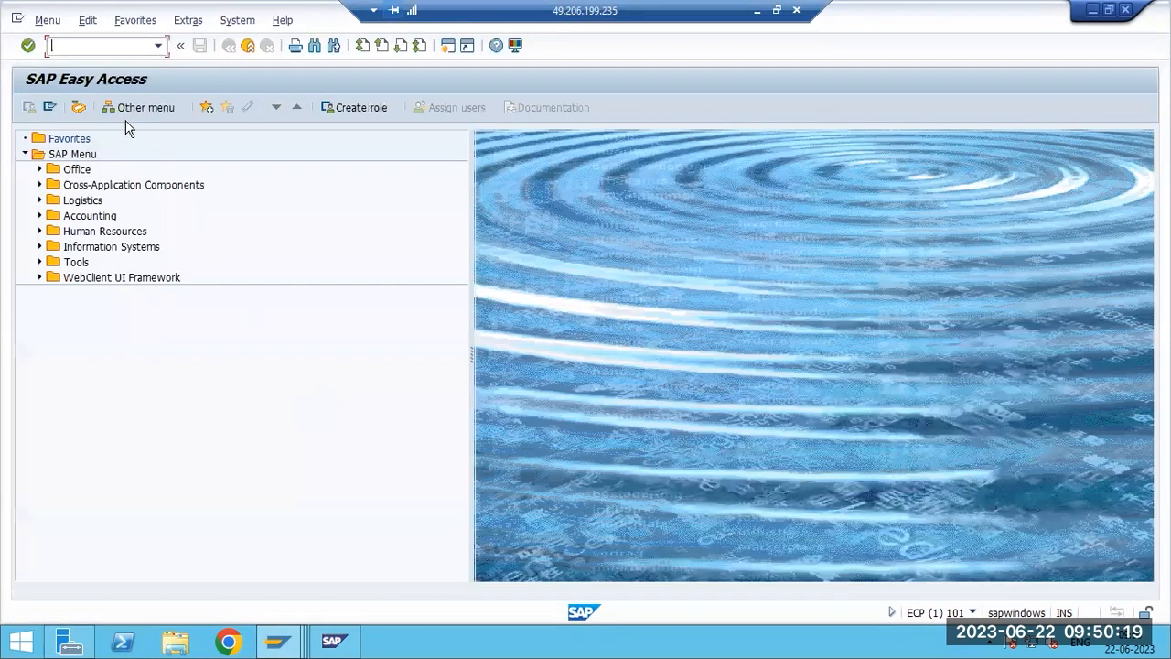
text(scc4)
key(Return)
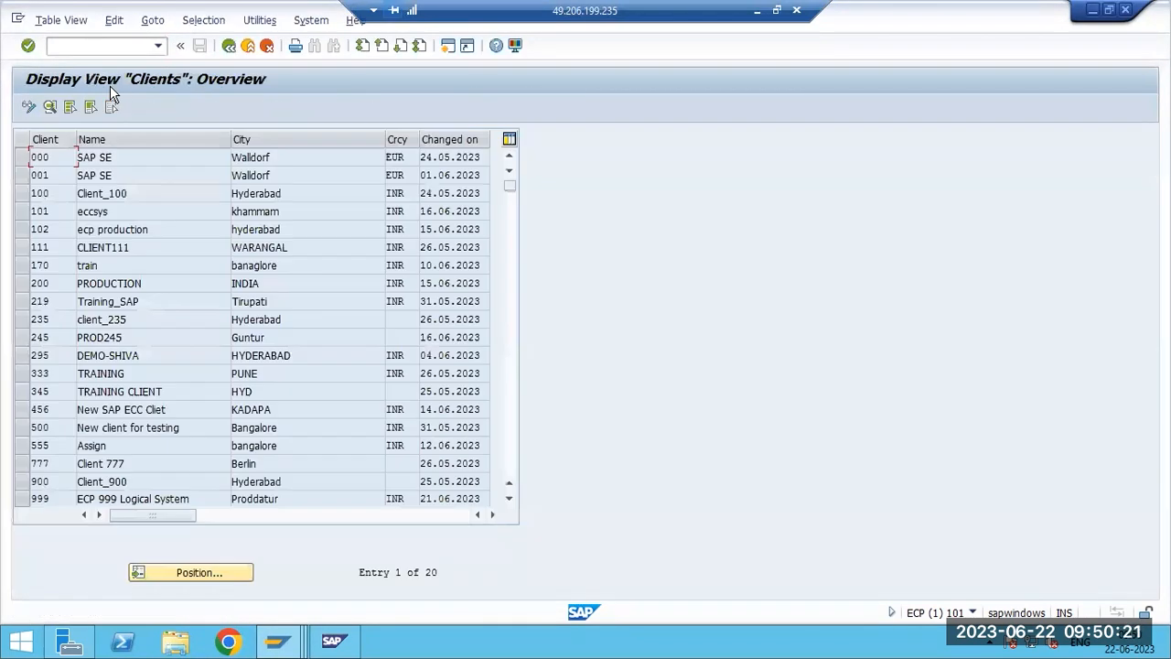
double_click(49, 211)
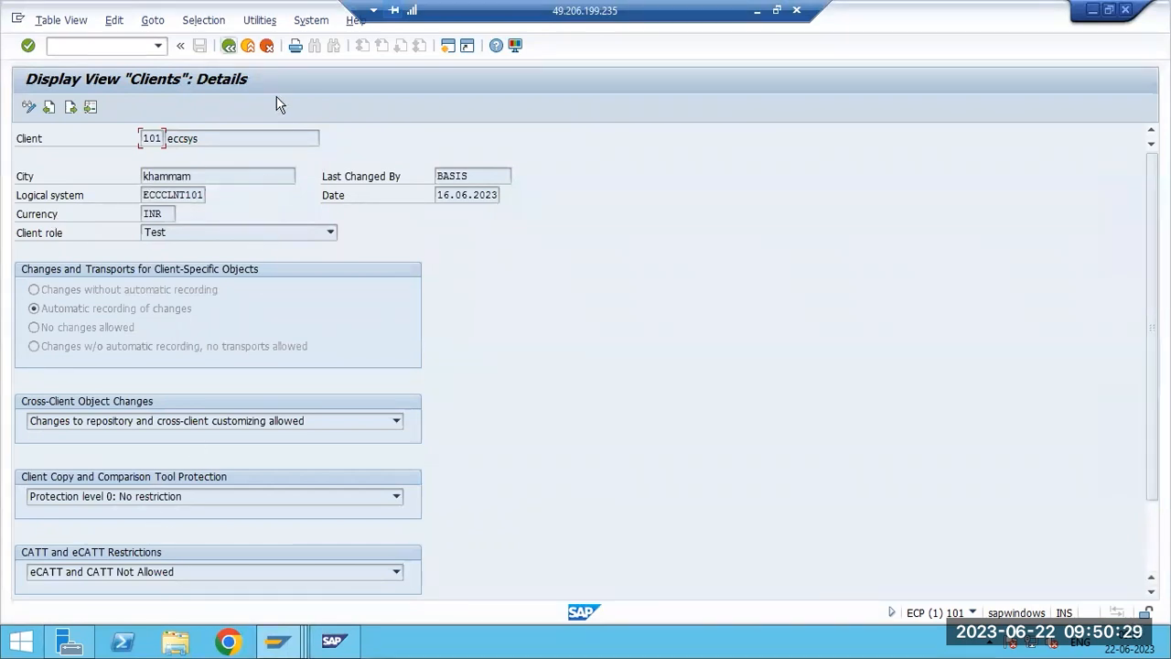
key(F3)
mouse_move(289, 639)
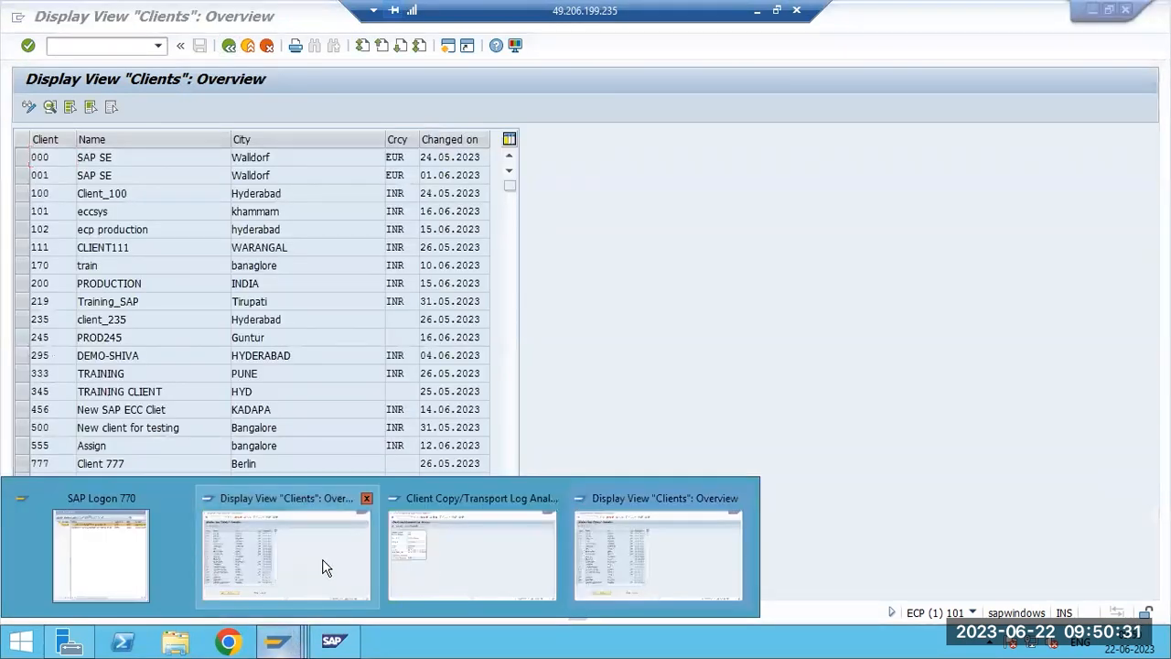
click(431, 557)
mouse_move(289, 644)
click(295, 577)
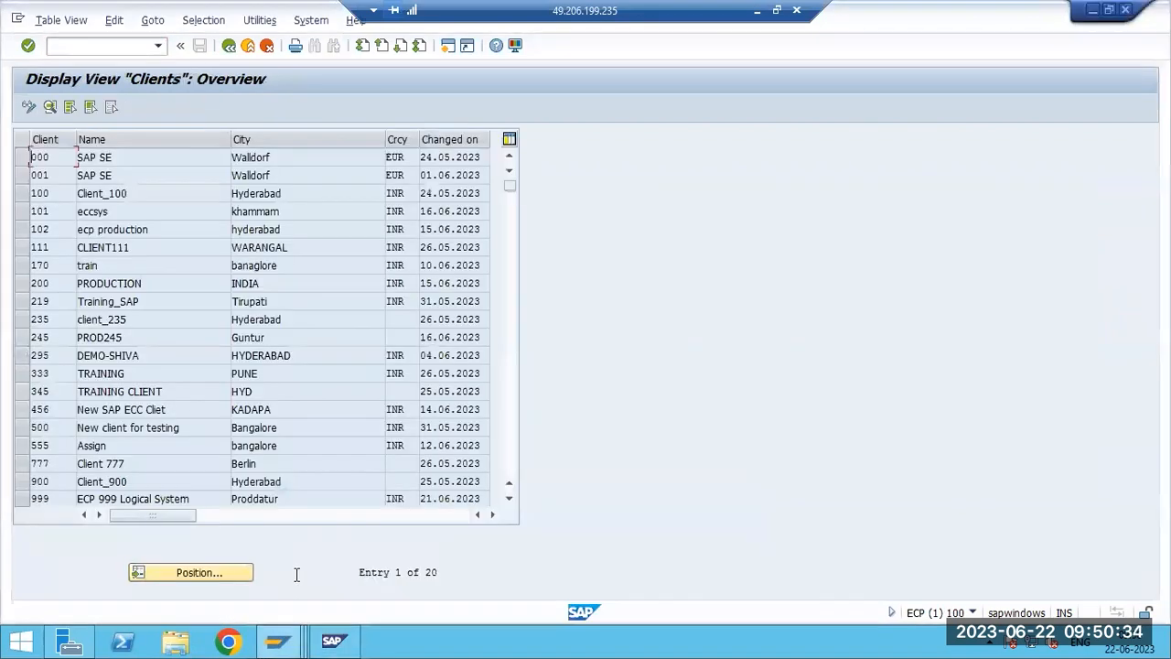
click(70, 46)
text(/nscc7)
key(Return)
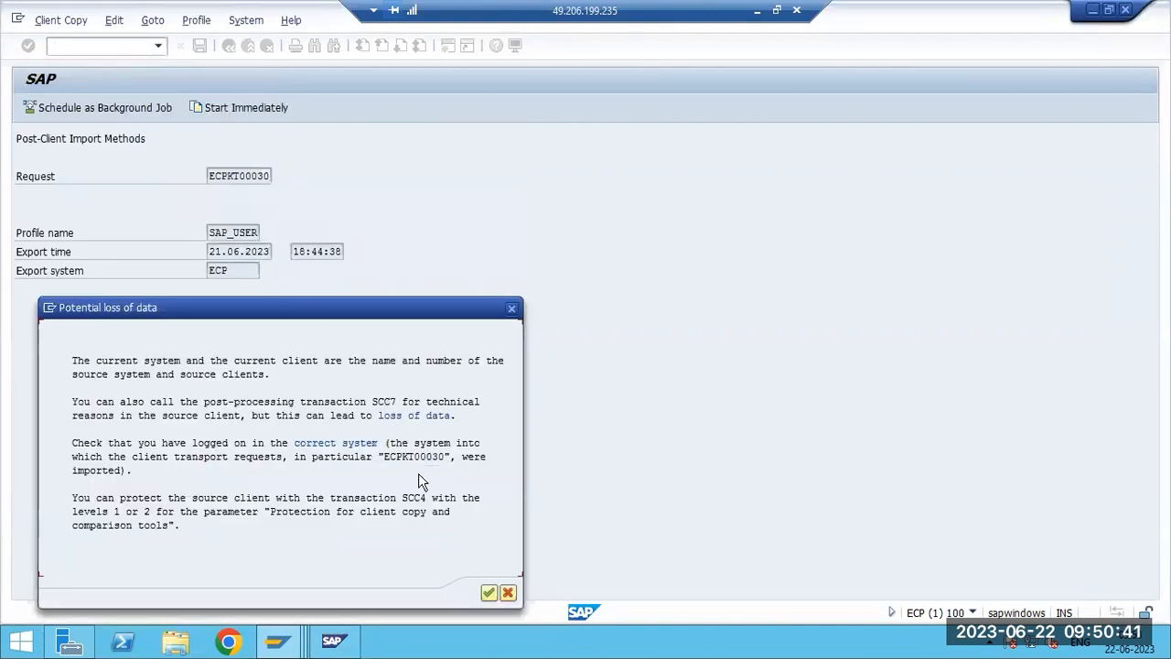
click(489, 593)
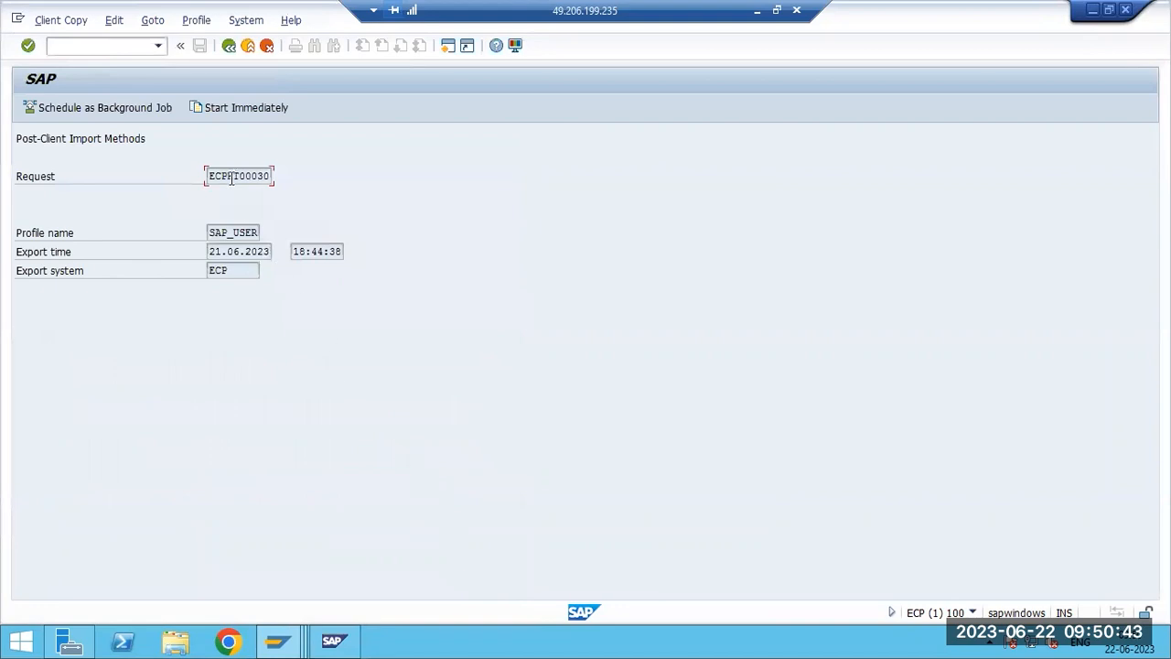
click(235, 101)
mouse_move(285, 641)
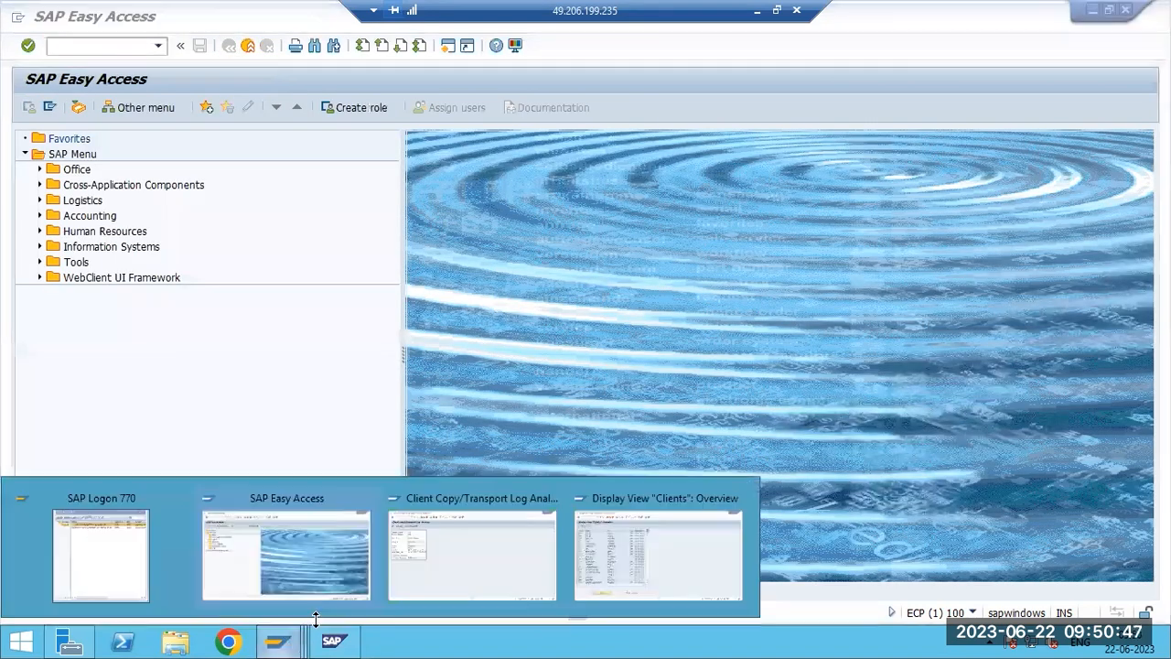
Review the System > Status details from the client copy log analysis window.
click(642, 560)
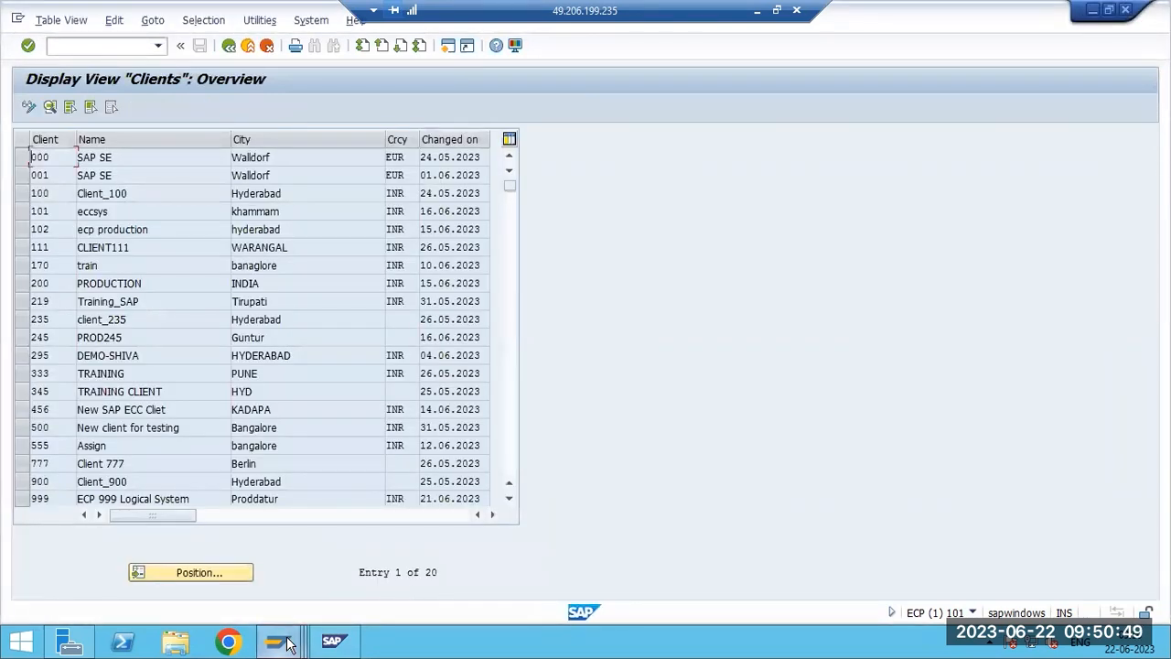
click(458, 547)
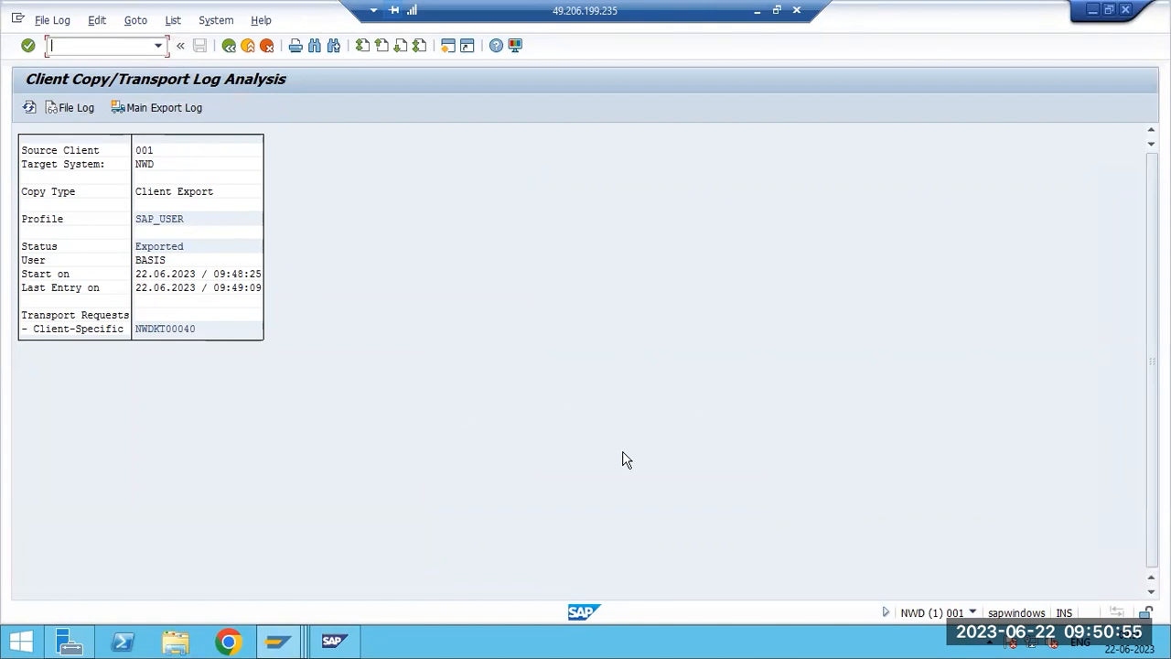
click(216, 20)
click(242, 243)
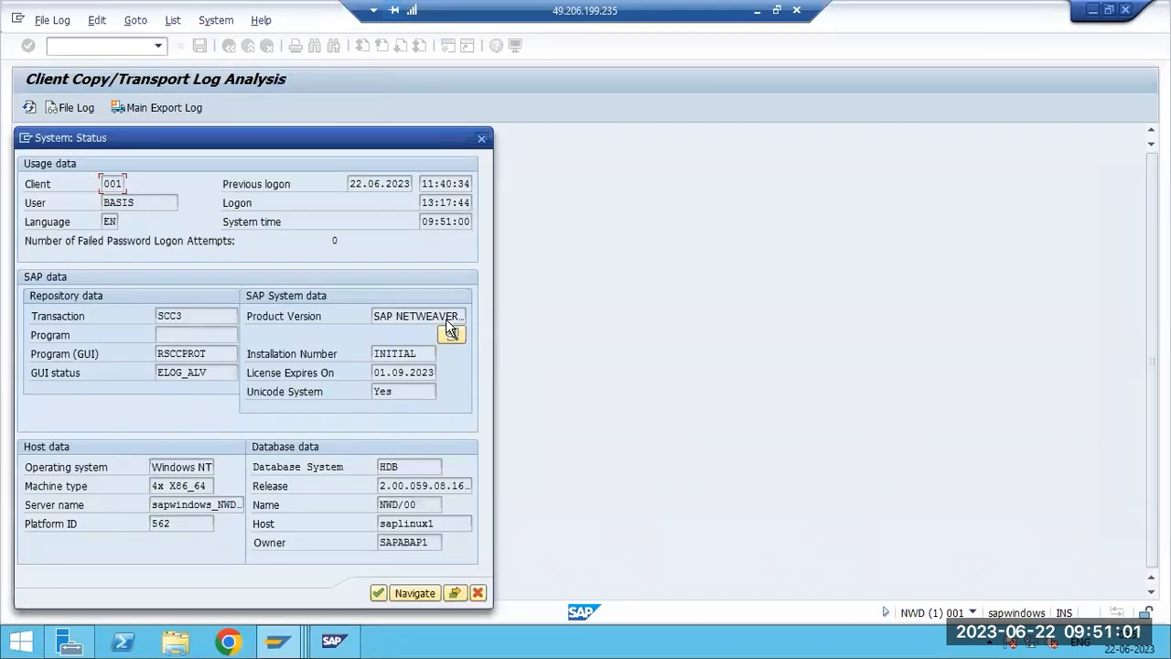
click(477, 593)
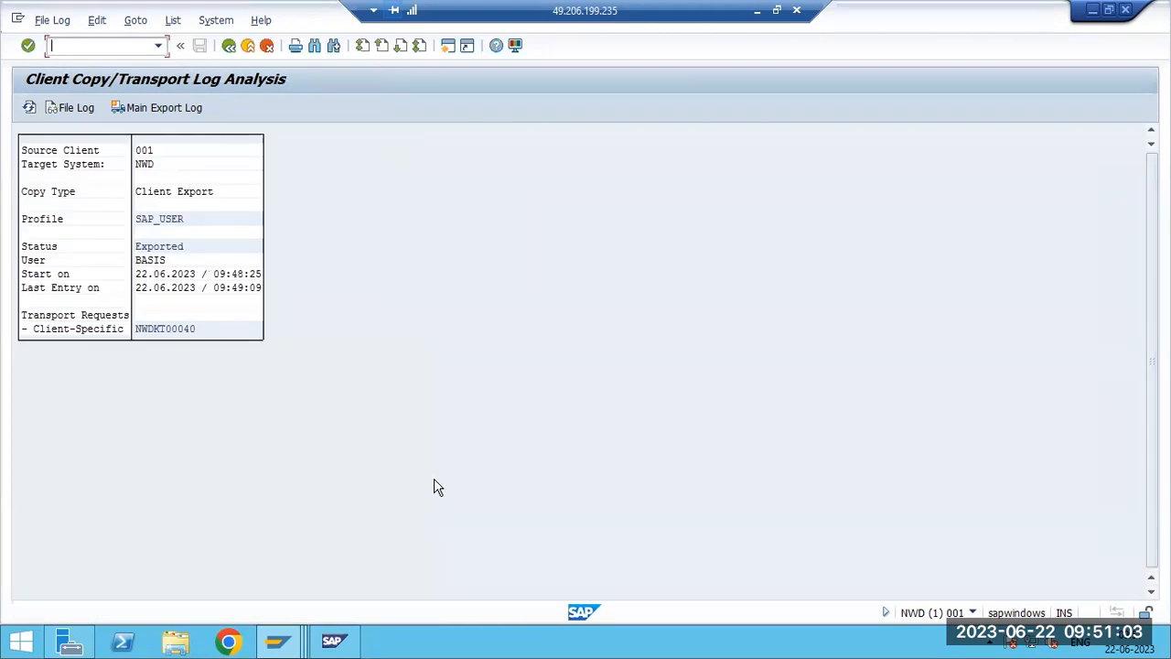
Back out of the export logs, close the clients overview window, and exit to SAP Easy Access.
key(F3)
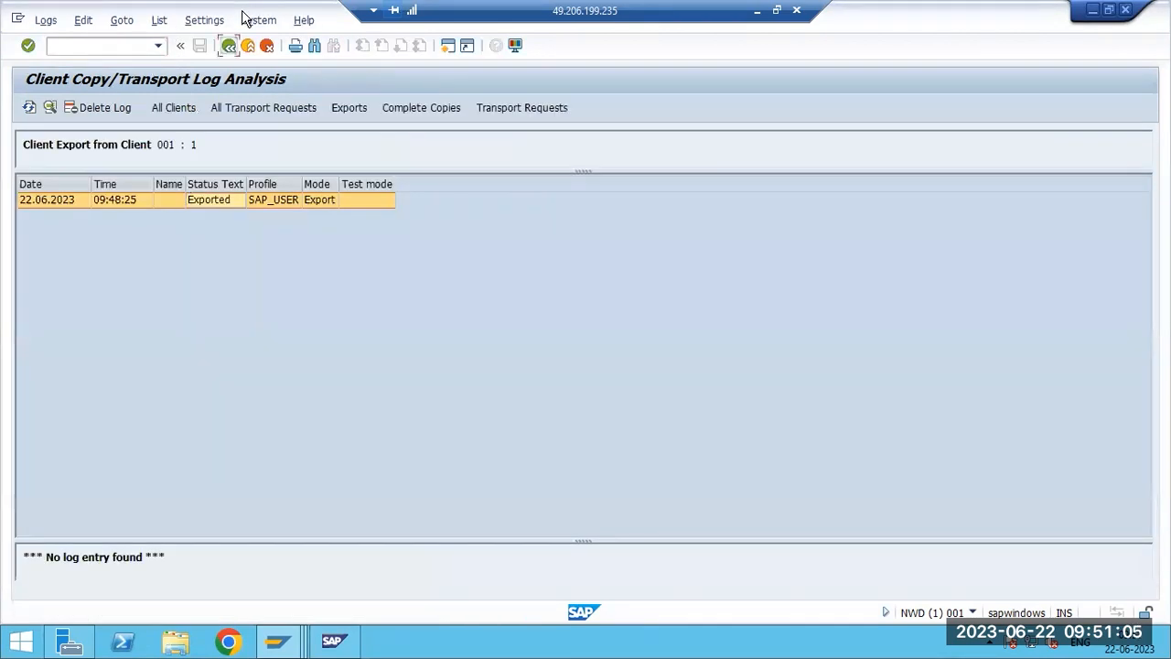
key(F3)
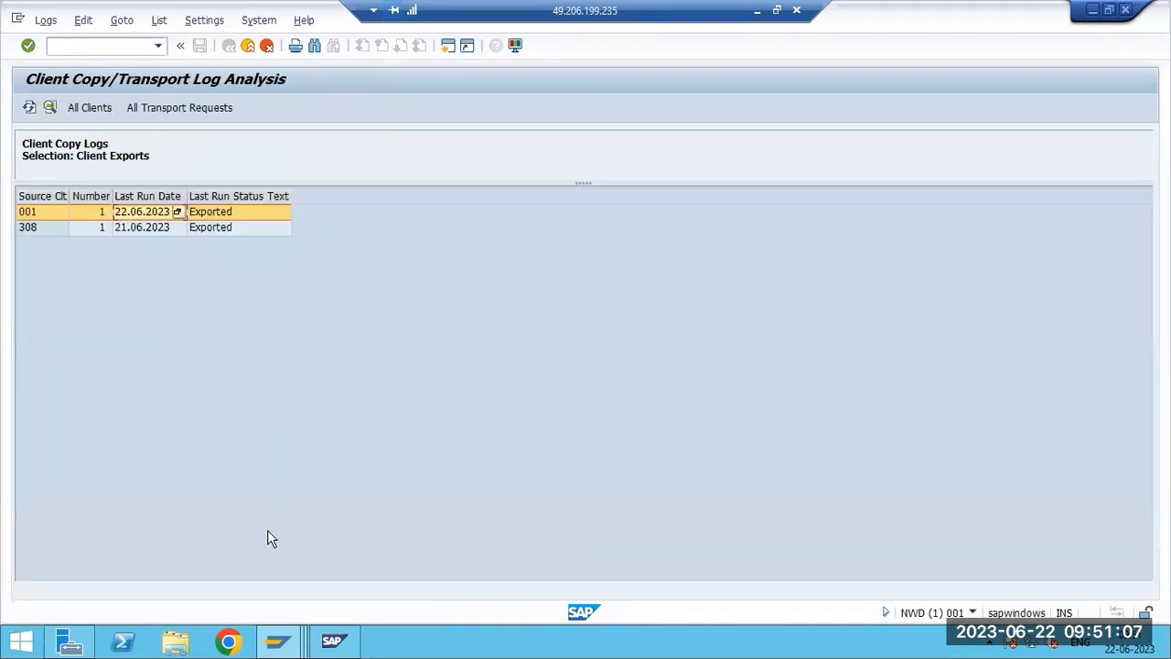
click(282, 642)
click(658, 553)
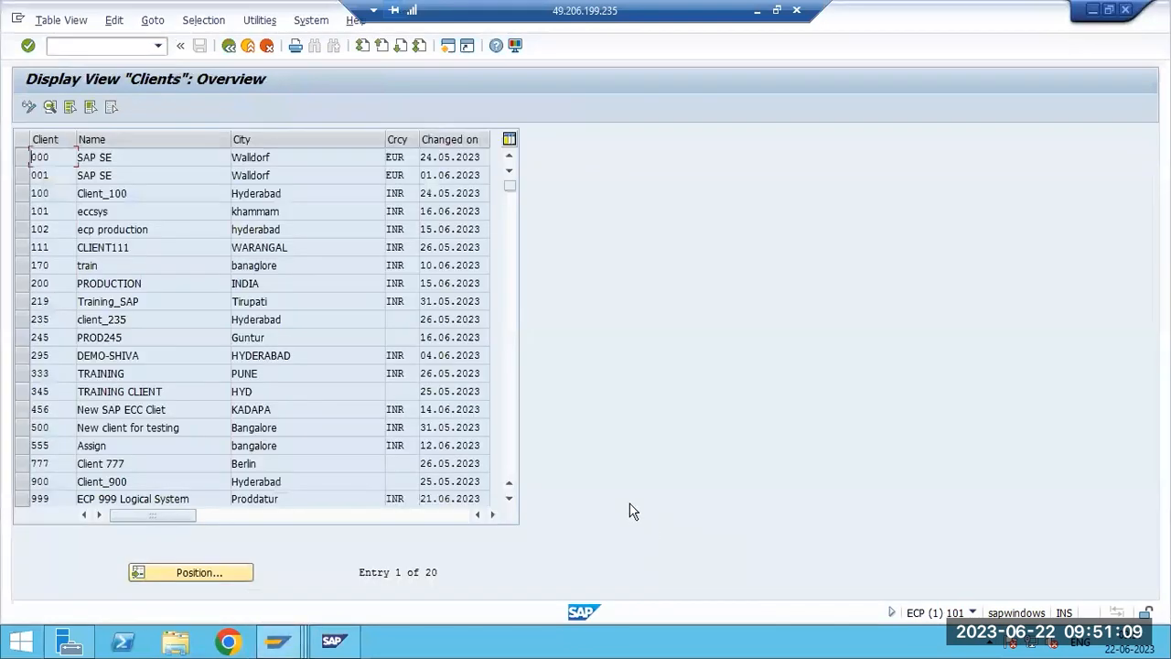
click(1127, 9)
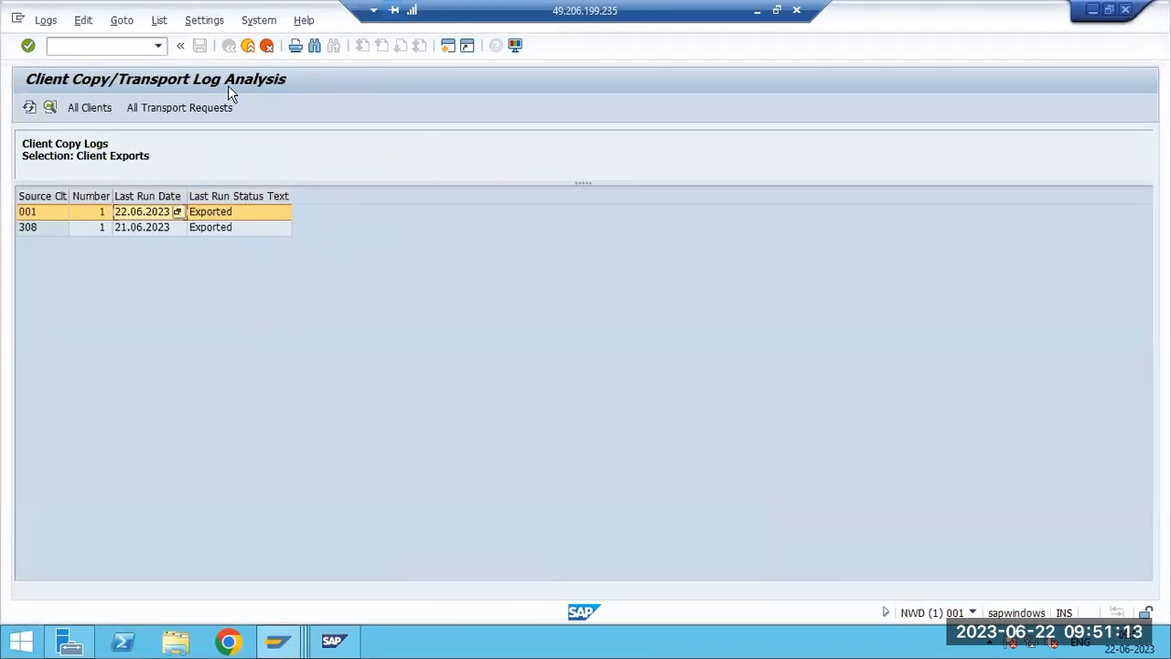
click(248, 45)
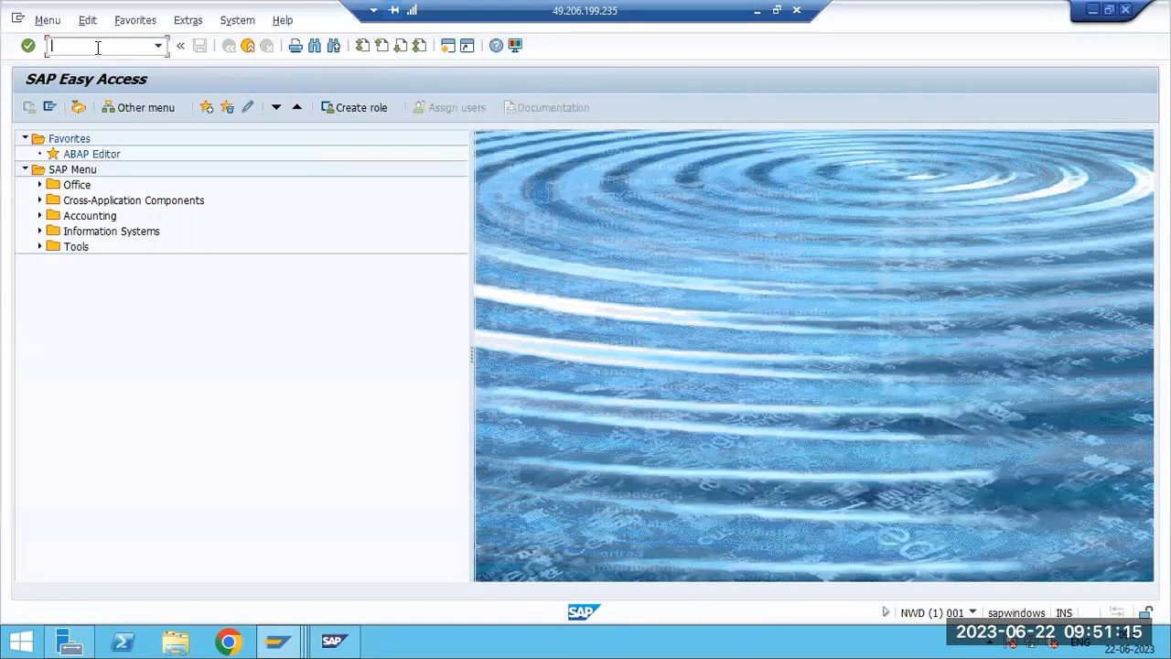
Start the SCC8 client export and select NWD as the transport target system.
text(scc8)
key(Return)
click(278, 196)
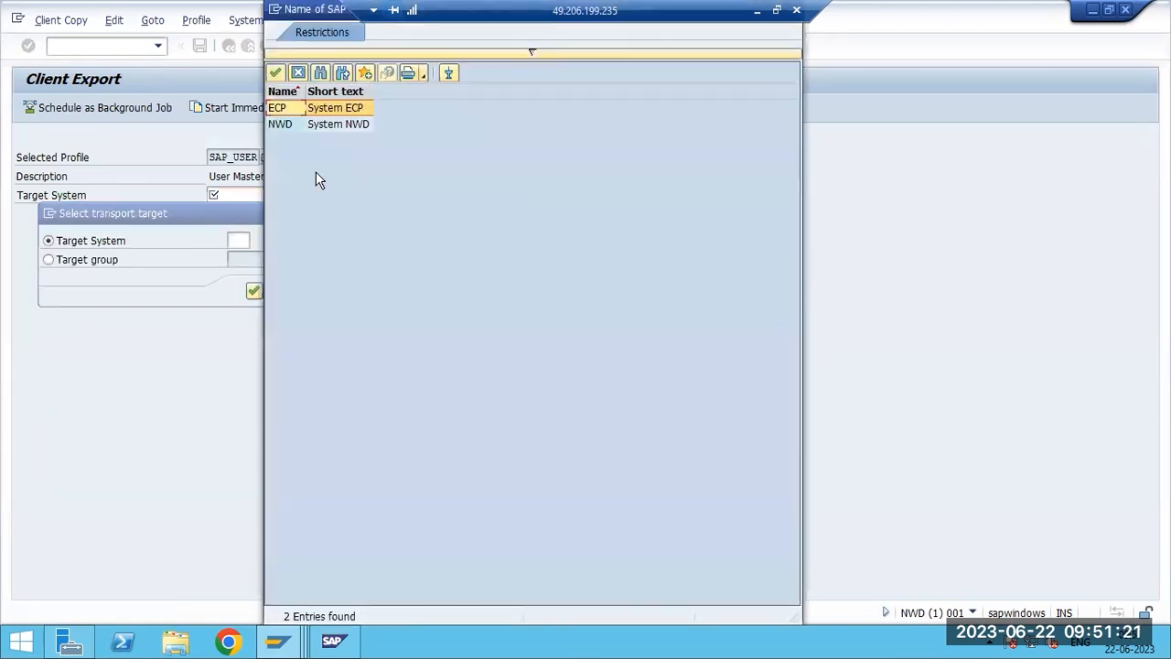
double_click(315, 129)
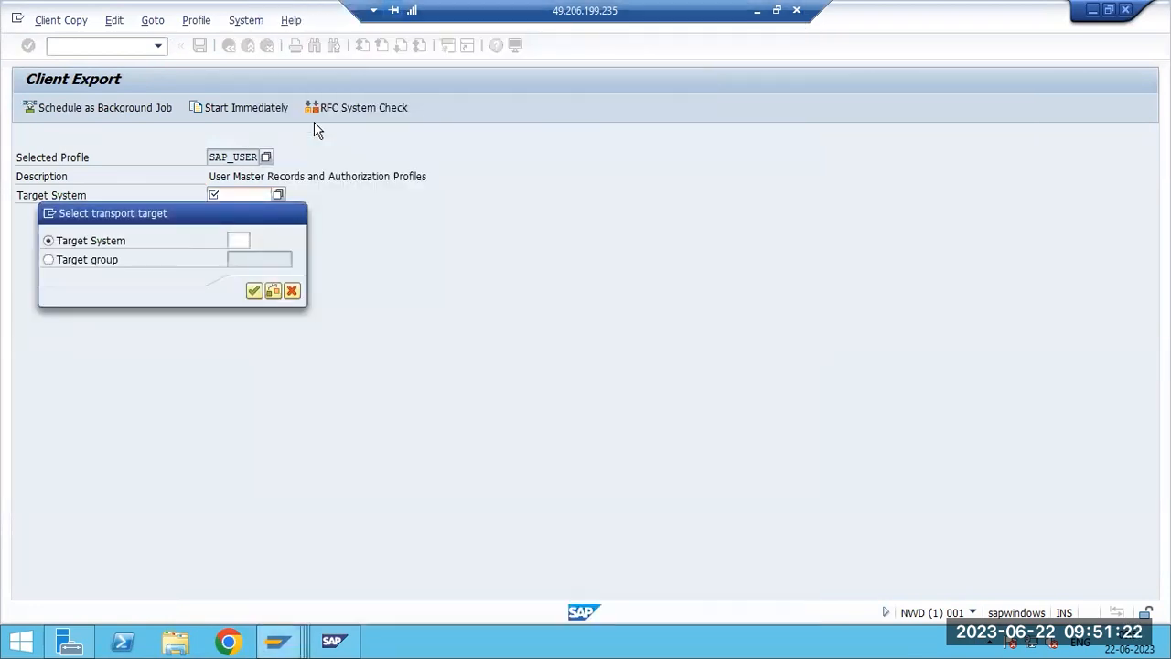
click(255, 292)
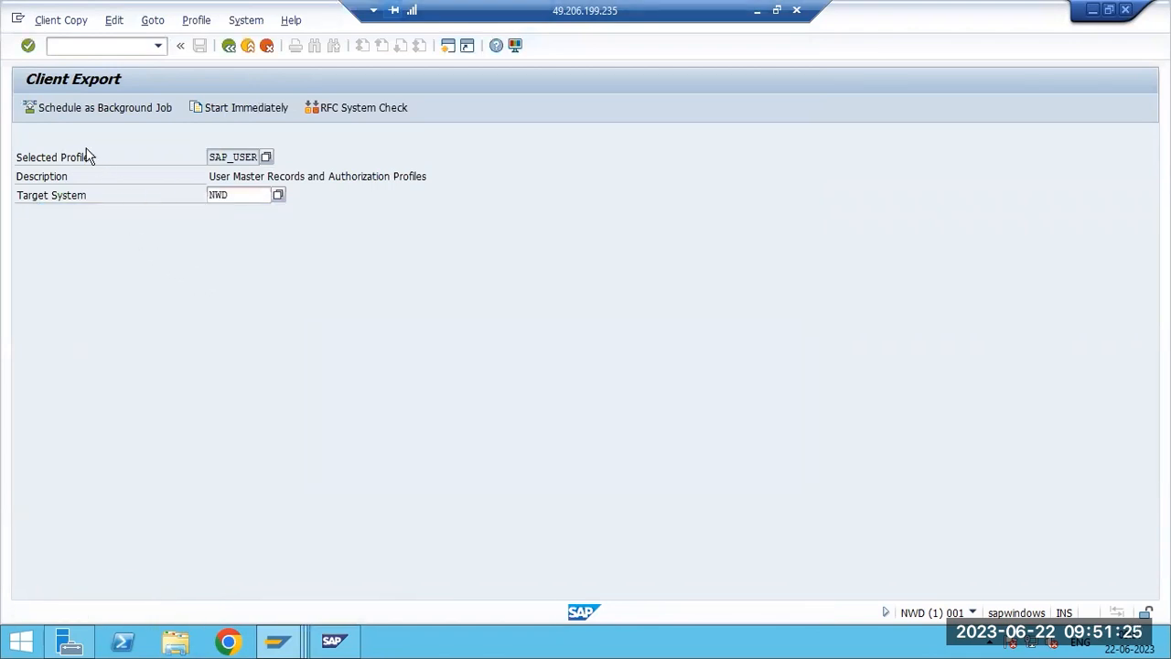
Schedule the export as an immediate background job, acknowledge the info popups, and decline logging off.
click(79, 111)
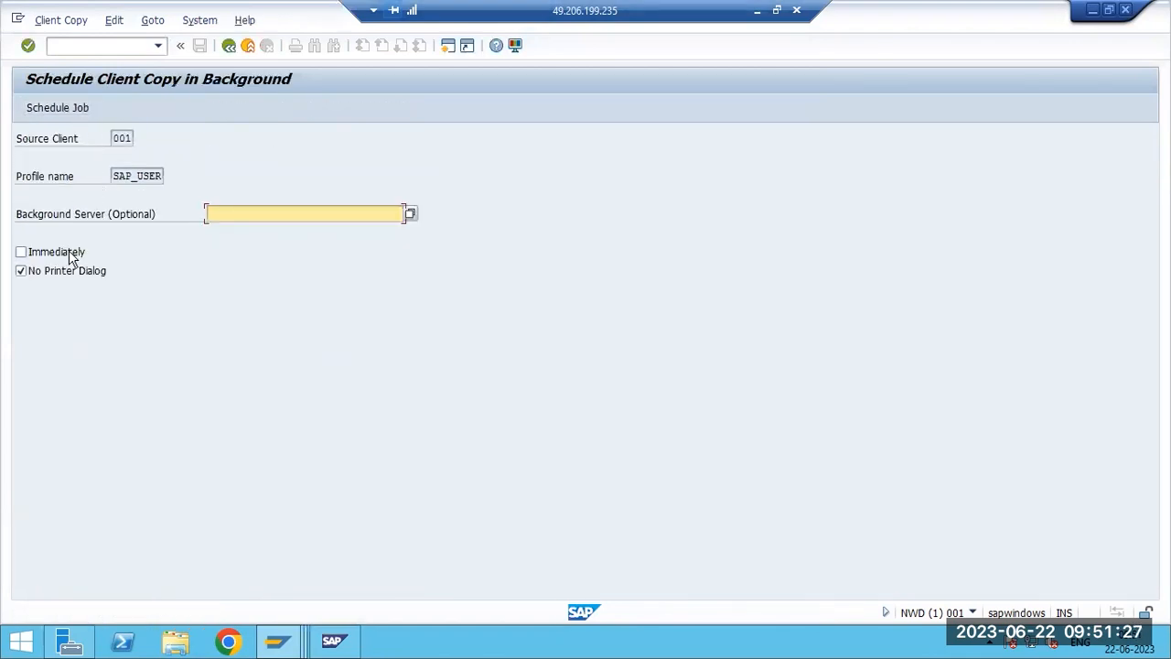
click(69, 250)
click(53, 110)
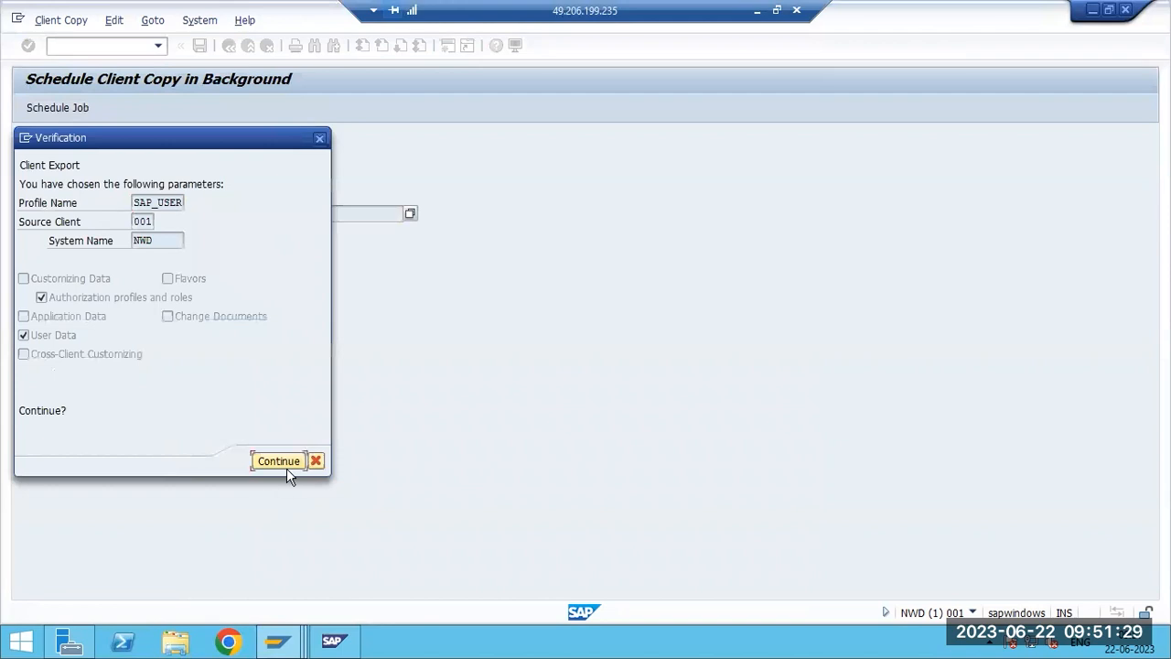
click(279, 461)
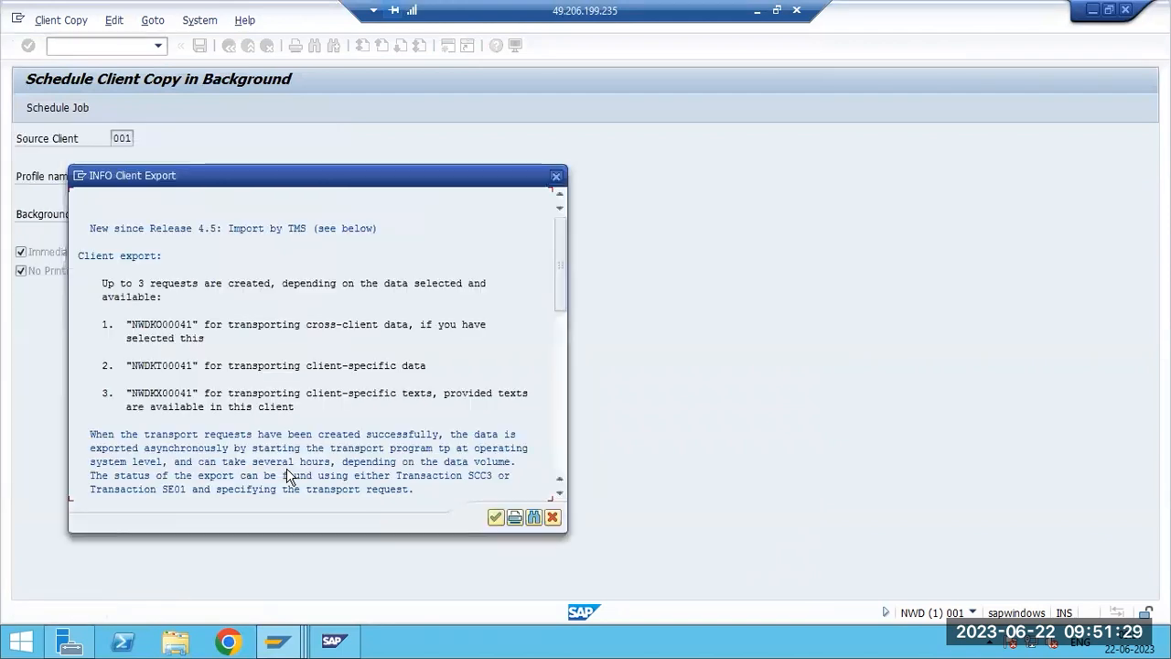
click(497, 518)
click(411, 499)
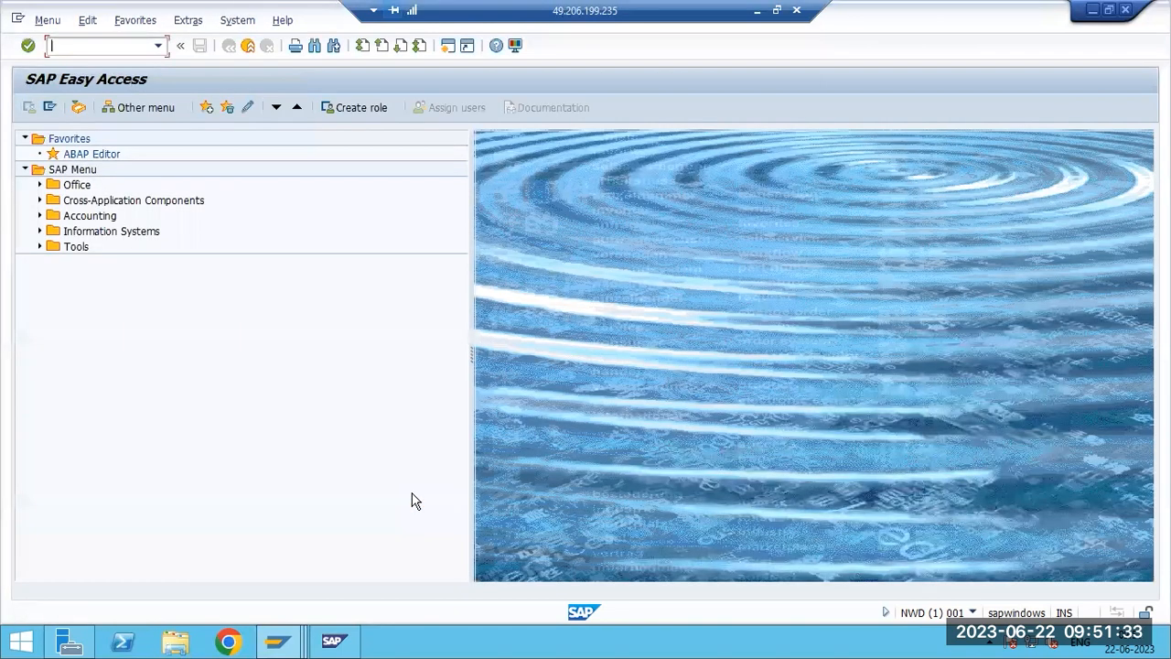
key(shift+F3)
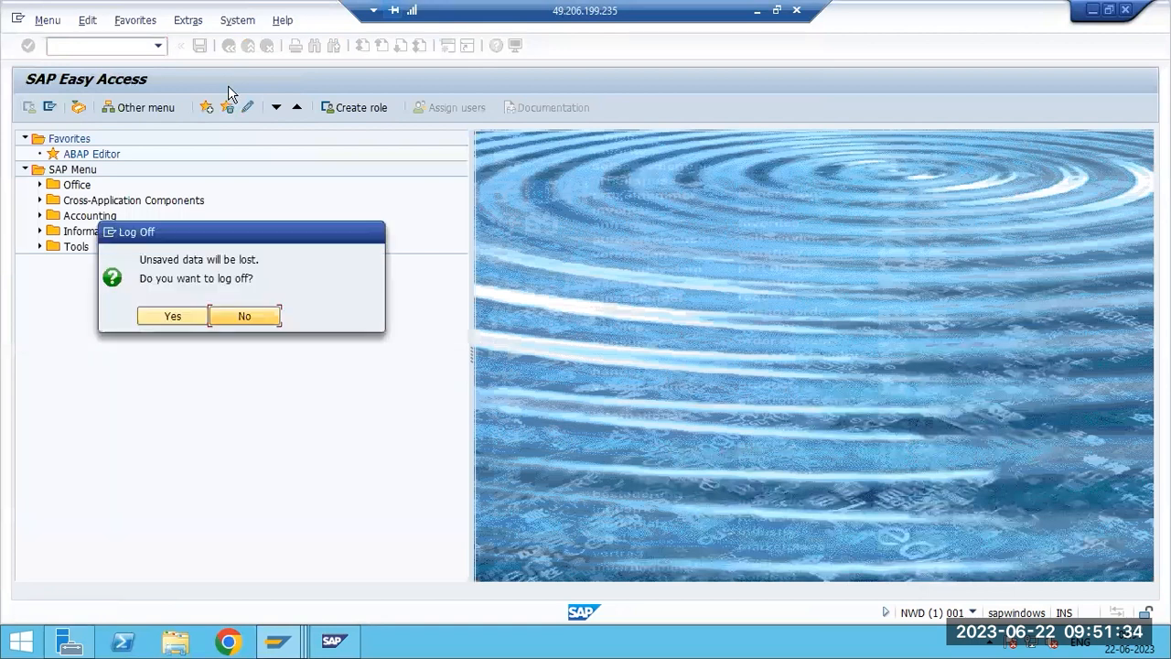
click(256, 316)
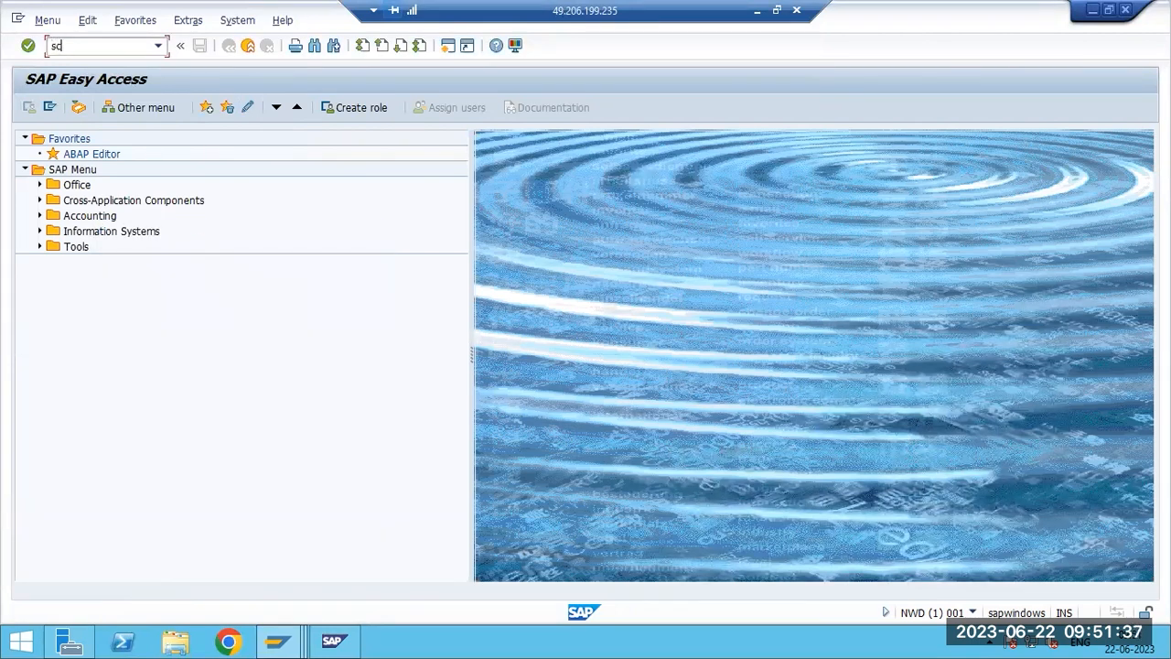
List the client export logs in SCC3, dismissing the Internet Explorer security warning.
text(scc3)
key(Return)
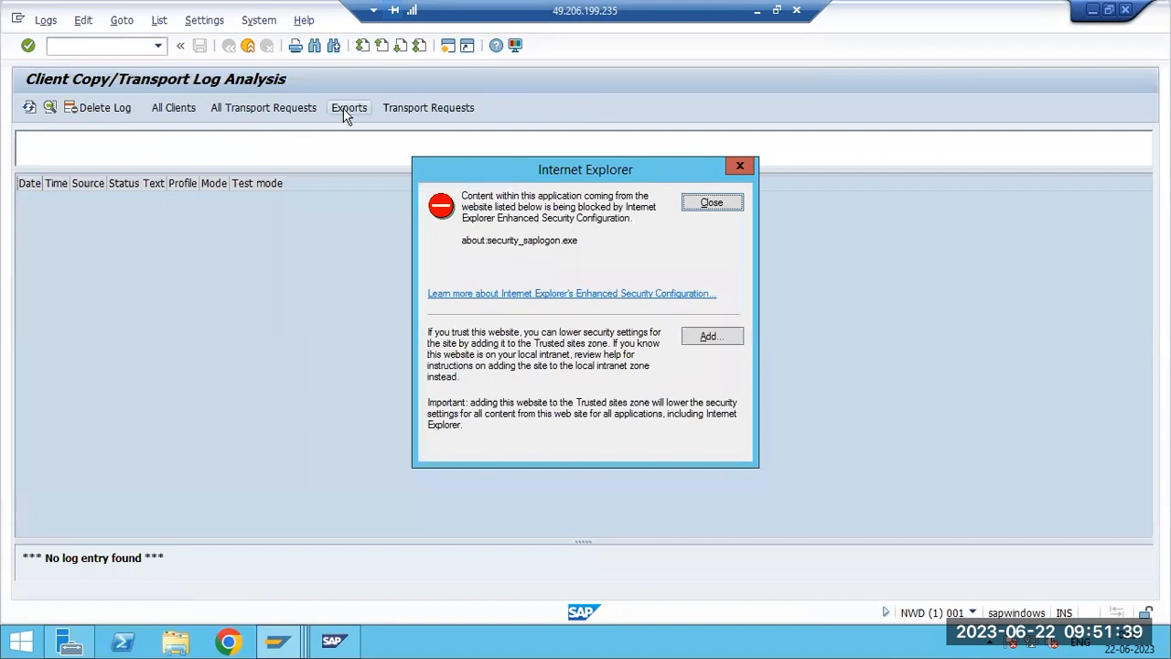
click(247, 212)
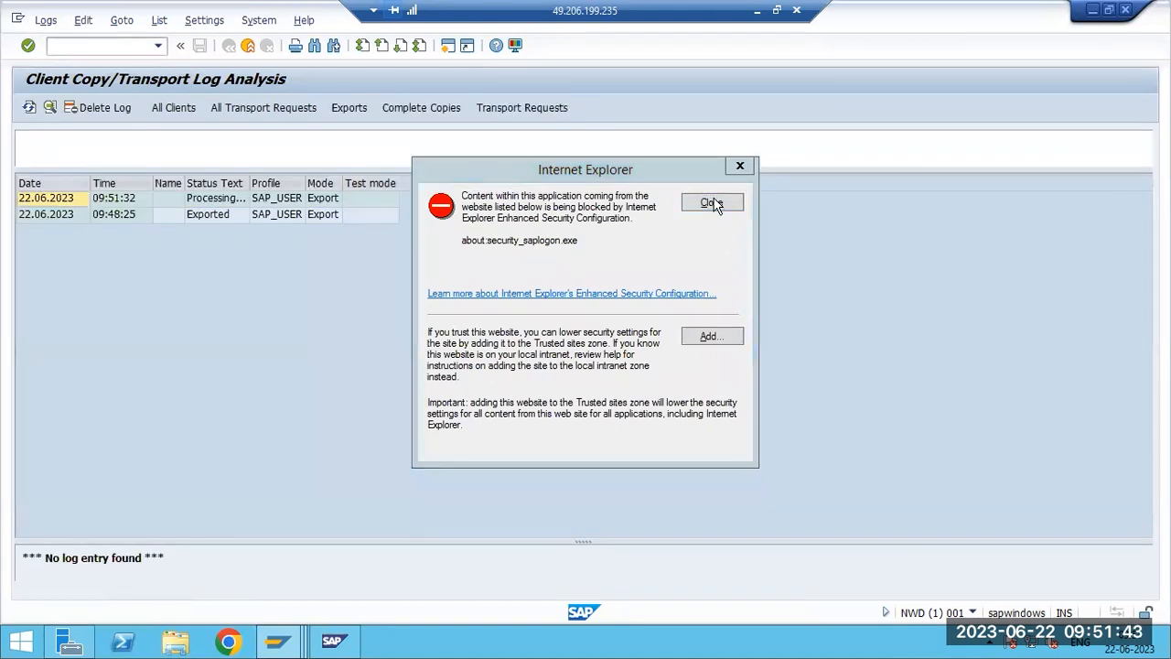
click(706, 203)
Open the Processing client 001 export's details and refresh its status repeatedly.
double_click(277, 200)
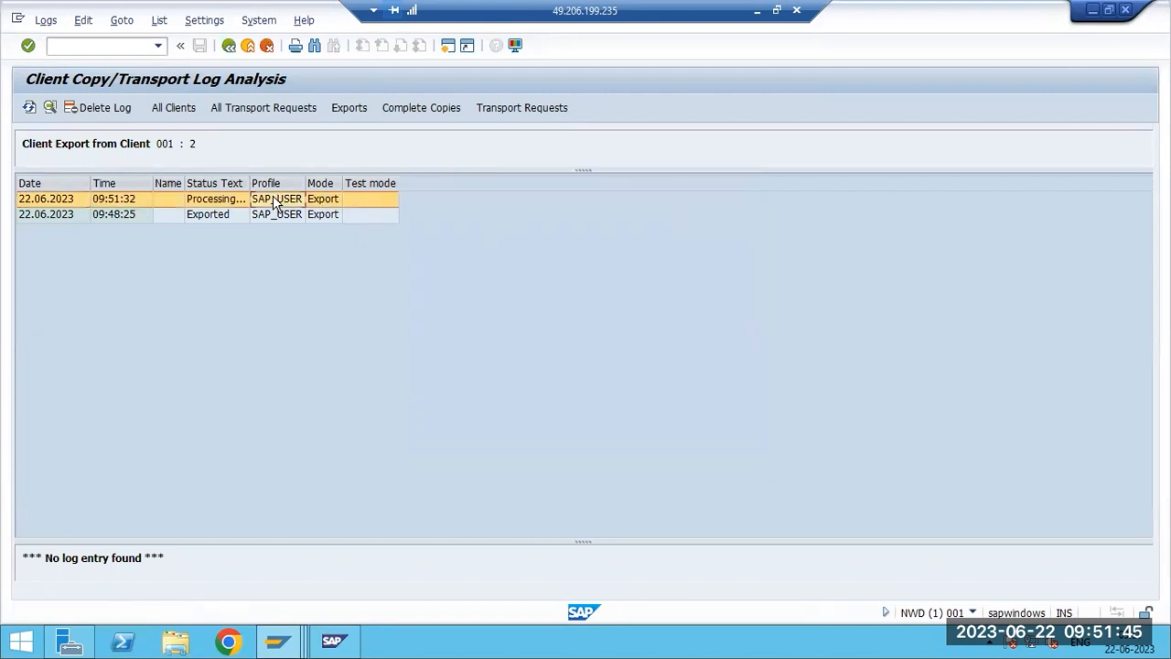
click(29, 108)
click(28, 108)
click(28, 110)
click(28, 109)
click(28, 110)
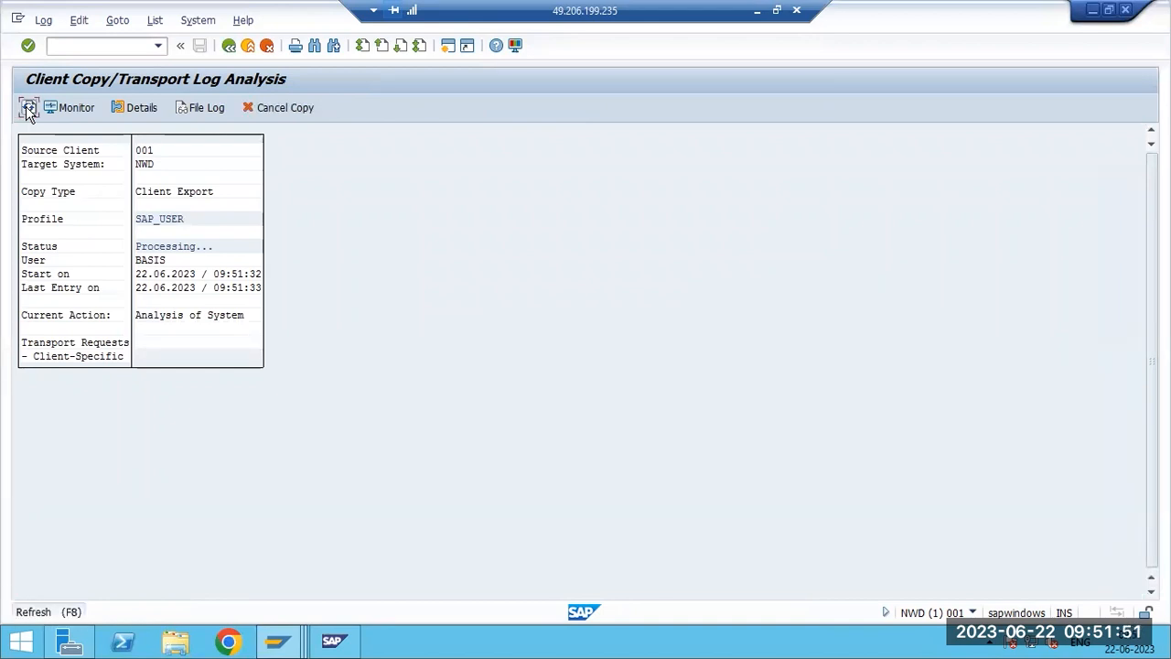
mouse_move(277, 640)
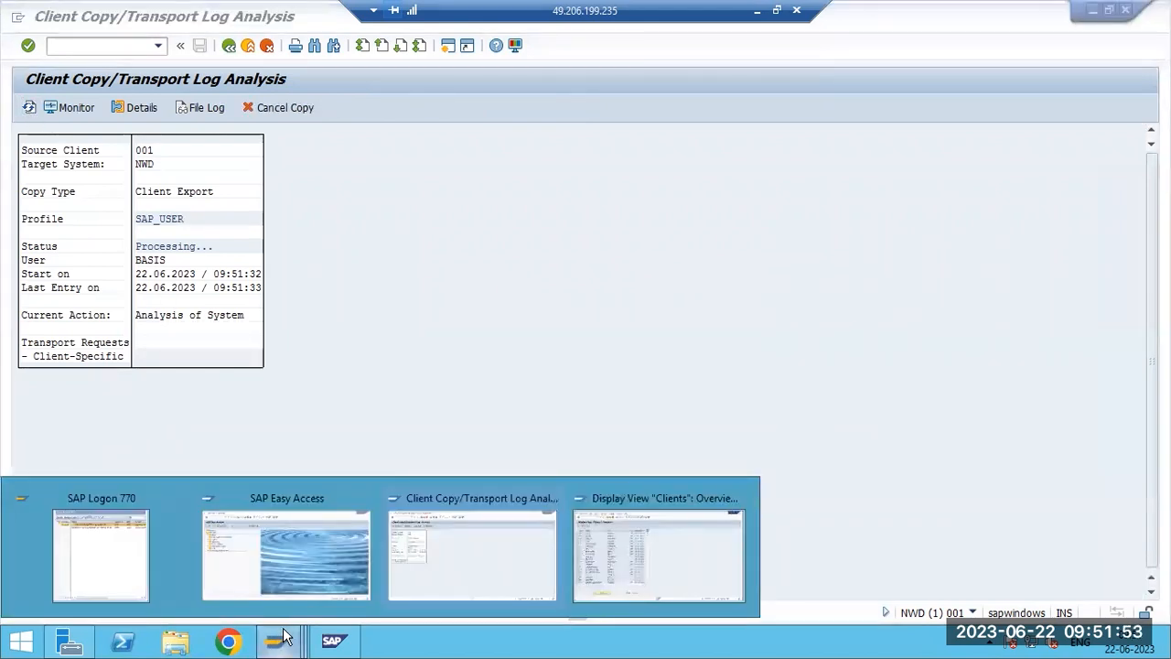
Open Task Manager's Details tab and search the process list for tp.exe.
right_click(466, 648)
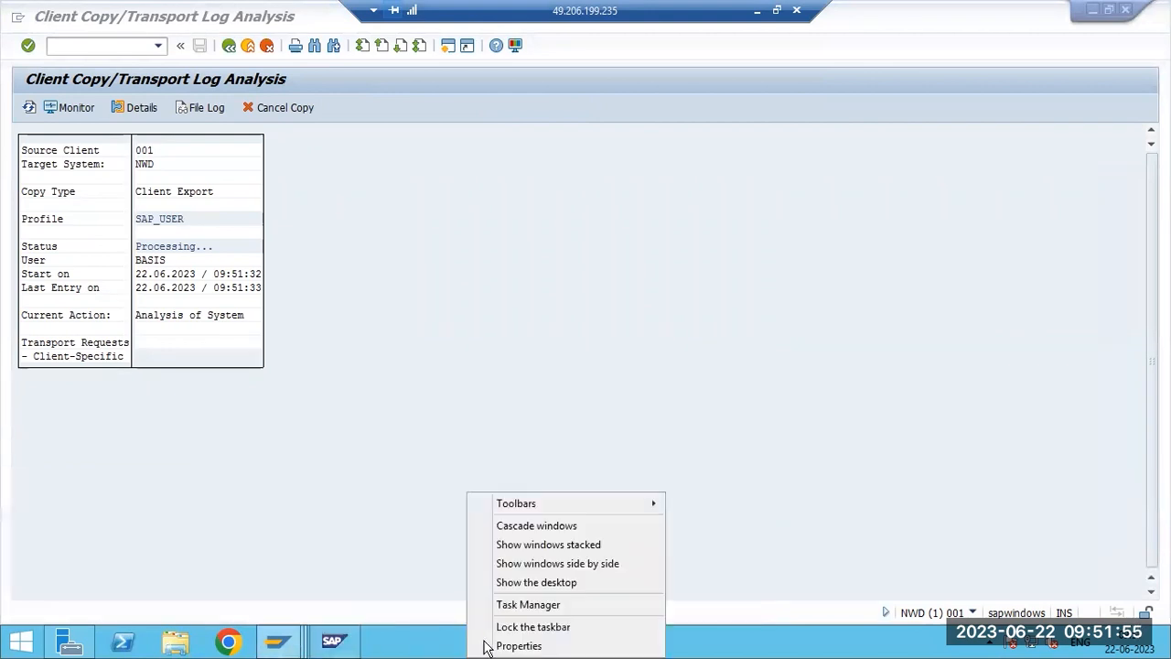
click(505, 603)
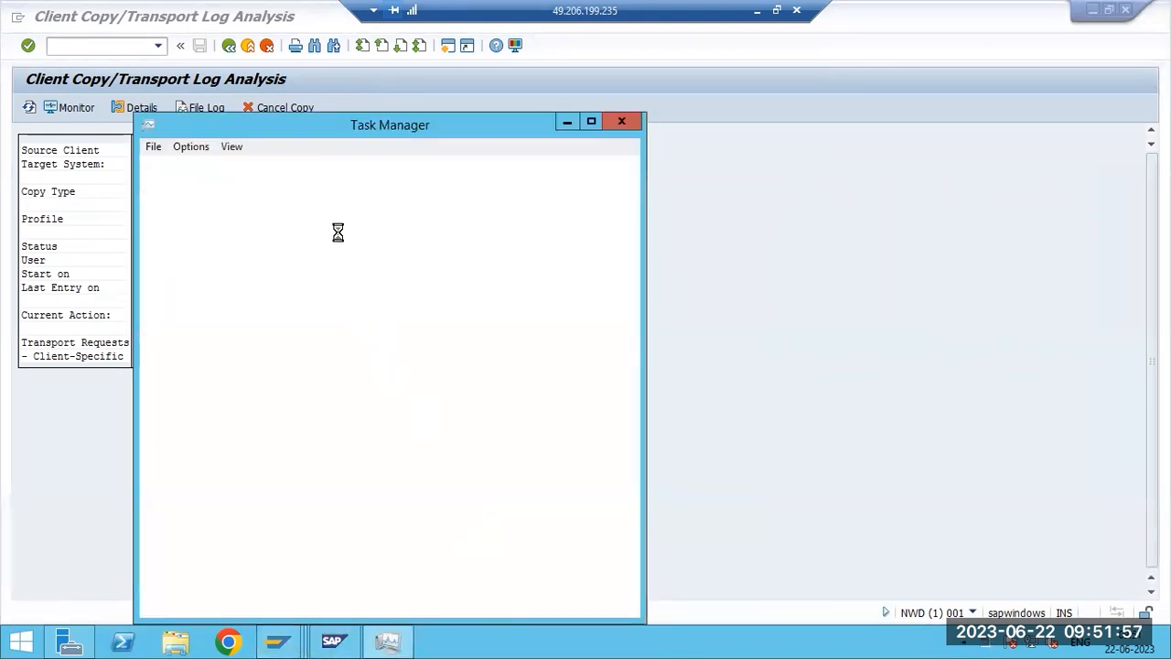
click(328, 173)
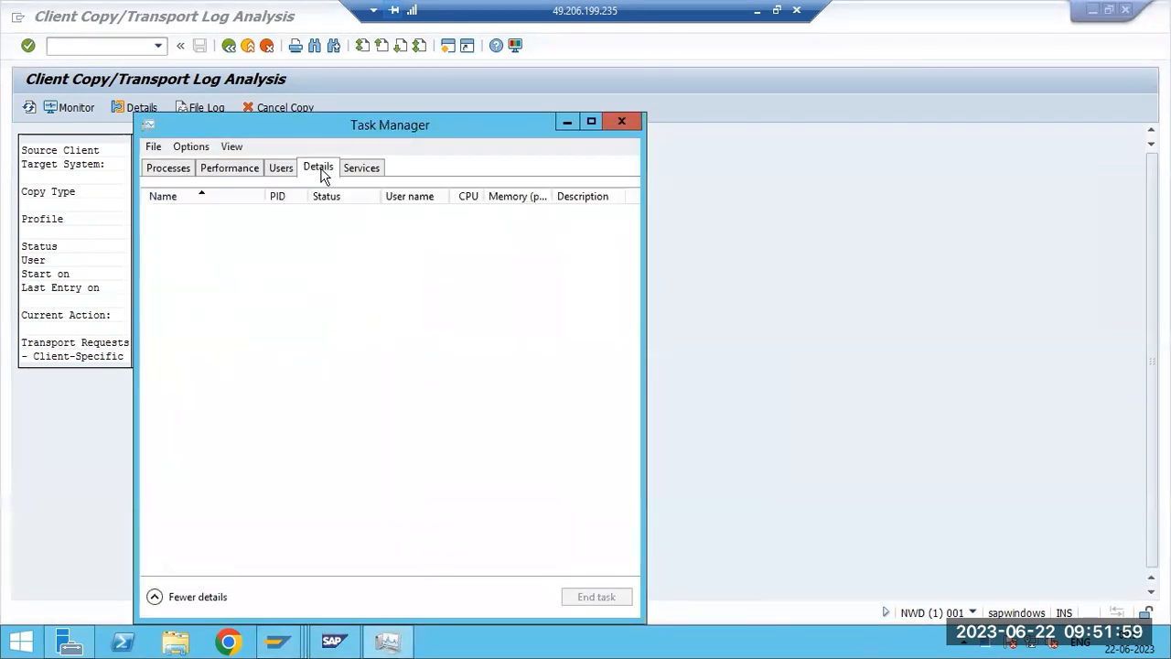
click(281, 328)
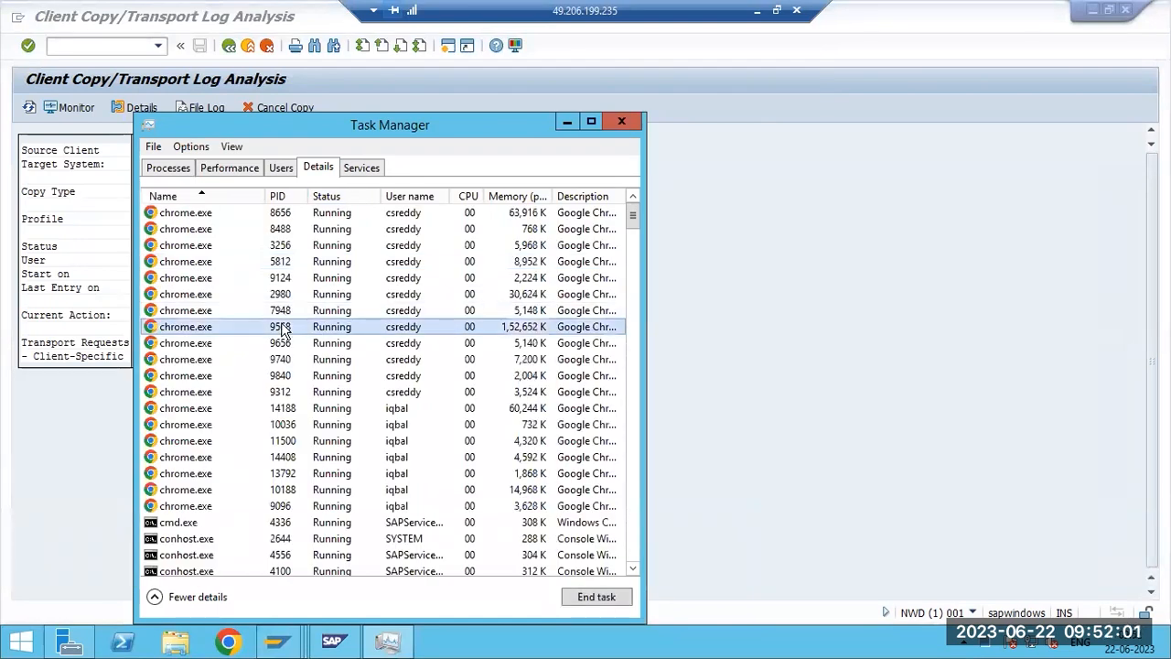
text(tp)
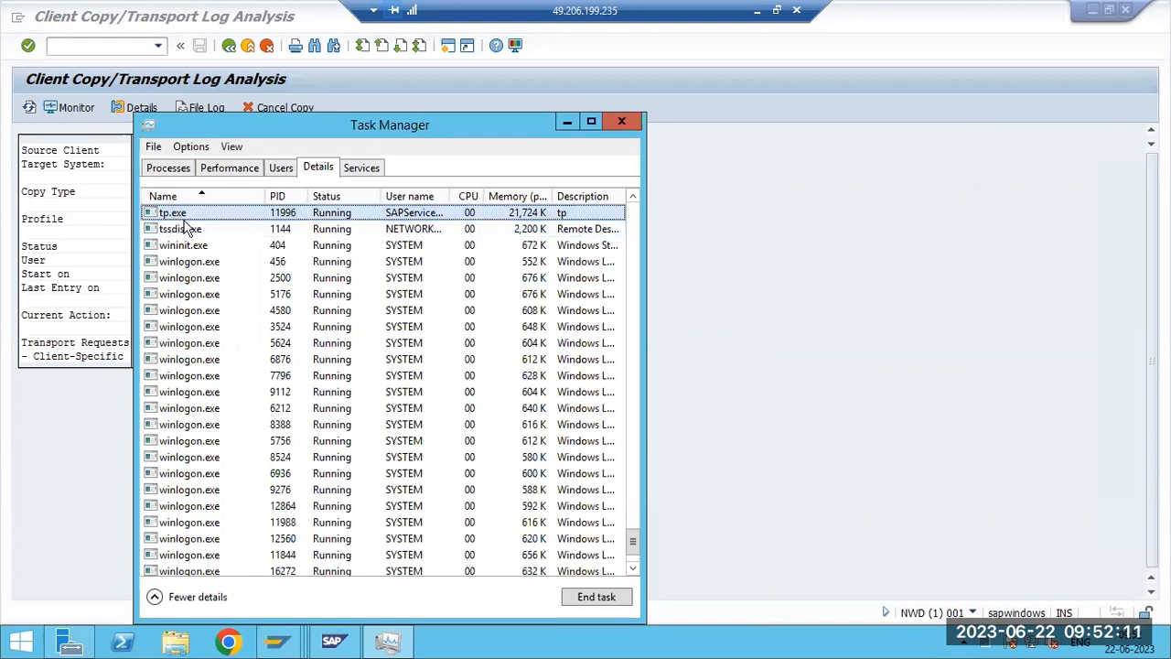
Refresh the export to show Exported with NWDKT00041, then log off the clients overview window.
click(620, 122)
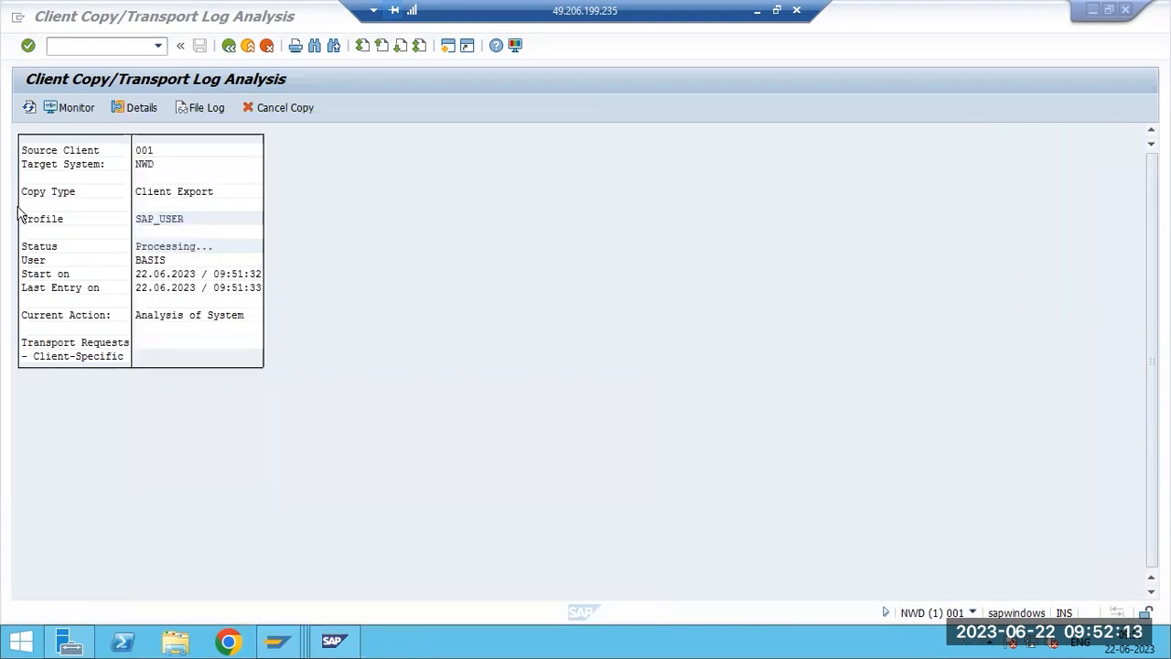
click(29, 109)
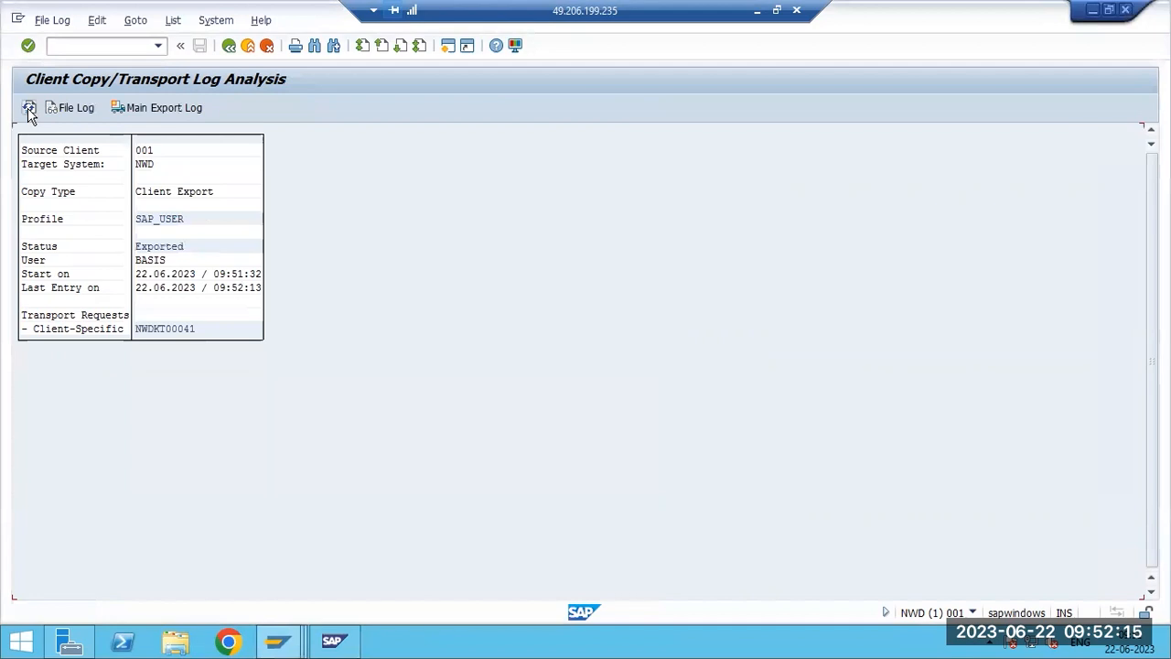
click(277, 641)
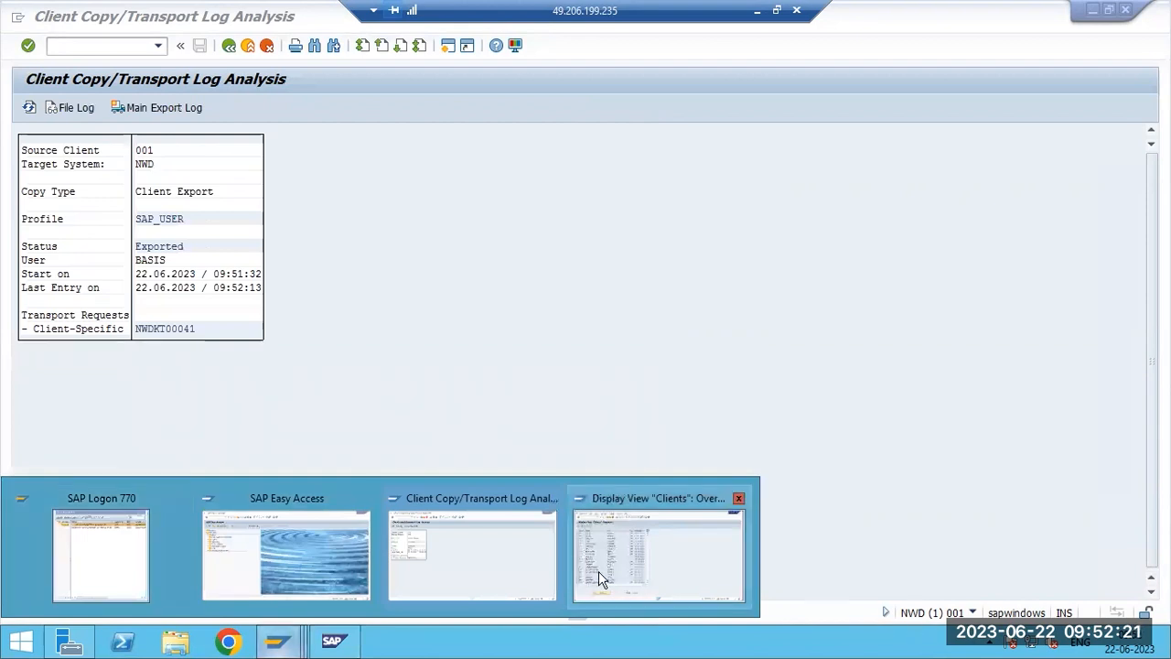
click(635, 564)
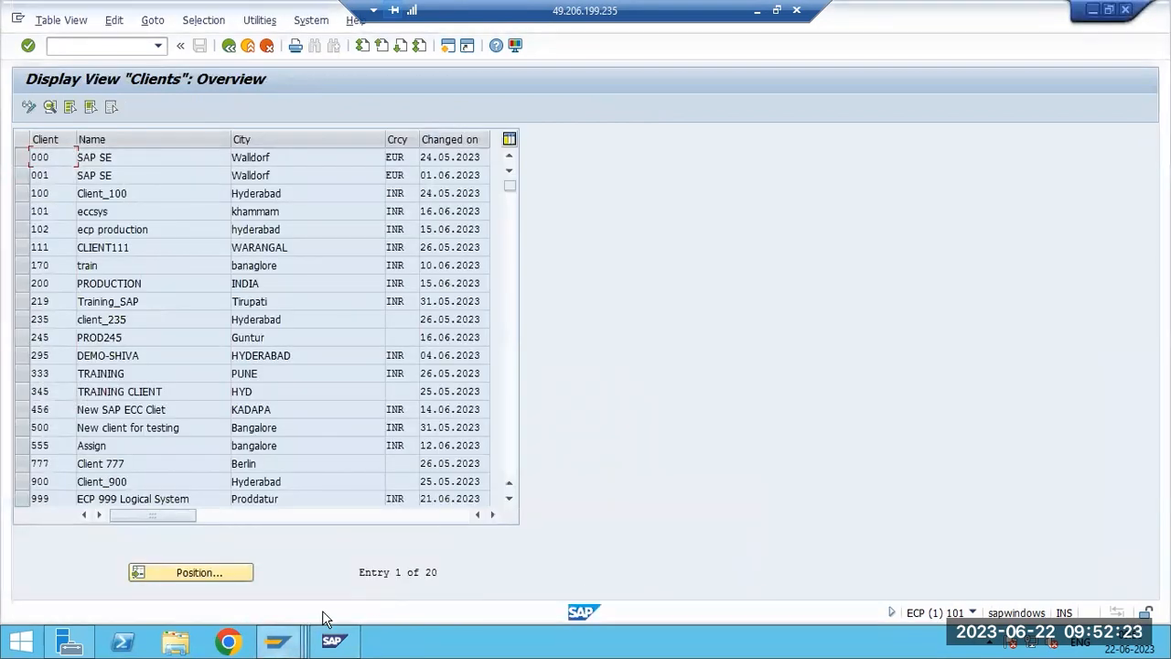
click(1125, 9)
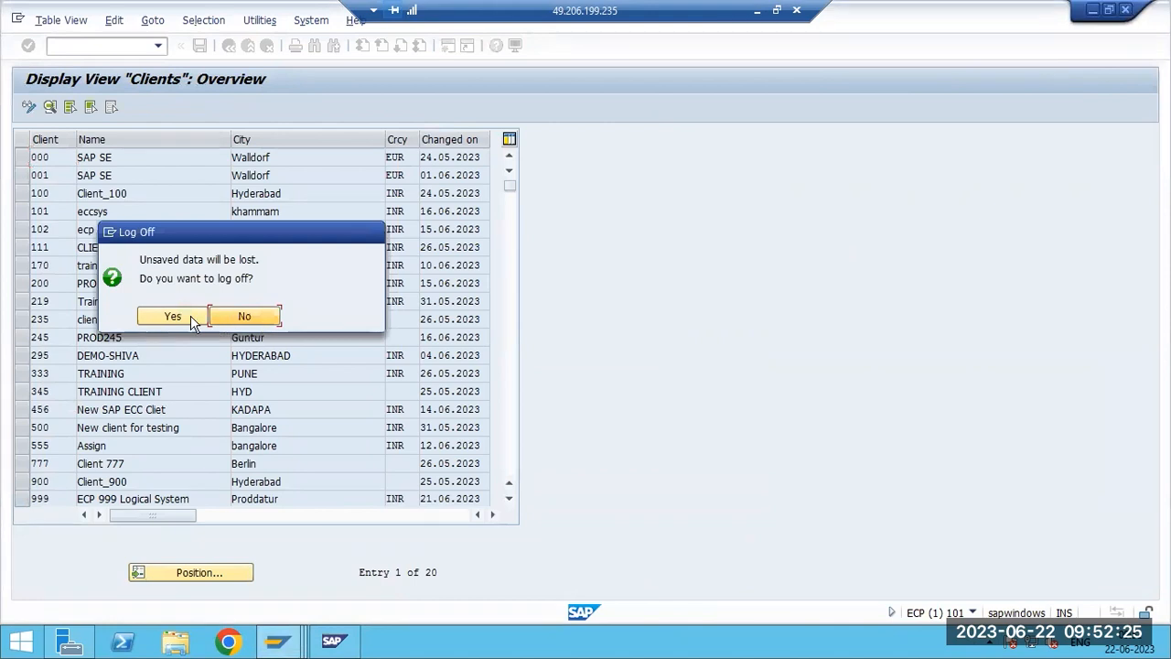
click(188, 322)
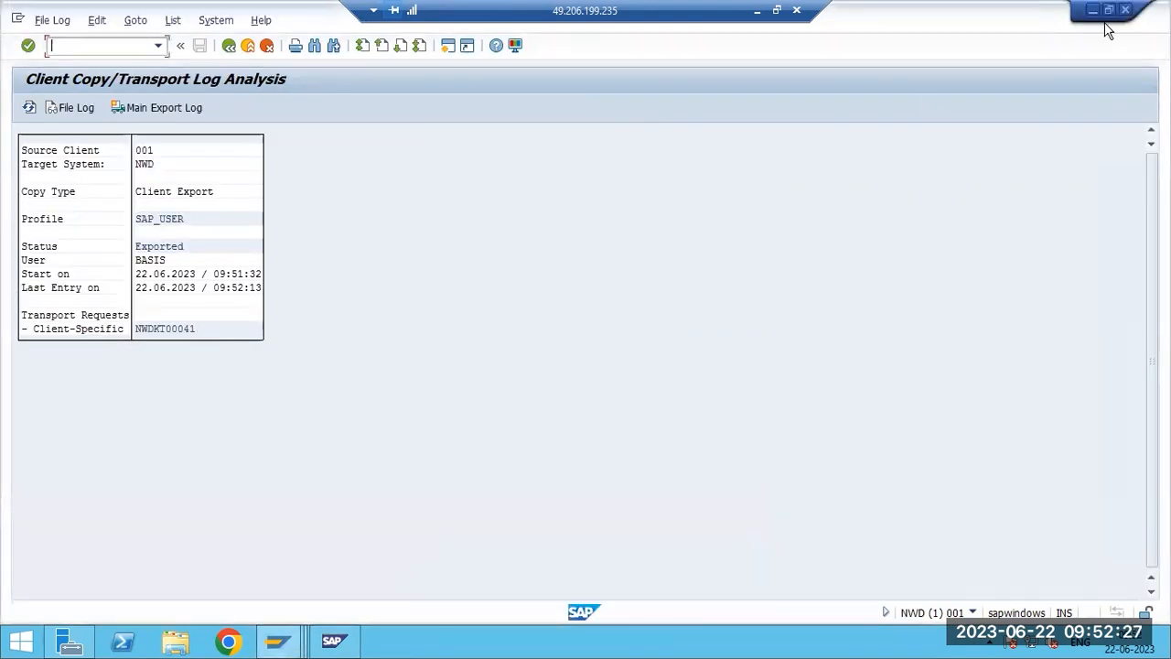
Log off the client copy log window and close the SAP Easy Access window.
click(1126, 9)
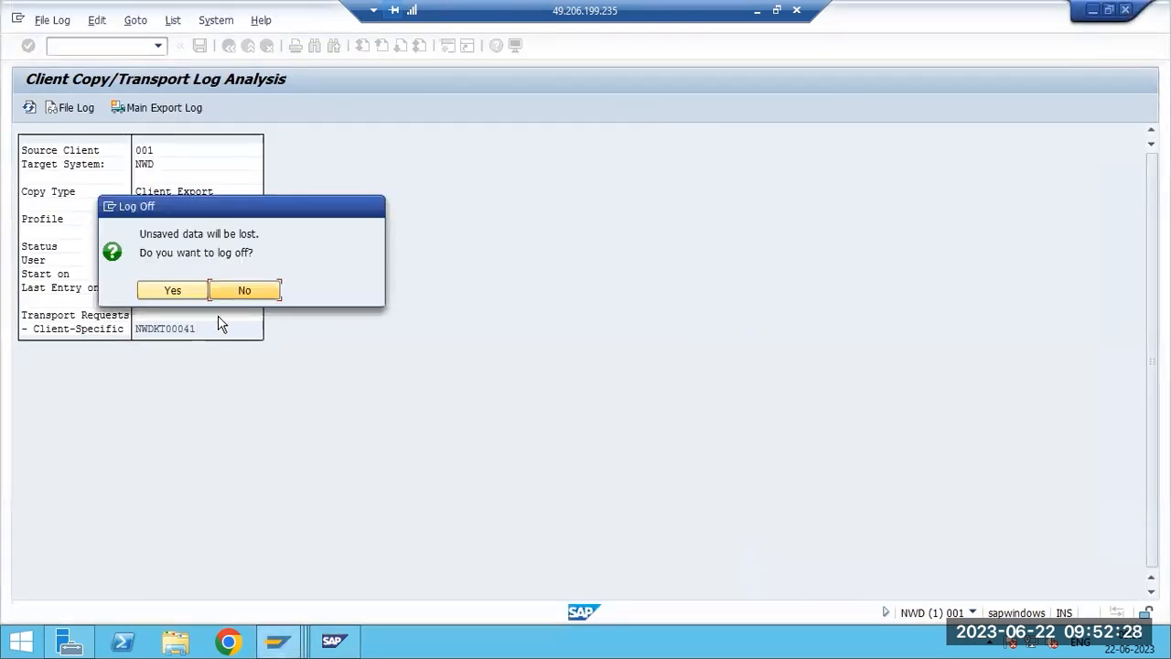
click(174, 291)
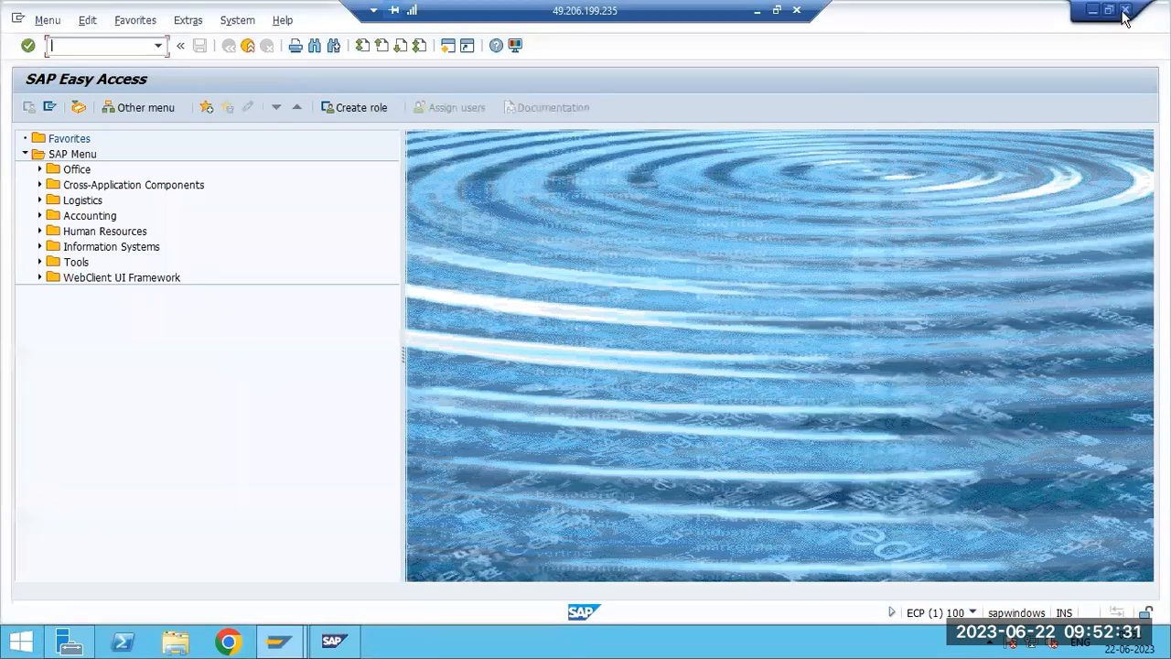
click(1125, 11)
Log off the last session, open the SAP NW DEVELOPMENT SYSTEM on HANA logon, enter client 308 and user sap*.
click(172, 318)
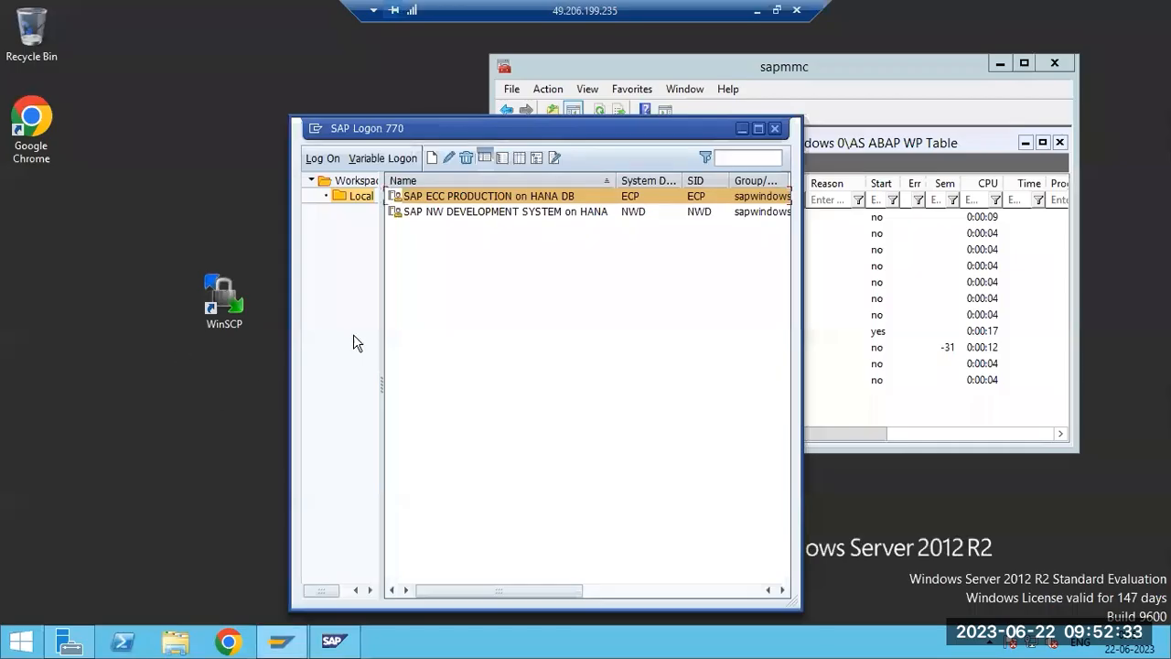
double_click(468, 210)
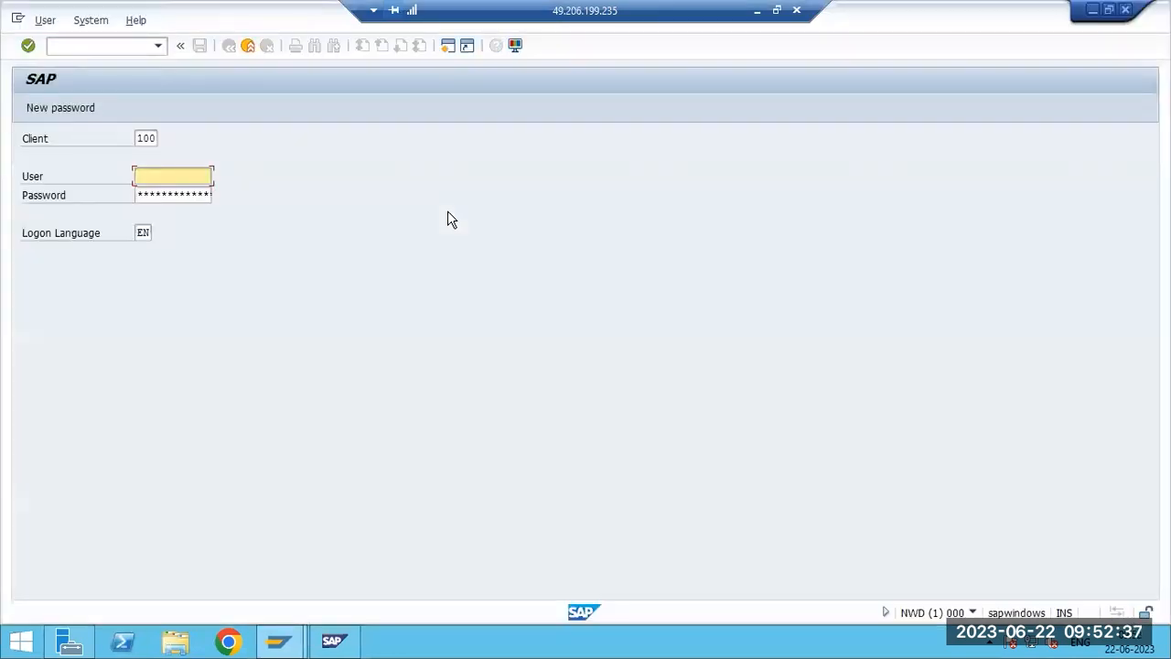
key(shift+Tab)
text(308)
key(Tab)
text(sap*)
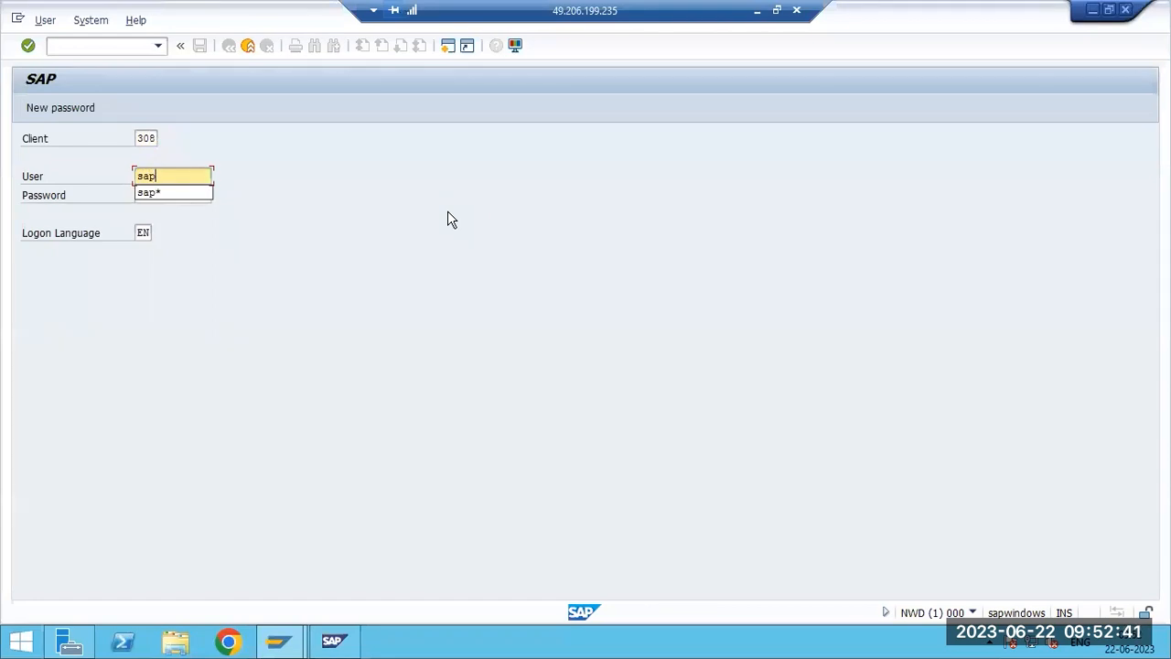
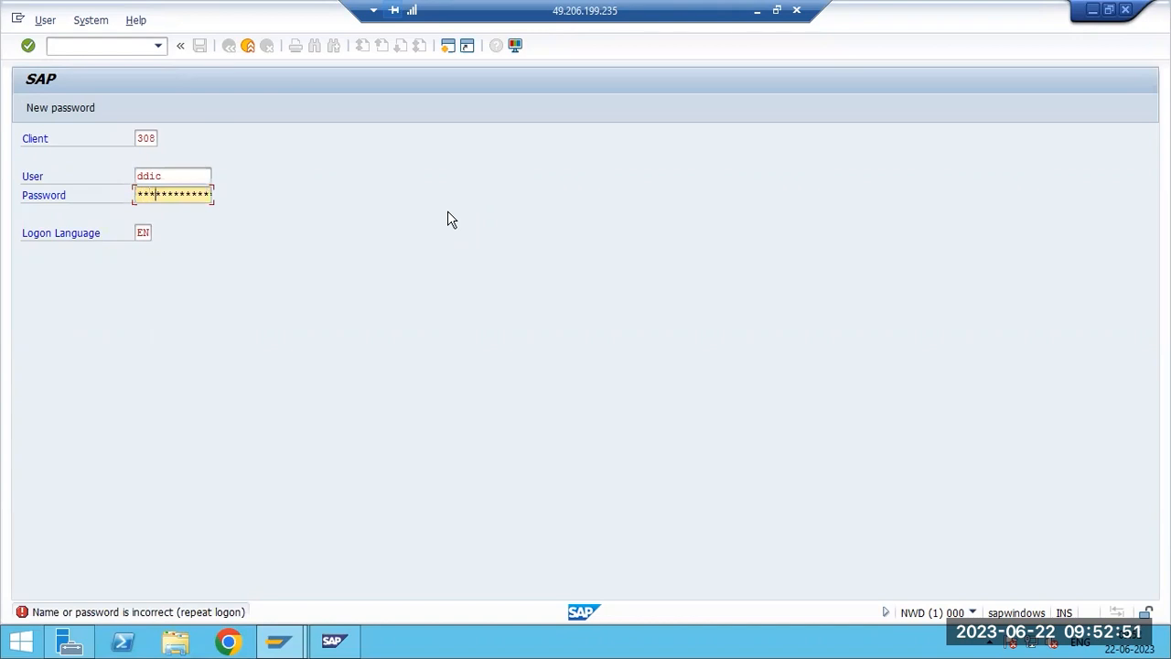
Submit the client 308 logon to reach the SAP Easy Access menu.
key(Return)
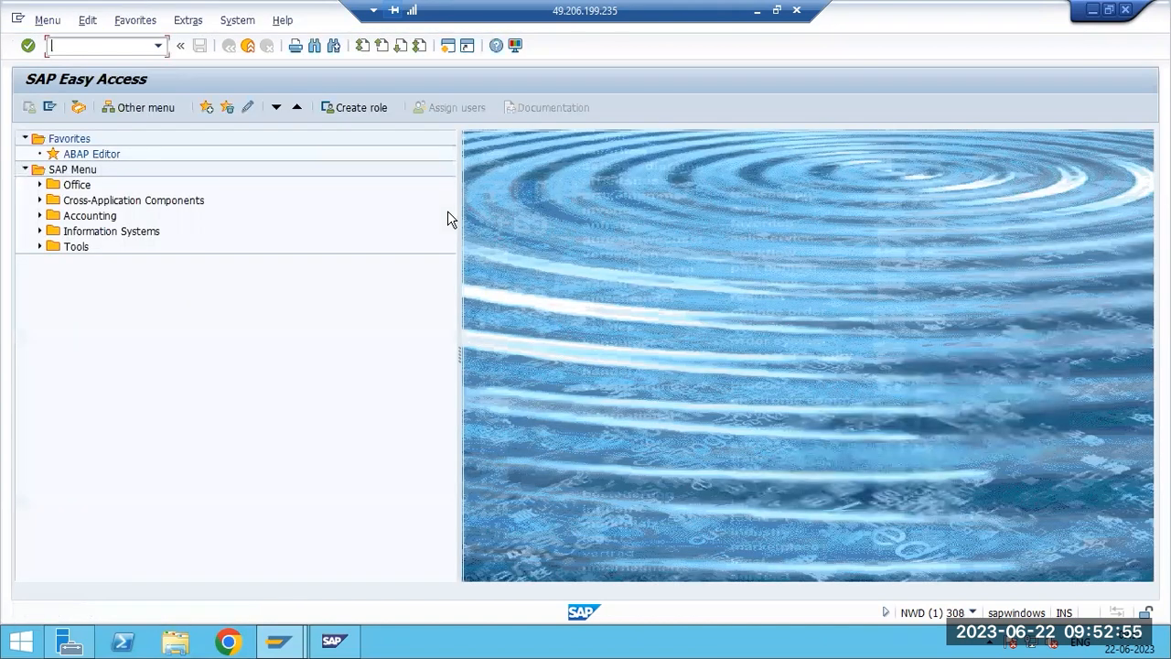
text(scc7)
key(Return)
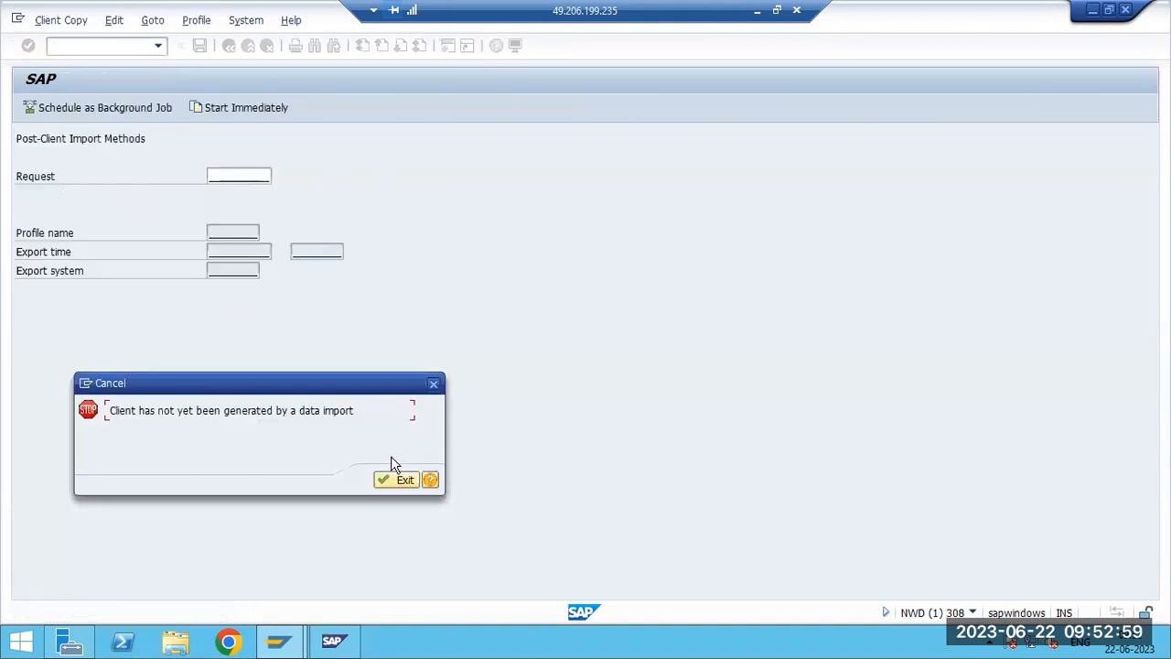
click(384, 475)
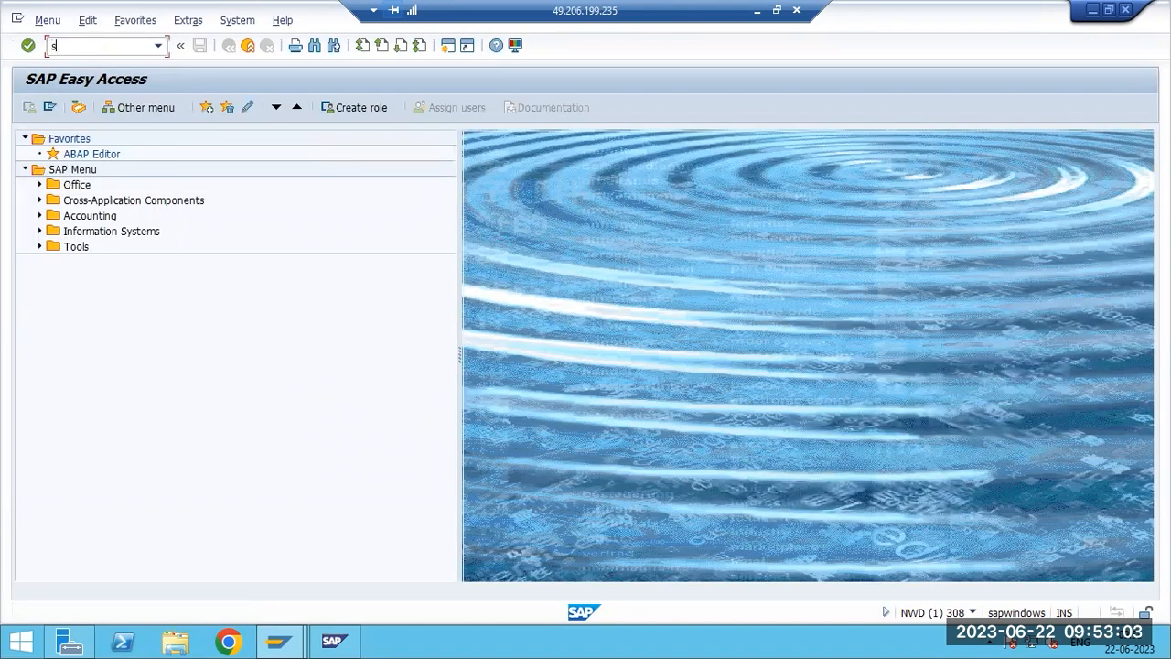
key(Return)
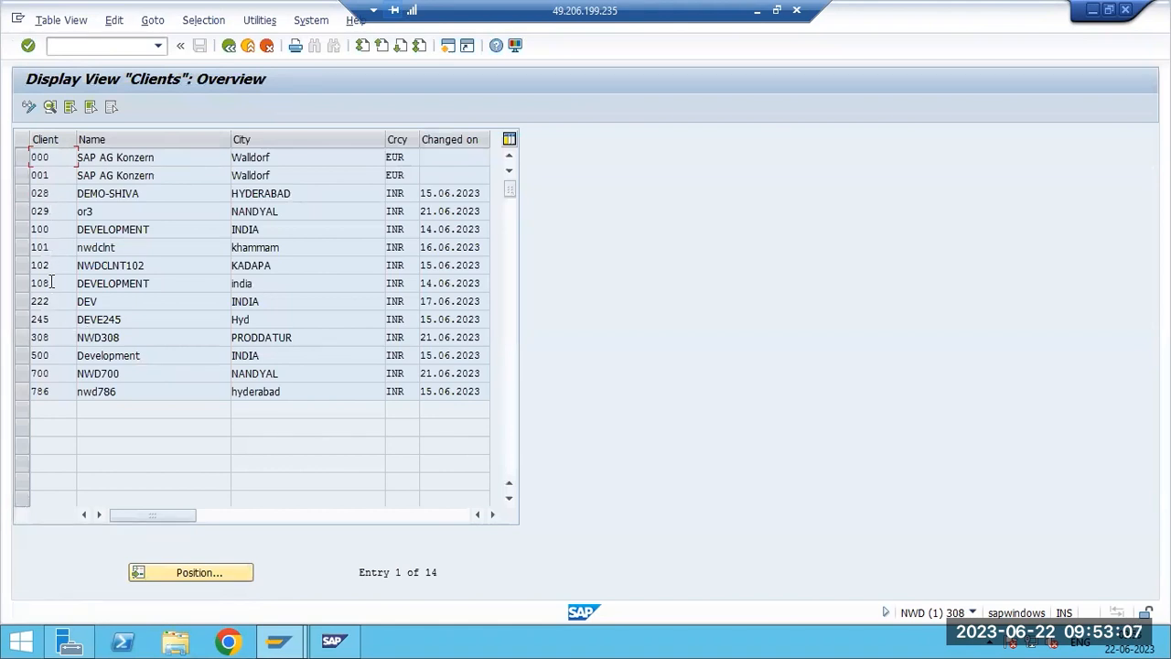
double_click(53, 336)
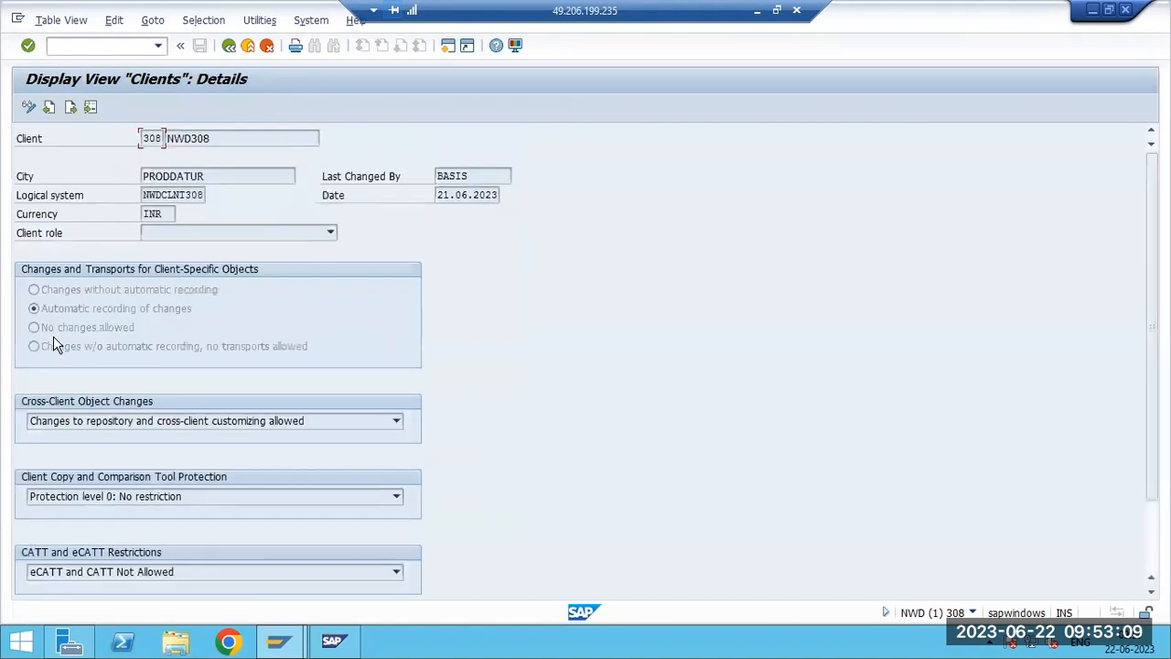
click(113, 495)
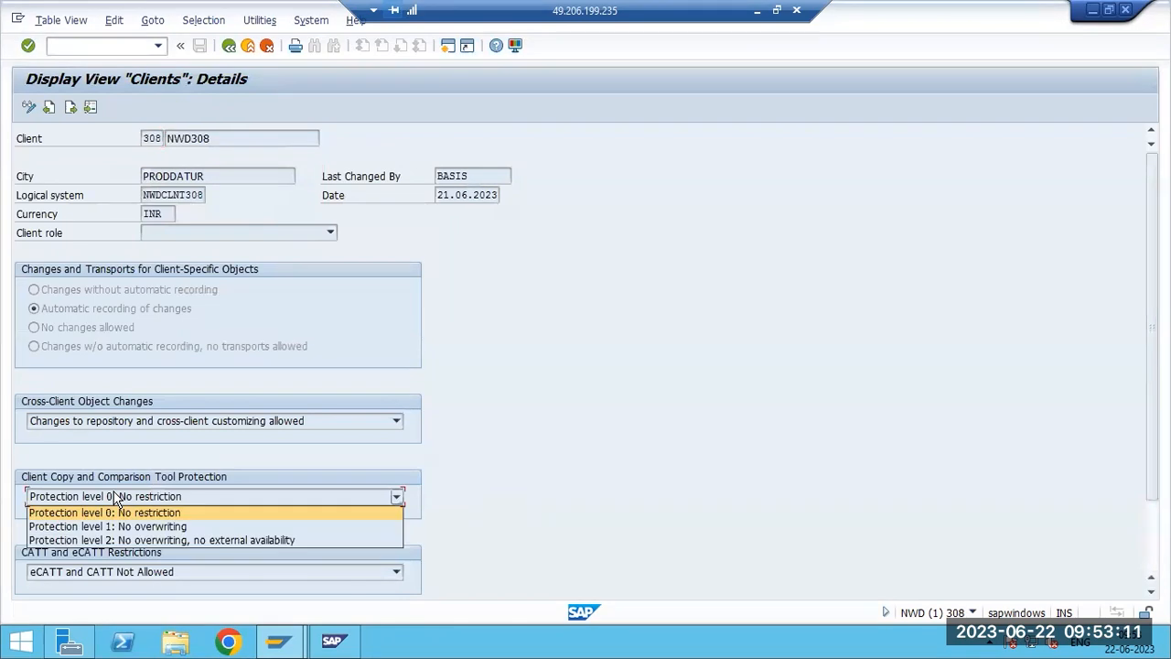
click(114, 495)
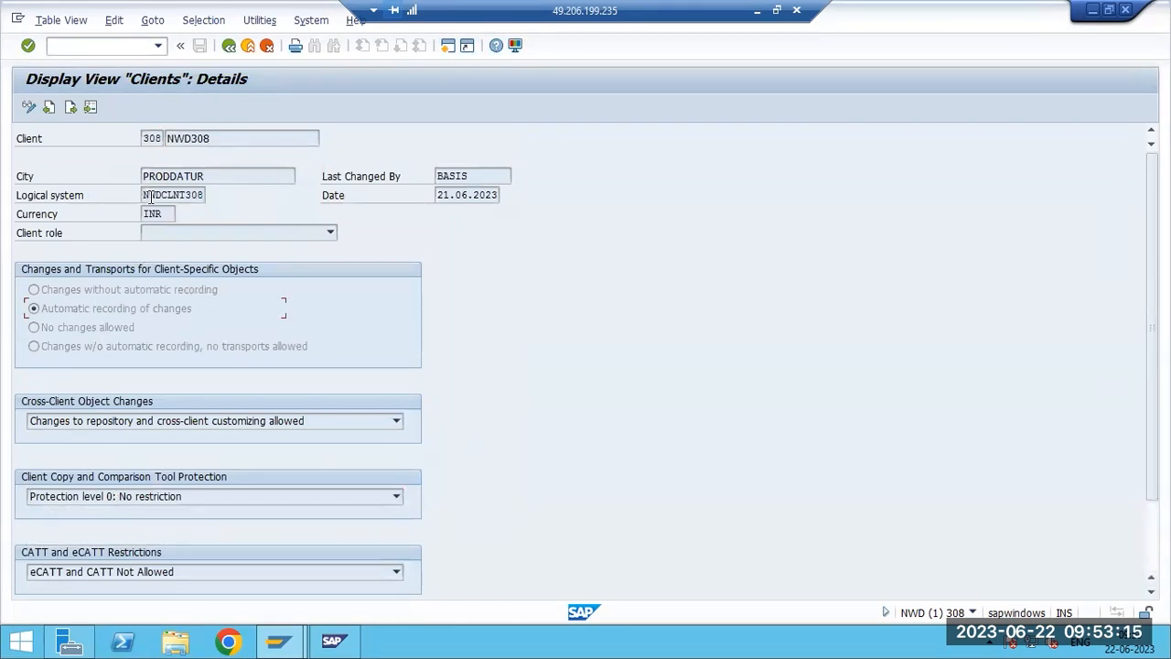
drag(146, 196, 233, 196)
key(F3)
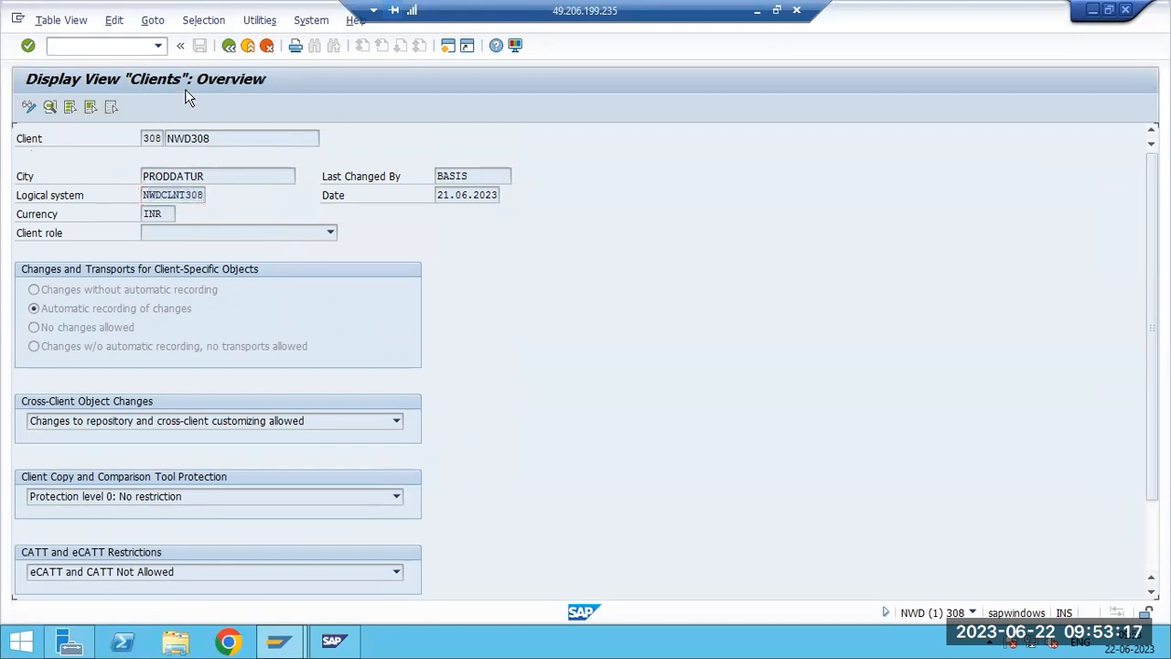
key(F3)
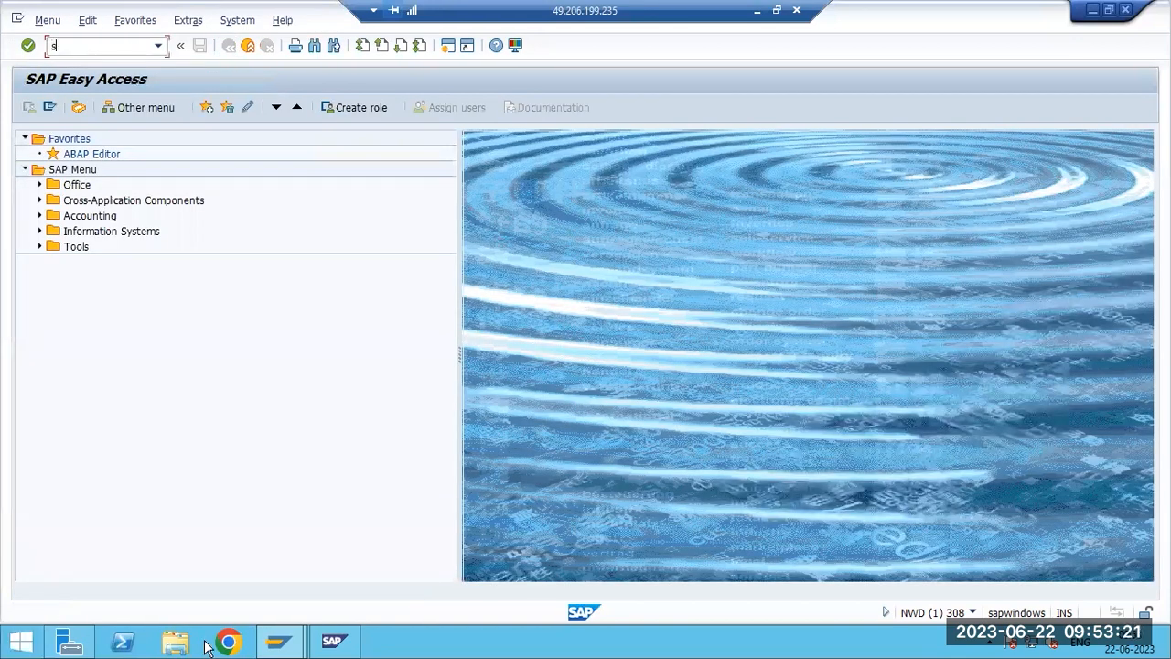
Browse to E:\usr\sap\trans\cofiles, select cofile KT00041.NWD, and return to SAP Easy Access.
click(176, 640)
double_click(853, 249)
double_click(203, 183)
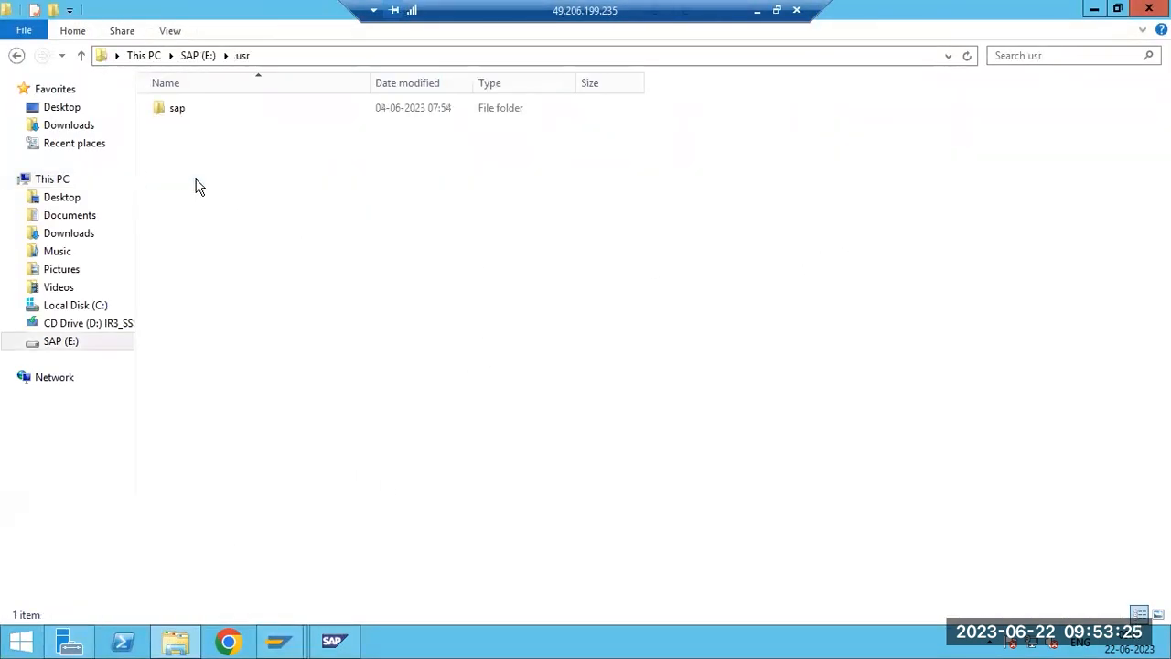
double_click(180, 113)
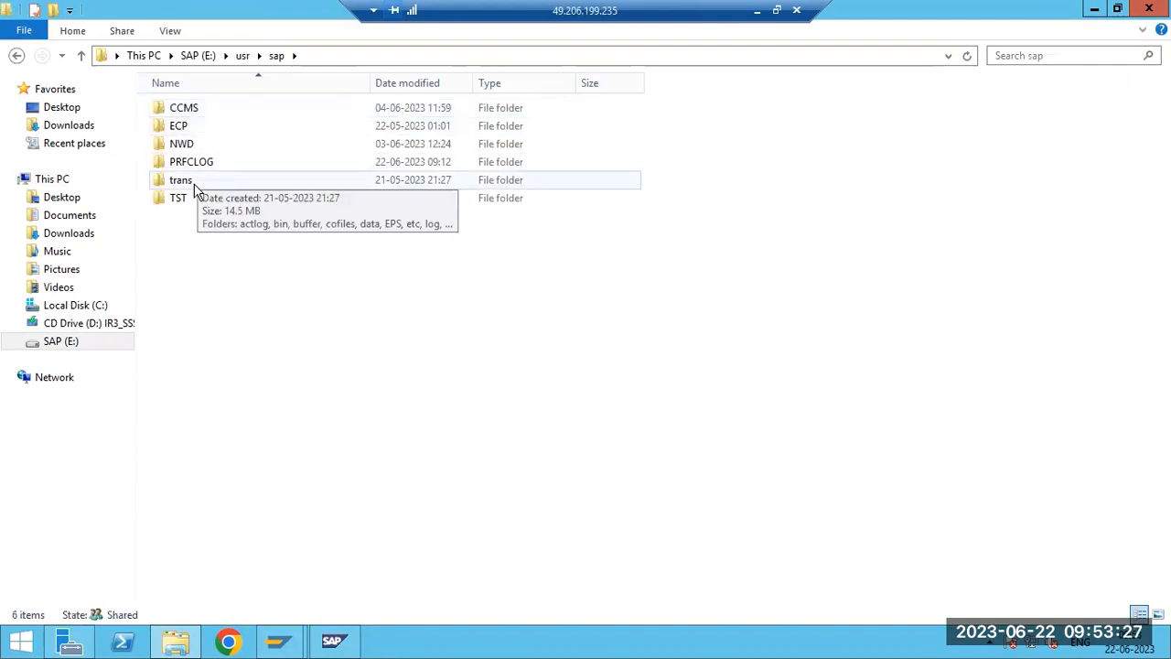
double_click(180, 181)
double_click(183, 163)
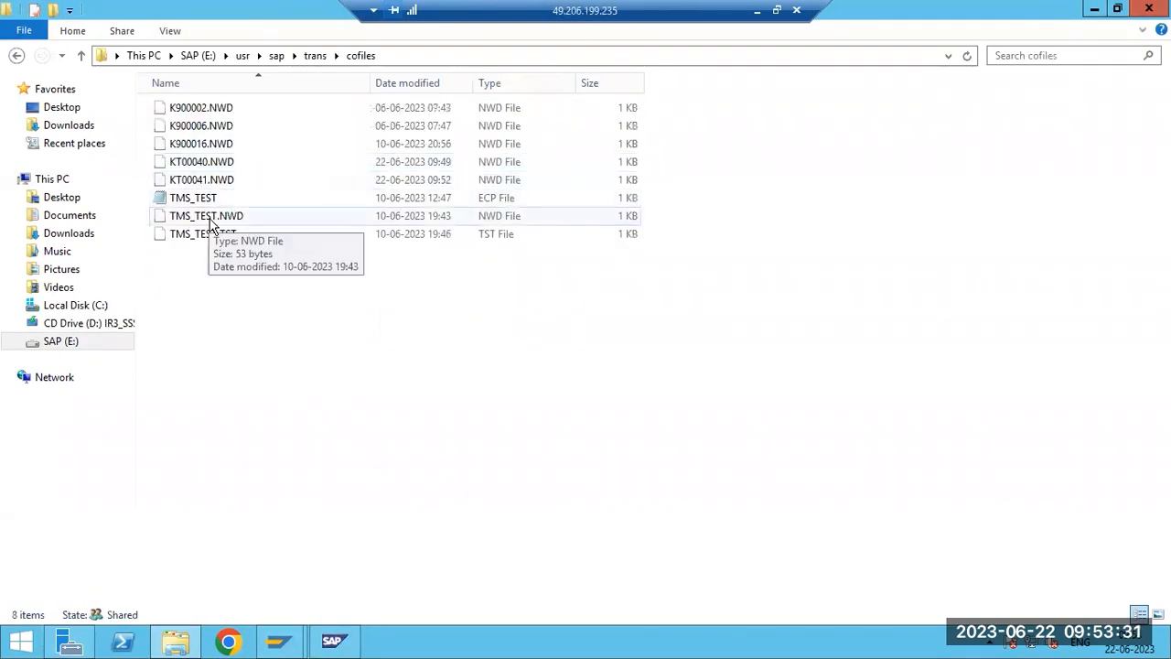
click(196, 178)
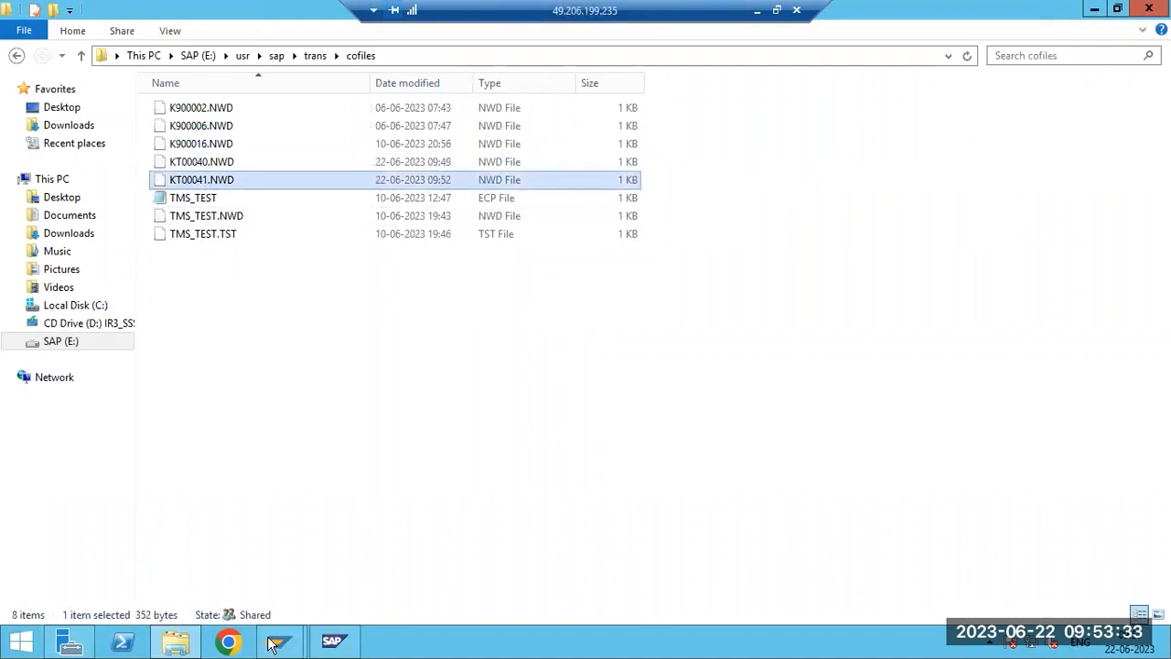
click(333, 641)
click(348, 586)
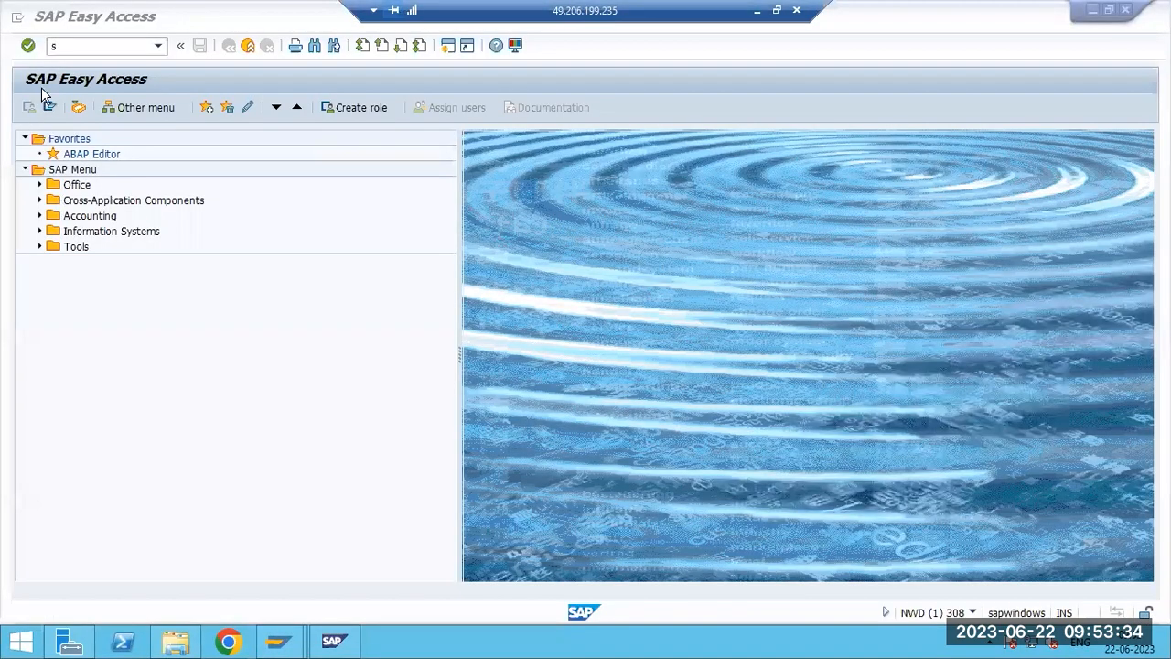
click(81, 46)
text(scc7)
key(Return)
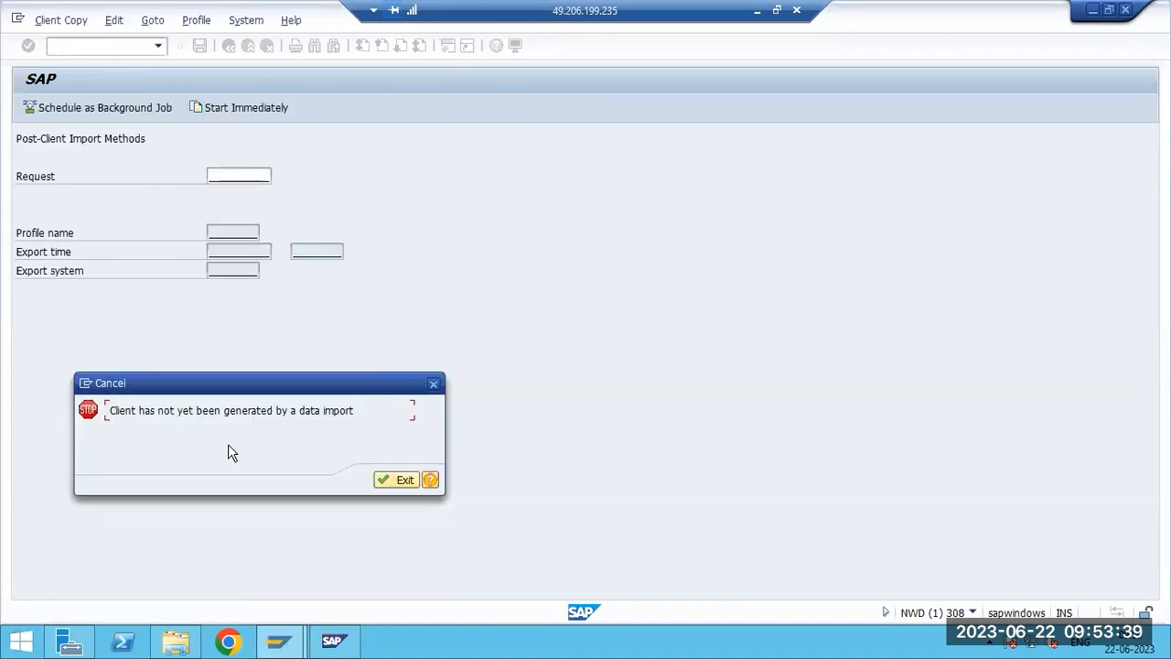
click(430, 479)
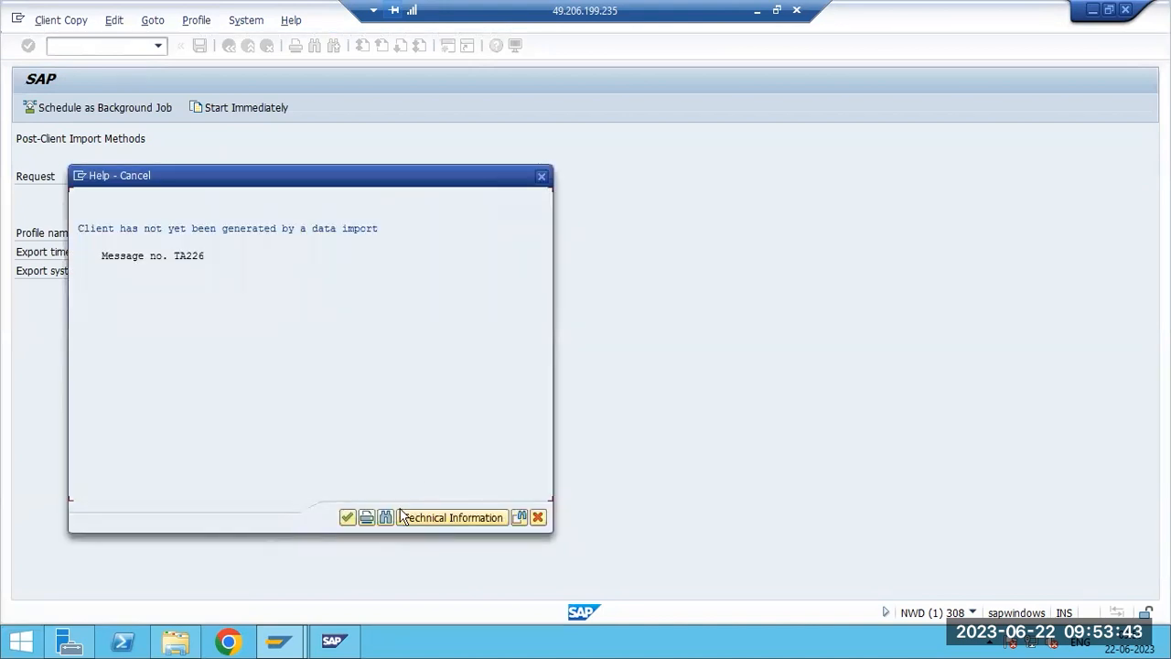
click(412, 523)
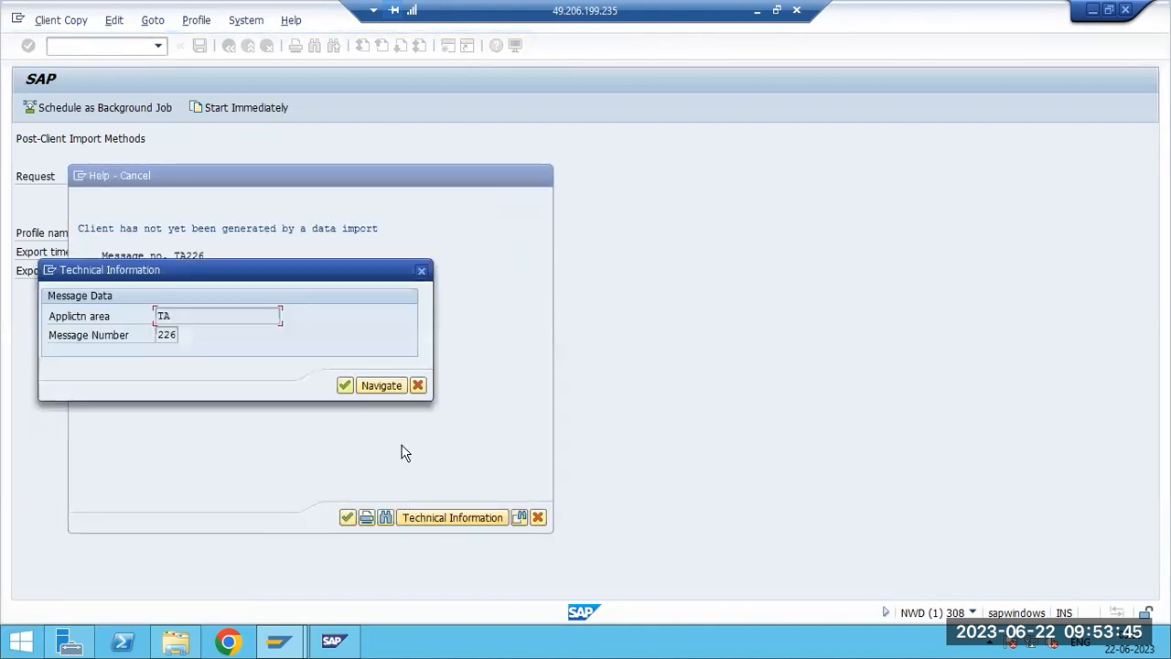
click(345, 385)
click(346, 516)
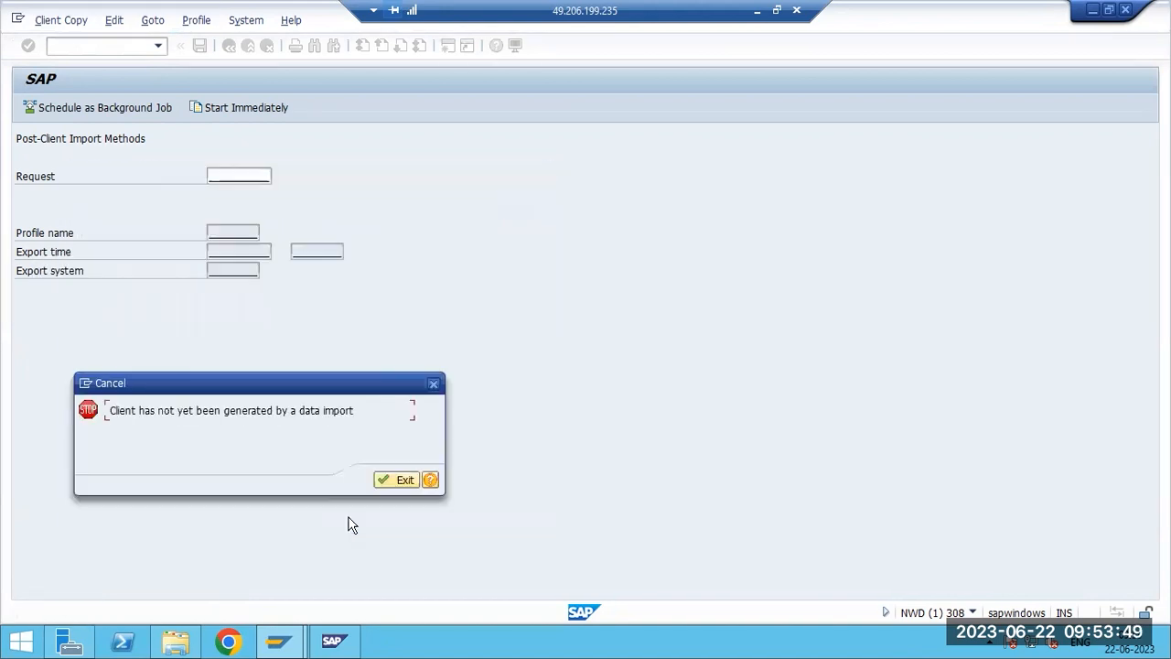
click(396, 481)
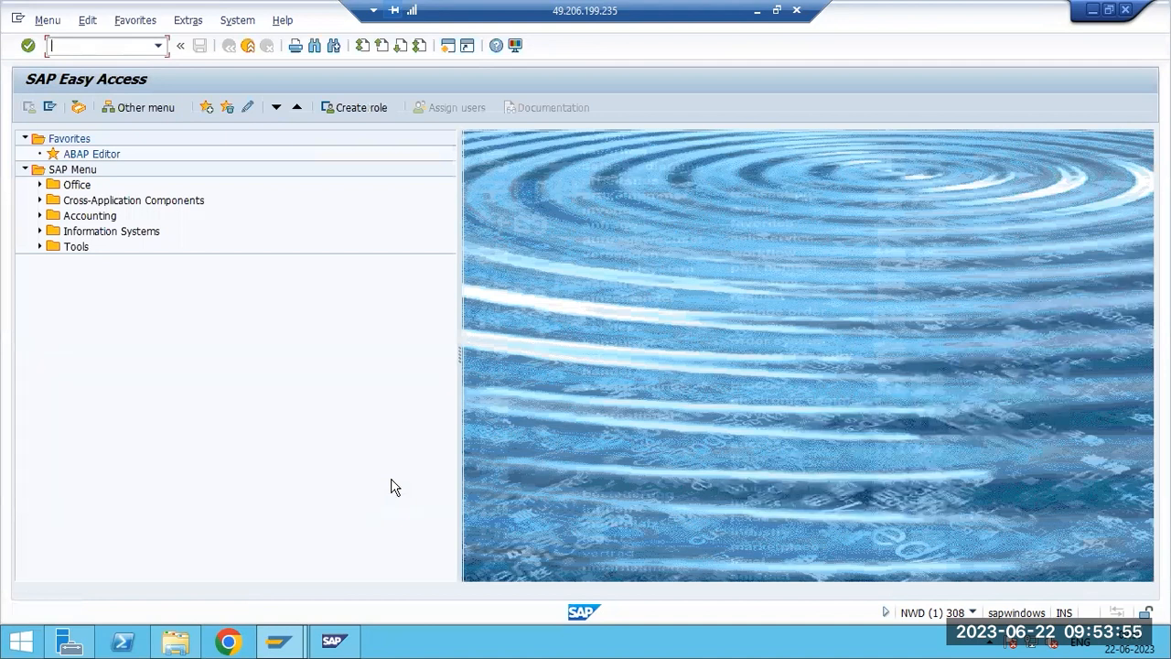
Log off SAP, confirming the log off, and leave SAP Logon minimized.
click(247, 45)
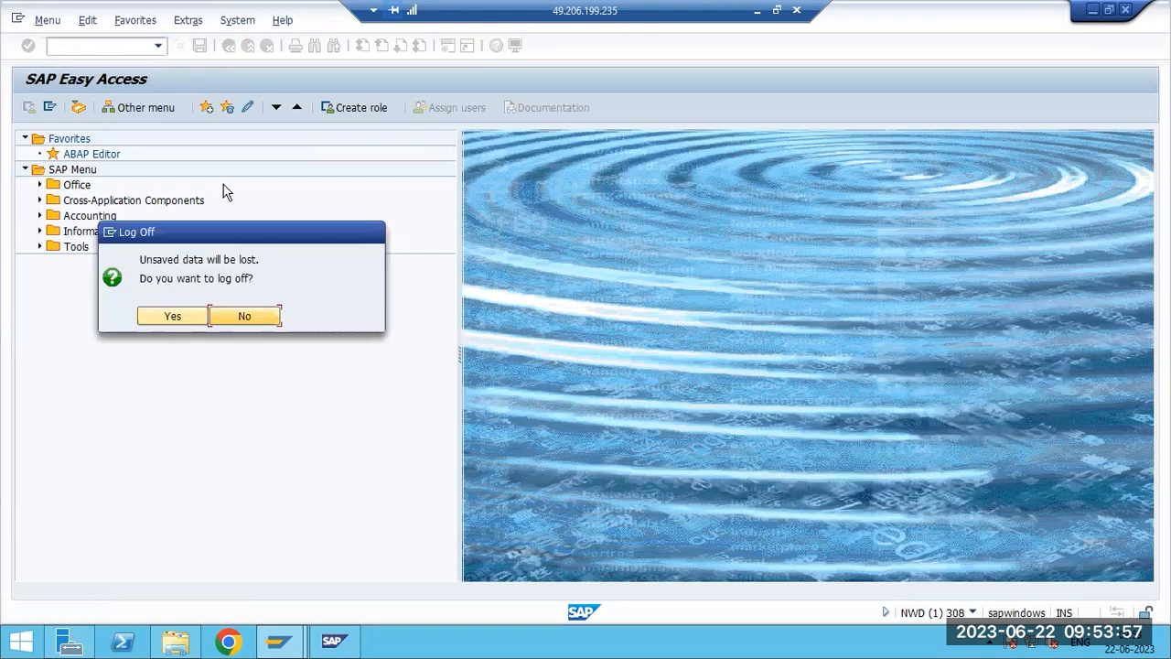
click(188, 315)
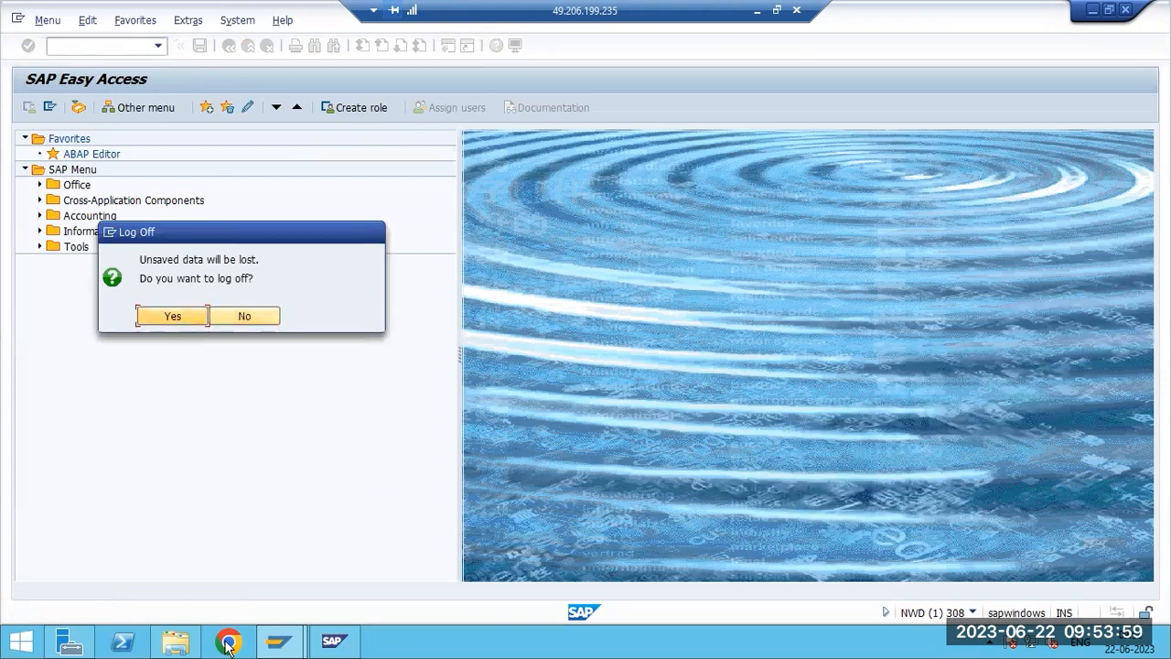
click(170, 317)
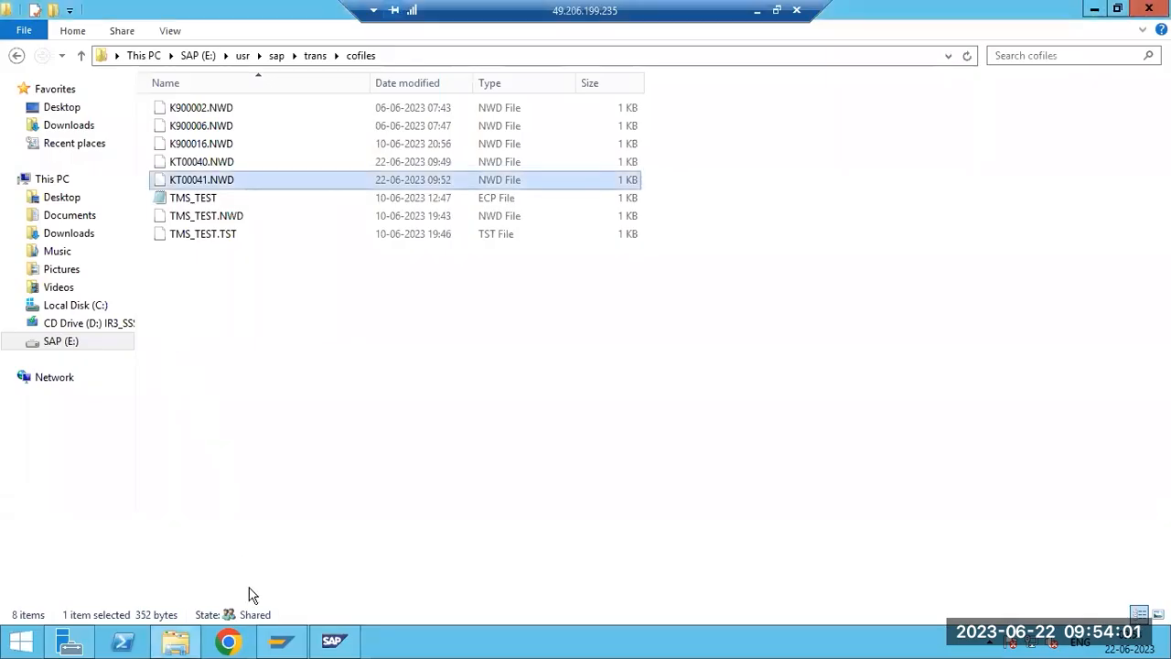
click(281, 639)
click(281, 640)
Close the cofiles folder and sapmmc without saving console settings, then minimize the remote desktop.
click(1134, 11)
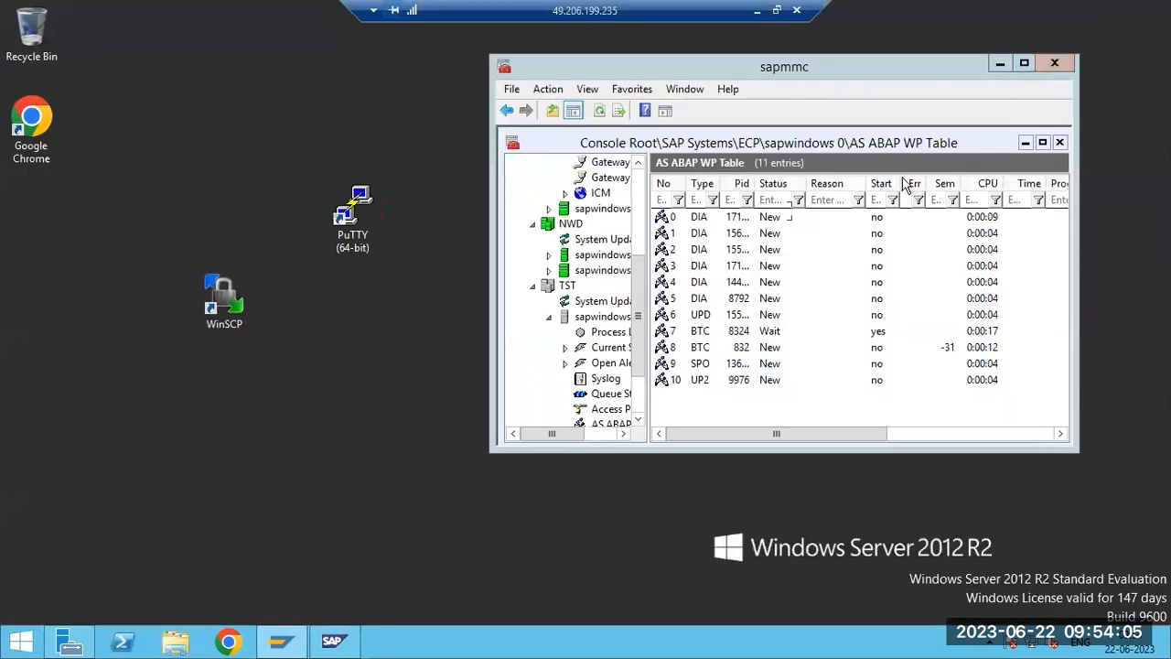
click(1055, 63)
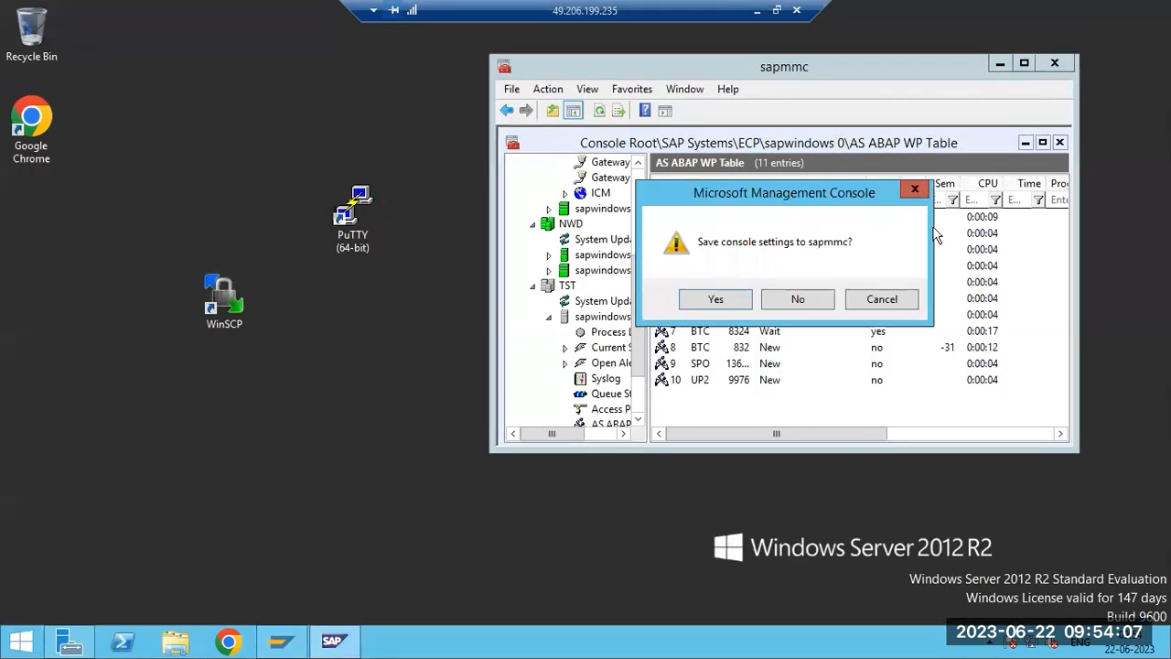
click(797, 302)
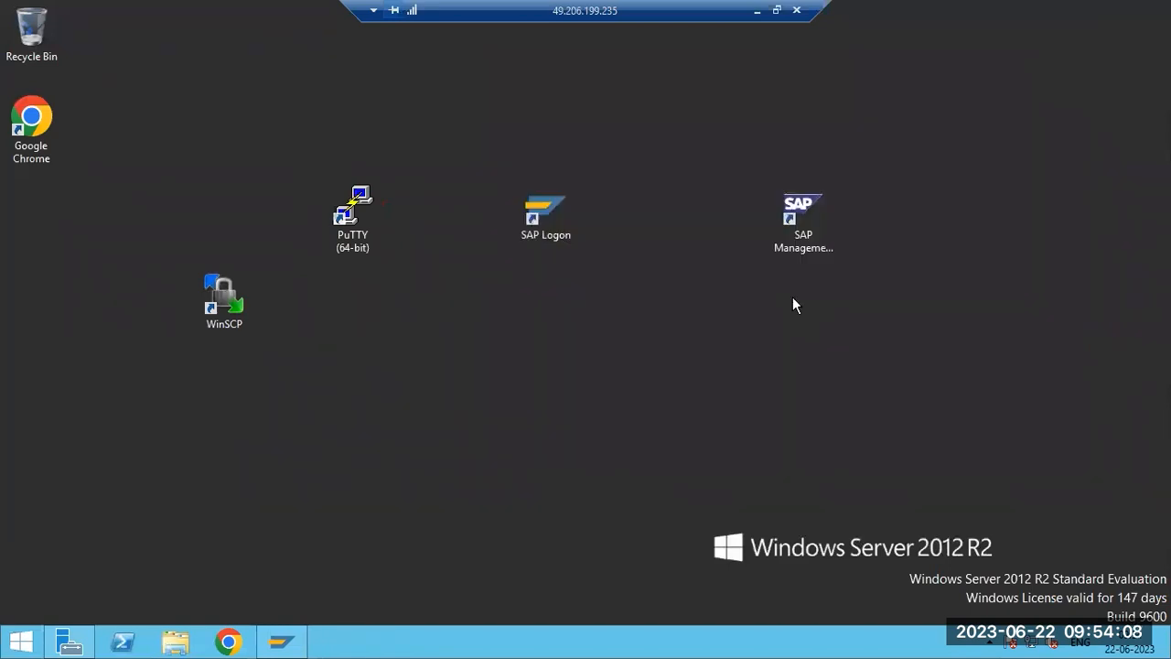
click(757, 11)
mouse_move(603, 639)
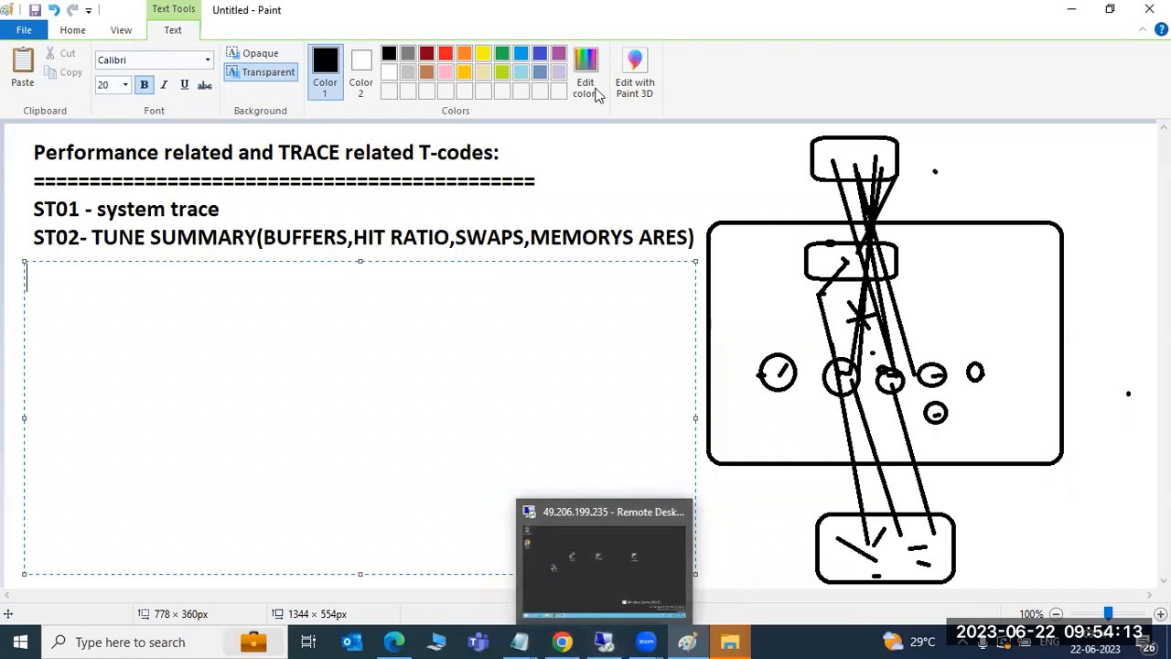